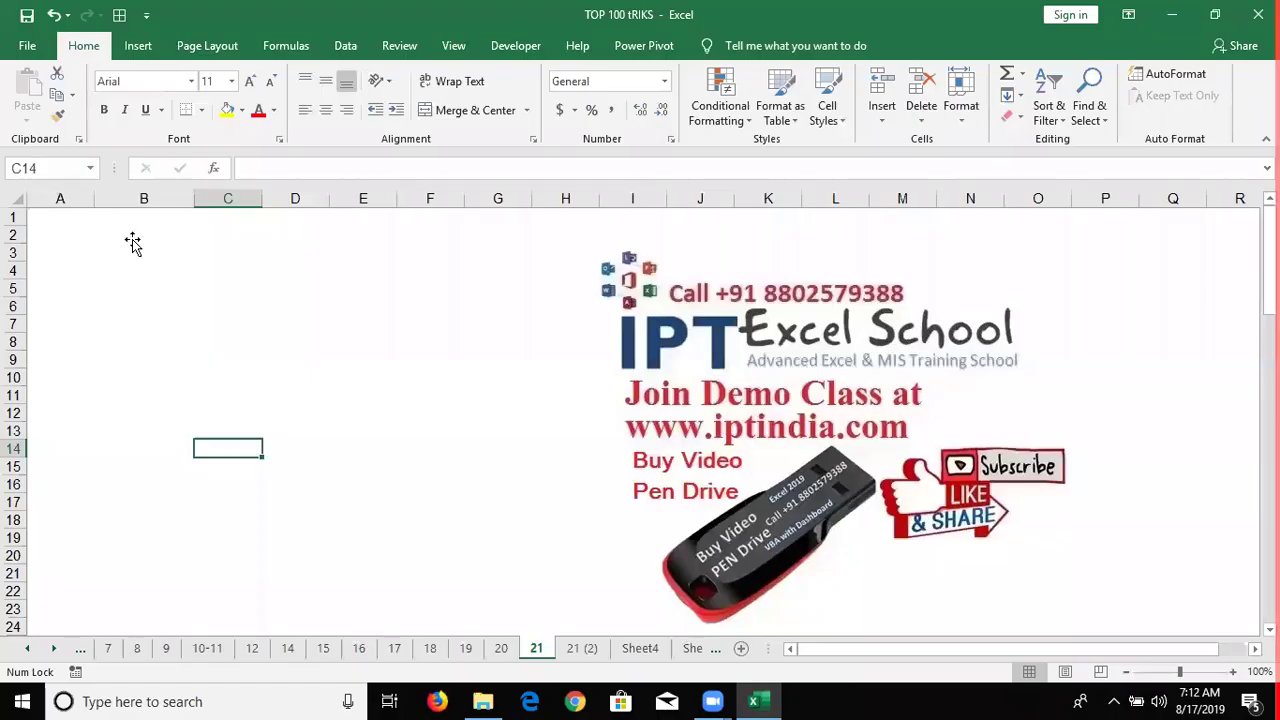
# Step: Enter =RANDBETWEEN(10,90) in cell B2
pyautogui.click(133, 240)
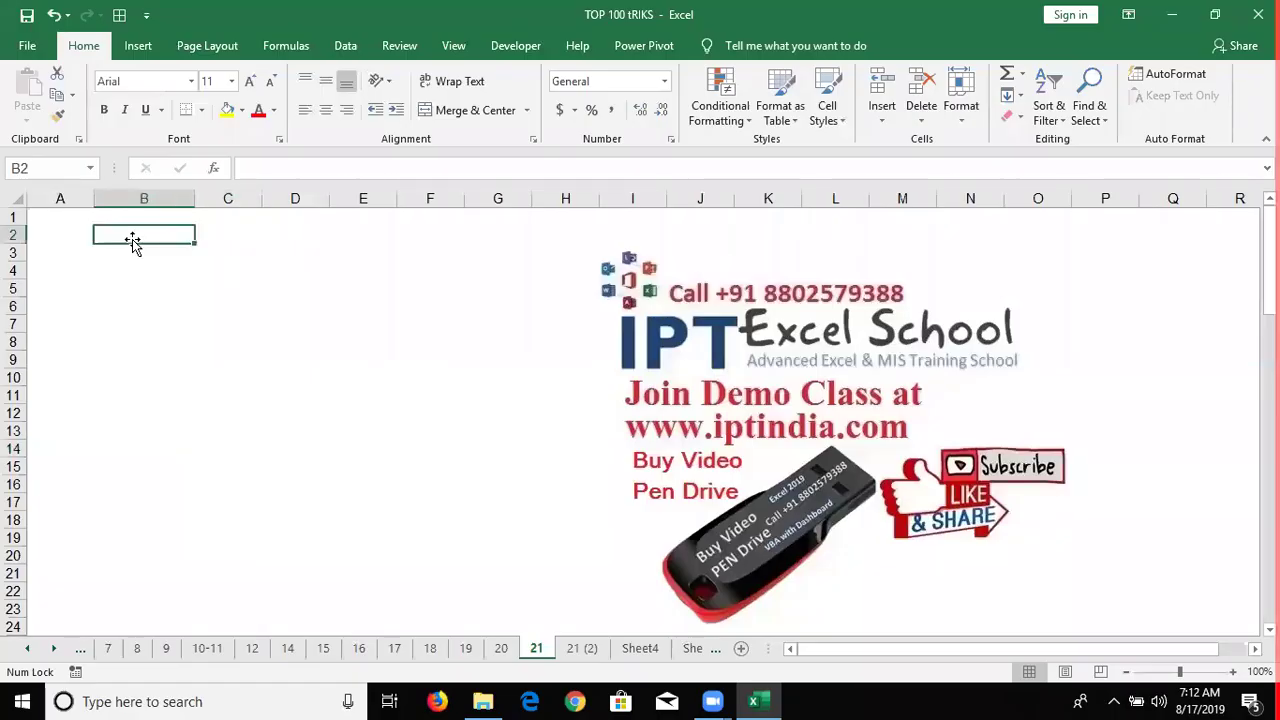
pyautogui.write('=ra')
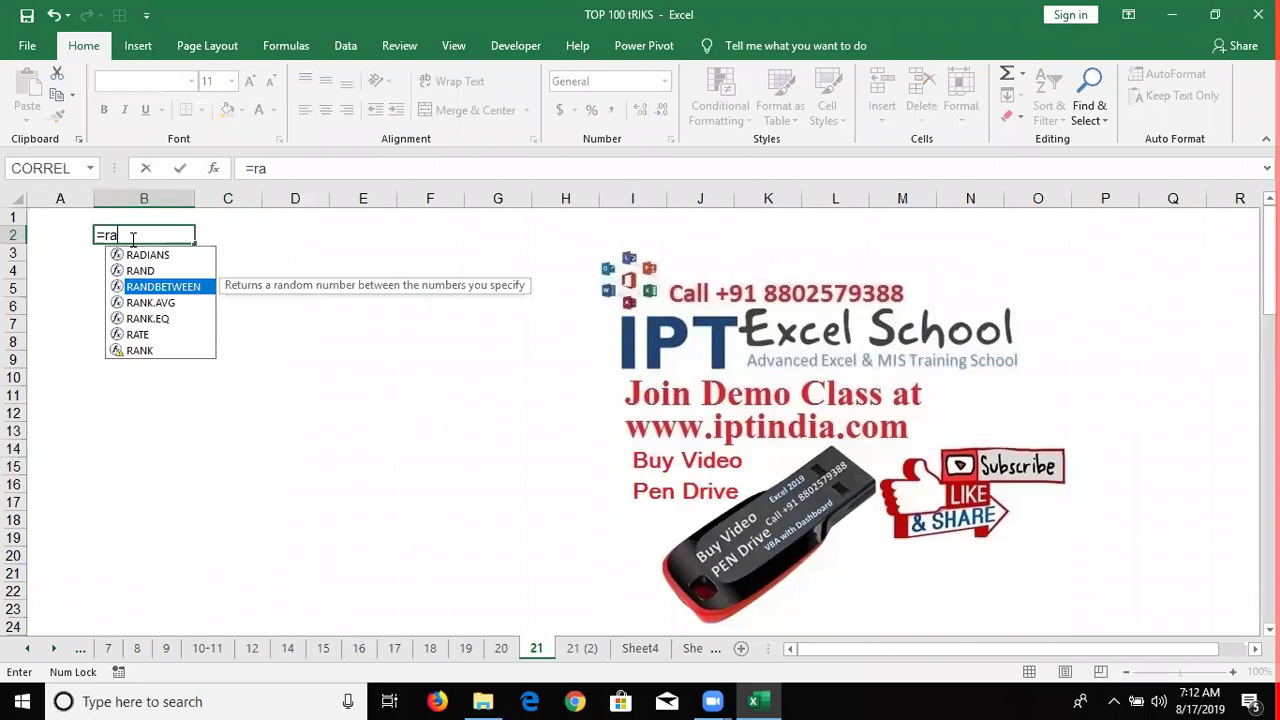
pyautogui.press('Tab')
pyautogui.write('10')
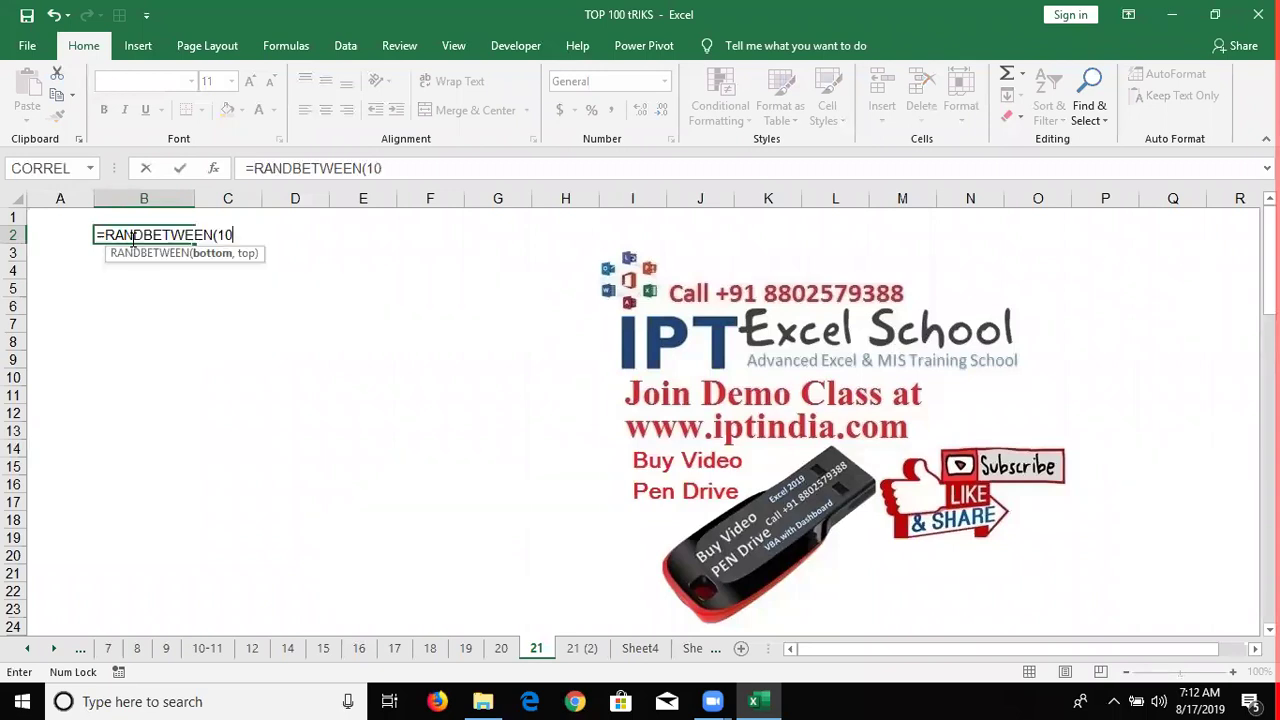
pyautogui.write(',90')
pyautogui.press('Return')
# Step: Fill the formula across B2:E8 and shade the number block yellow
pyautogui.moveTo(150, 235)
pyautogui.mouseDown()
pyautogui.moveTo(331, 343)
pyautogui.moveTo(396, 343)
pyautogui.mouseUp()
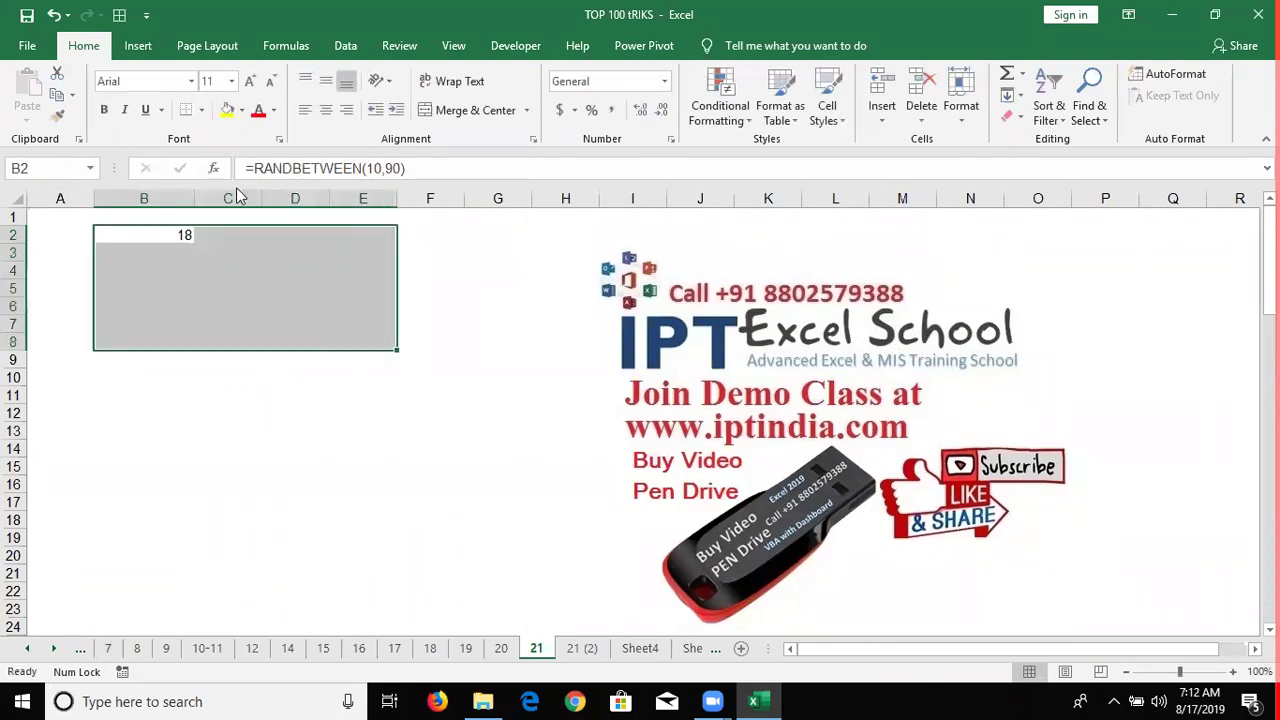
pyautogui.hotkey('ctrl', 'd')
pyautogui.hotkey('ctrl', 'r')
pyautogui.click(228, 112)
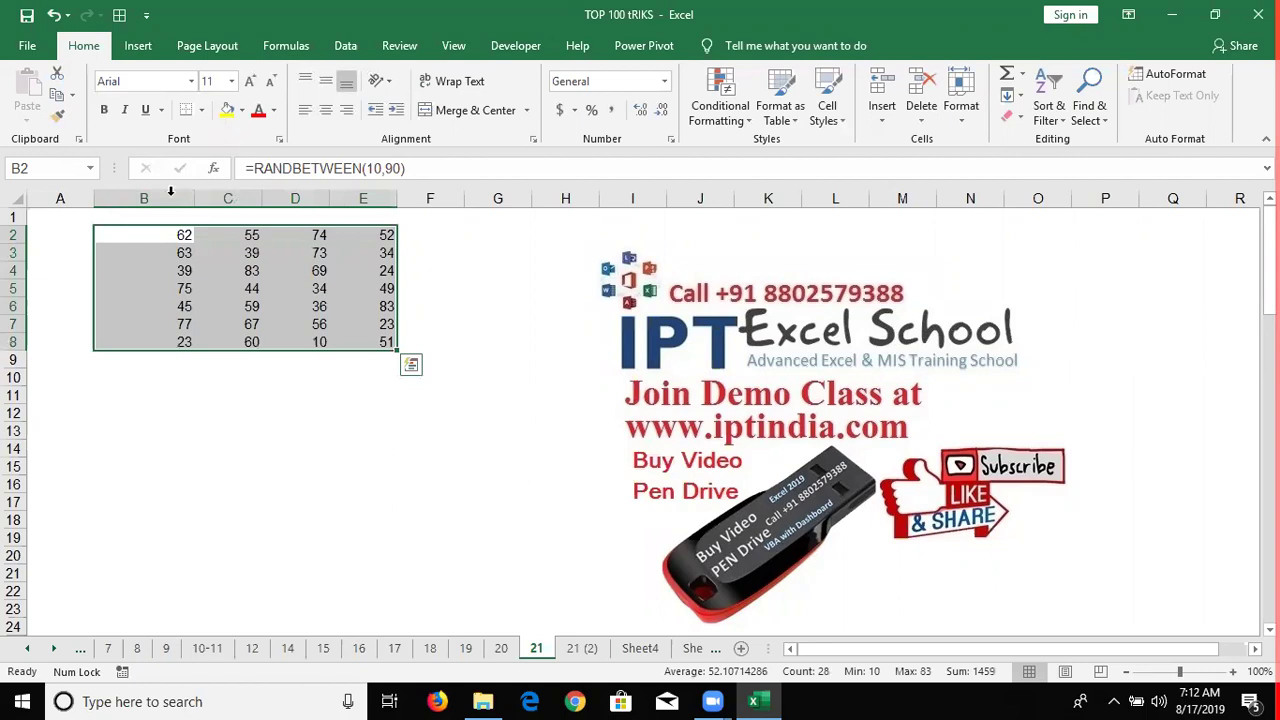
pyautogui.click(144, 198)
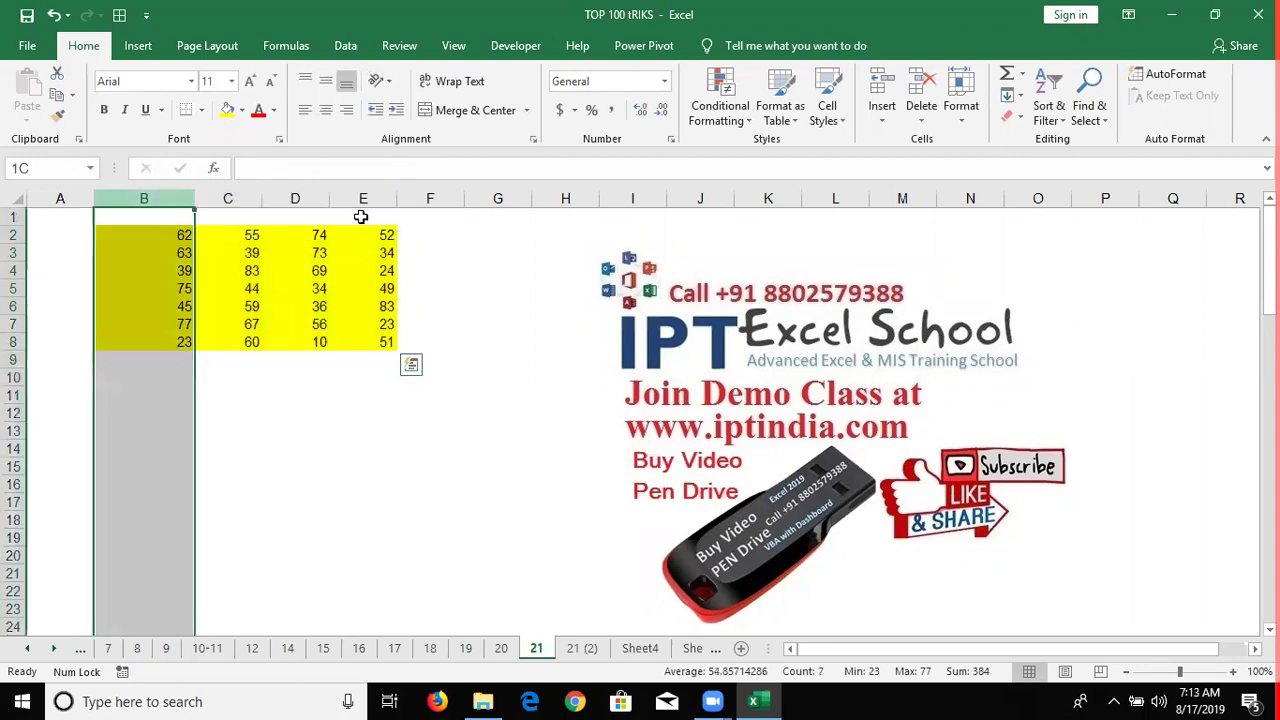
pyautogui.moveTo(361, 217); pyautogui.dragTo(361, 217)
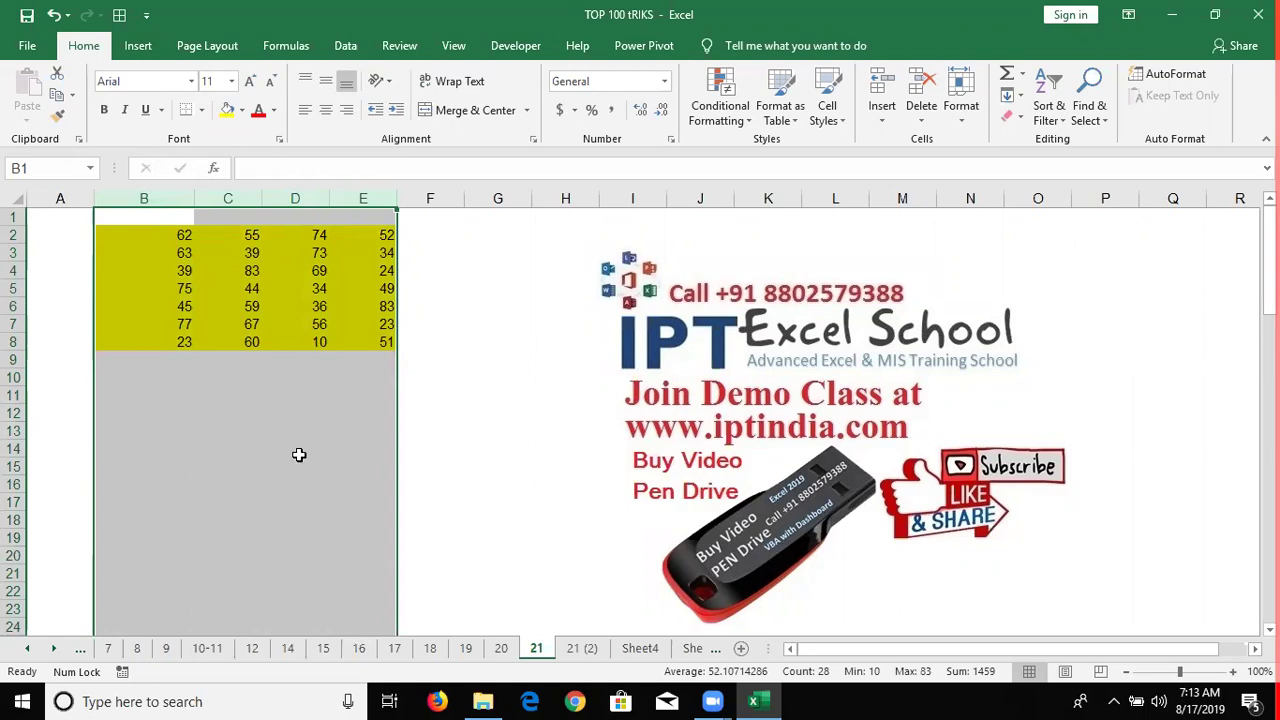
pyautogui.click(450, 430)
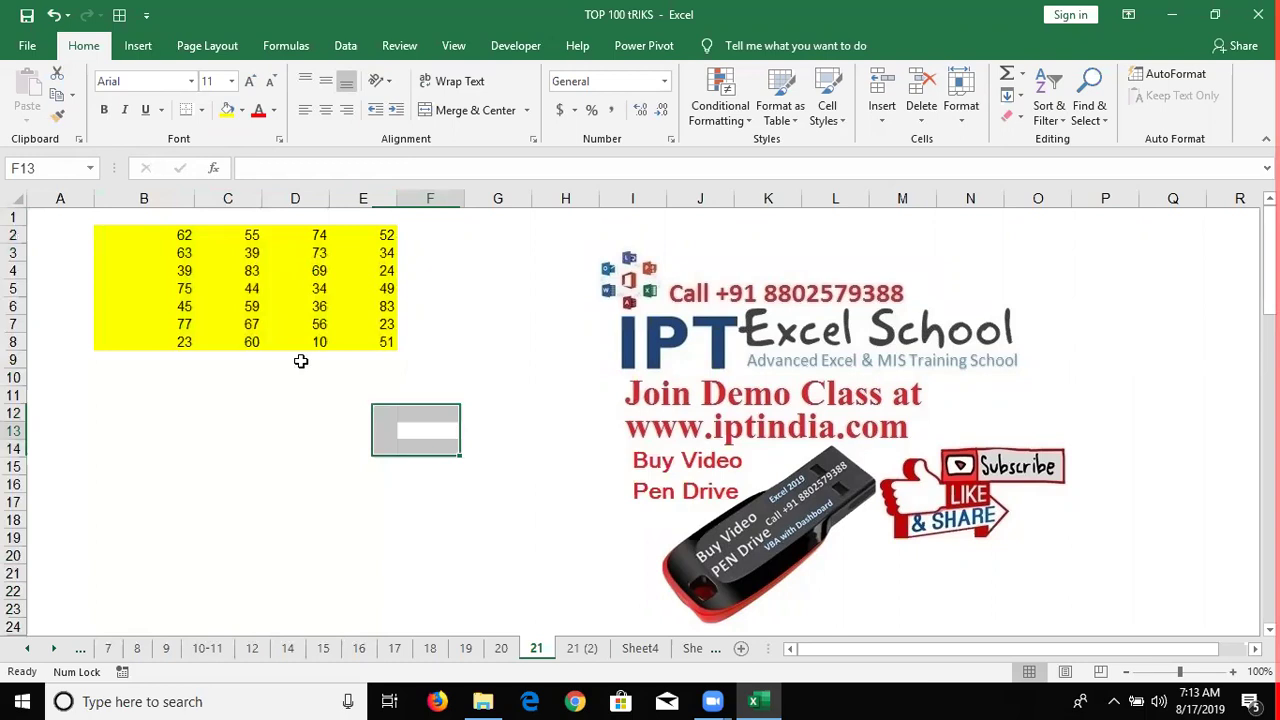
# Step: Enter =B4 in F13 so it shows 88, then select the B2:E8 block
pyautogui.write('=')
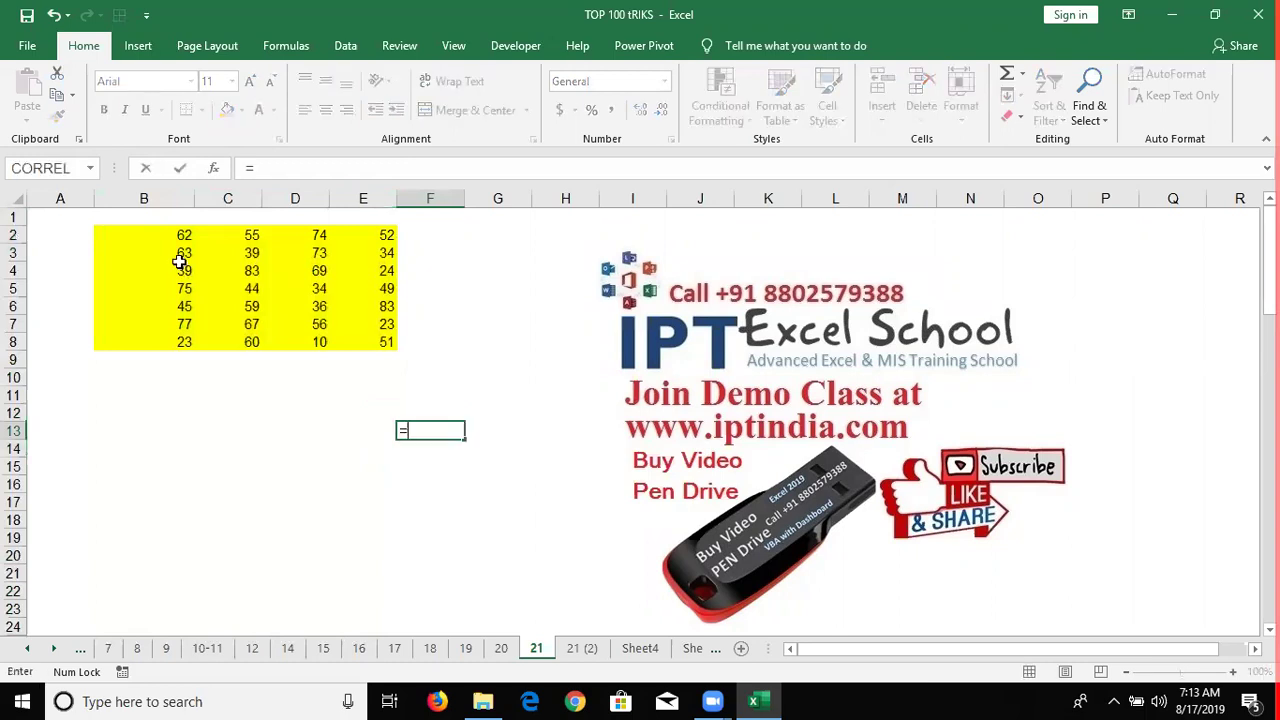
pyautogui.click(180, 270)
pyautogui.press('Return')
pyautogui.press('Up')
pyautogui.press('Up')
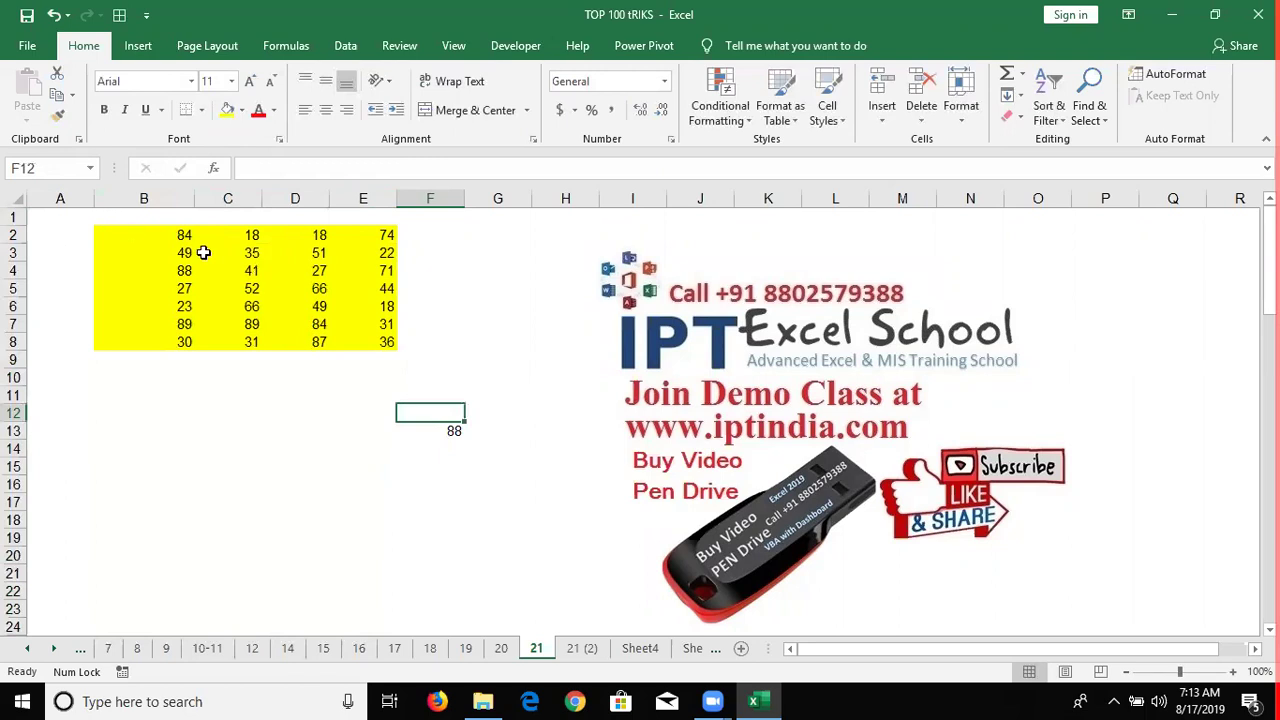
pyautogui.moveTo(185, 236); pyautogui.dragTo(185, 252)
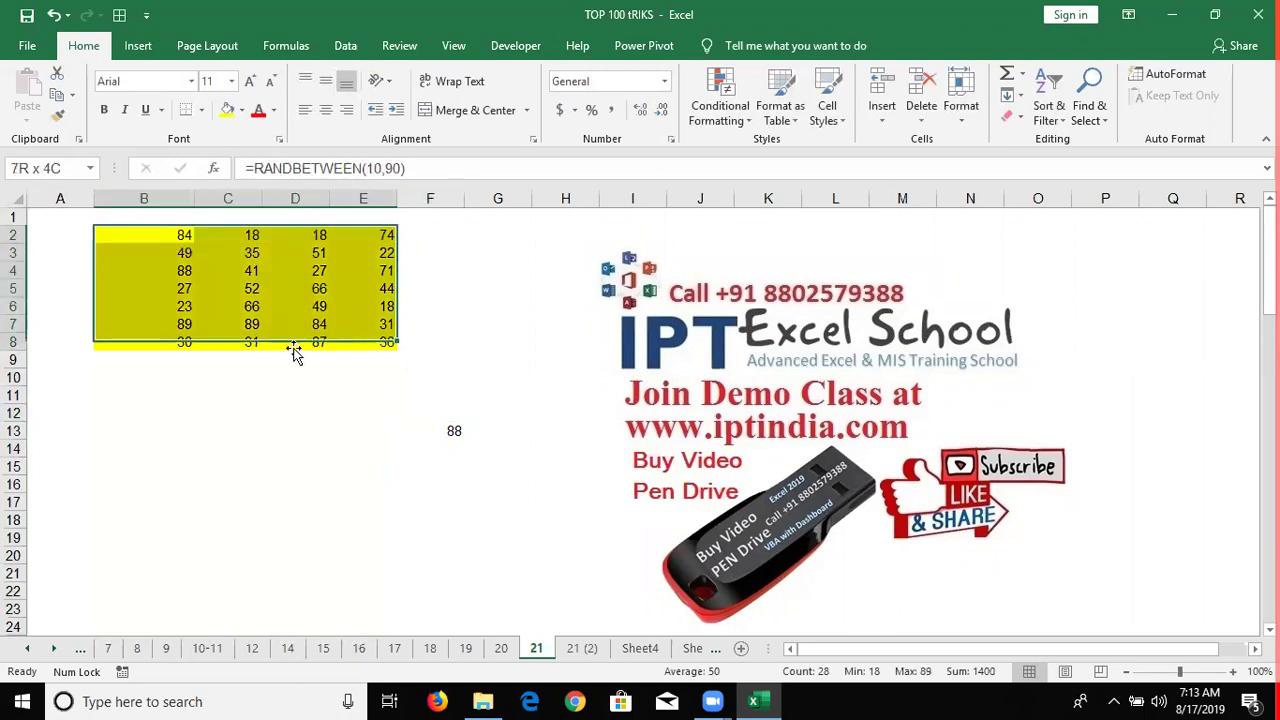
pyautogui.moveTo(347, 320); pyautogui.dragTo(295, 345)
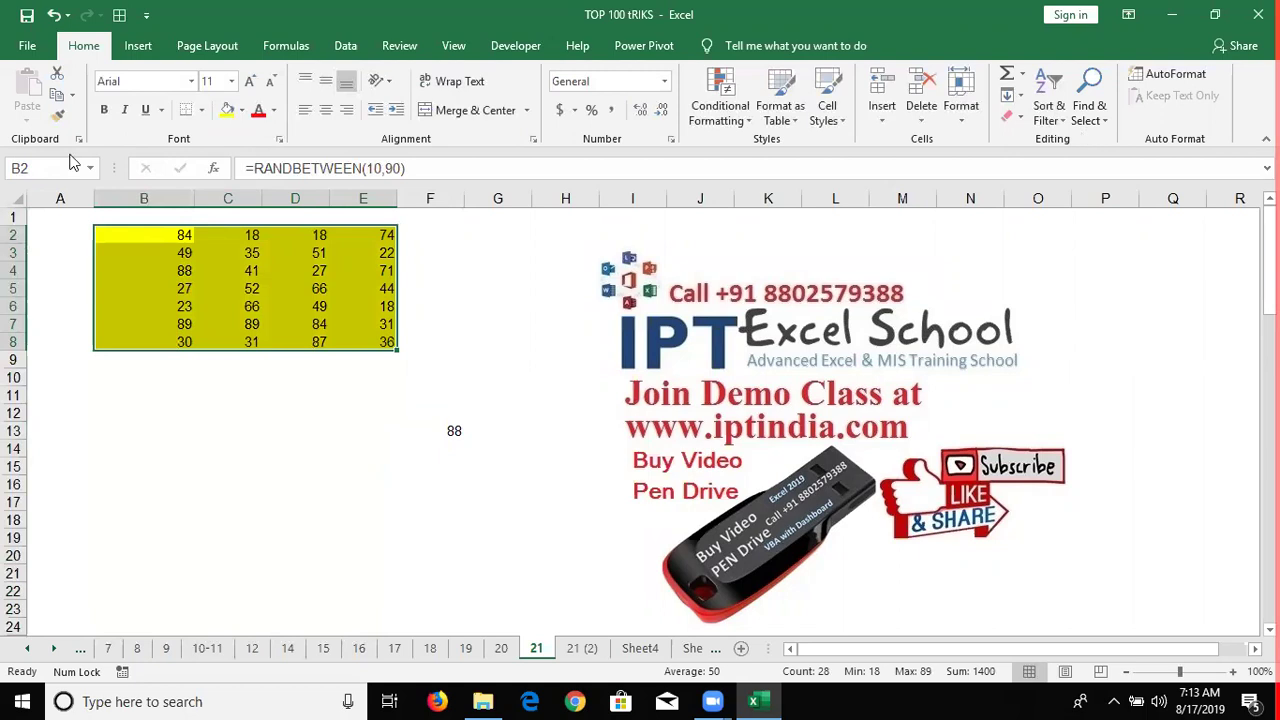
# Step: Apply Clear All to B2:E8, then undo it
pyautogui.click(1022, 120)
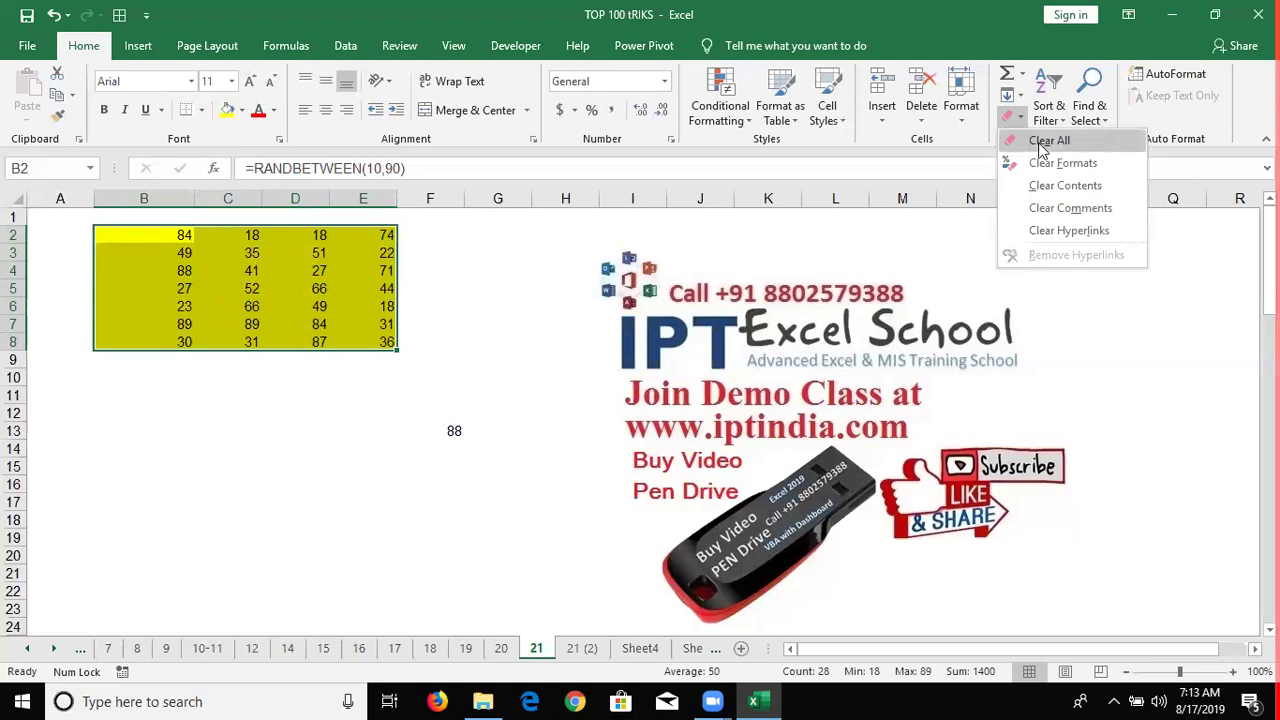
pyautogui.click(1041, 146)
pyautogui.hotkey('ctrl', 'z')
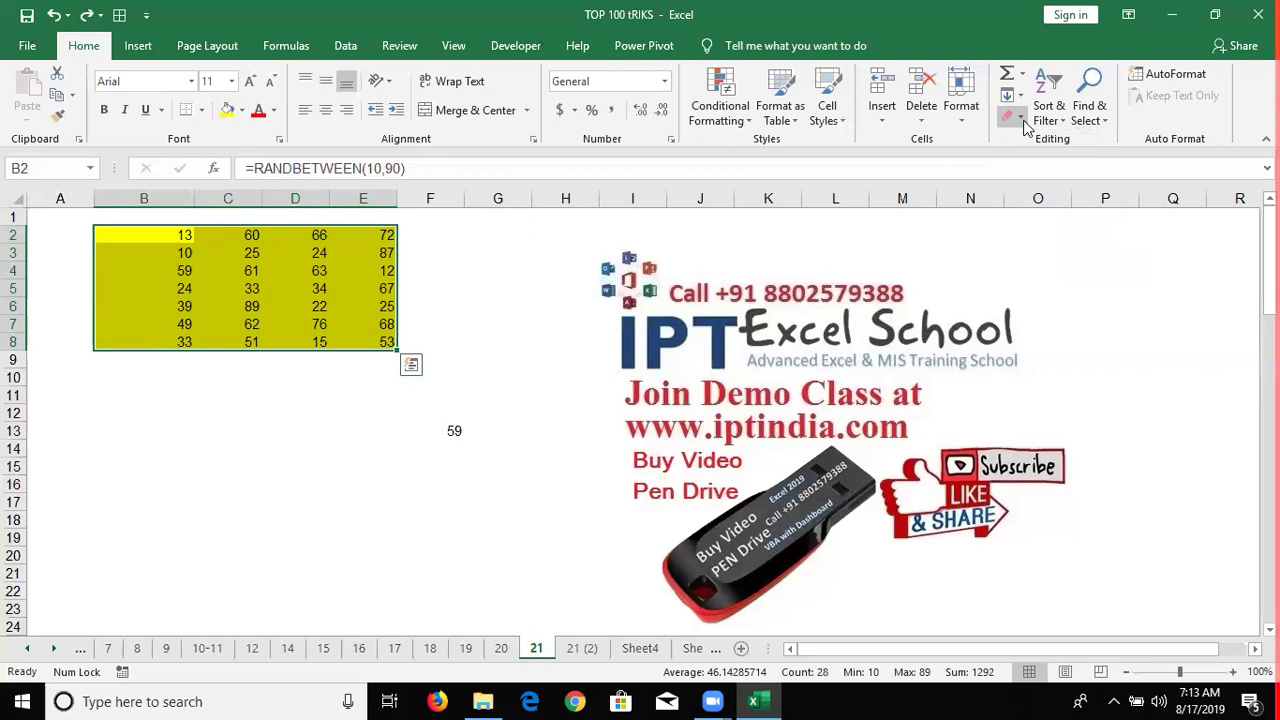
# Step: Apply Clear Formats to B2:E8, undo it, and reopen the Clear options
pyautogui.click(1010, 115)
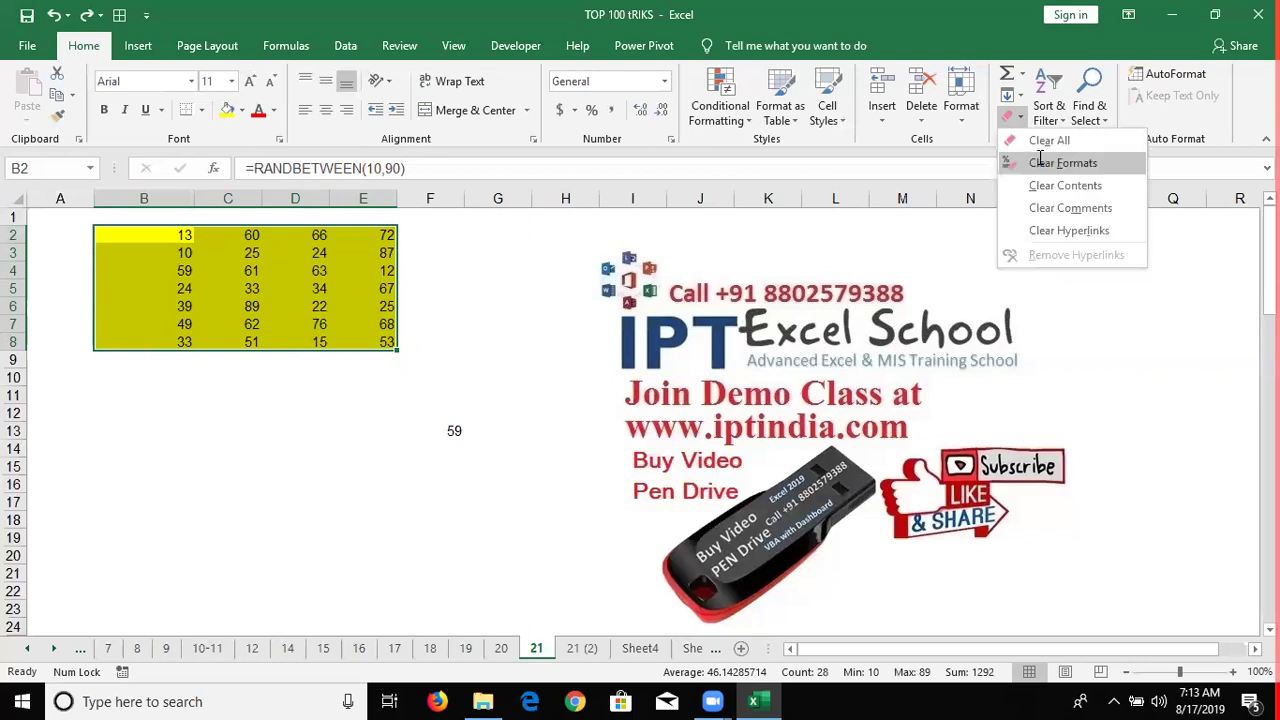
pyautogui.click(1040, 162)
pyautogui.hotkey('ctrl', 'z')
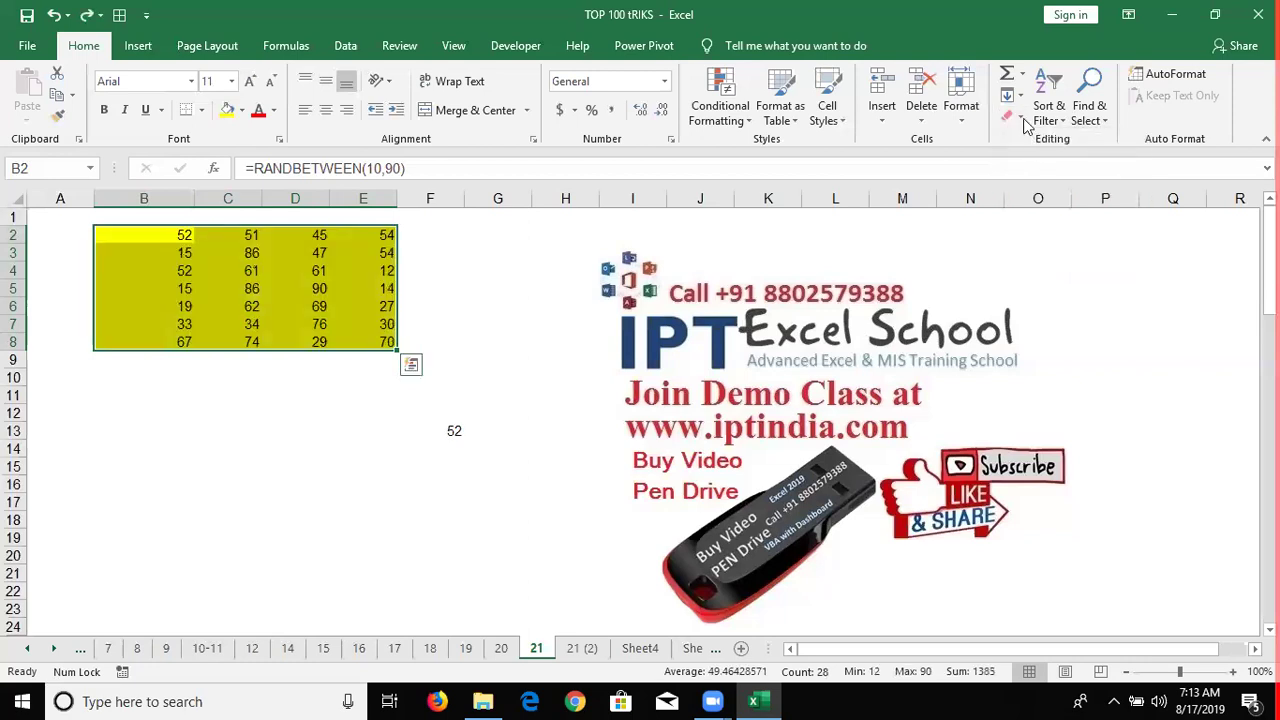
pyautogui.click(1012, 116)
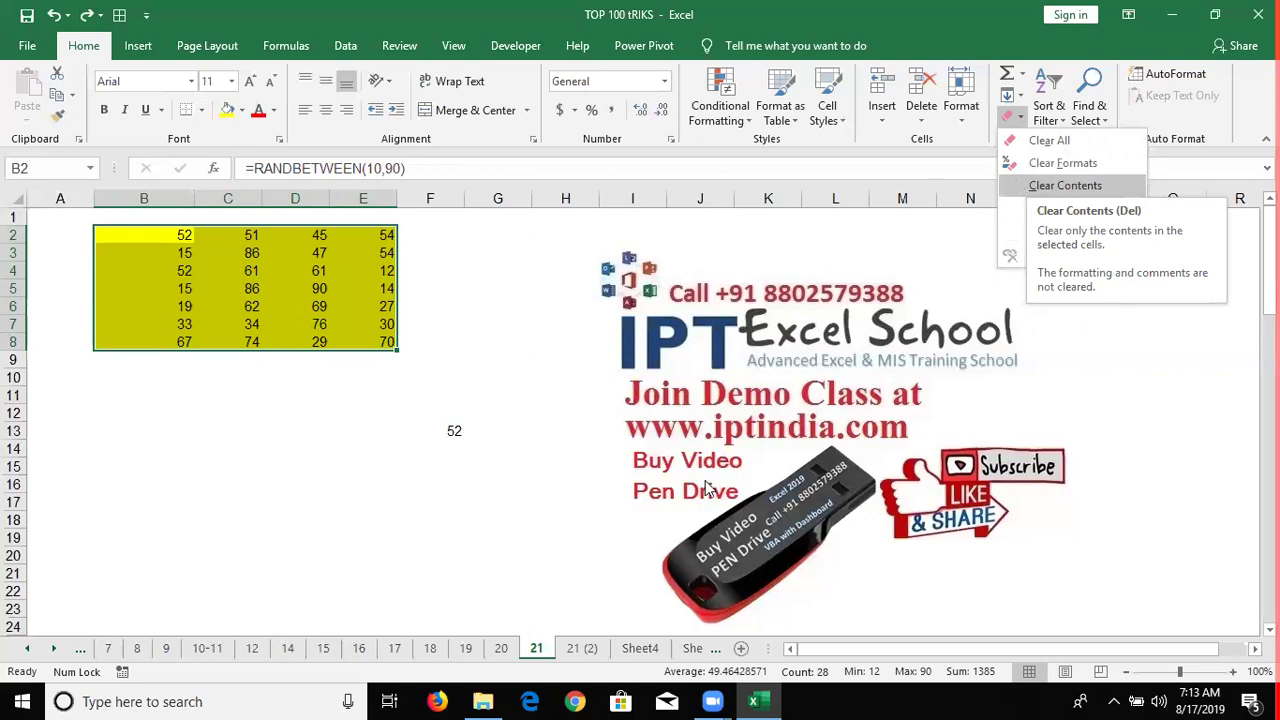
# Step: Rename sheet 21 (2) to 22
pyautogui.click(588, 648)
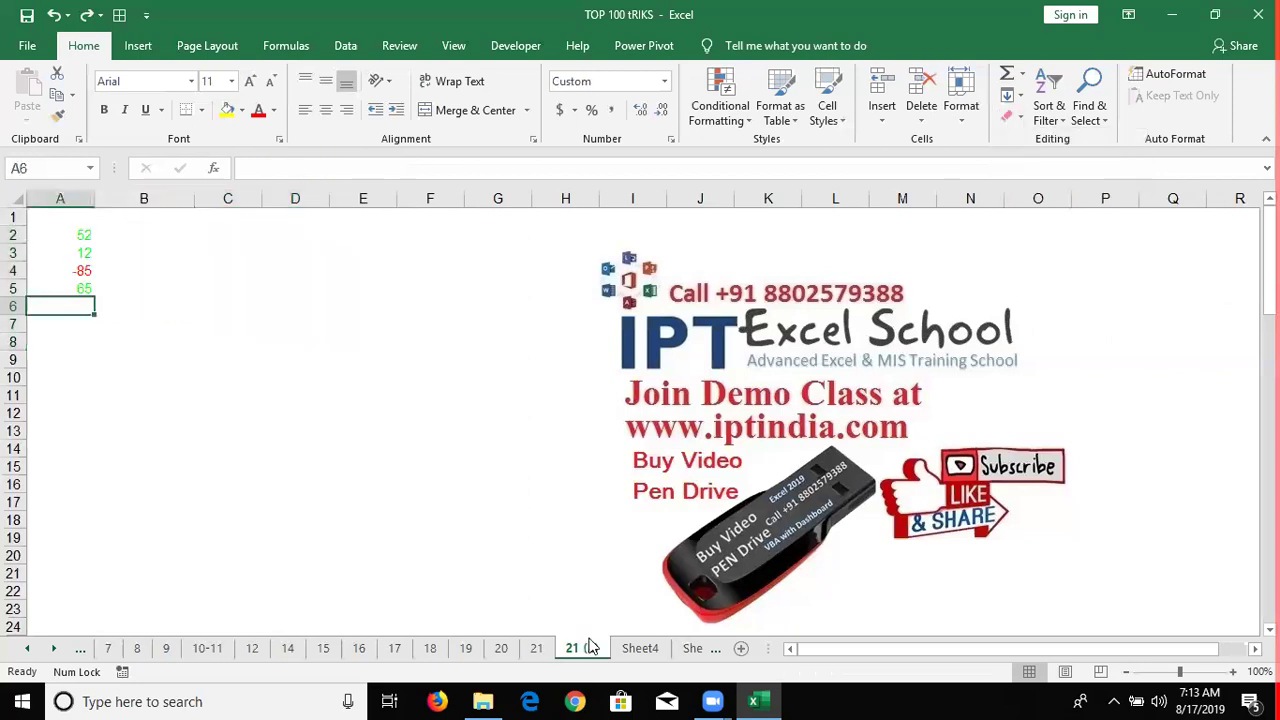
pyautogui.doubleClick(588, 648)
pyautogui.write('21')
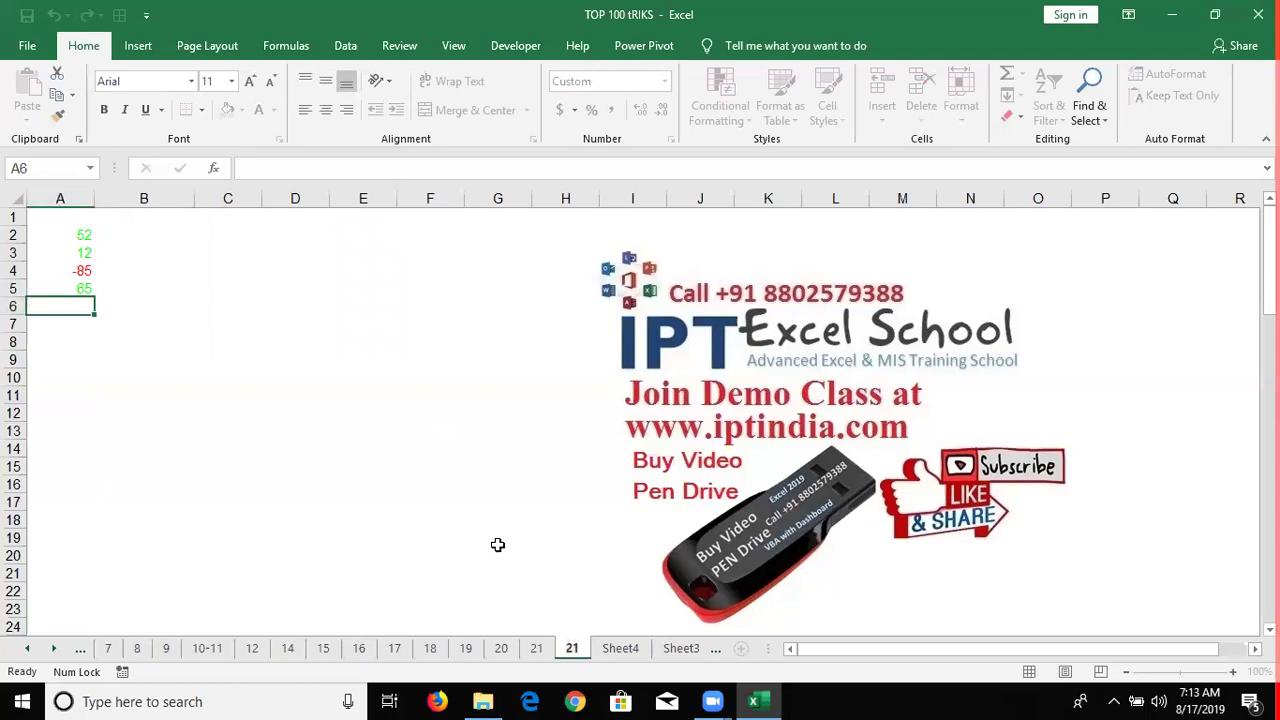
pyautogui.press('BackSpace')
pyautogui.write('2')
pyautogui.click(531, 562)
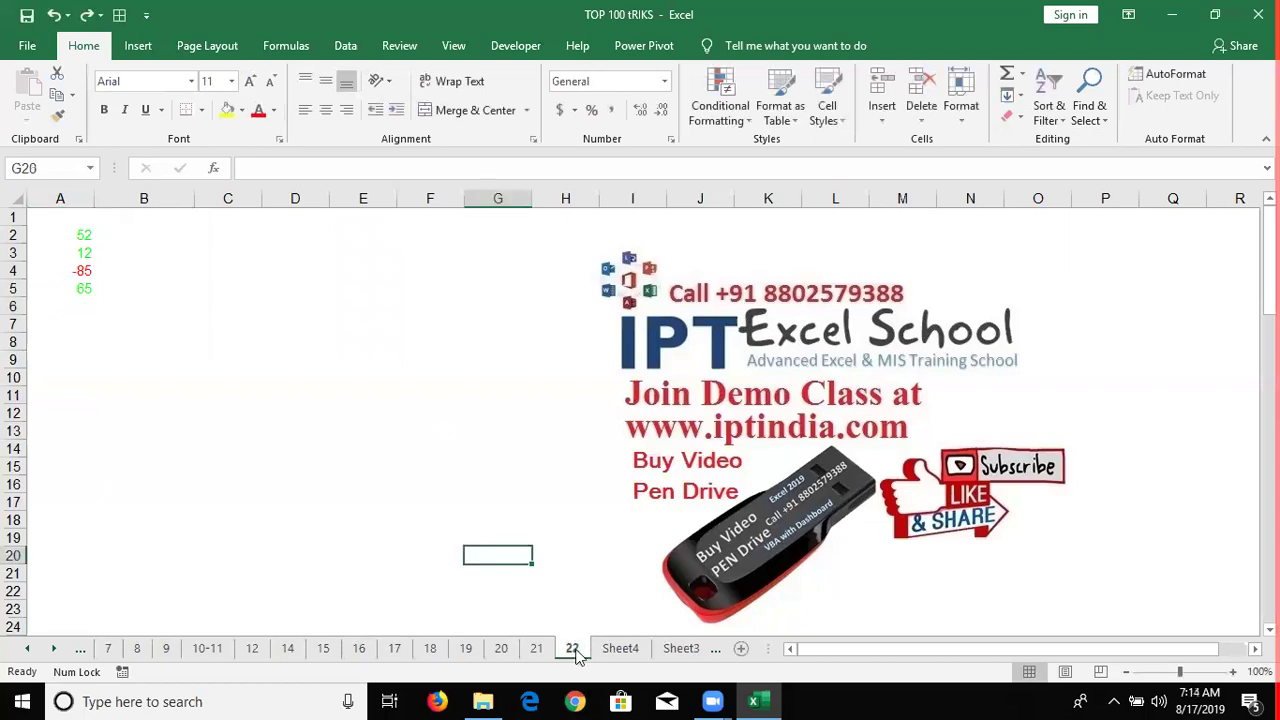
# Step: Copy sheet 22, name the copy 23, and return to sheet 22
pyautogui.moveTo(598, 640); pyautogui.dragTo(607, 653)
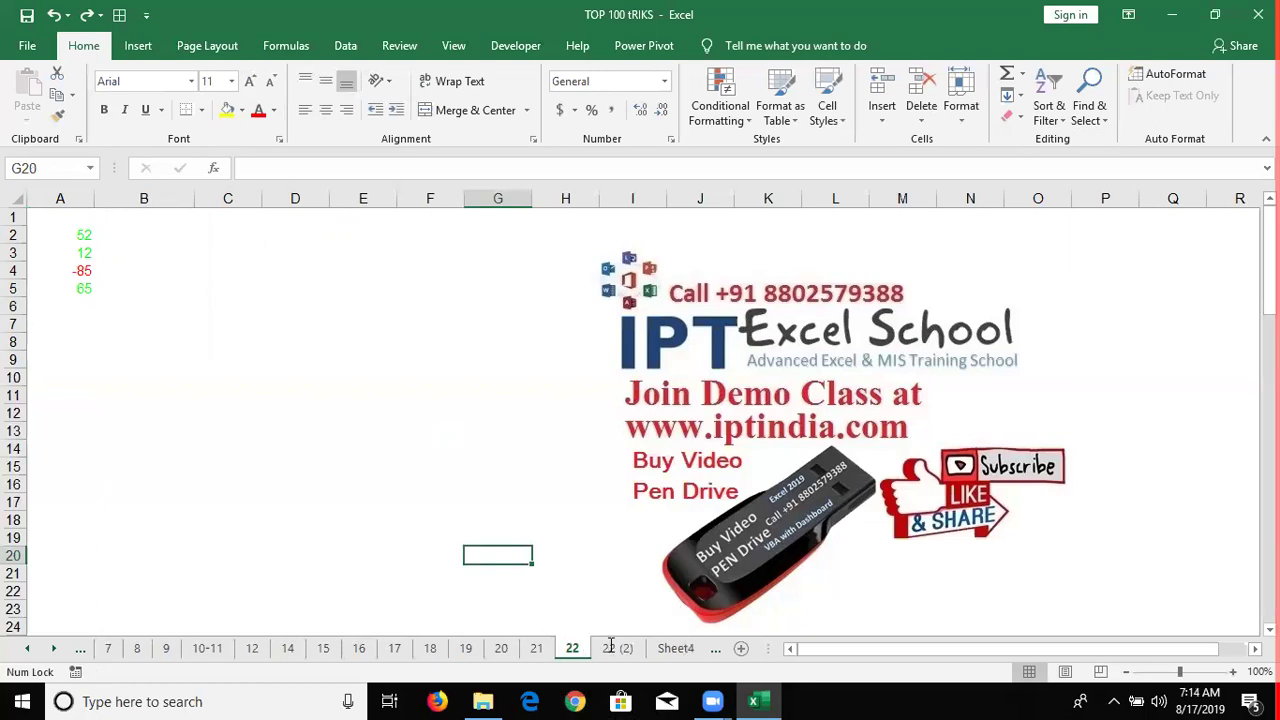
pyautogui.moveTo(607, 653); pyautogui.dragTo(612, 648)
pyautogui.doubleClick(612, 648)
pyautogui.write('23')
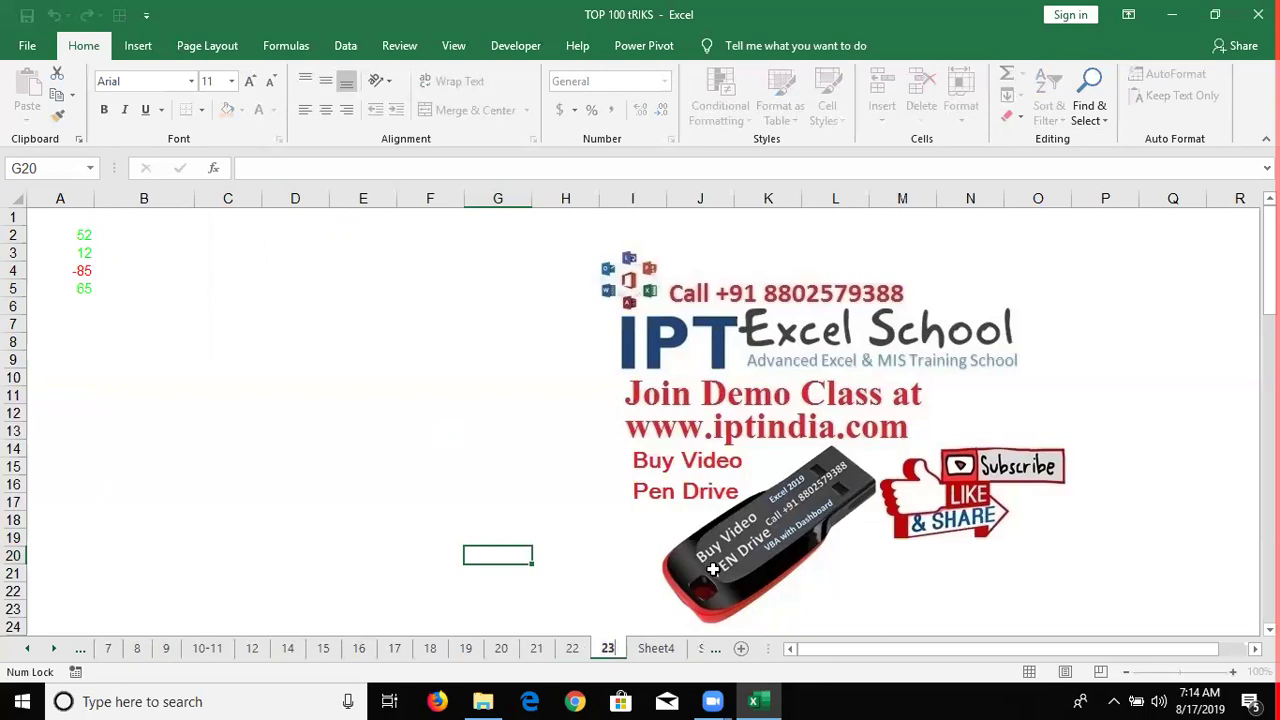
pyautogui.press('Return')
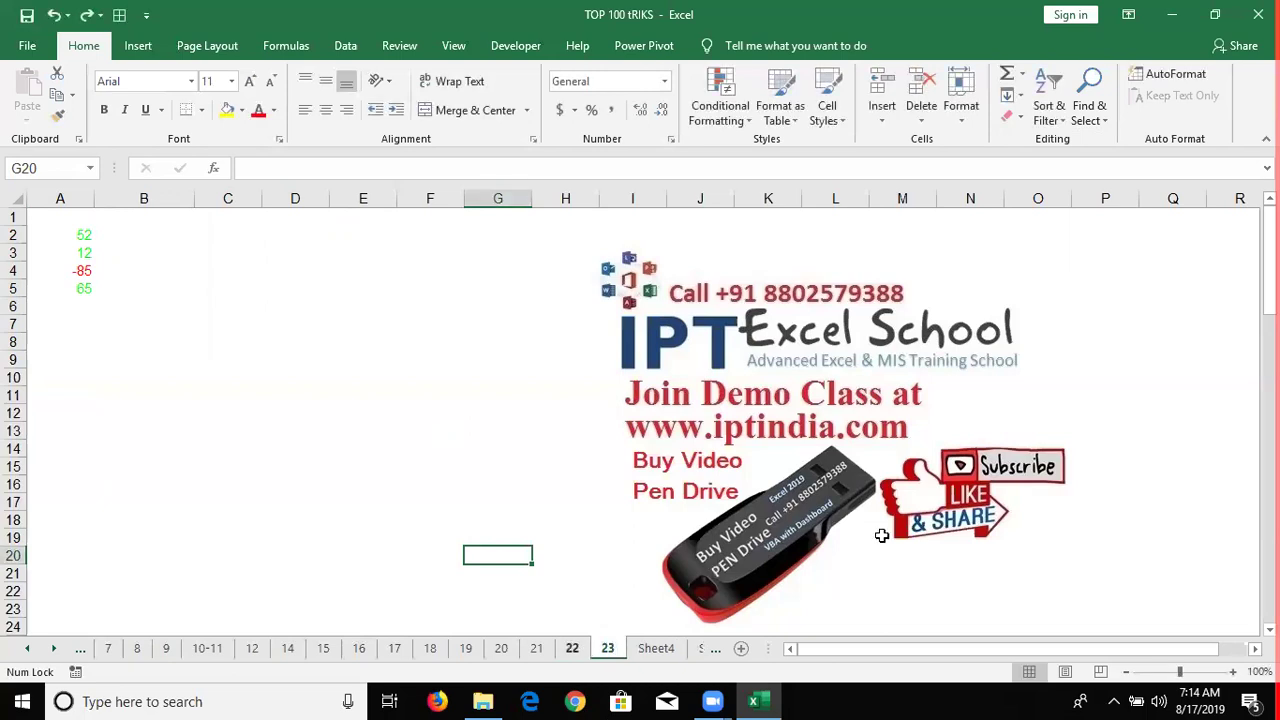
pyautogui.hotkey('ctrl', 'pageup')
# Step: Clear the old A1:C14 data and type a lowercase first name into B2
pyautogui.moveTo(228, 448); pyautogui.dragTo(33, 138)
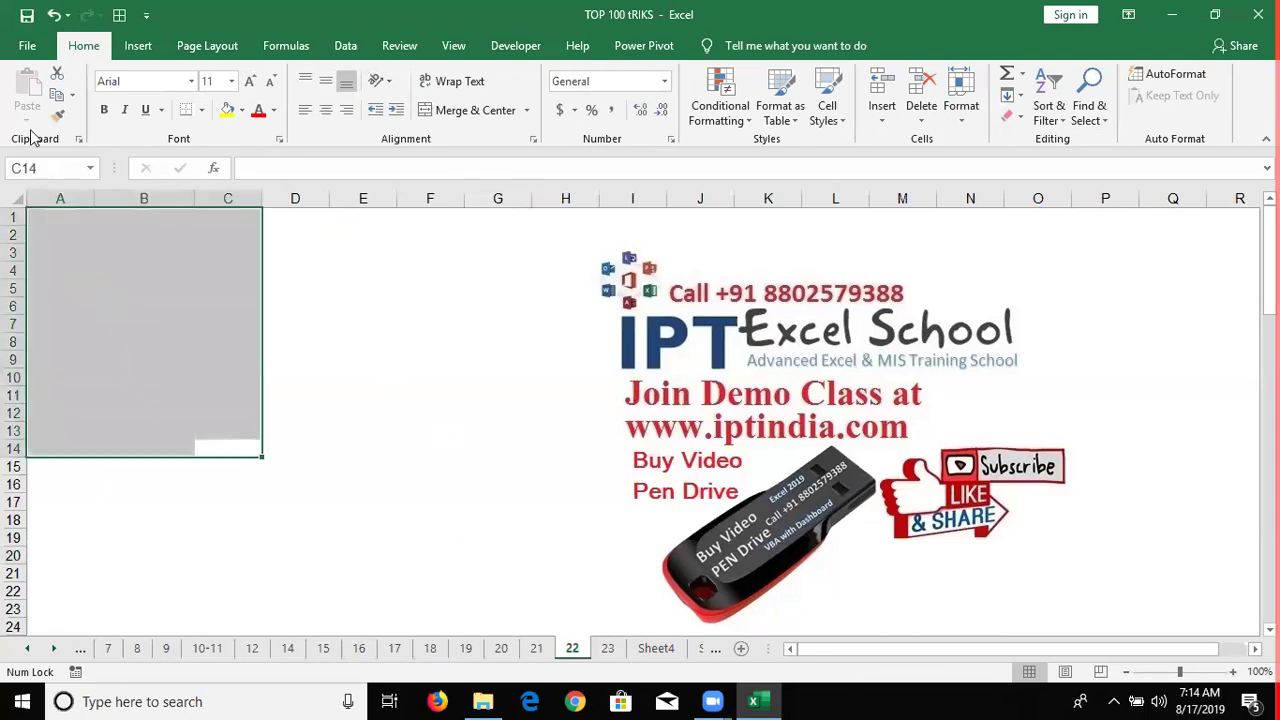
pyautogui.press('Up')
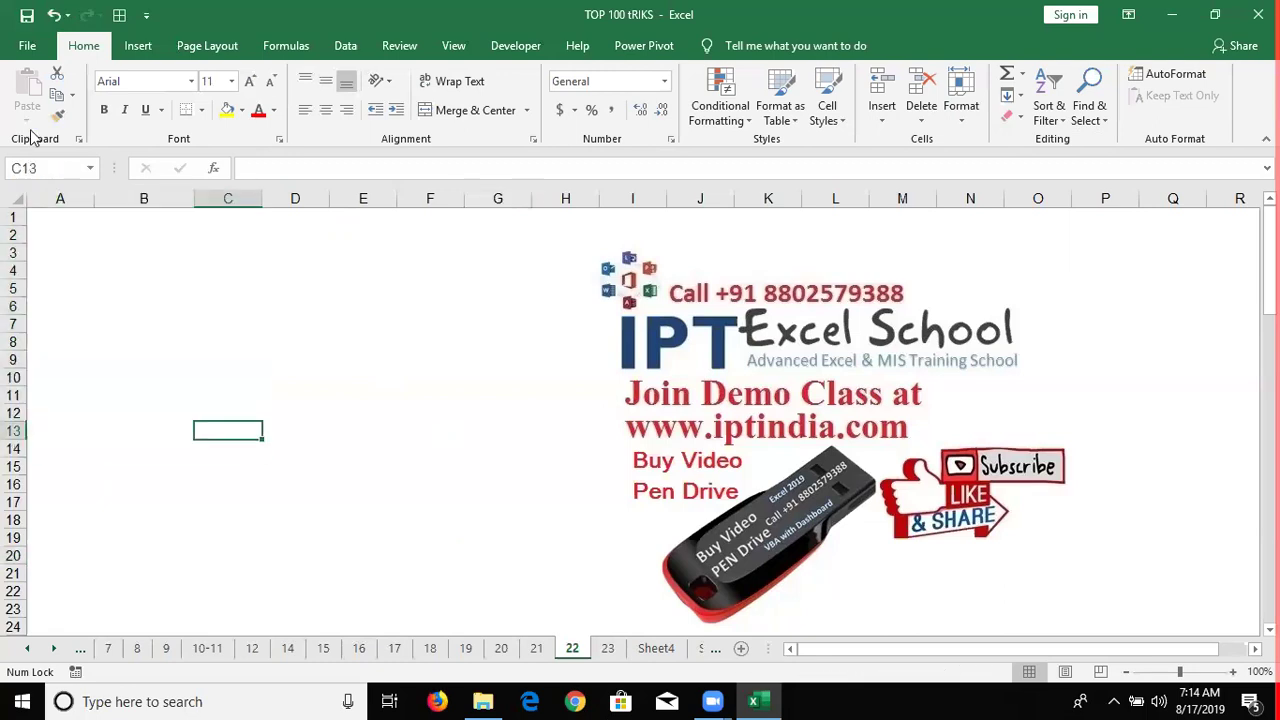
pyautogui.press('Up')
pyautogui.press('Up')
pyautogui.press('Up')
pyautogui.press('Right')
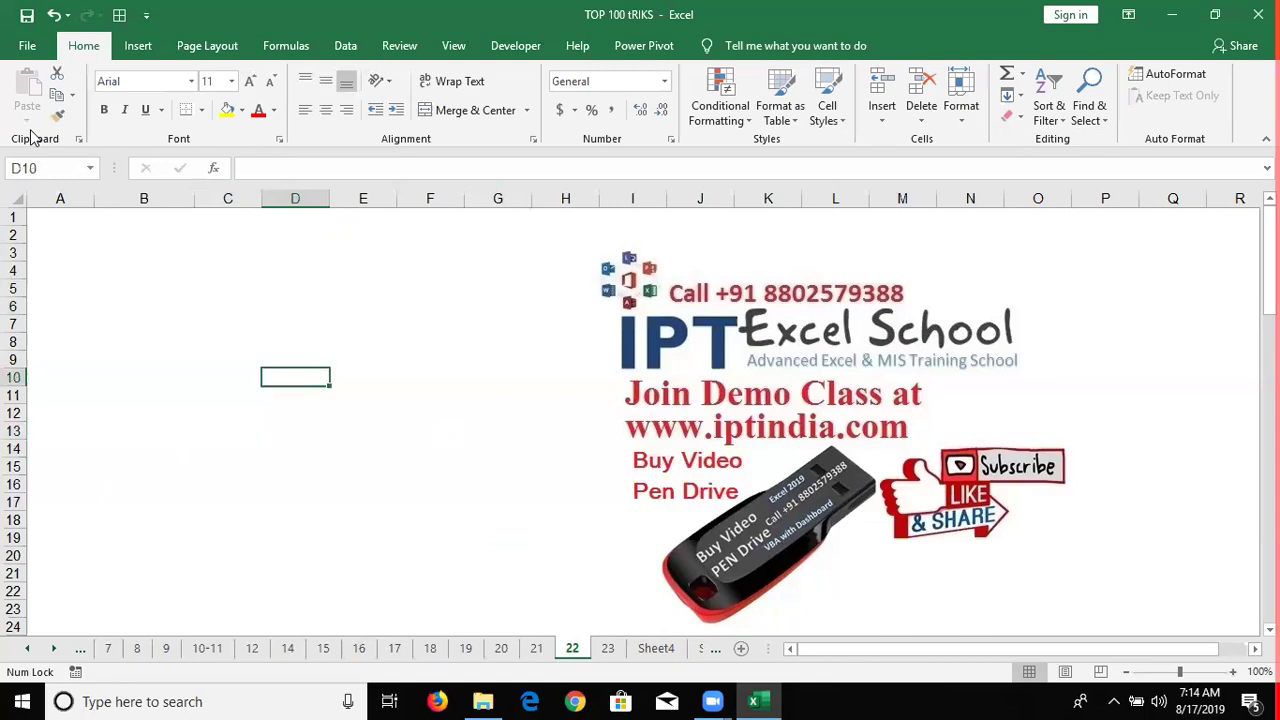
pyautogui.press('Up')
pyautogui.press('Up')
pyautogui.press('Up')
pyautogui.press('Left')
pyautogui.press('Left')
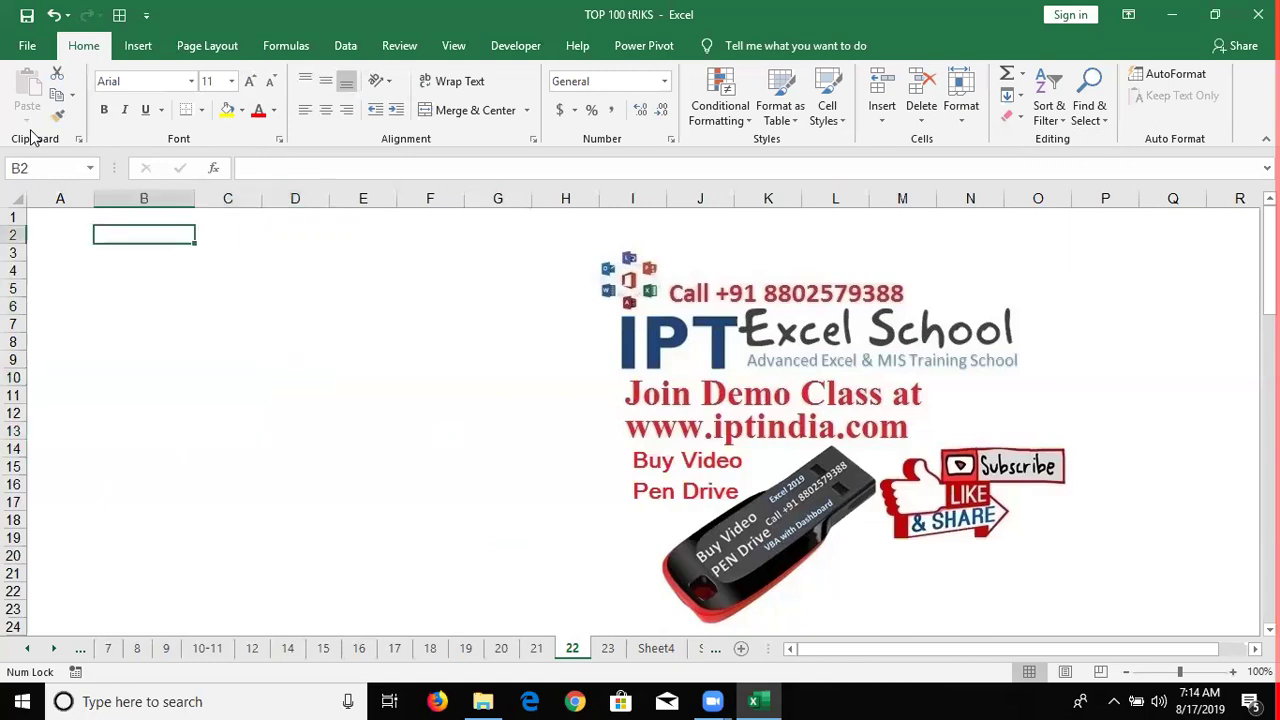
pyautogui.write('sujeet')
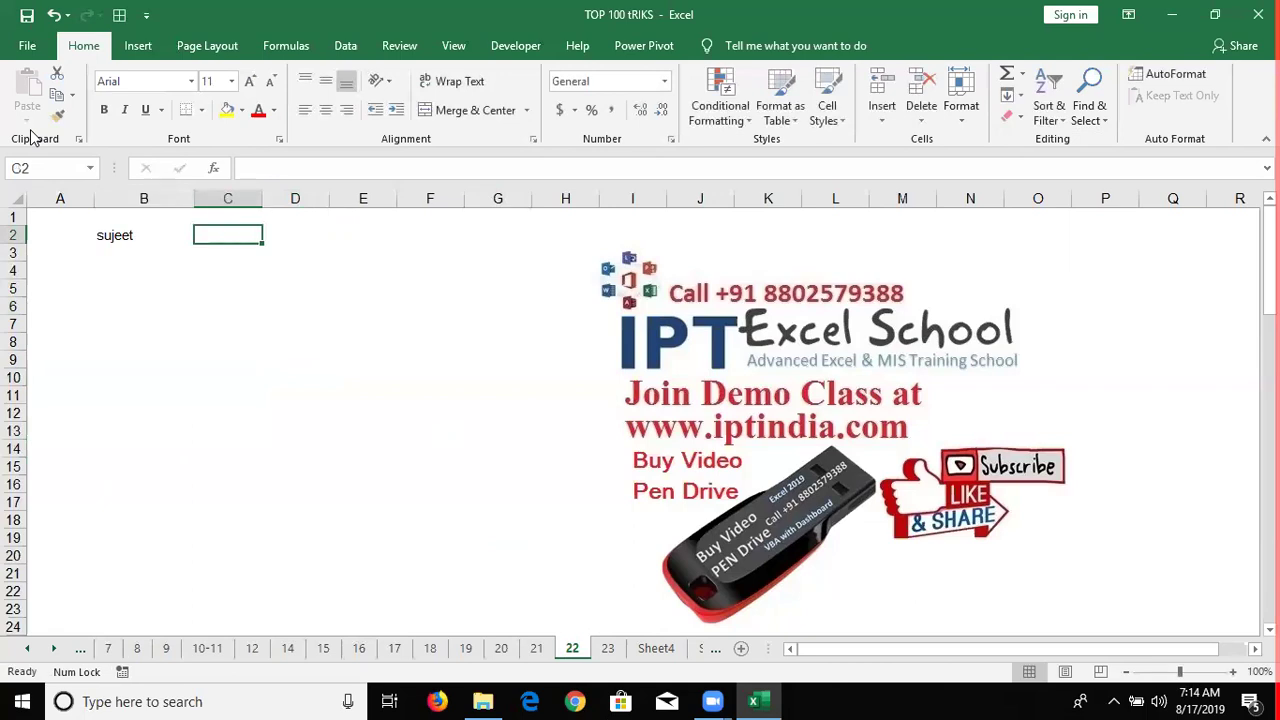
pyautogui.press('Left')
pyautogui.press('Left')
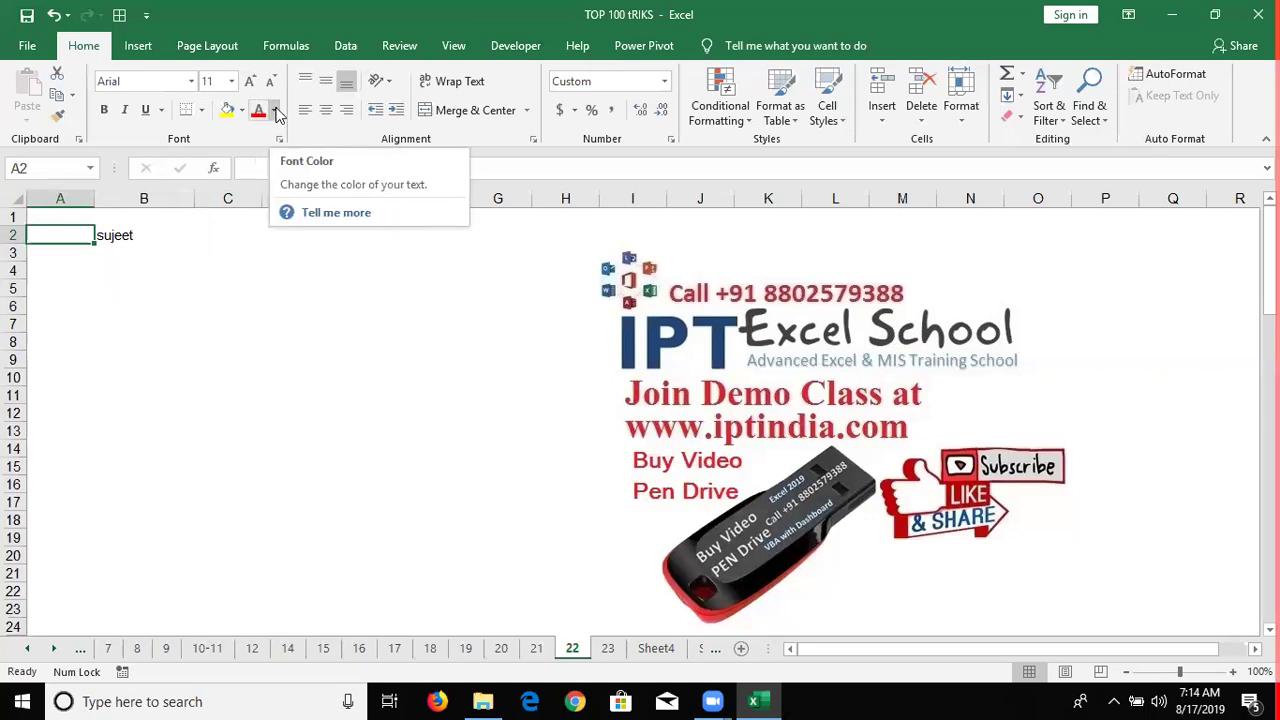
pyautogui.press('Right')
pyautogui.press('Right')
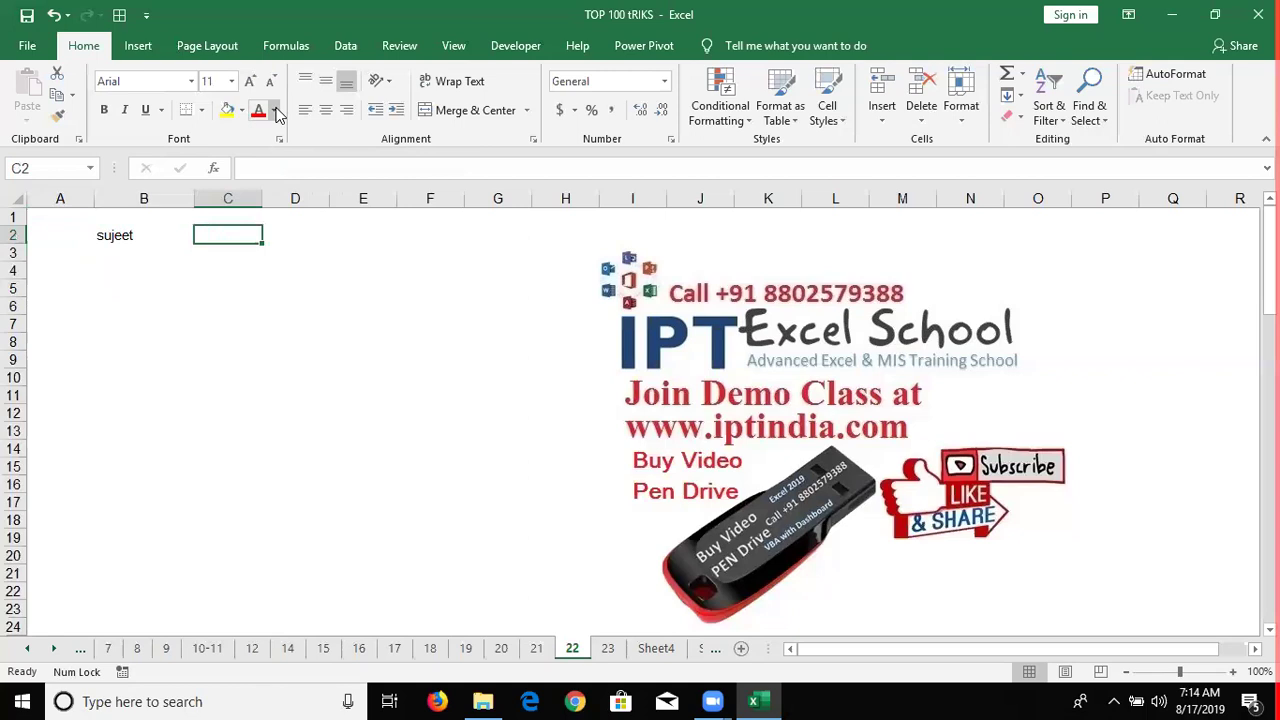
# Step: Enter =LOWER(B2) in C2
pyautogui.write('=low')
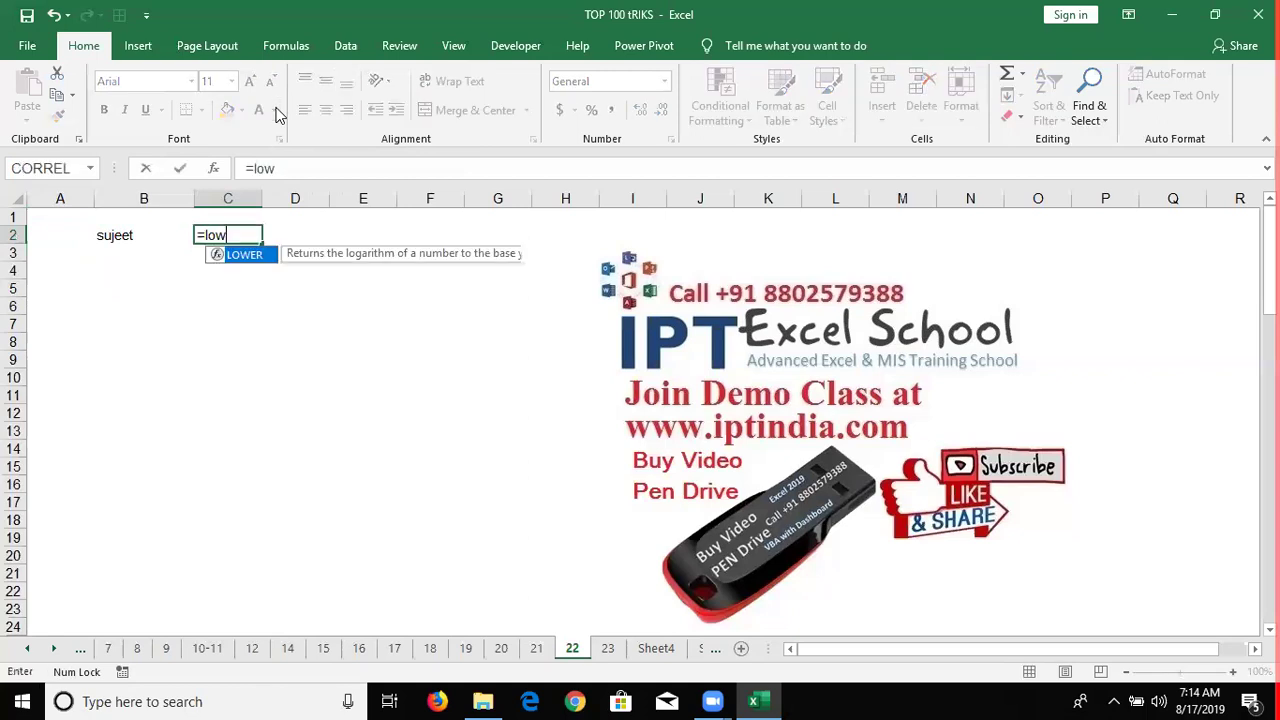
pyautogui.press('Tab')
pyautogui.write('b2')
pyautogui.hotkey('ctrl', 'Return')
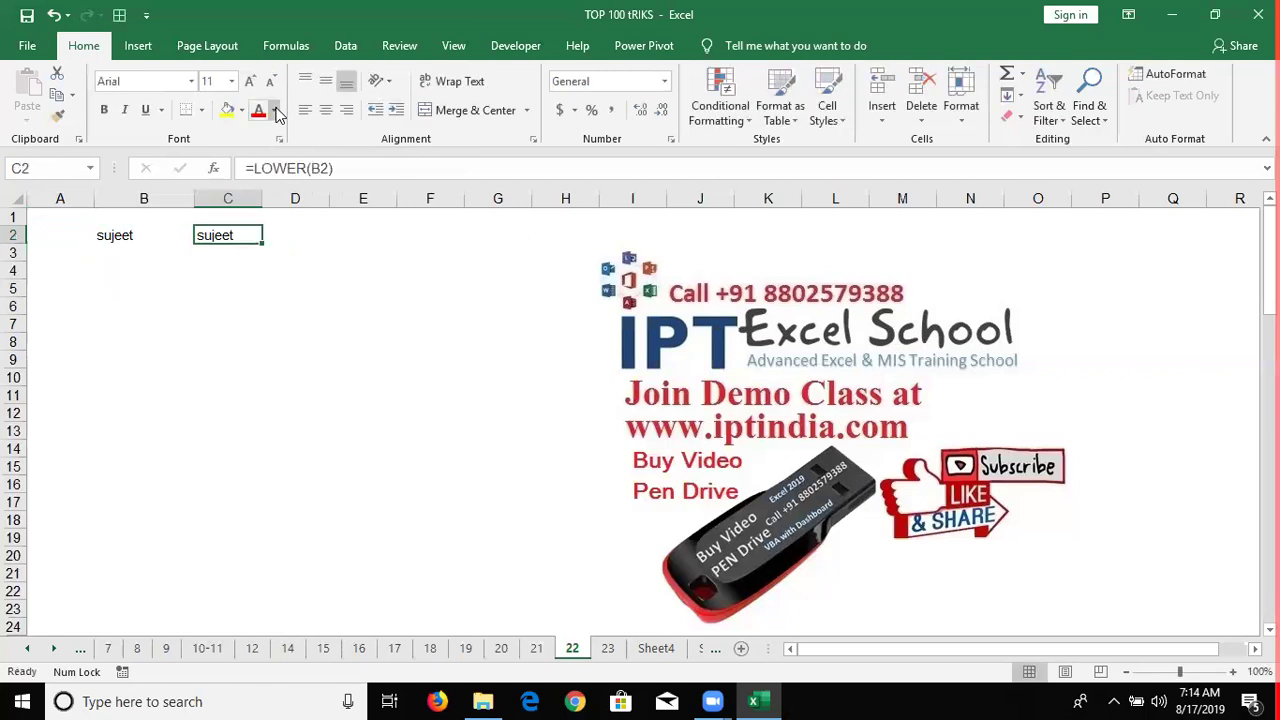
# Step: Enter =UPPER(C2) in D2 and =PROPER(D2) in E2
pyautogui.press('Right')
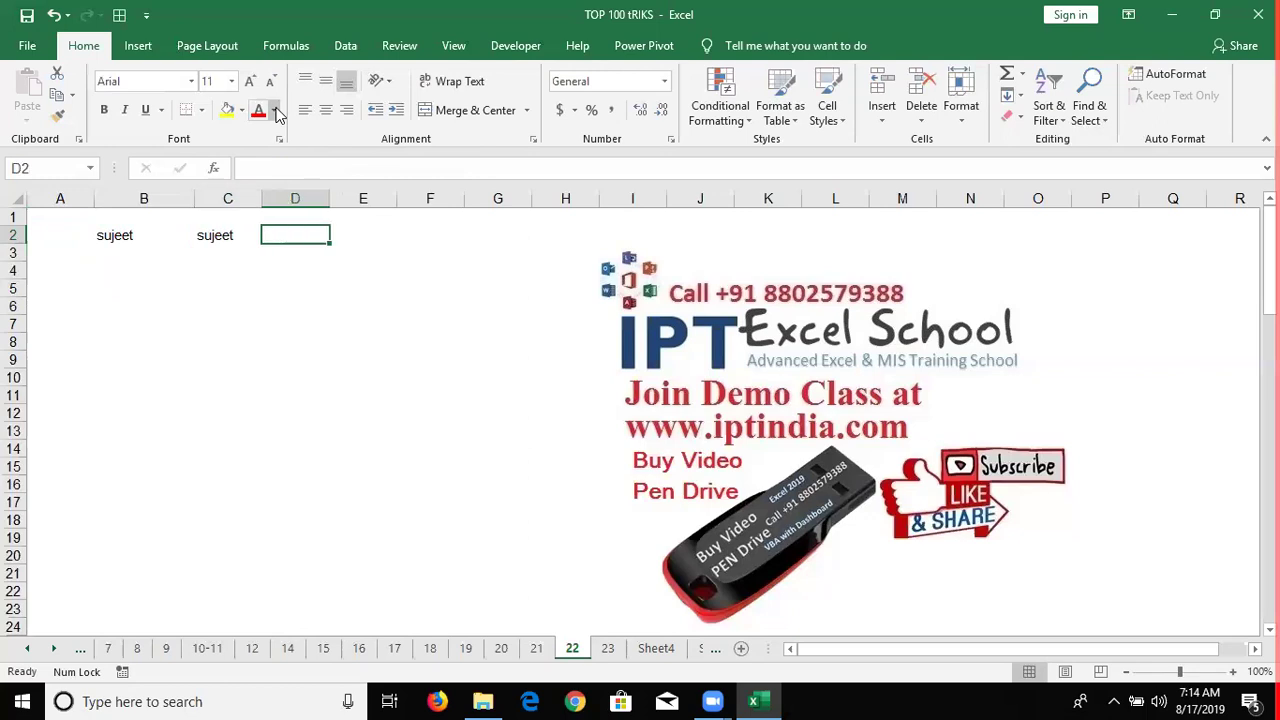
pyautogui.write('=u')
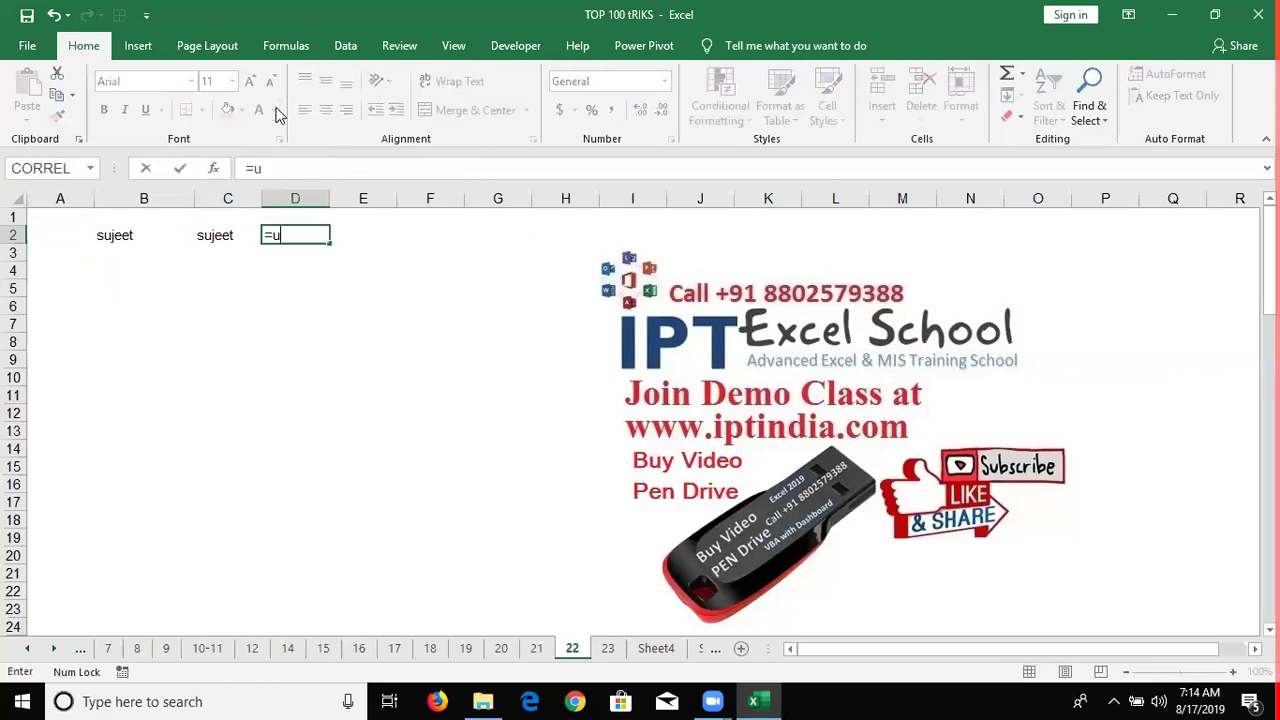
pyautogui.write('p')
pyautogui.press('Tab')
pyautogui.press('Left')
pyautogui.press('Return')
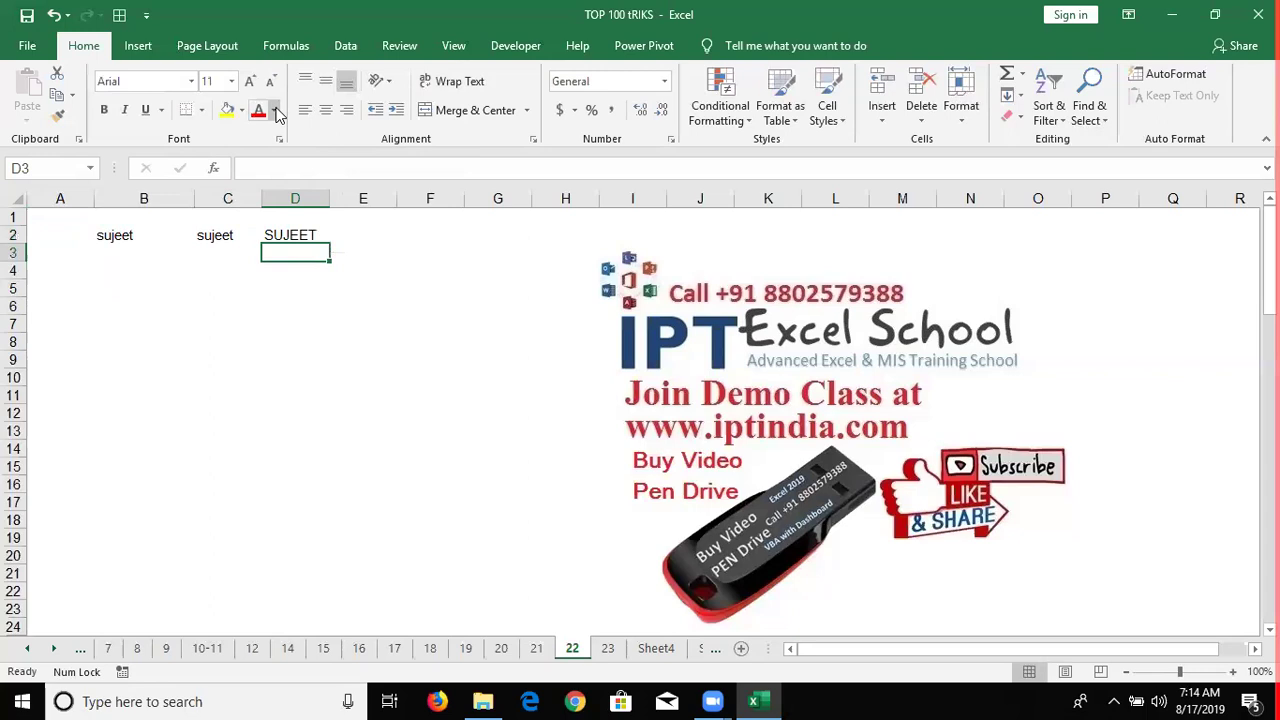
pyautogui.press('Up')
pyautogui.press('Right')
pyautogui.write('=')
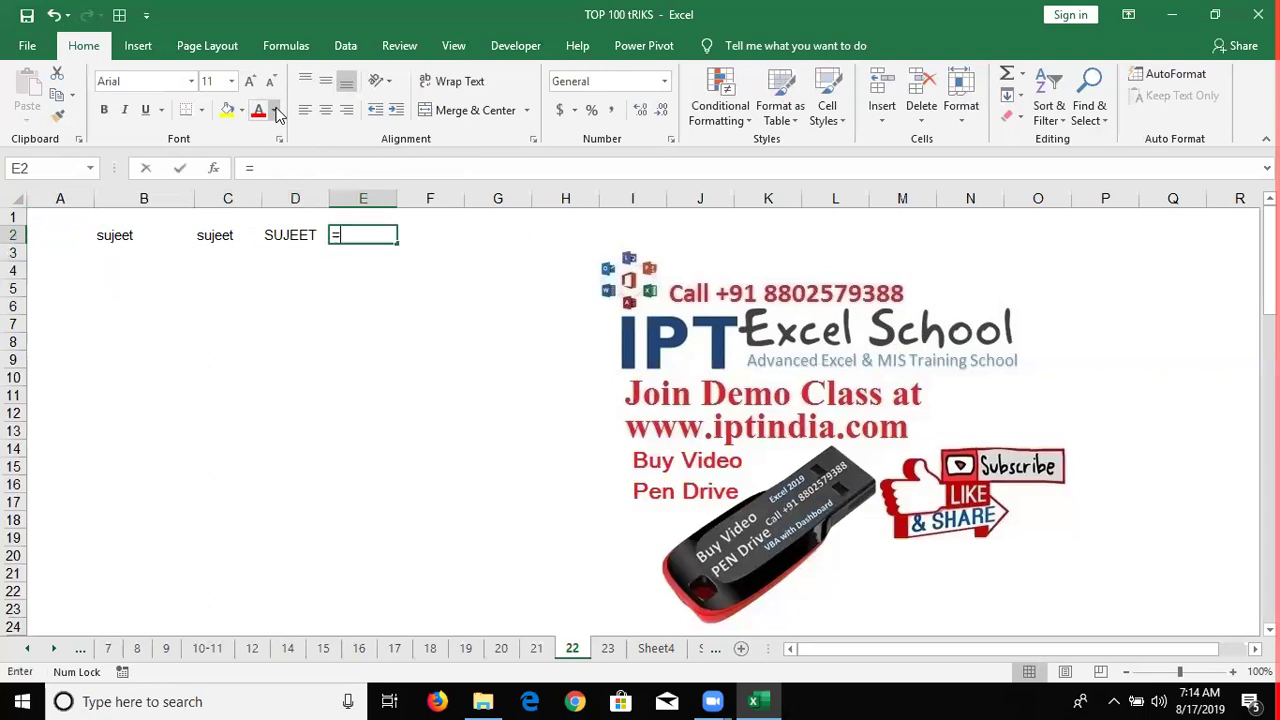
pyautogui.write('pr')
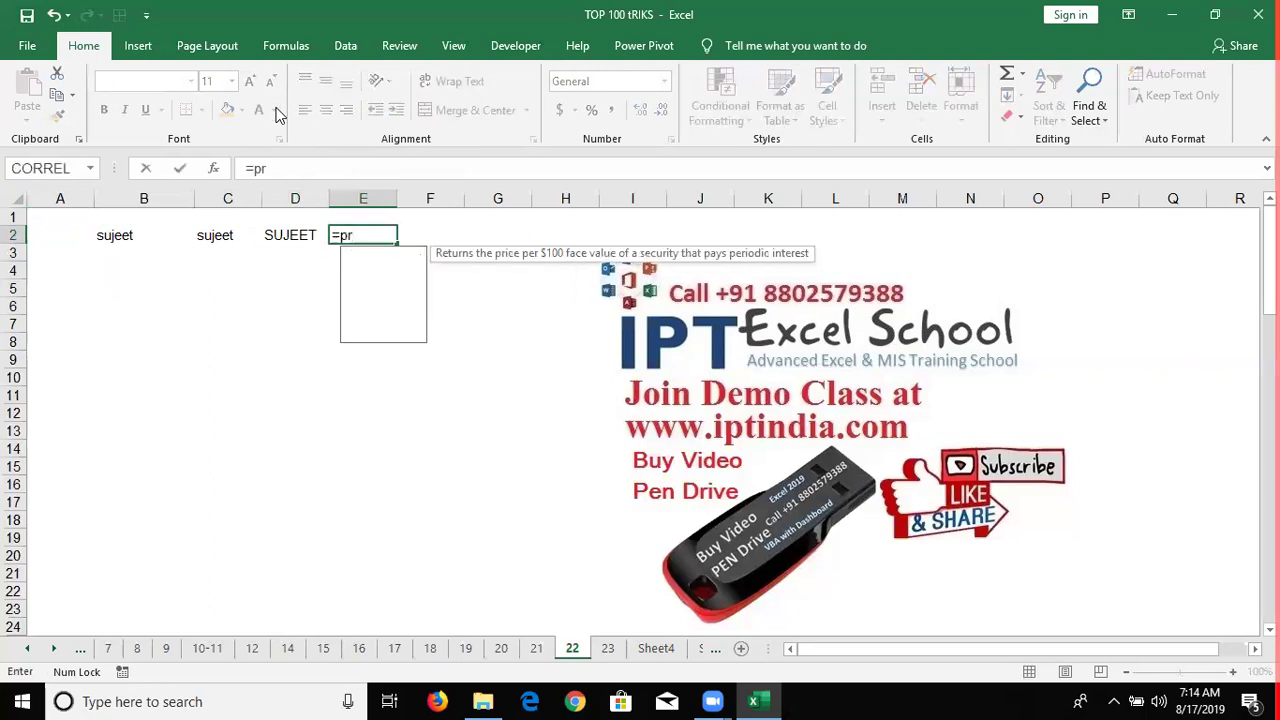
pyautogui.write('o')
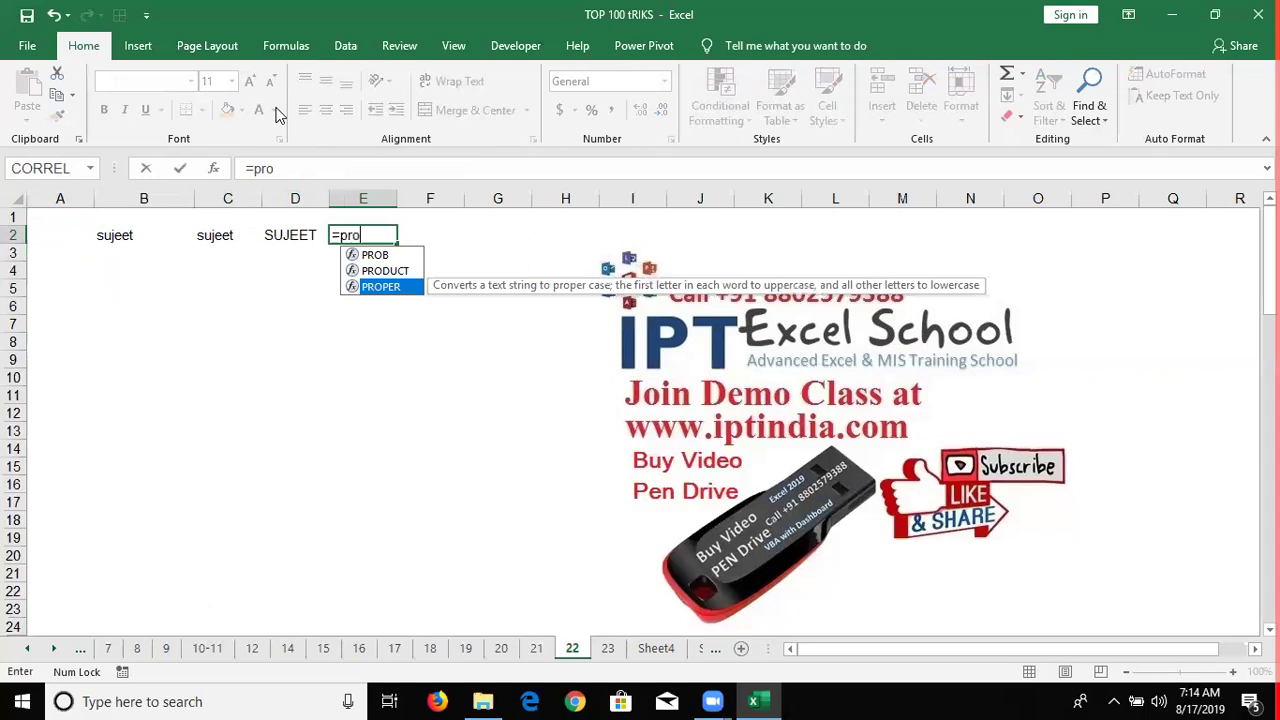
pyautogui.press('Tab')
pyautogui.write('d2')
pyautogui.press('Return')
# Step: Review the three formulas, then retype B2 as a capitalised first and last name
pyautogui.press('Up')
pyautogui.press('Left')
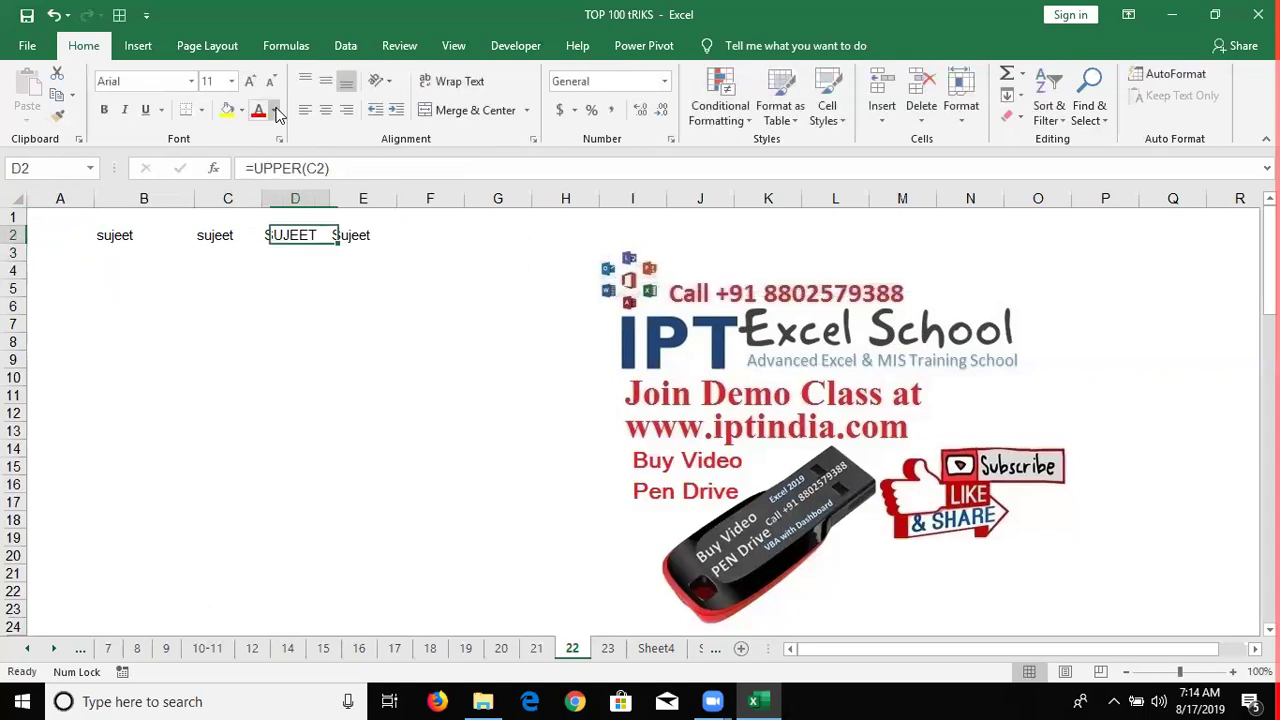
pyautogui.press('Left')
pyautogui.press('Right')
pyautogui.press('Right')
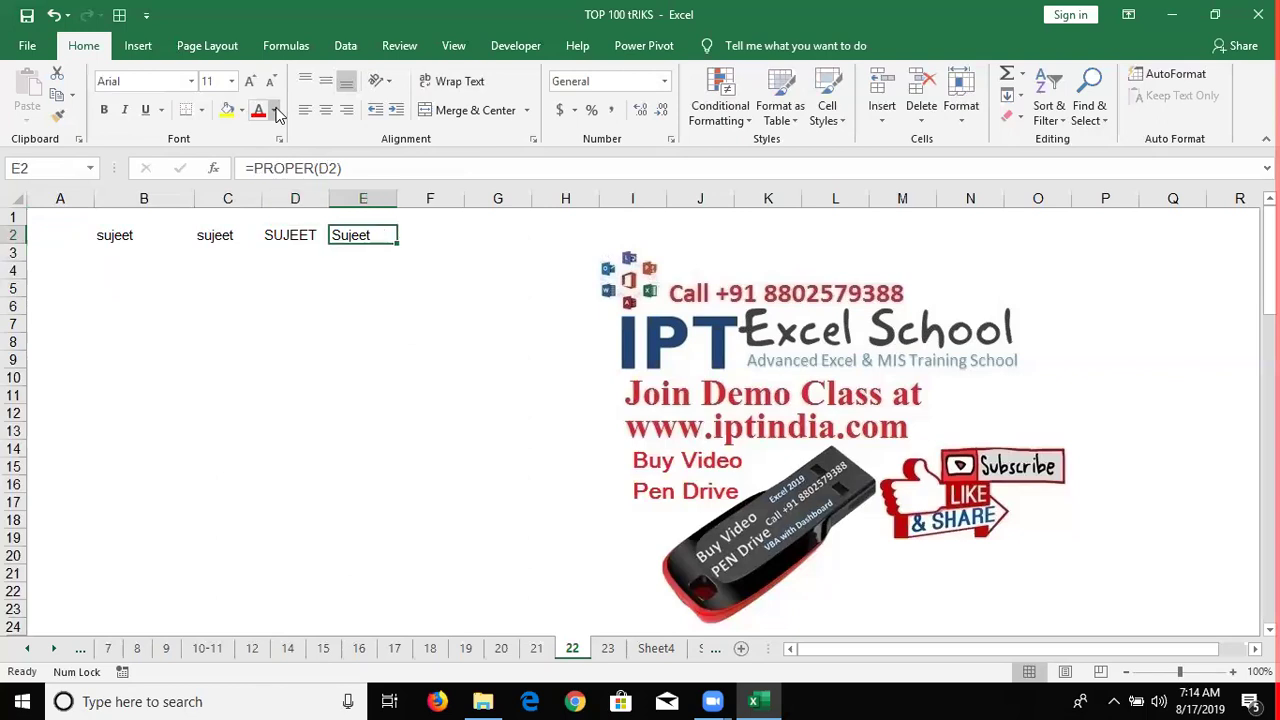
pyautogui.press('Left')
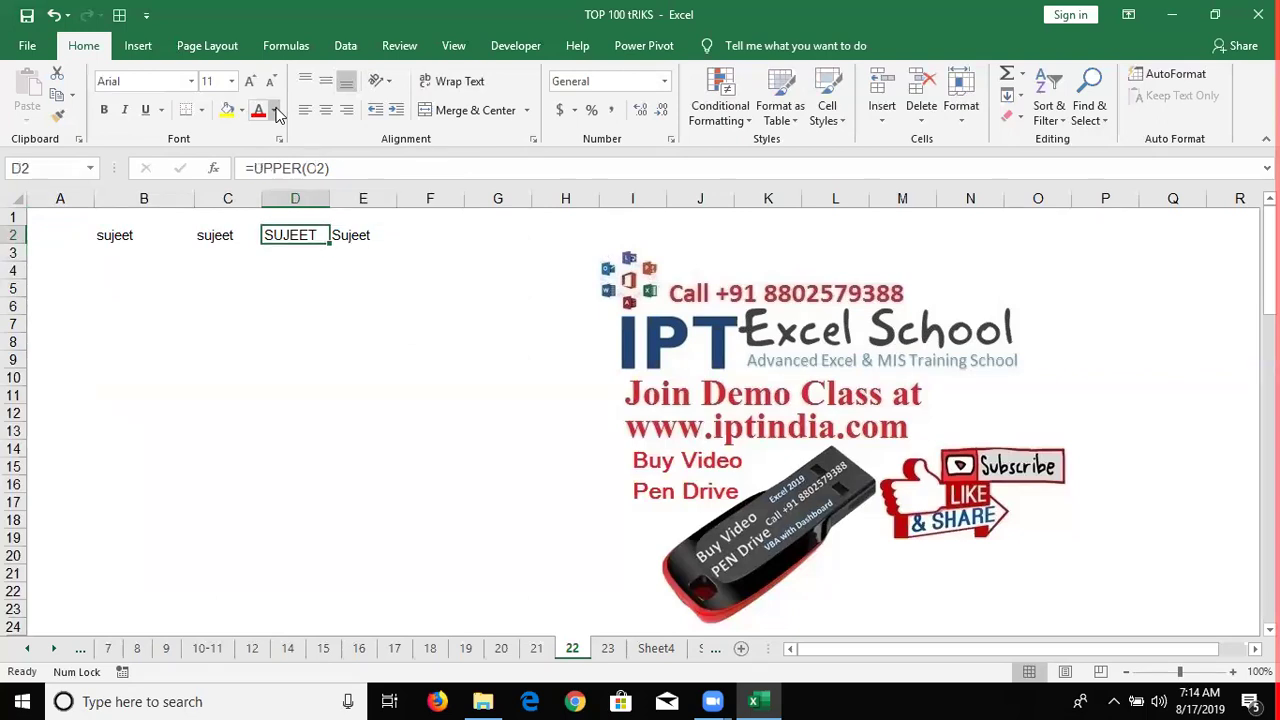
pyautogui.press('Left')
pyautogui.press('Left')
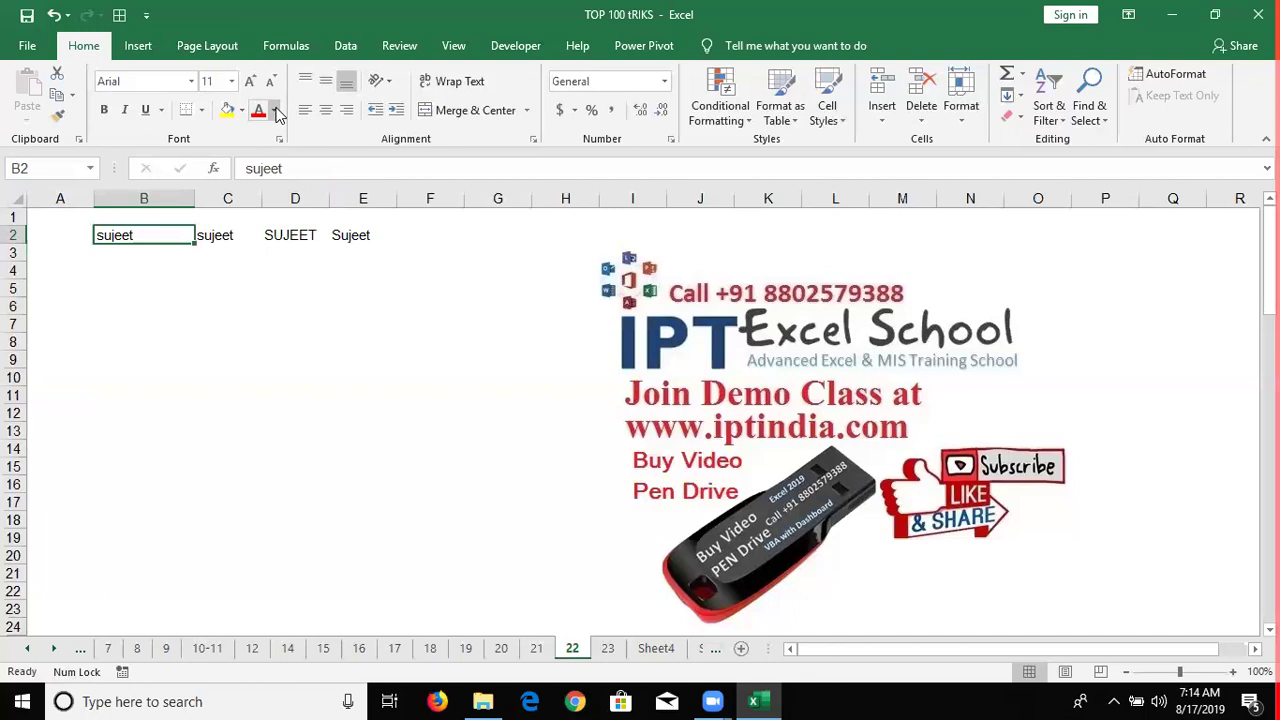
pyautogui.write('Sujeet Kuma')
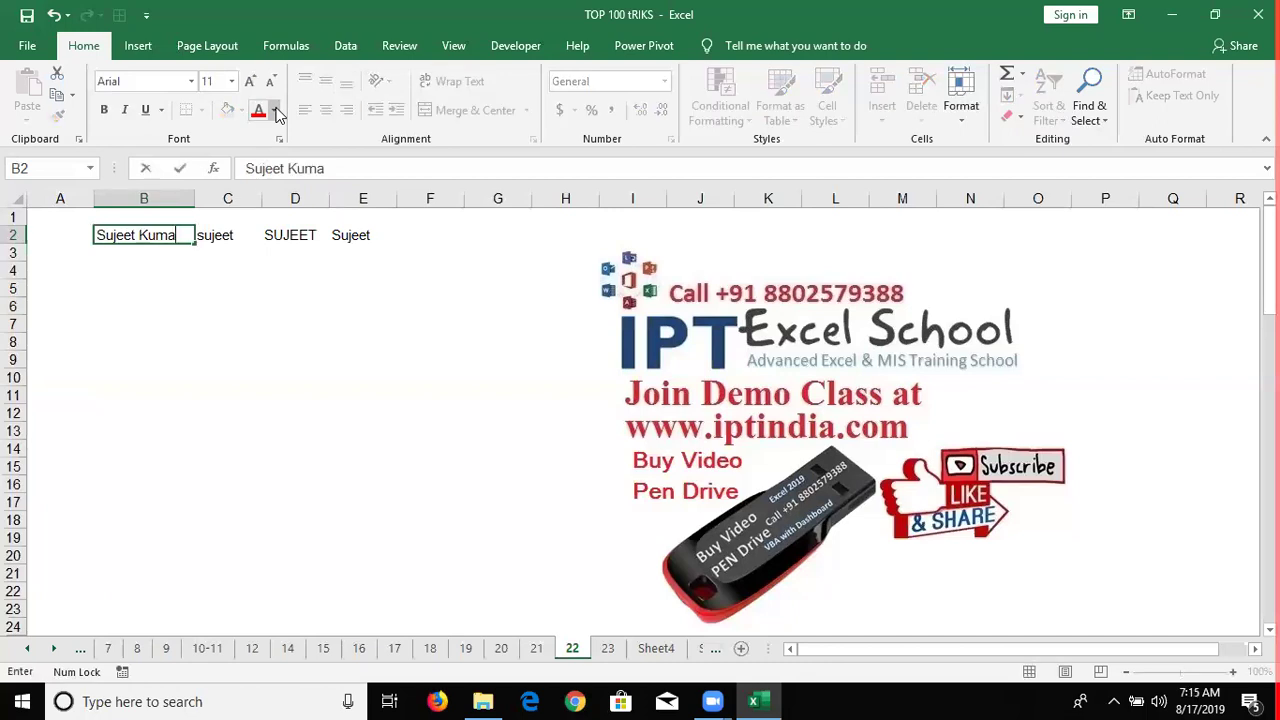
pyautogui.write('r')
pyautogui.press('Return')
pyautogui.press('Up')
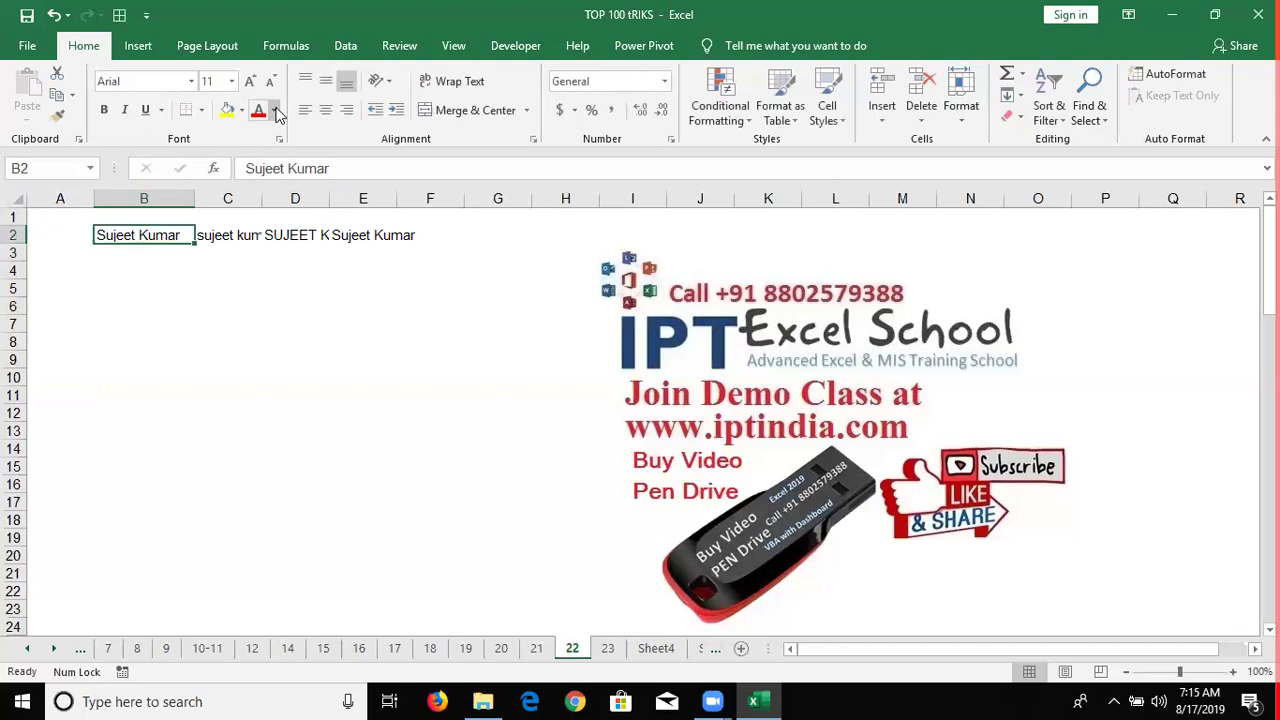
pyautogui.press('Right')
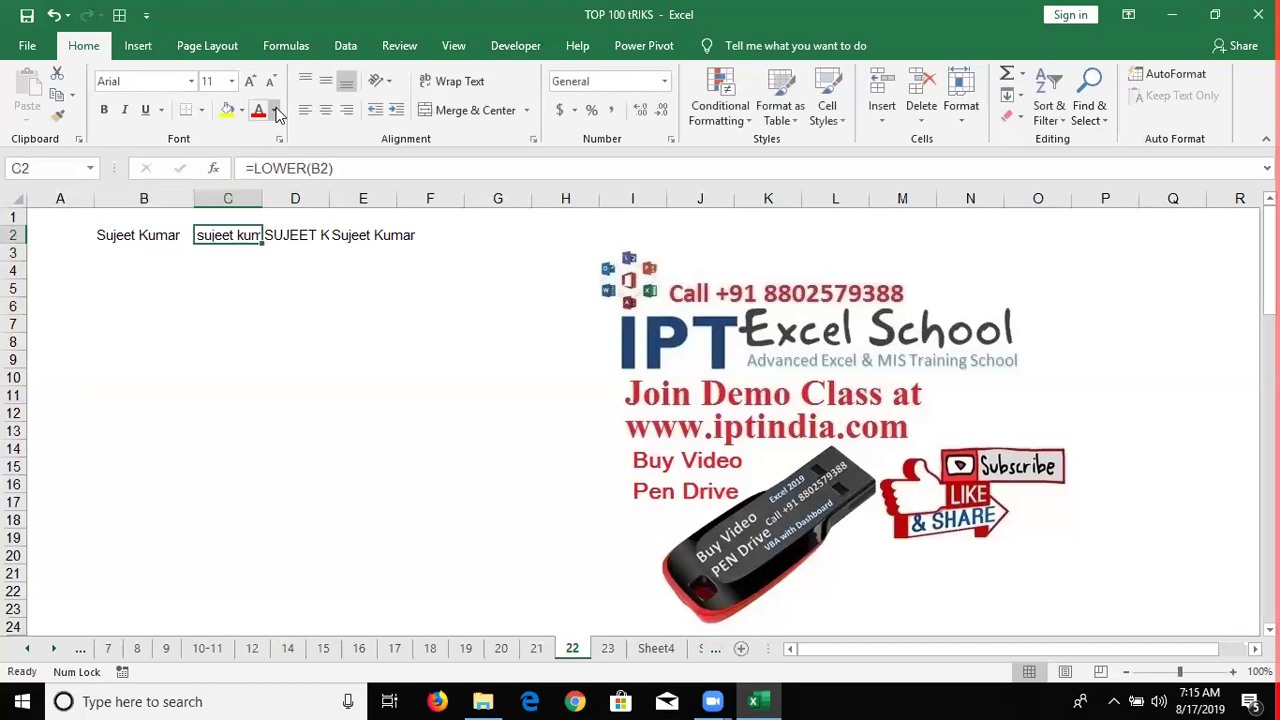
# Step: Enter the first and last name in all lowercase into B5, correcting the first attempt
pyautogui.press('Right')
pyautogui.press('Left')
pyautogui.press('Left')
pyautogui.press('Down')
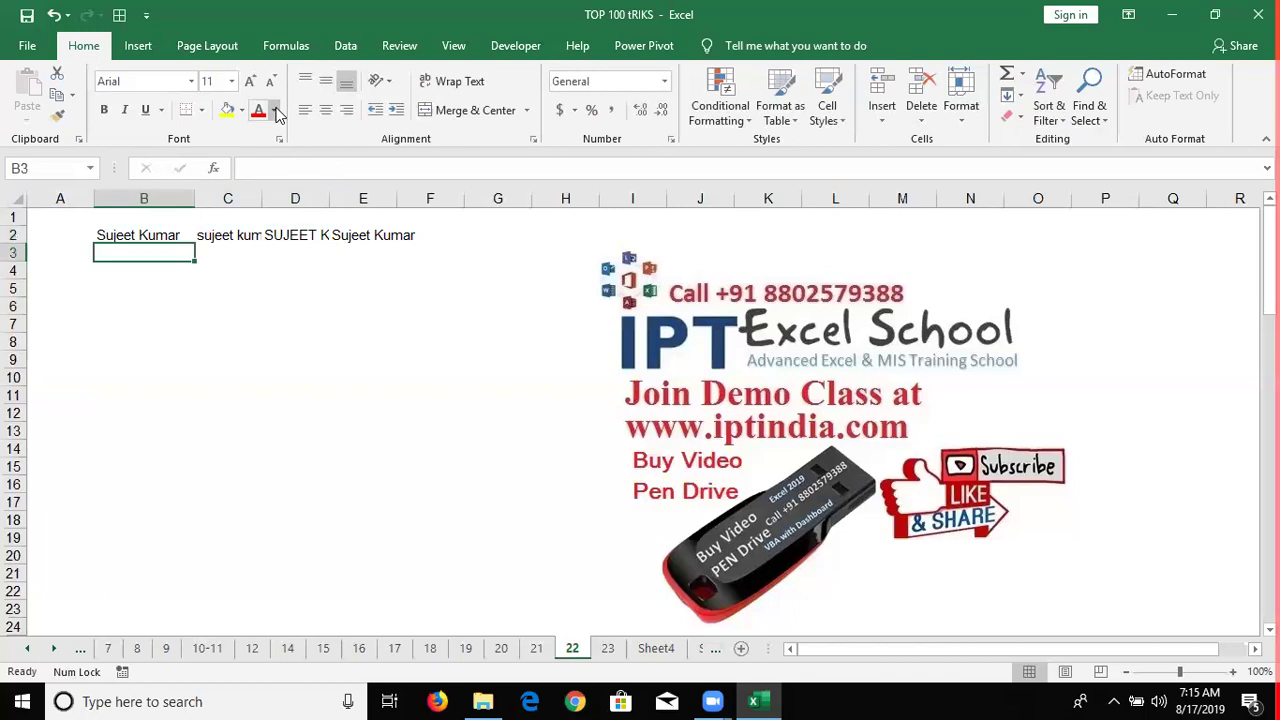
pyautogui.press('Down')
pyautogui.press('Down')
pyautogui.write('s')
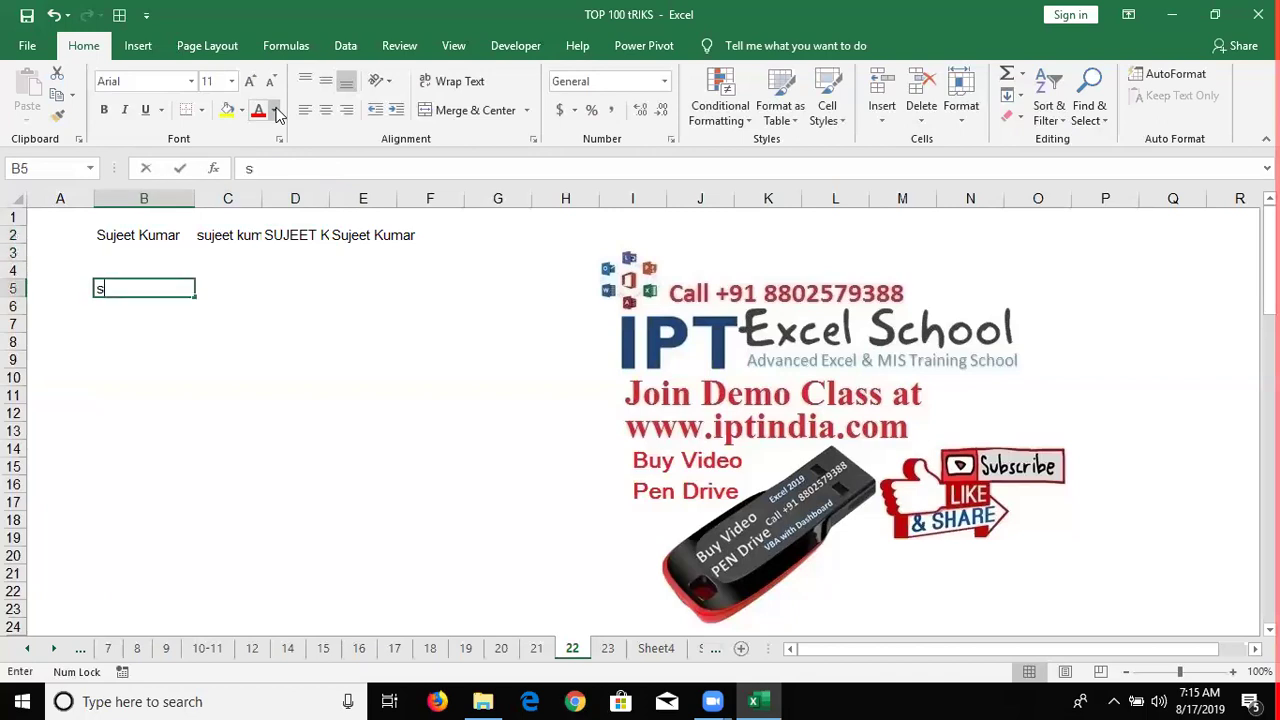
pyautogui.write('ujeet Ku')
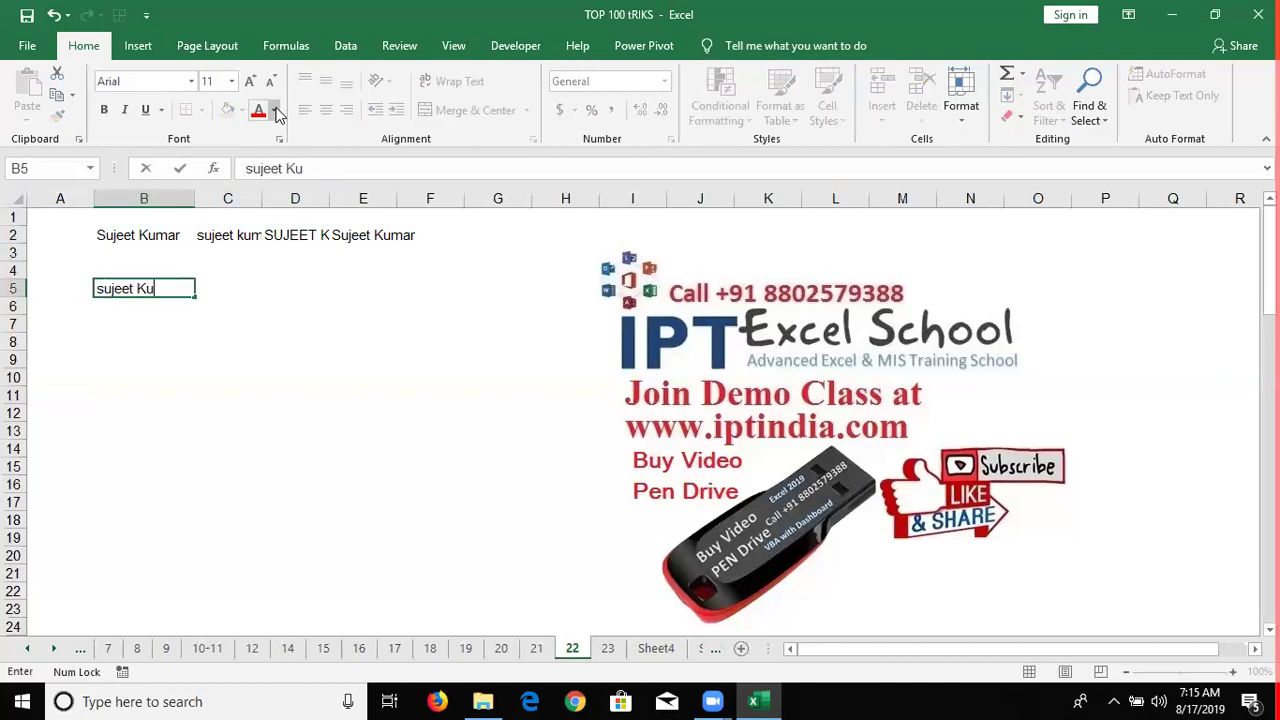
pyautogui.write('mar')
pyautogui.press('Return')
pyautogui.press('Up')
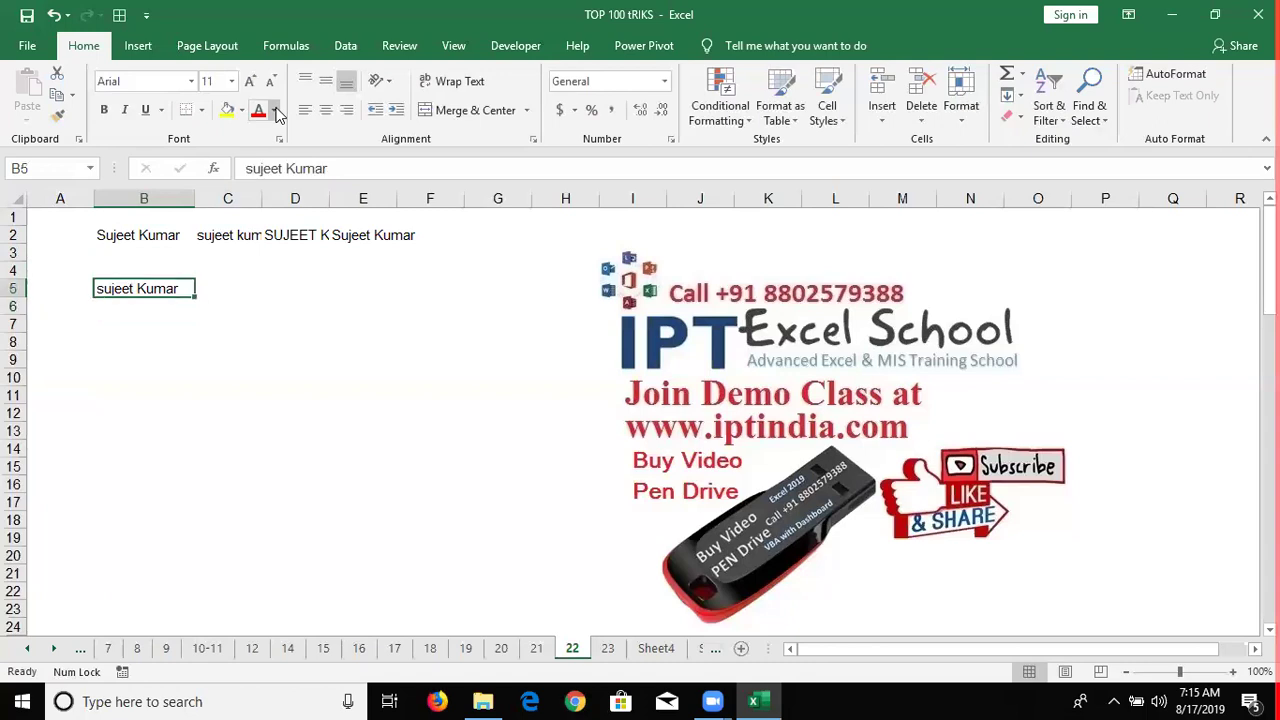
pyautogui.write('suje')
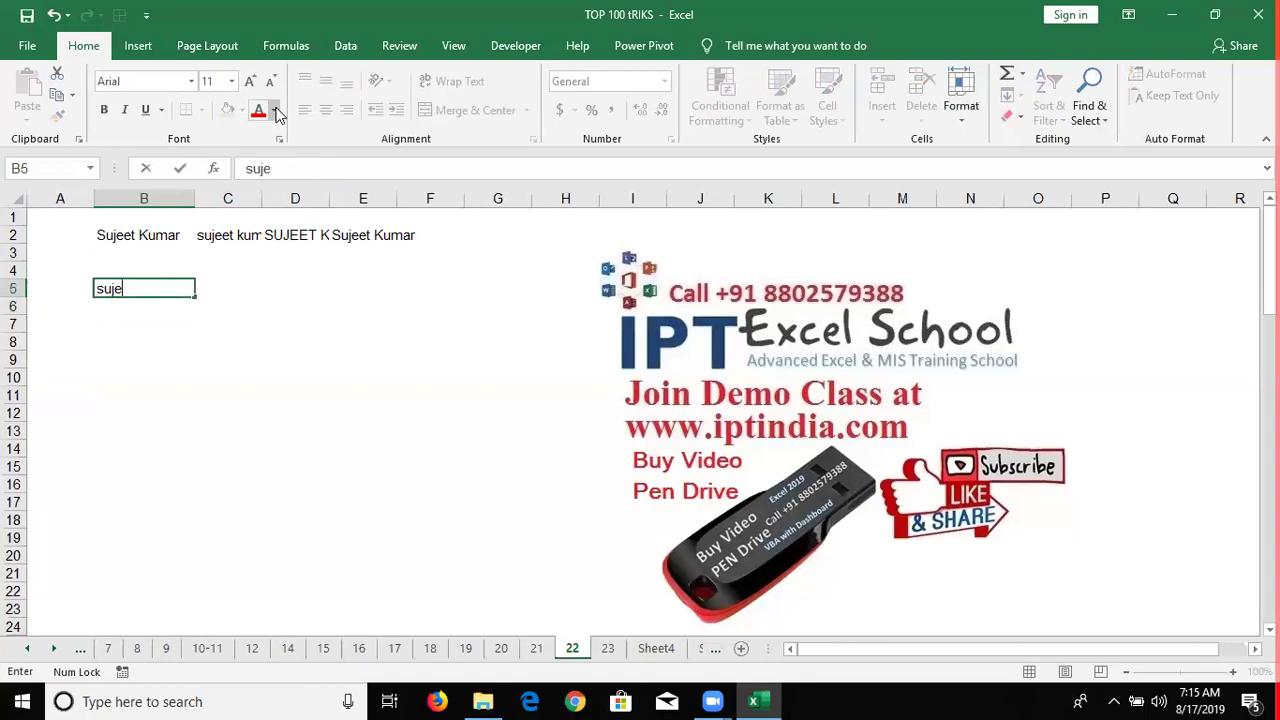
pyautogui.write('et')
pyautogui.write(' kumar')
pyautogui.press('Return')
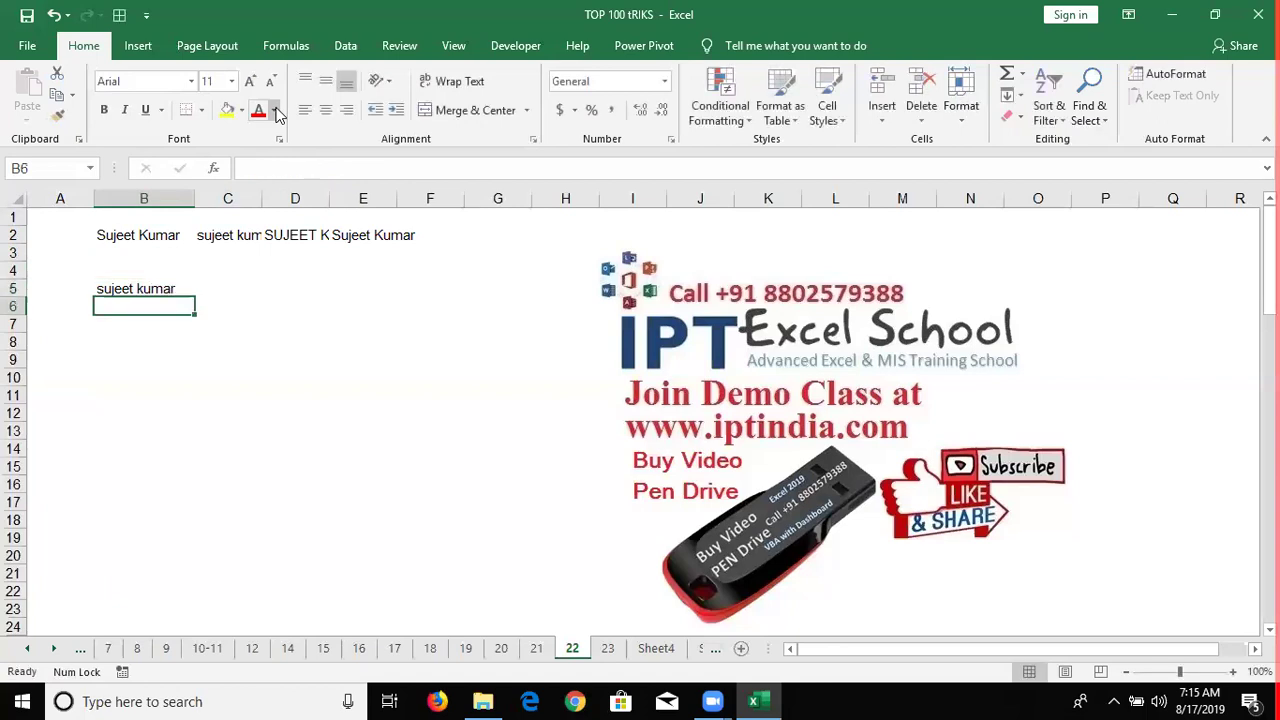
pyautogui.press('Up')
pyautogui.press('Right')
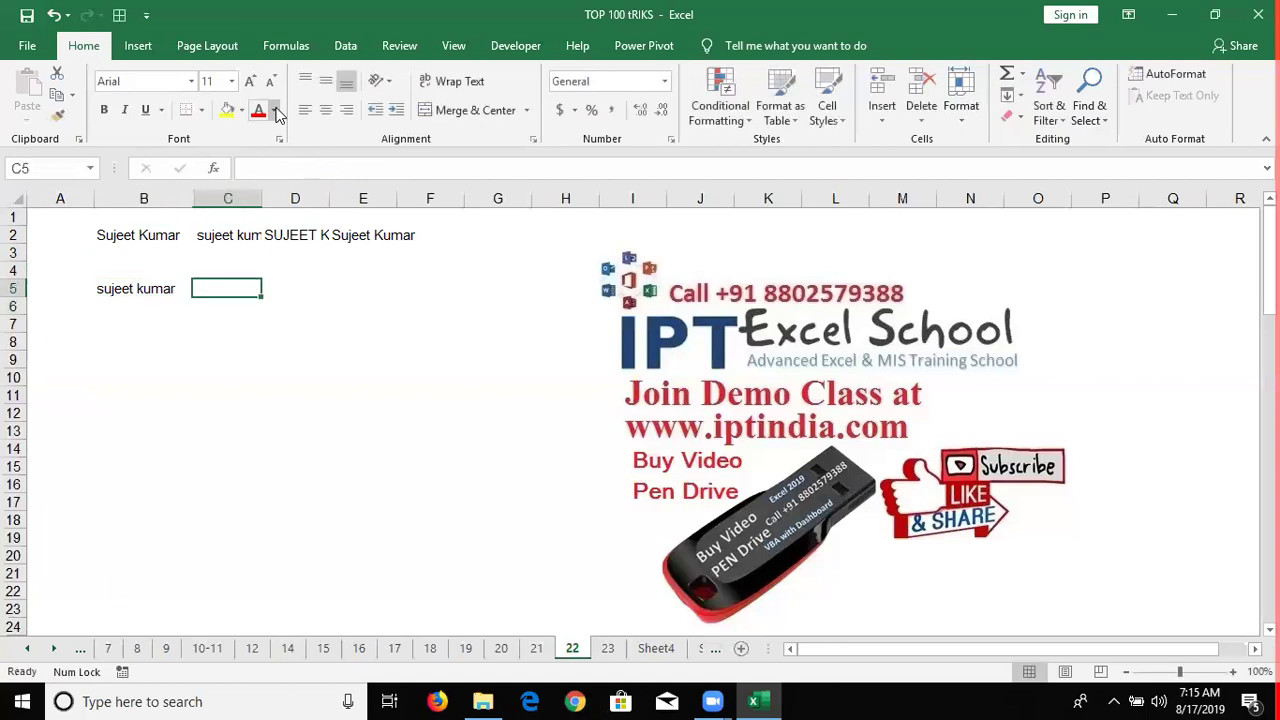
pyautogui.press('F2')
# Step: Enter =LEFT(B5,1) in C5 to extract the name's first letter
pyautogui.write('=le')
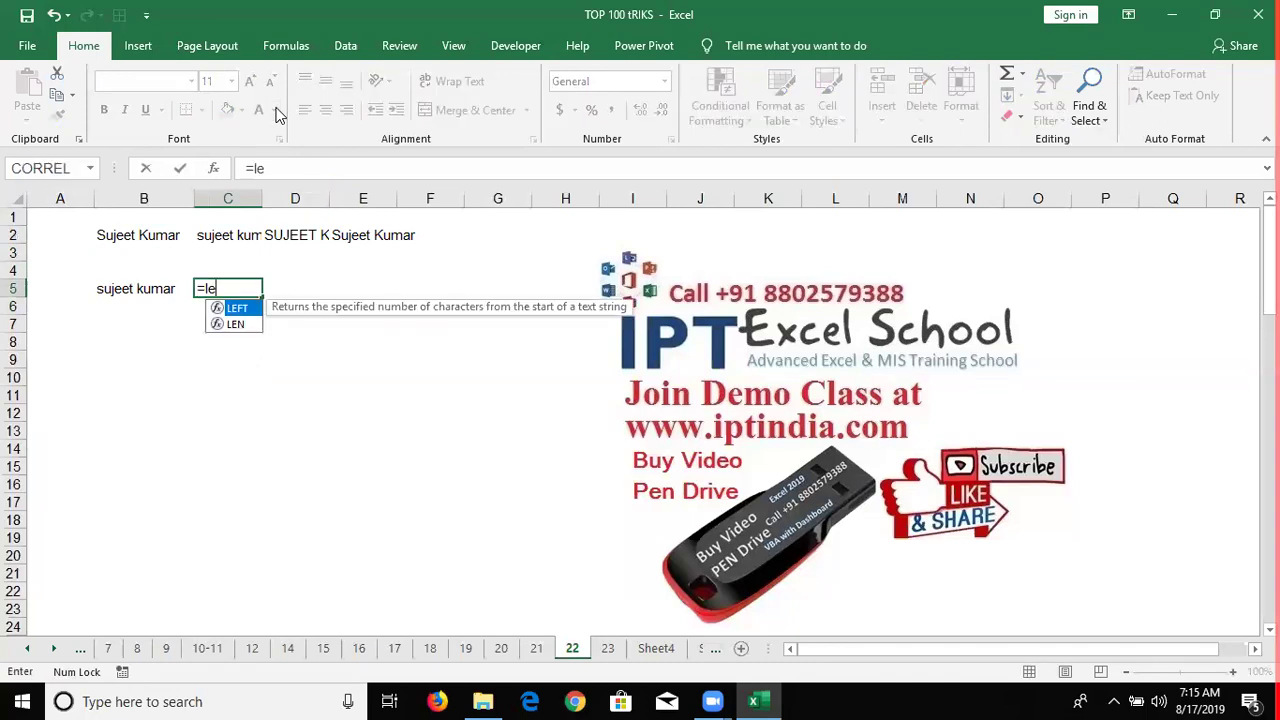
pyautogui.press('Tab')
pyautogui.press('Left')
pyautogui.write(',1)')
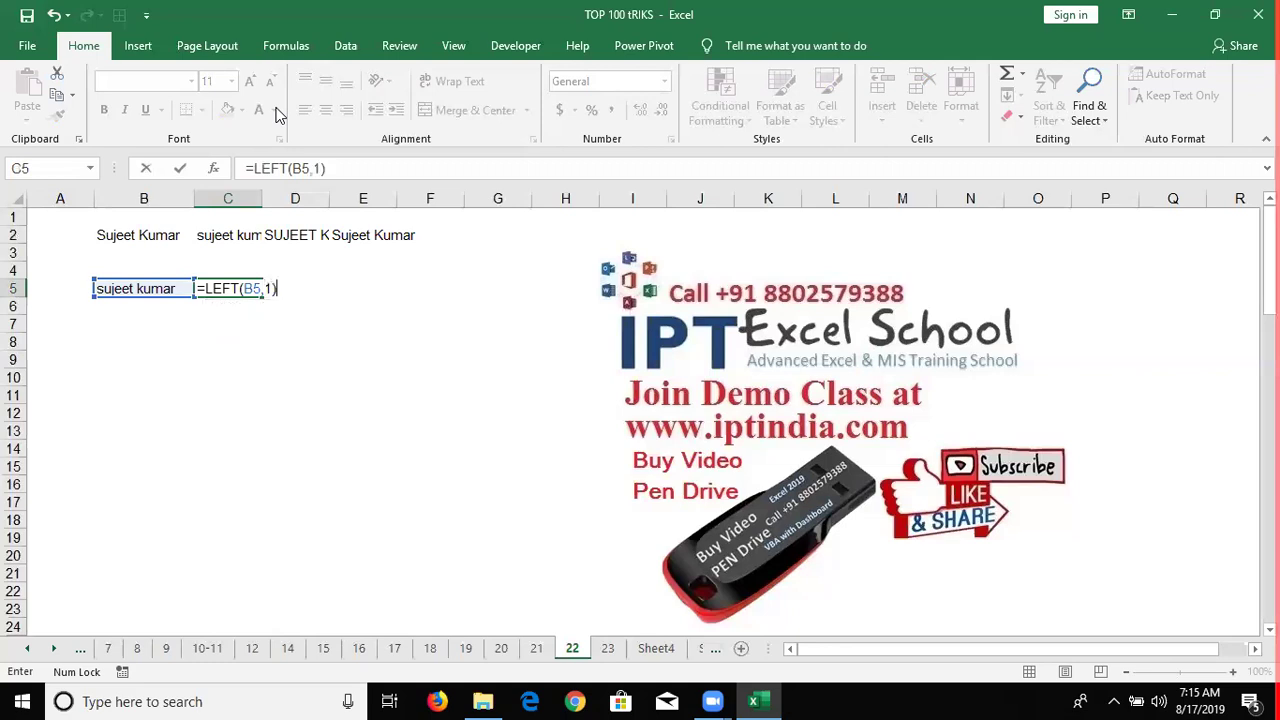
pyautogui.hotkey('ctrl', 'Return')
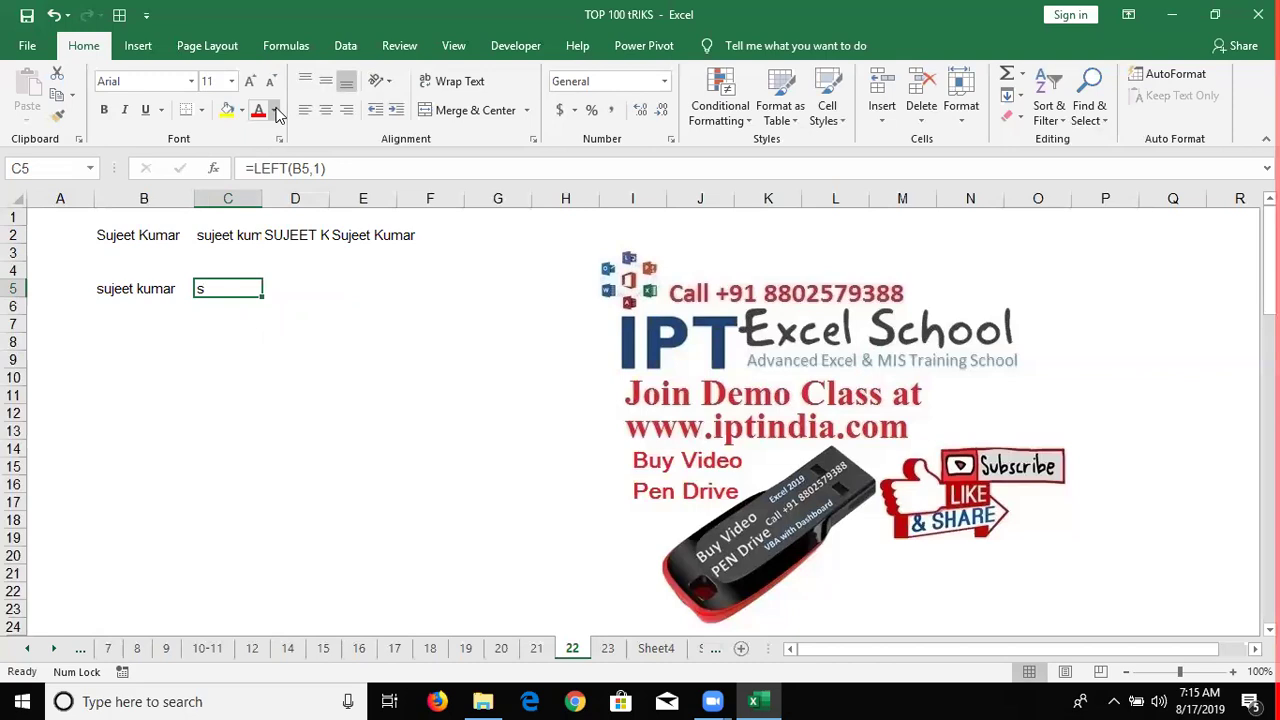
# Step: Change C5 to =UPPER(LEFT(B5,1)) and begin =RIGHT( in D5
pyautogui.click(264, 172)
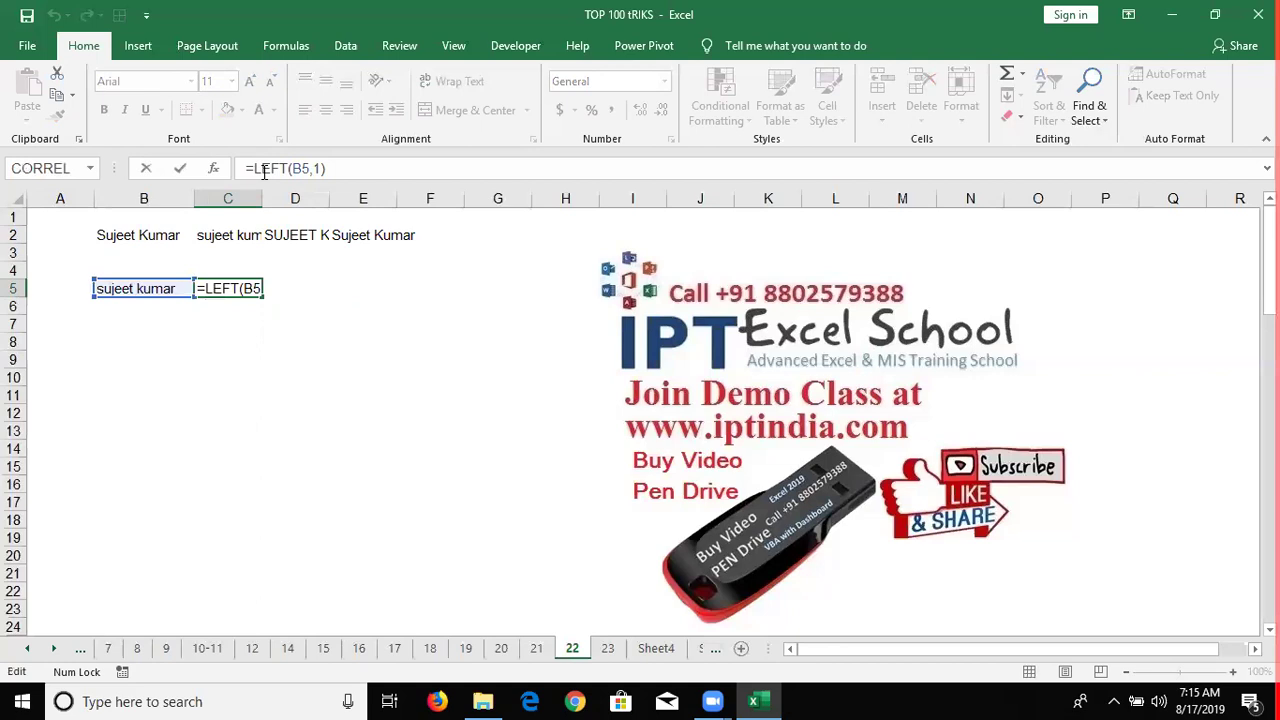
pyautogui.write('up')
pyautogui.press('Tab')
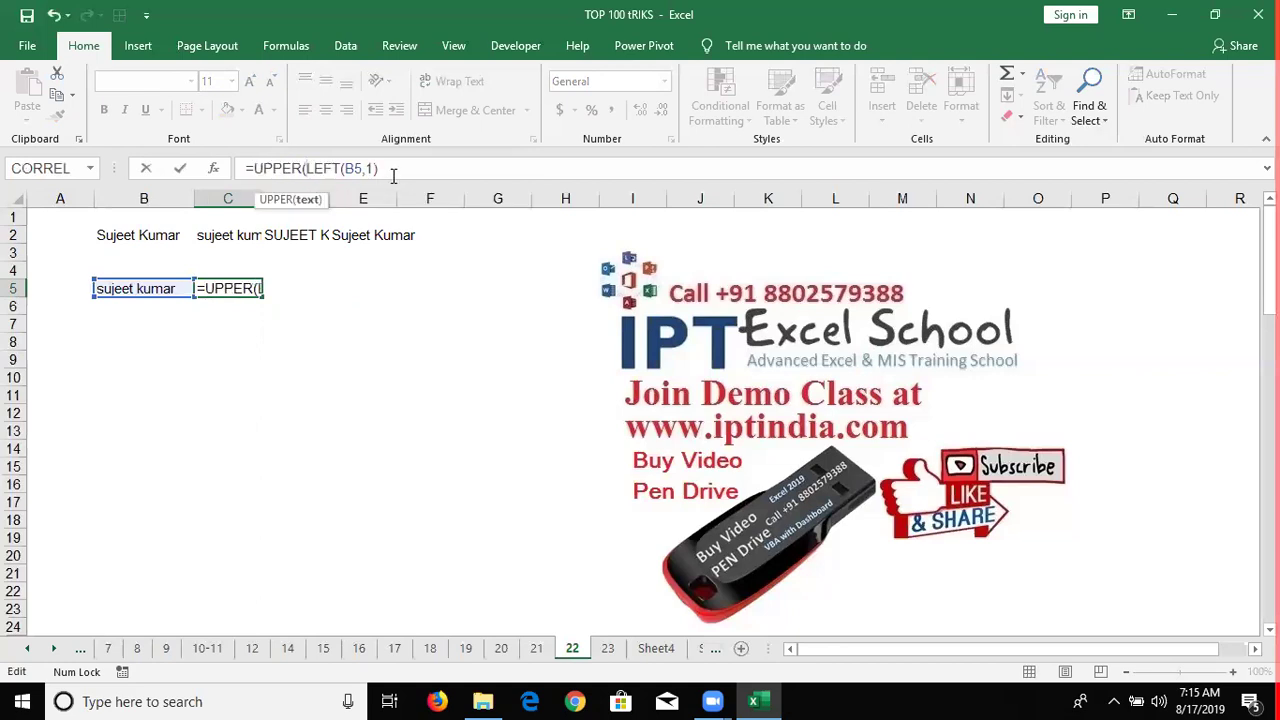
pyautogui.write(')')
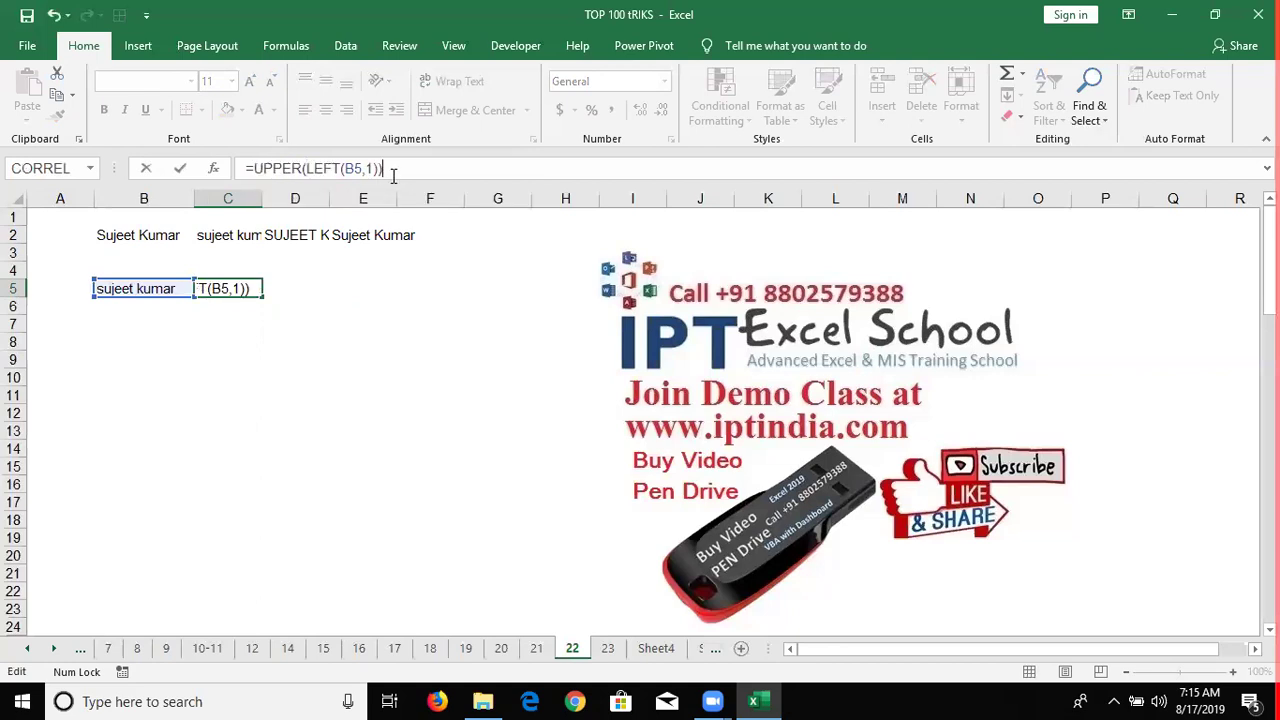
pyautogui.press('Return')
pyautogui.press('Up')
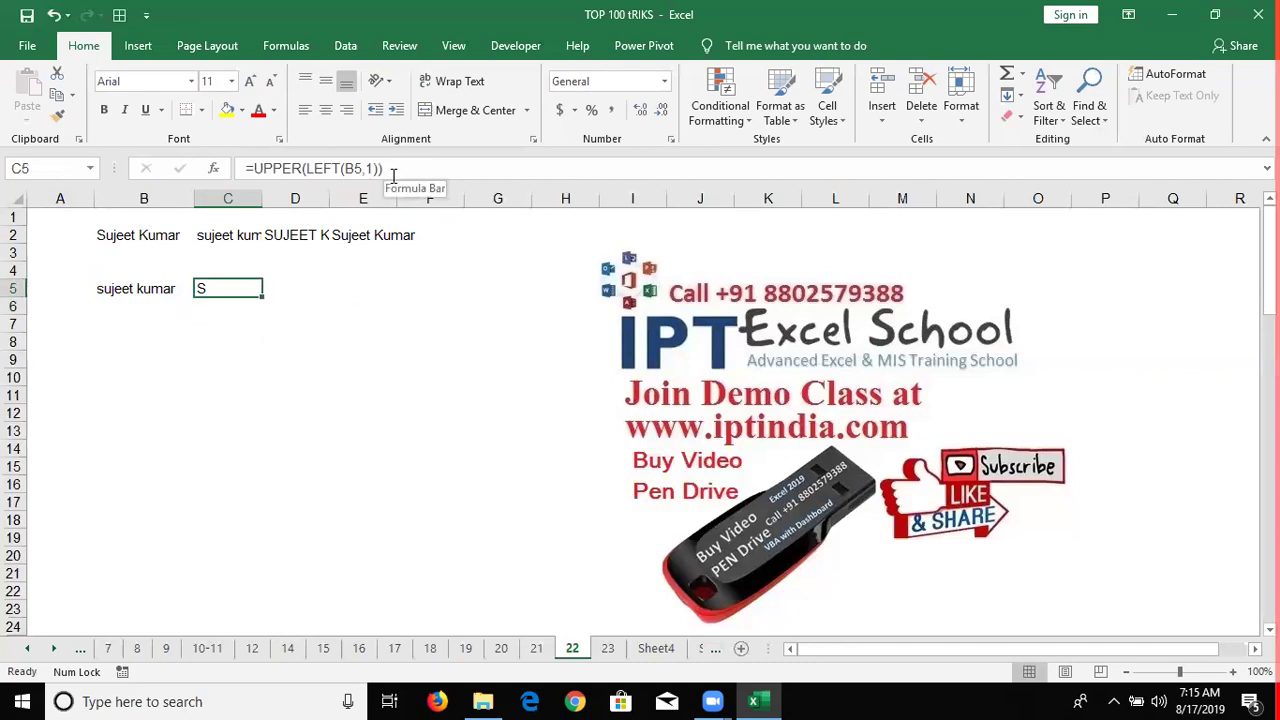
pyautogui.press('Right')
pyautogui.write('=')
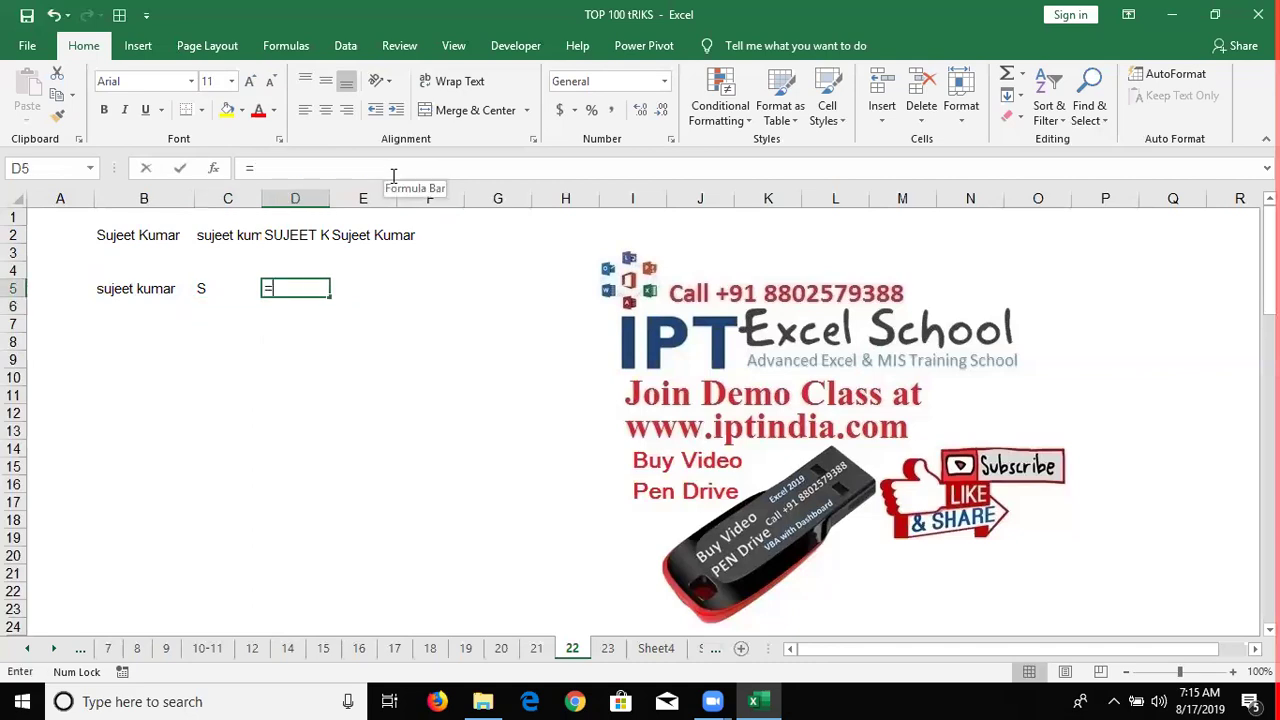
pyautogui.write('RIGHT(')
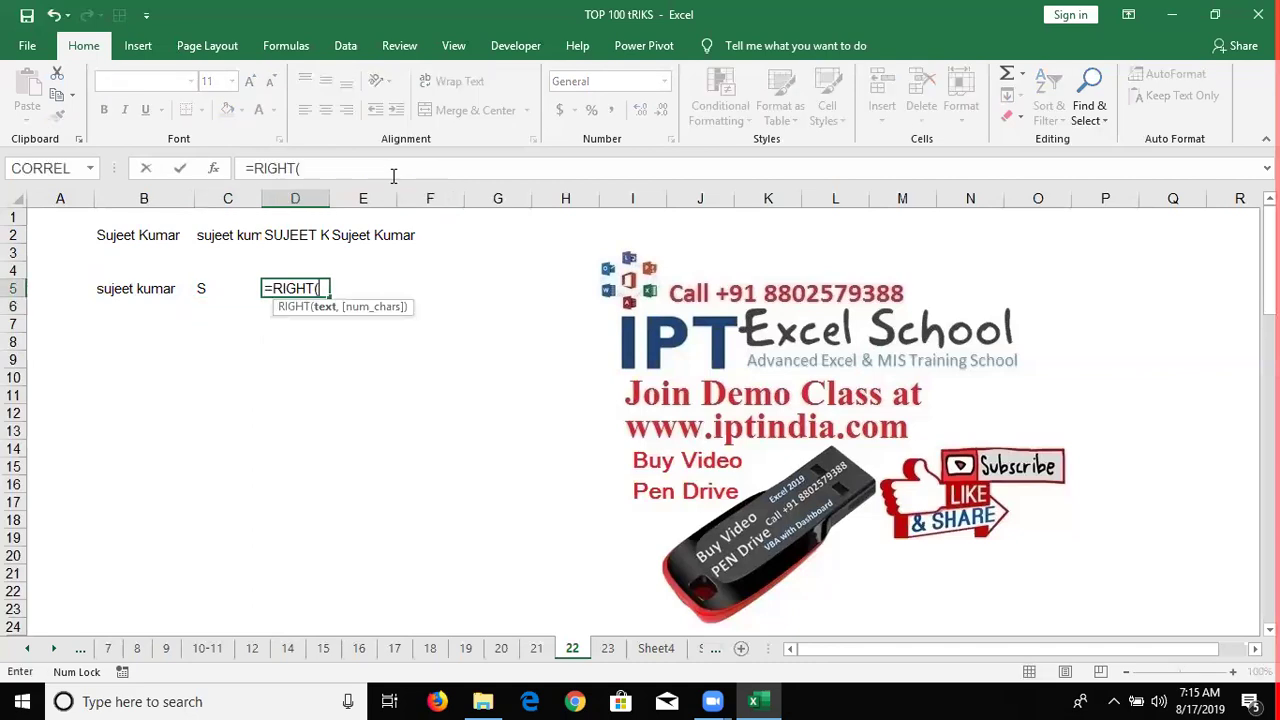
# Step: Complete D5 as =RIGHT(B5,LEN(B5)-1) and begin a formula in E5
pyautogui.press('Left')
pyautogui.press('Left')
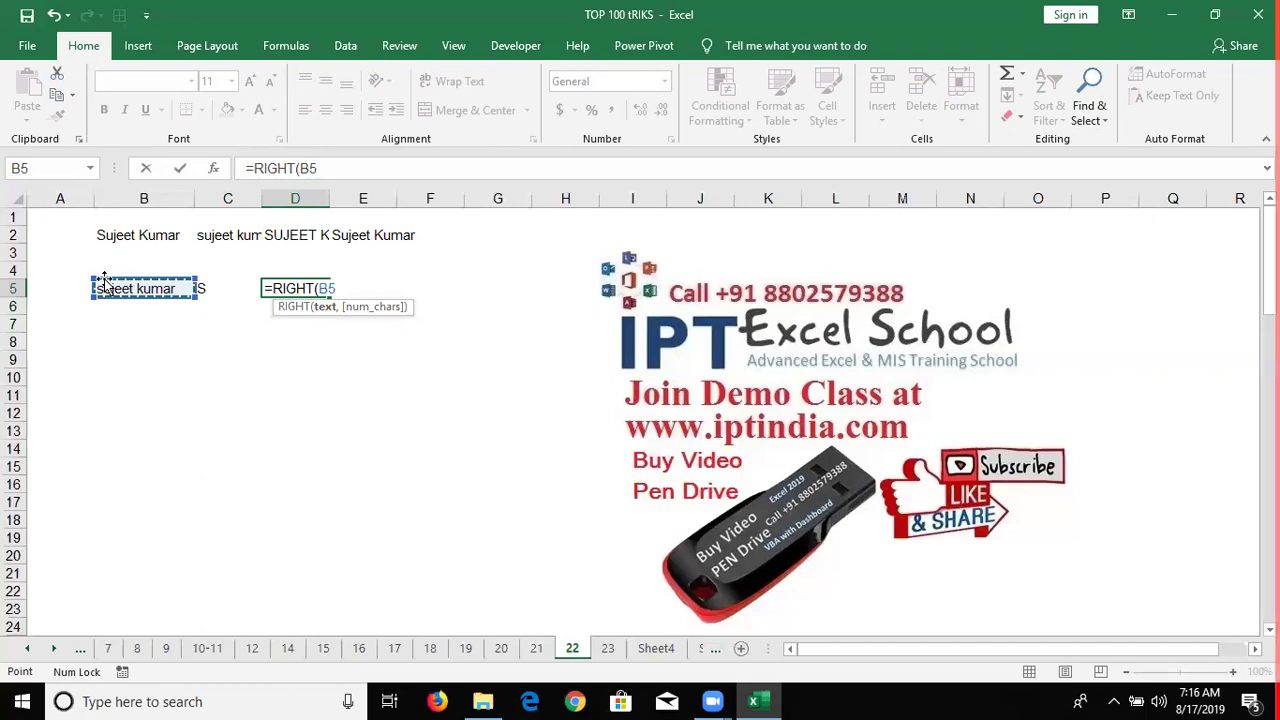
pyautogui.write(',')
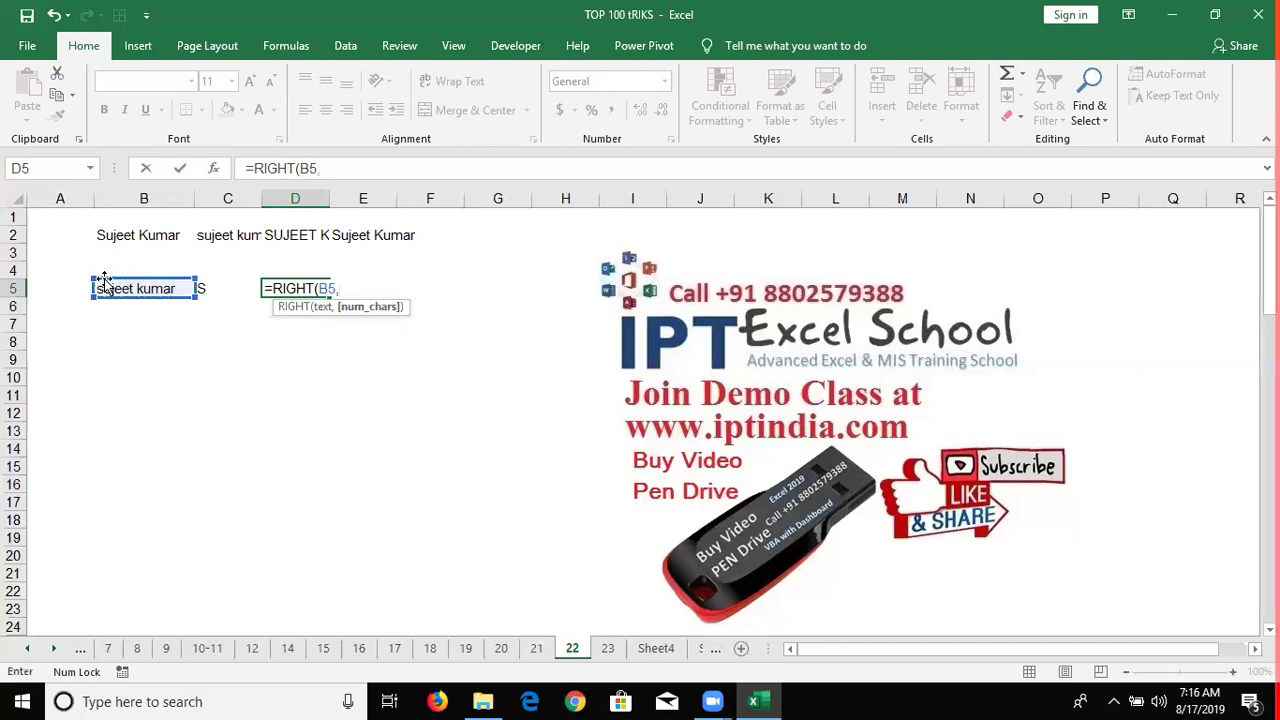
pyautogui.write('len')
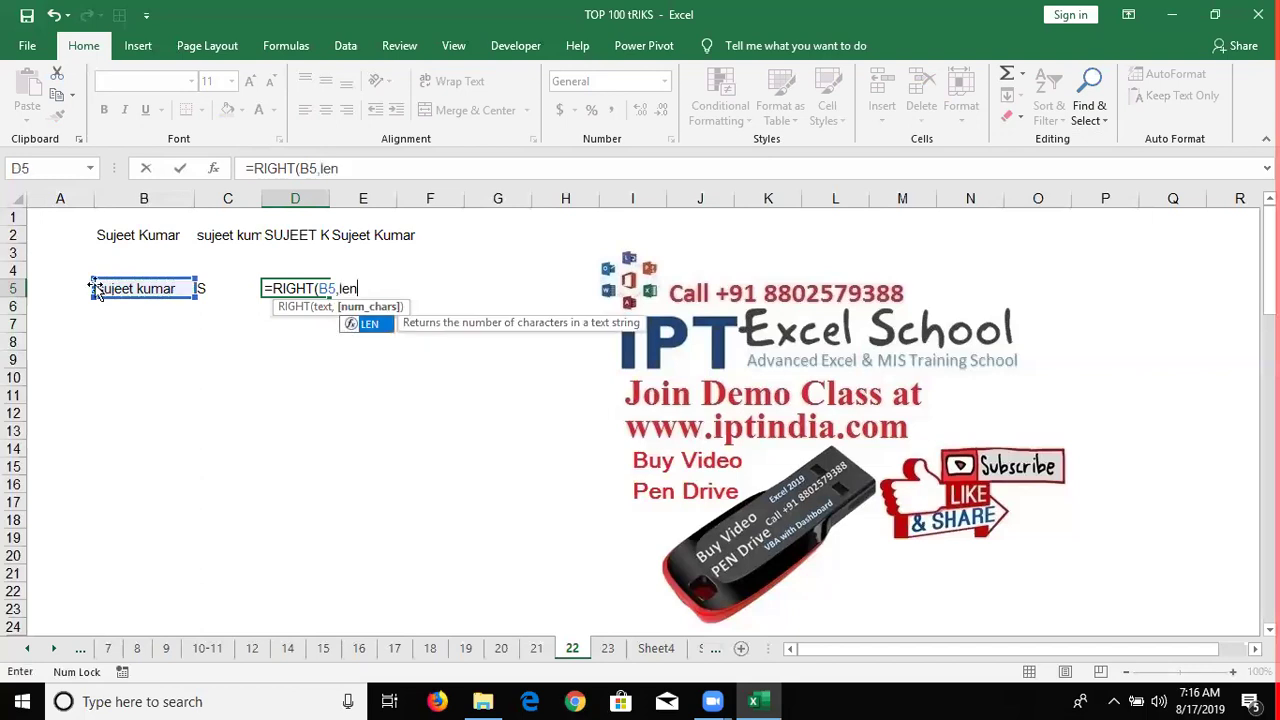
pyautogui.press('Tab')
pyautogui.click(105, 286)
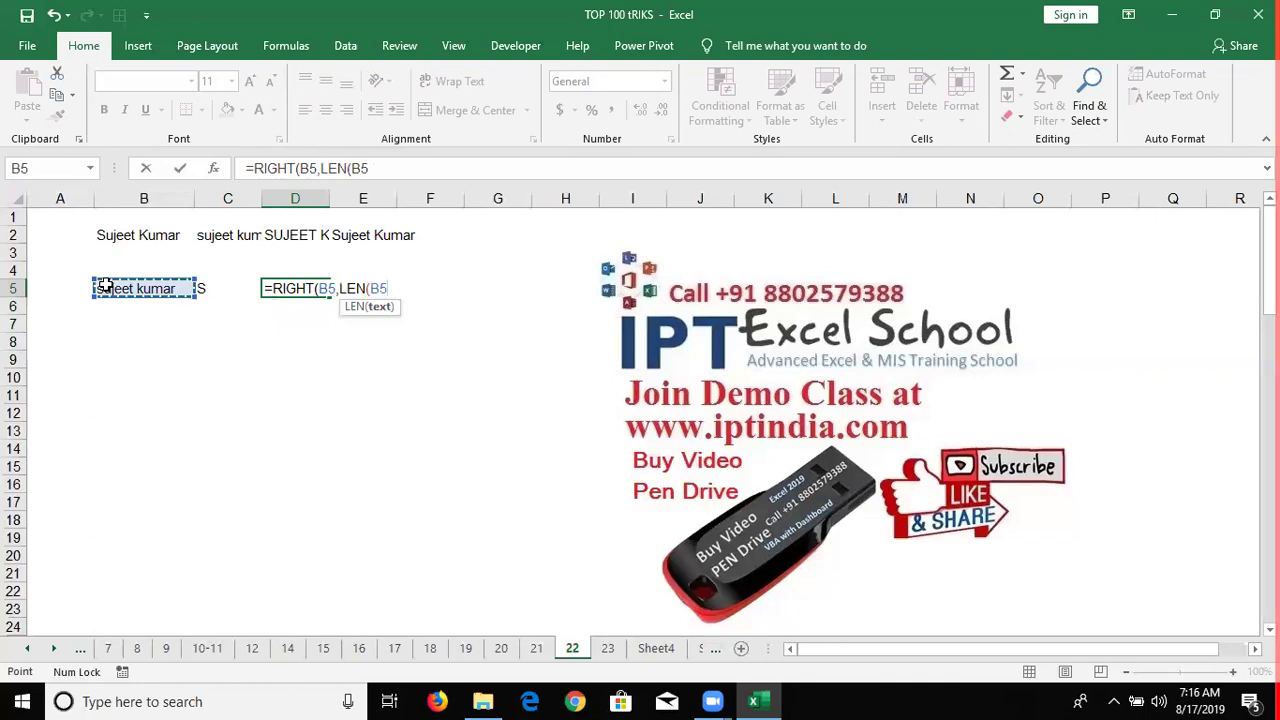
pyautogui.write(')')
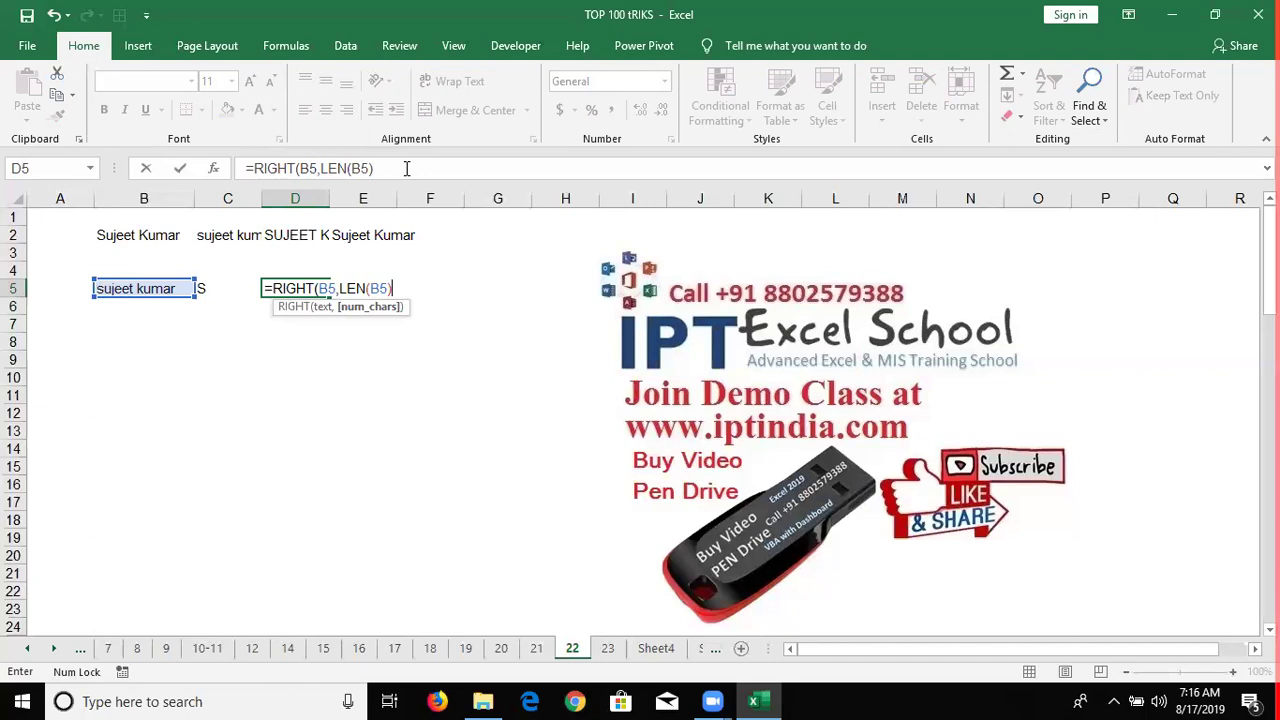
pyautogui.write('-1)')
pyautogui.hotkey('ctrl', 'Return')
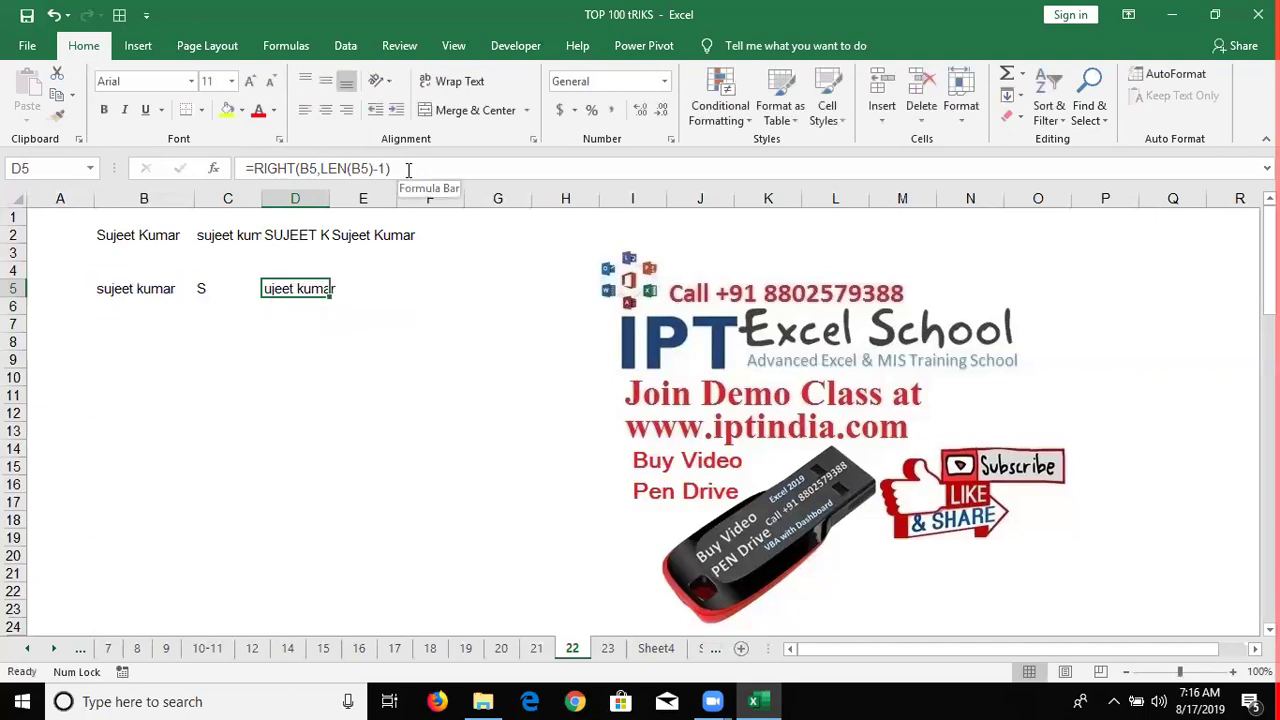
pyautogui.press('Right')
pyautogui.write('=')
pyautogui.press('Left')
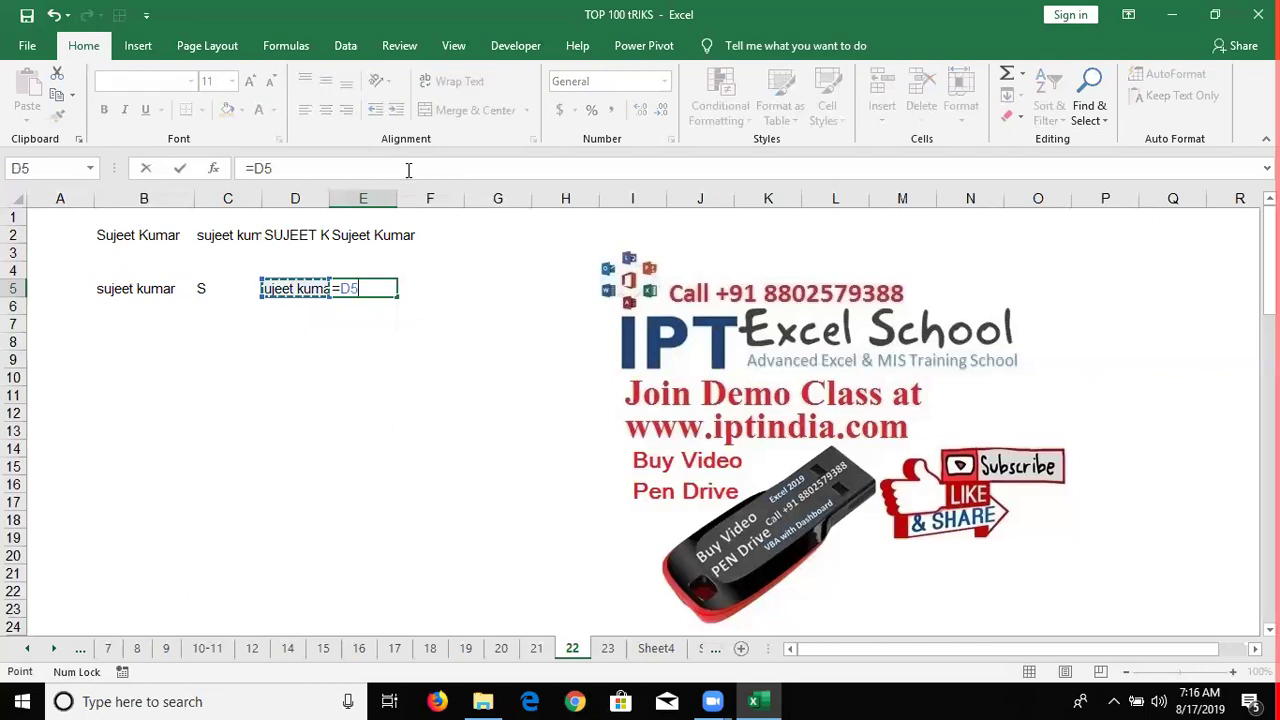
# Step: Enter =C5&D5 in E5 to show the capitalised name, then go to sheet 23
pyautogui.press('Left')
pyautogui.write('&')
pyautogui.press('Left')
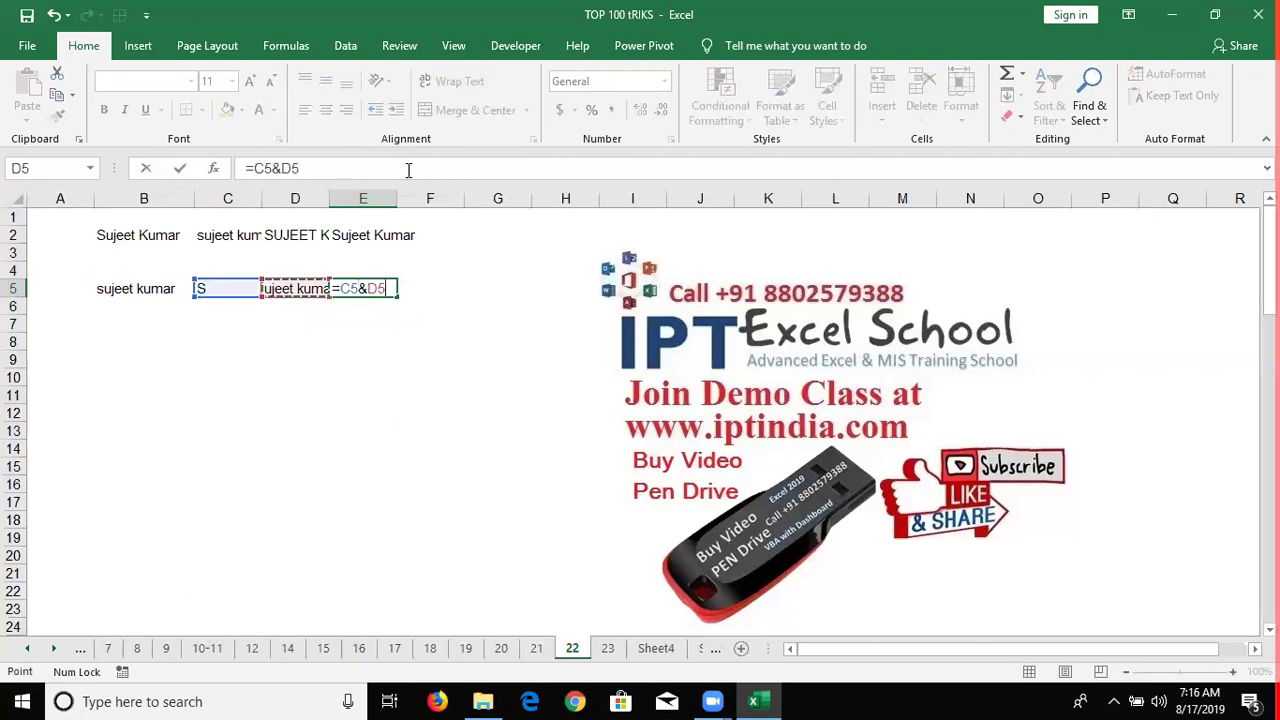
pyautogui.hotkey('ctrl', 'Return')
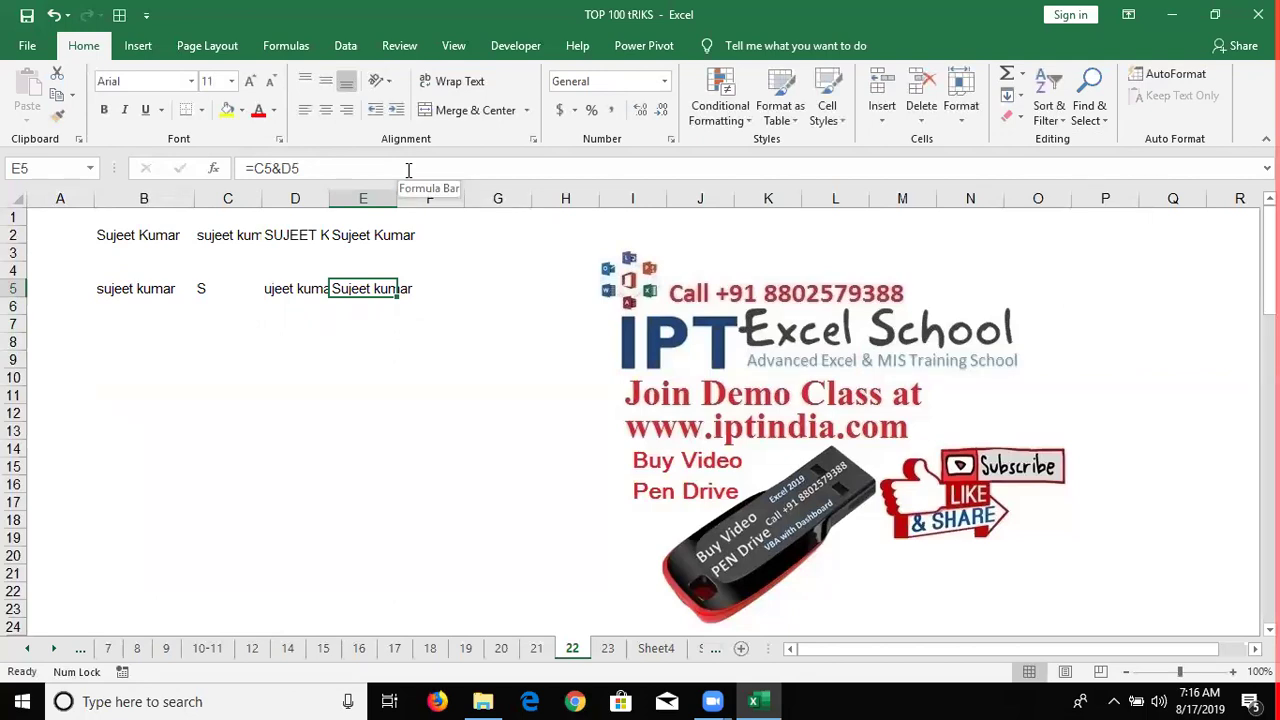
pyautogui.press('Left')
pyautogui.press('Left')
pyautogui.press('Left')
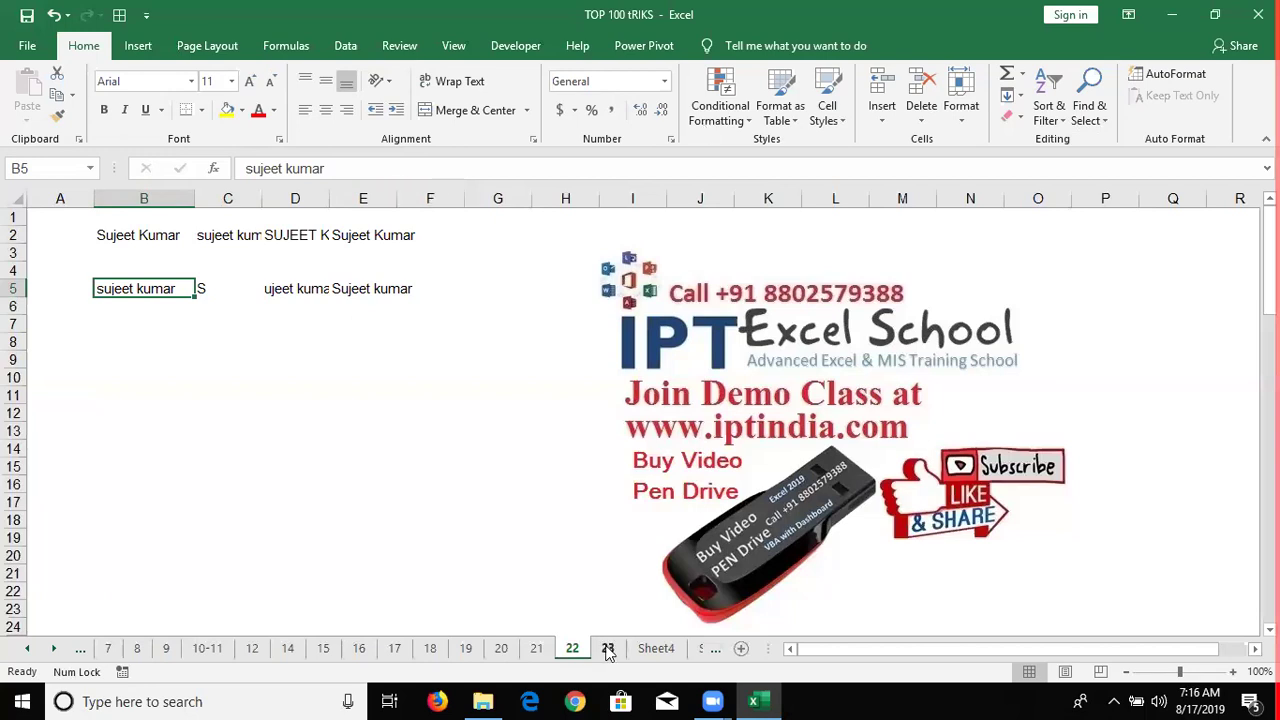
pyautogui.click(607, 648)
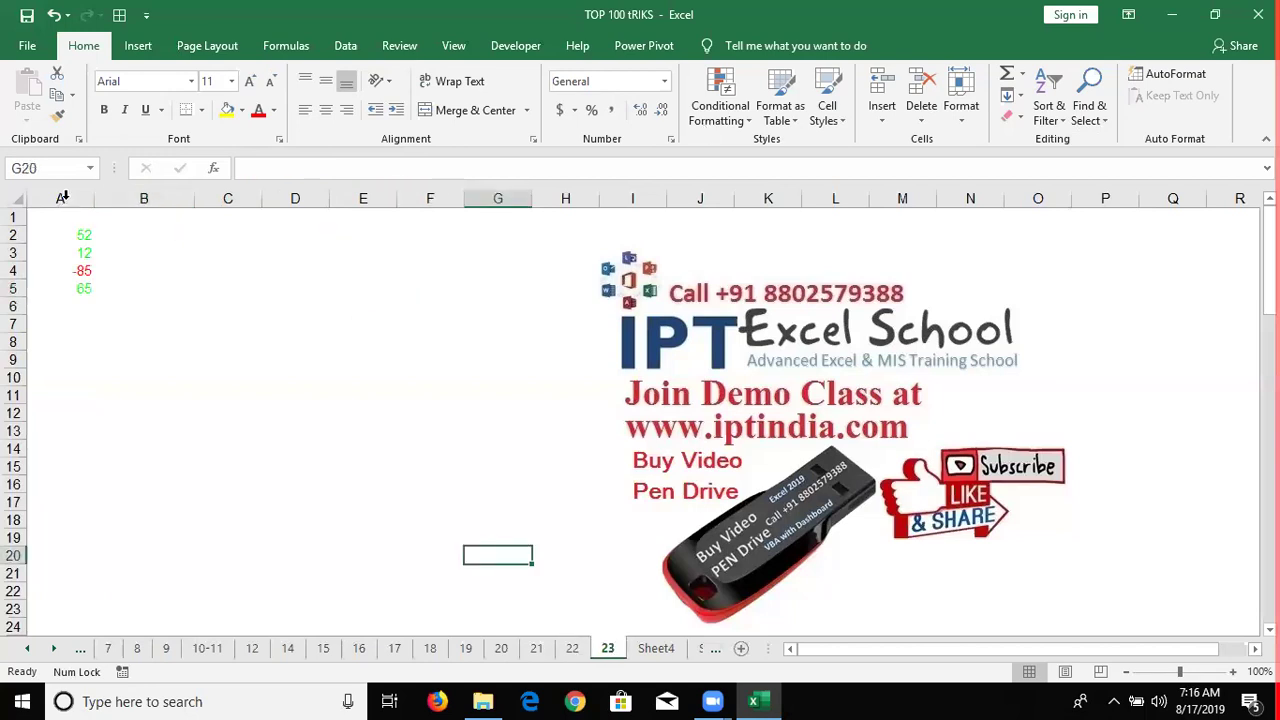
# Step: Clear the sample numbers from columns A:B and enter =RAND() in B2
pyautogui.click(60, 214)
pyautogui.keyDown('shift'); pyautogui.click(147, 190); pyautogui.keyUp('shift')
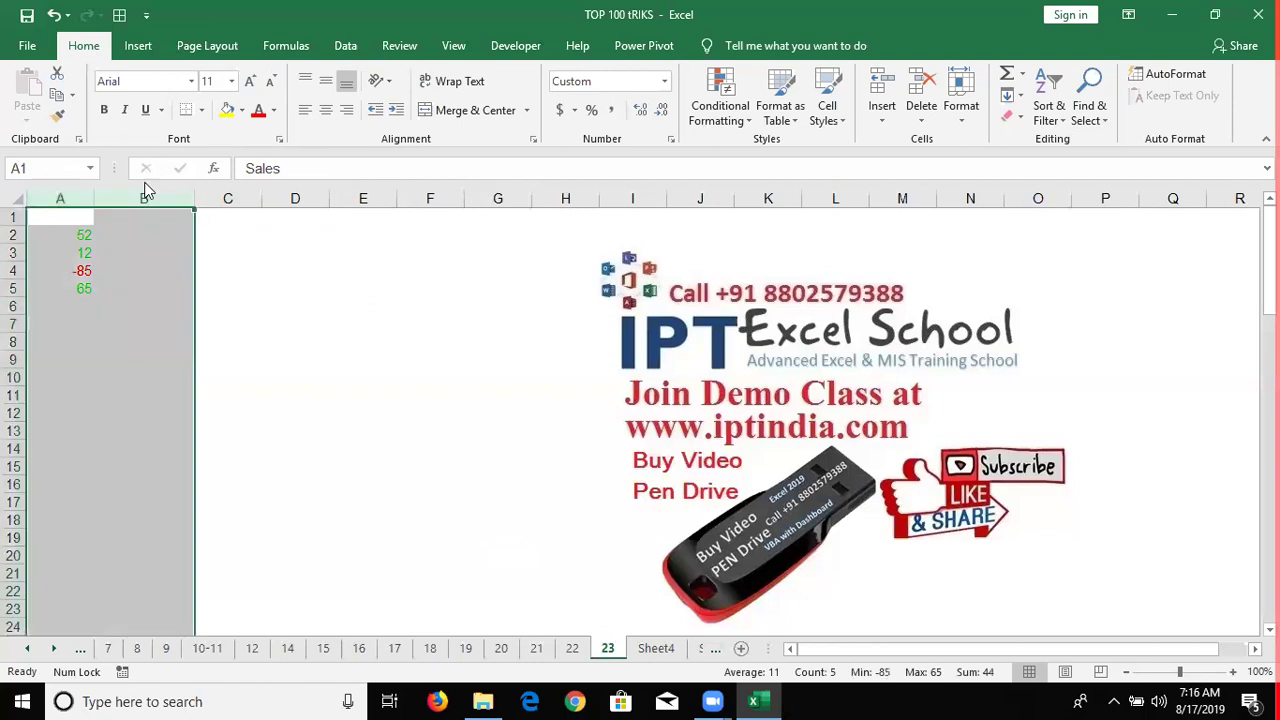
pyautogui.press('Right')
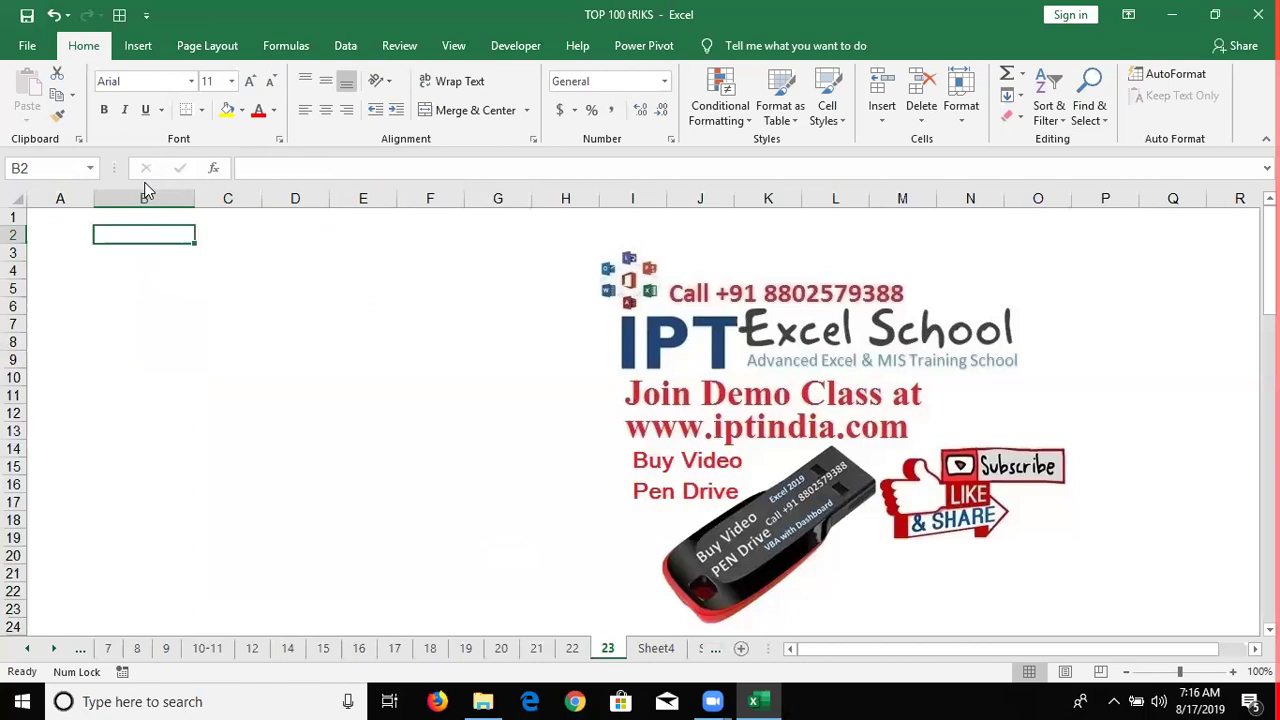
pyautogui.write('rand\\')
pyautogui.press('BackSpace')
pyautogui.press('BackSpace')
pyautogui.press('BackSpace')
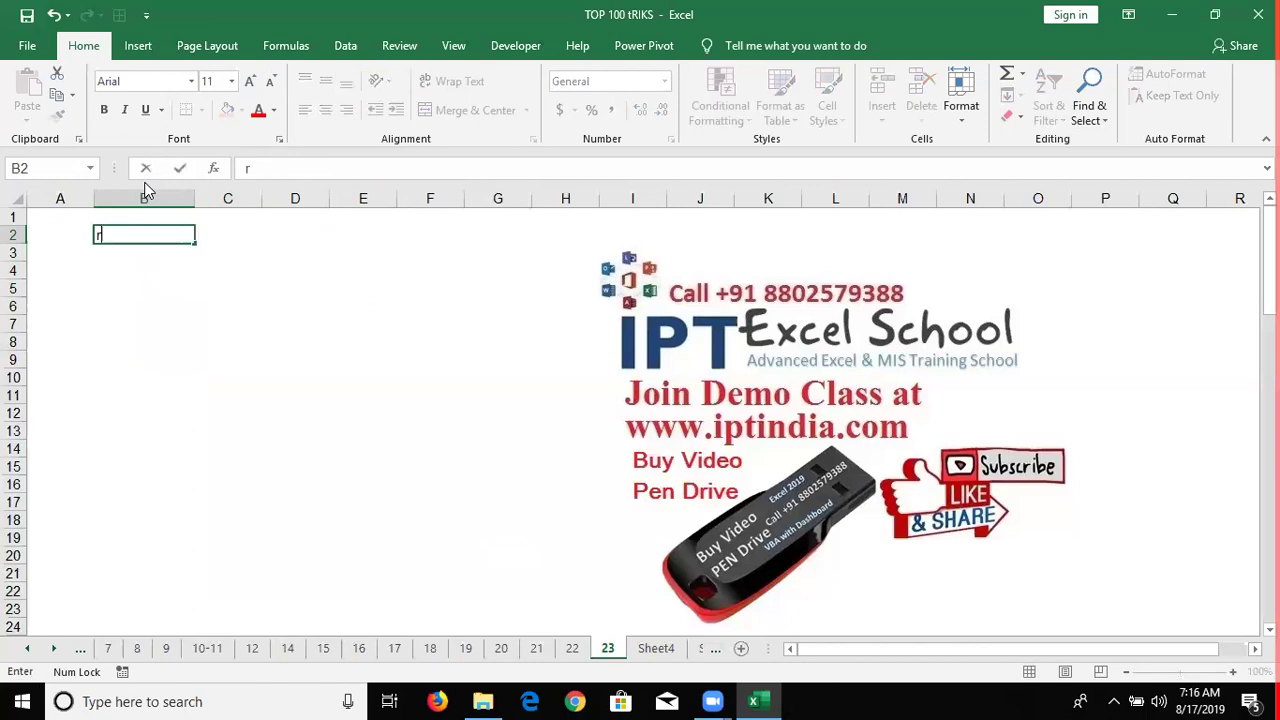
pyautogui.press('BackSpace')
pyautogui.write('=rand')
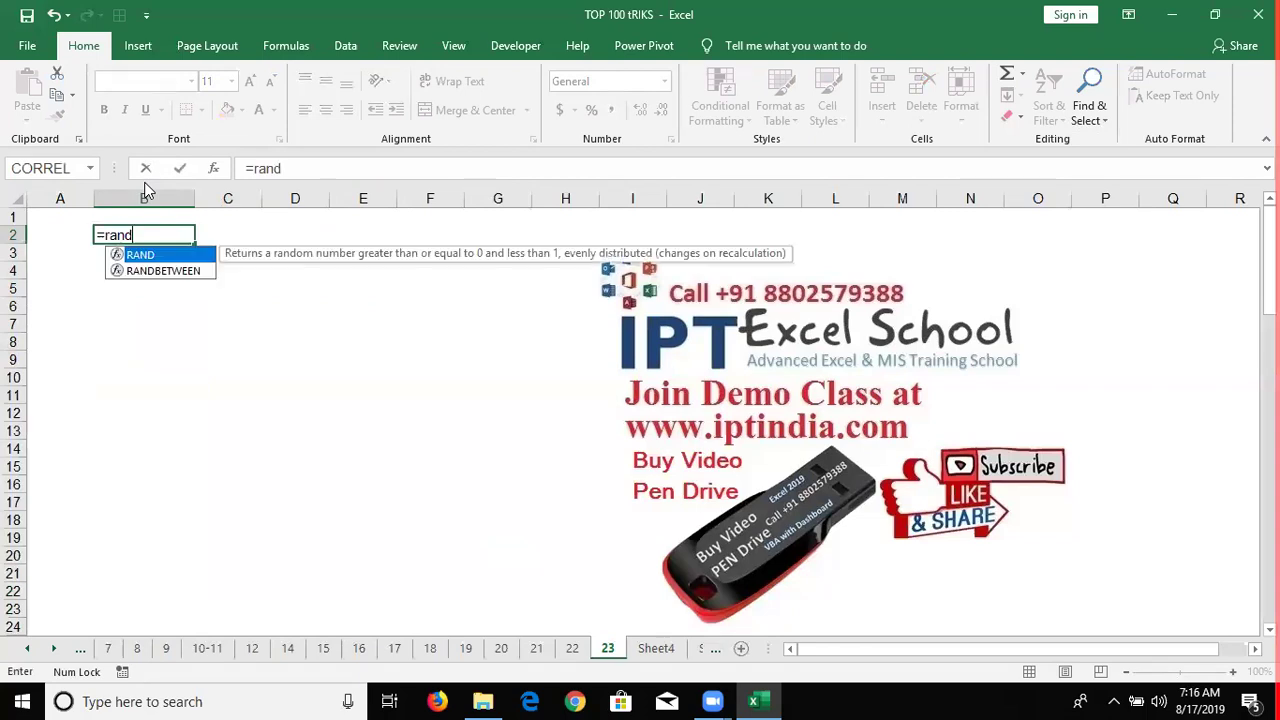
pyautogui.write('()')
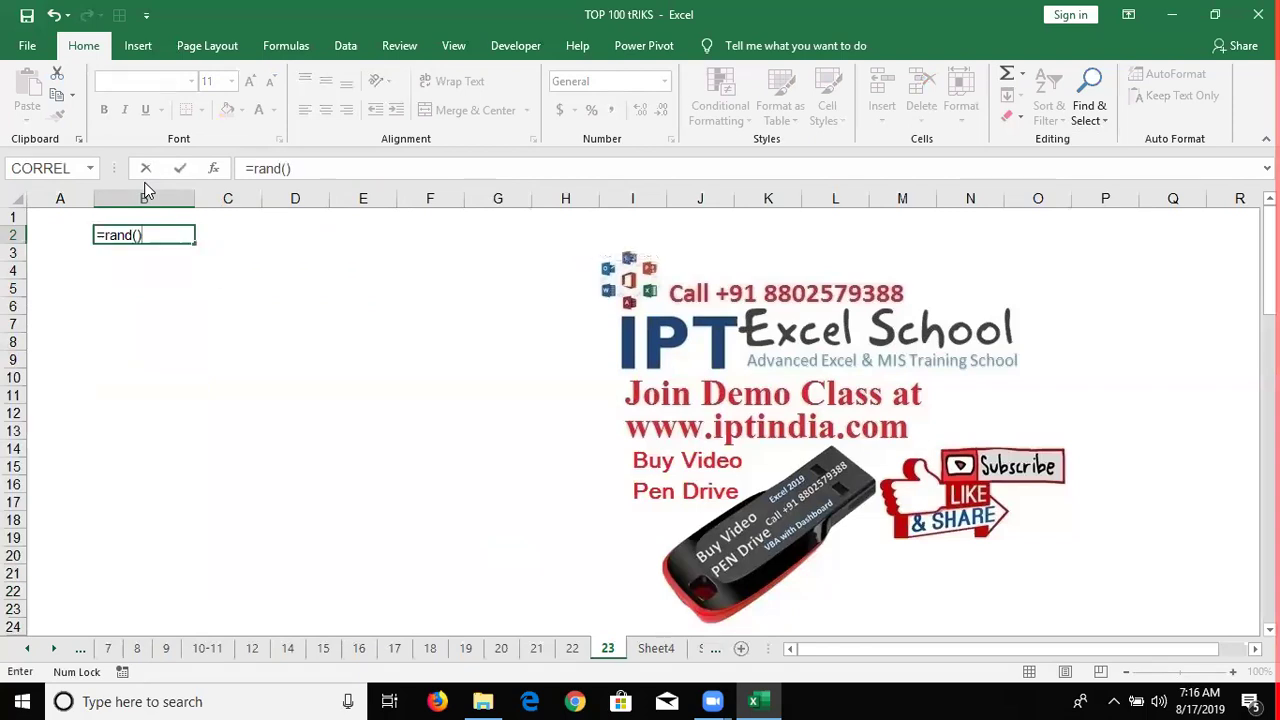
pyautogui.hotkey('ctrl', 'Return')
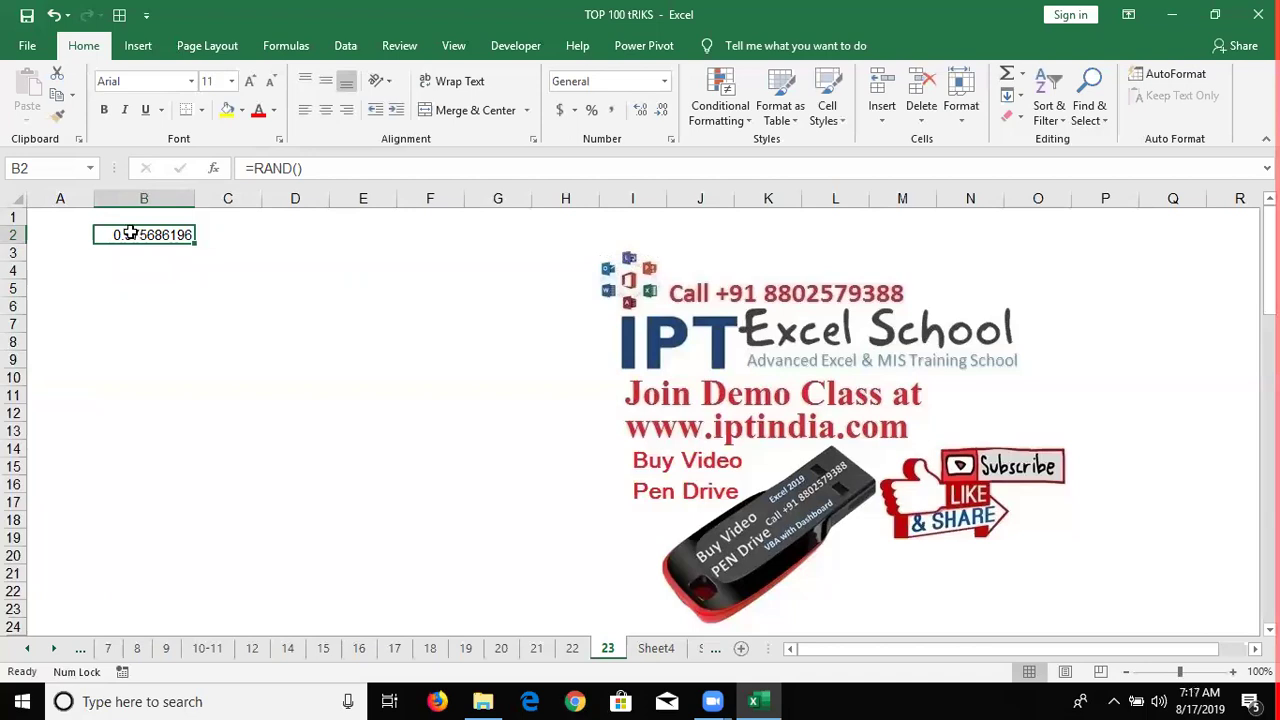
pyautogui.press('Return')
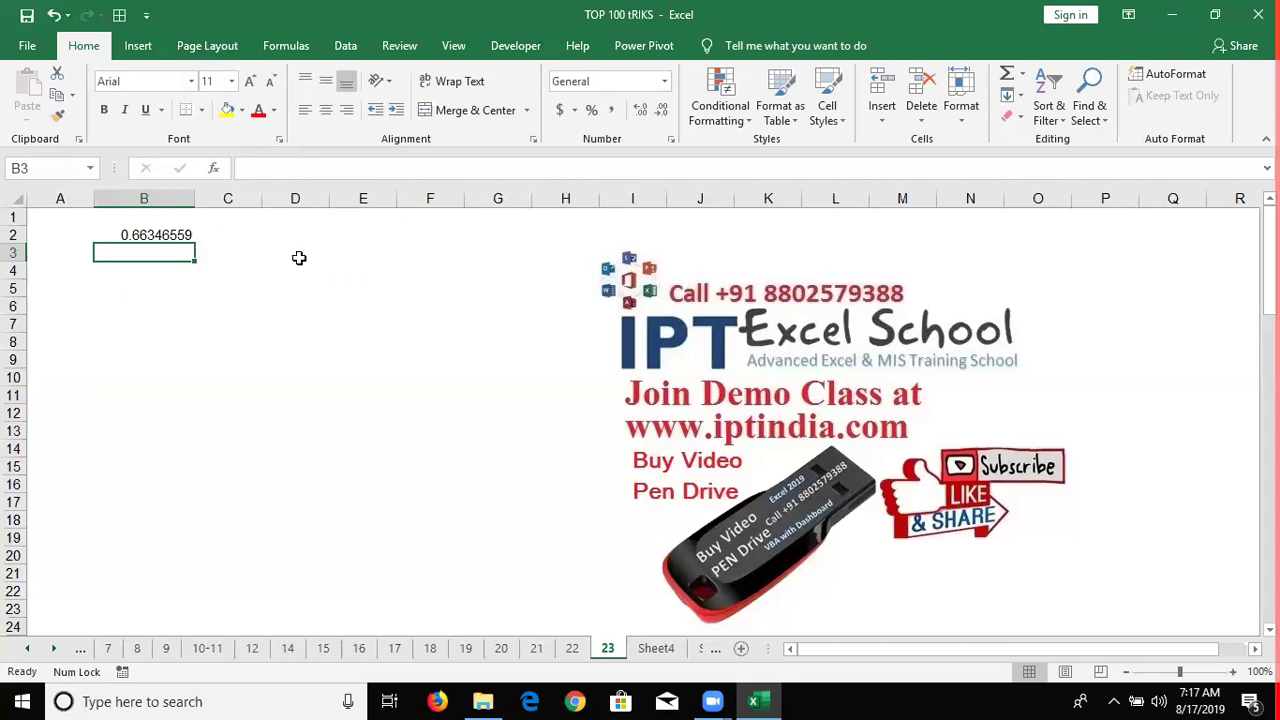
# Step: Fill the RAND formula down from B2 to B12
pyautogui.click(168, 240)
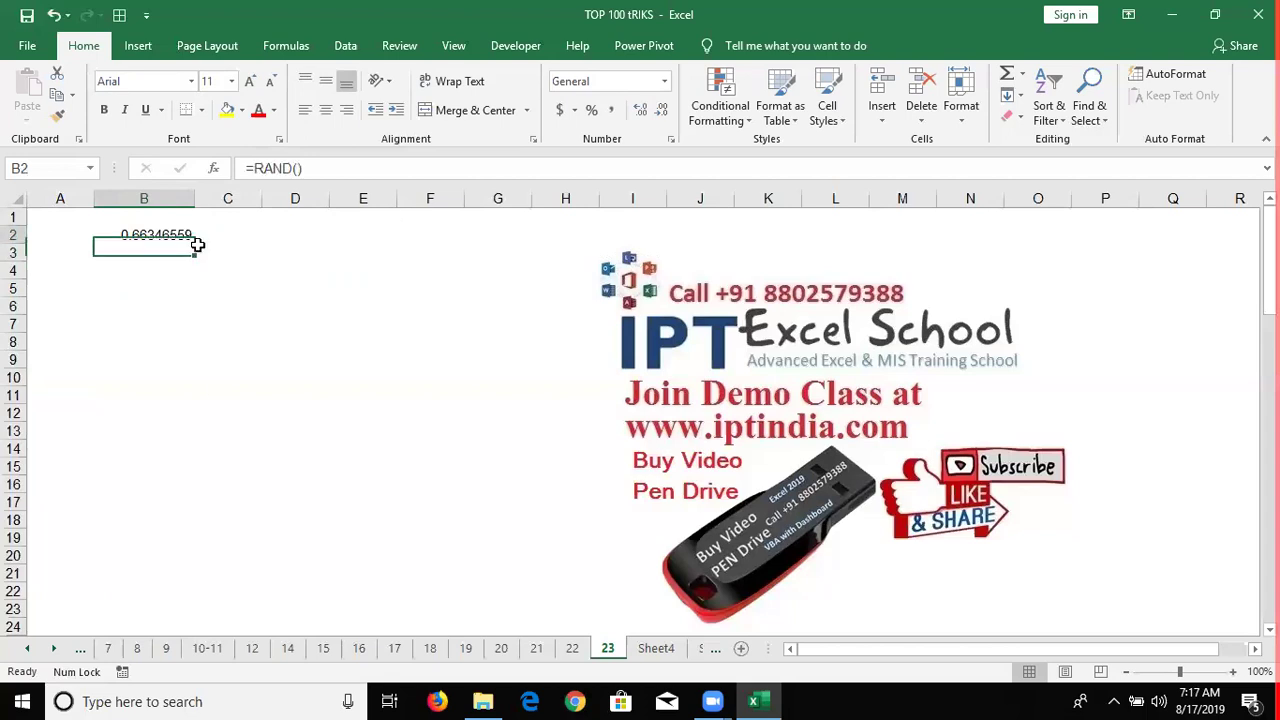
pyautogui.moveTo(205, 252); pyautogui.dragTo(196, 408)
pyautogui.click(148, 234)
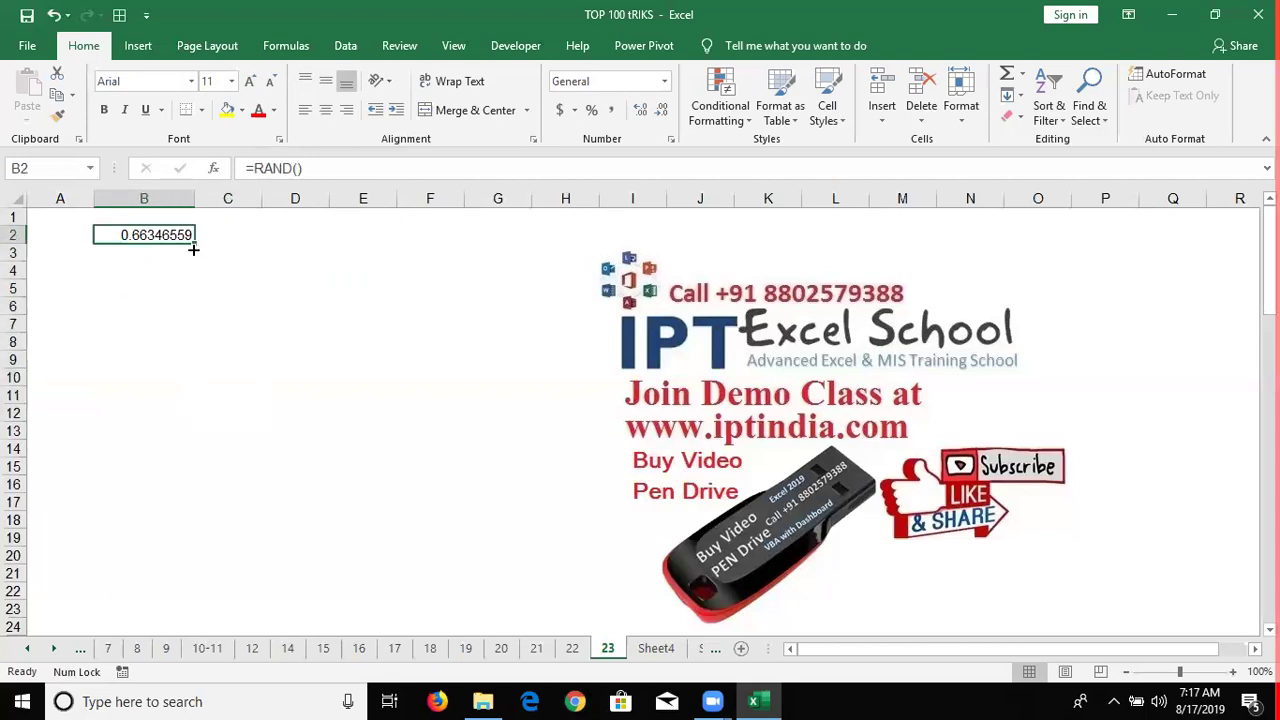
pyautogui.moveTo(188, 428); pyautogui.dragTo(189, 426)
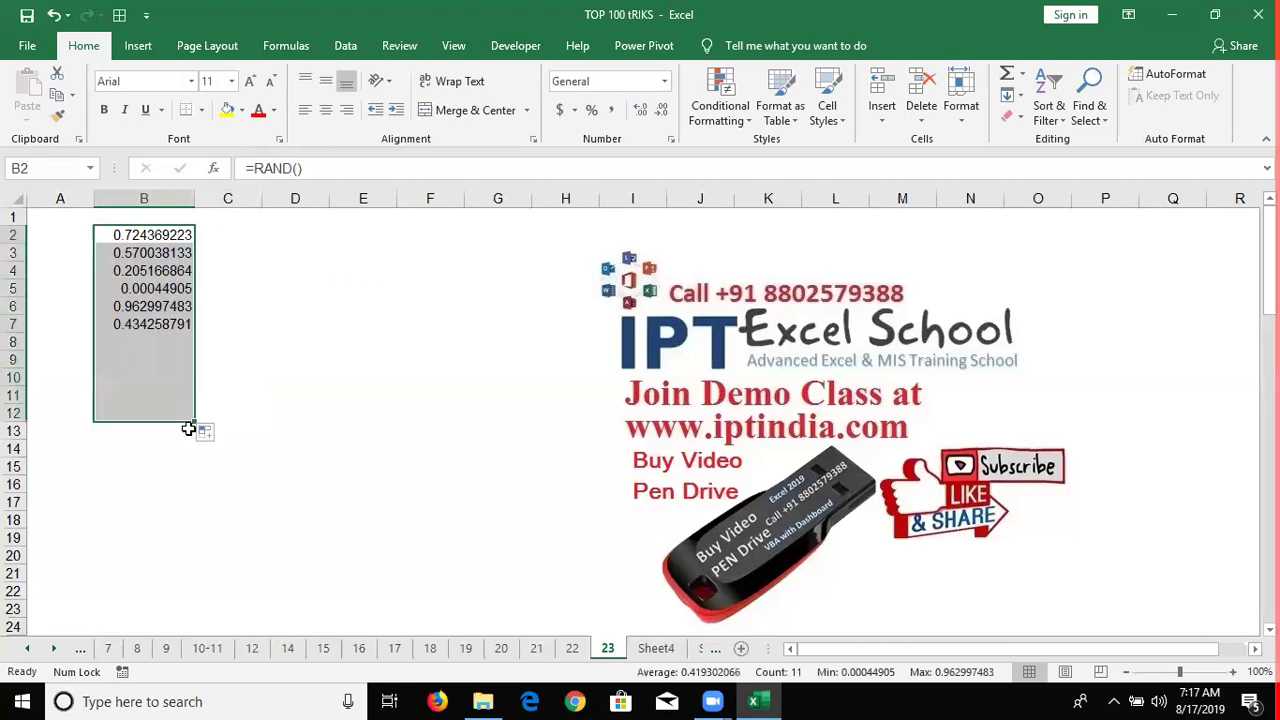
pyautogui.click(269, 235)
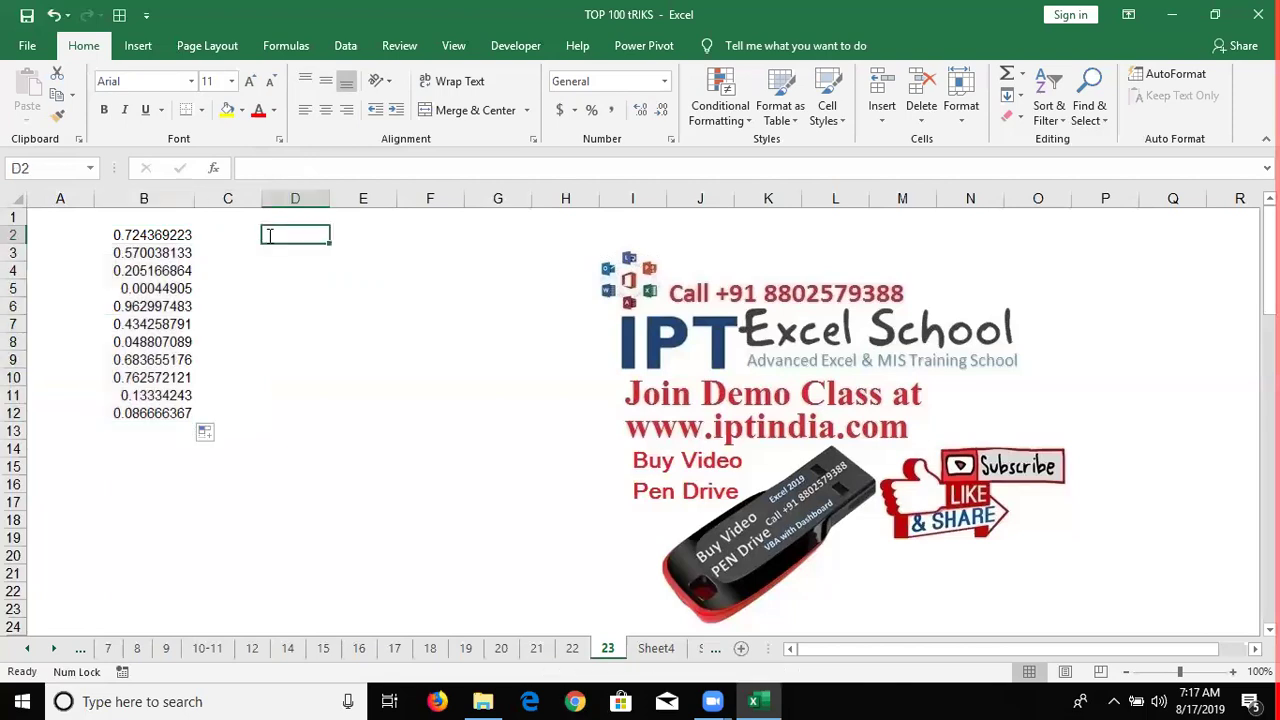
# Step: Enter =RANDBETWEEN(1111,9999) in D2
pyautogui.write('=ra')
pyautogui.press('Down')
pyautogui.press('Down')
pyautogui.press('Tab')
pyautogui.write('10,')
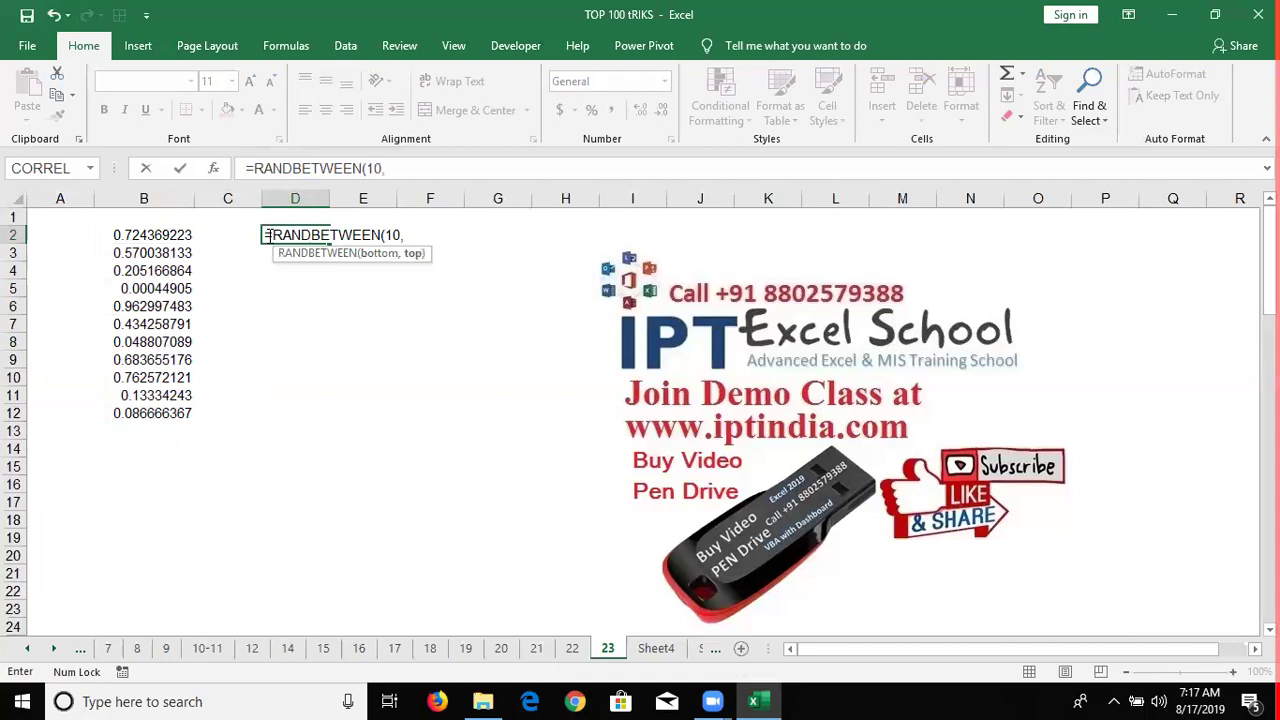
pyautogui.press('BackSpace')
pyautogui.press('BackSpace')
pyautogui.write('111,9999')
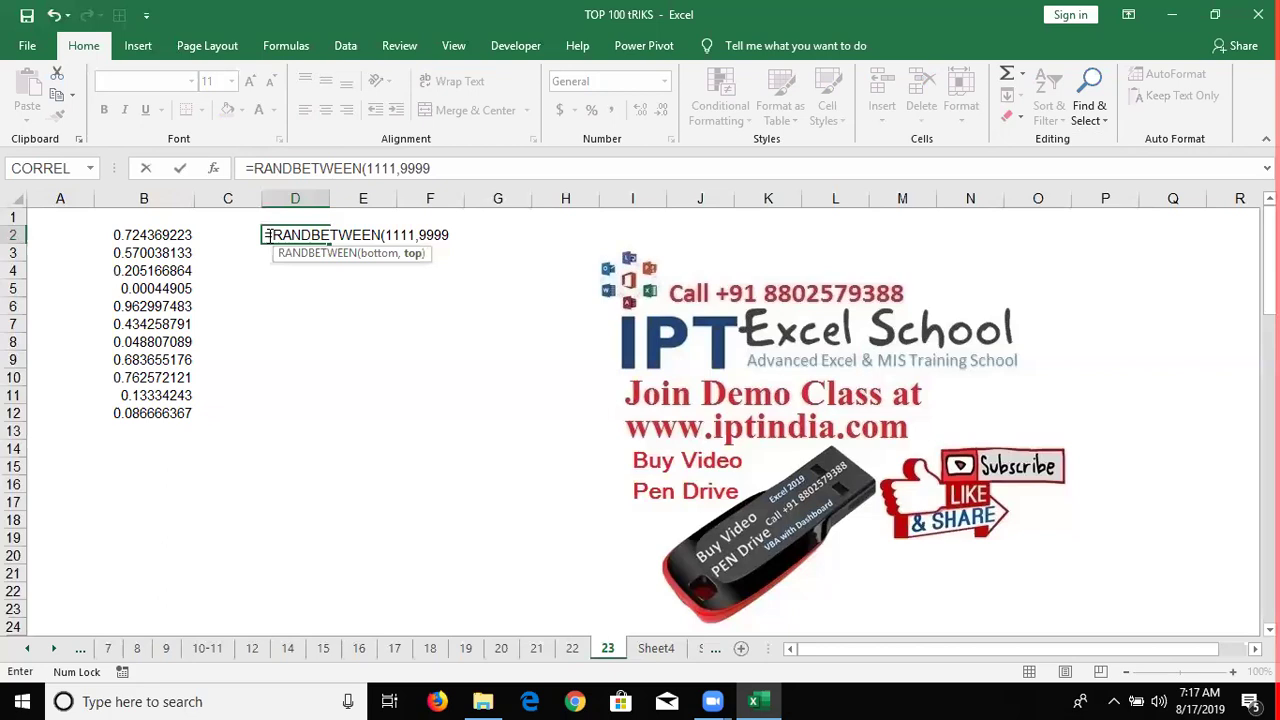
pyautogui.write(')')
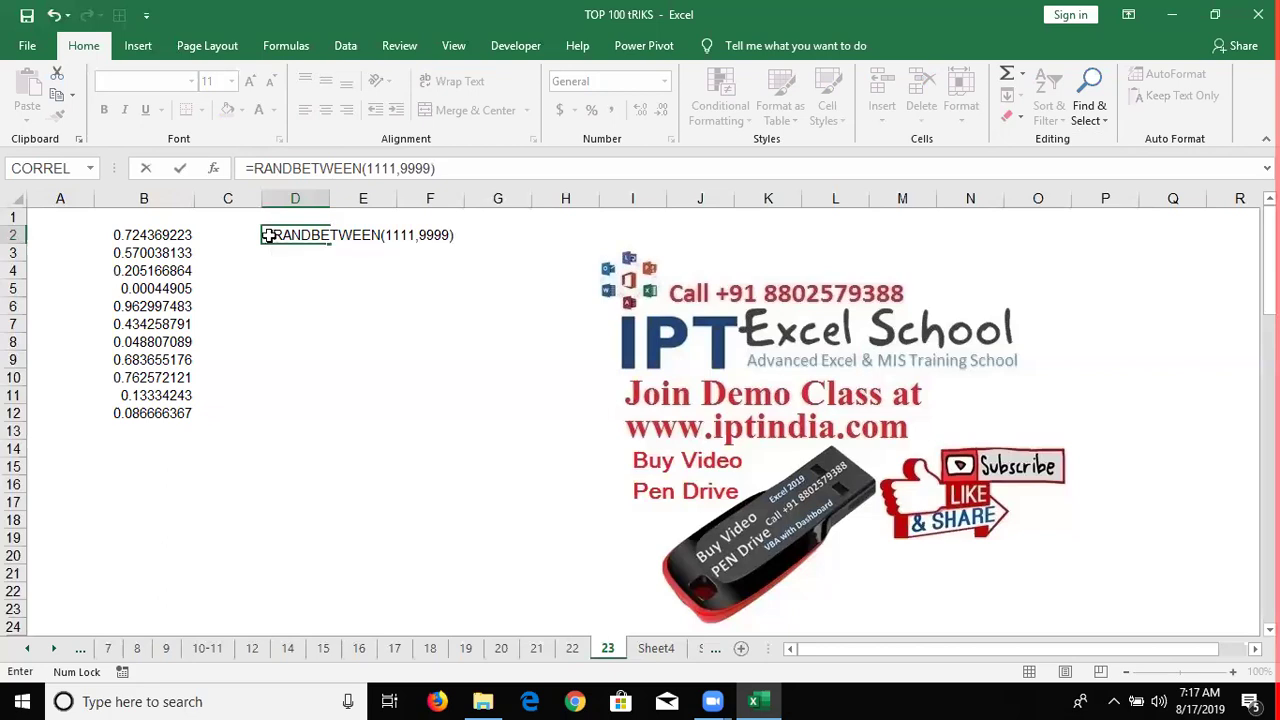
pyautogui.hotkey('ctrl', 'Return')
# Step: Recalculate the random values with F9 and enter 10 in D6
pyautogui.click(356, 246)
pyautogui.click(356, 244)
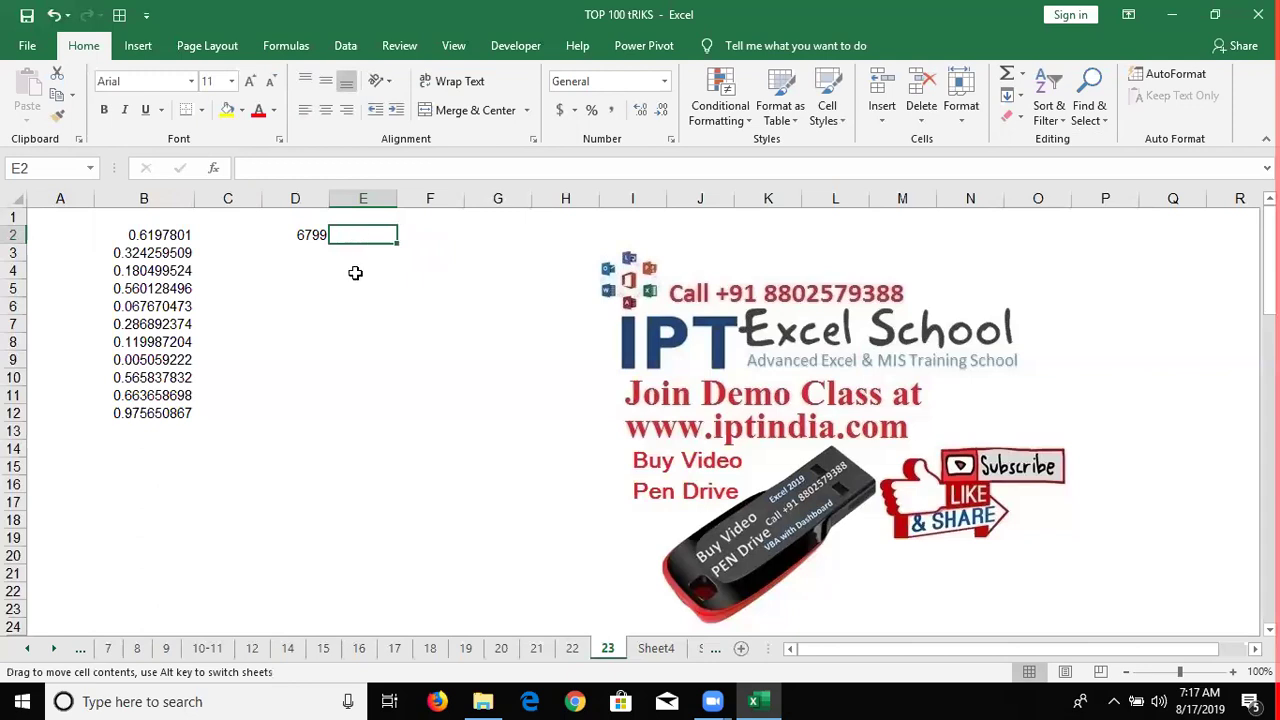
pyautogui.click(357, 269)
pyautogui.press('F9')
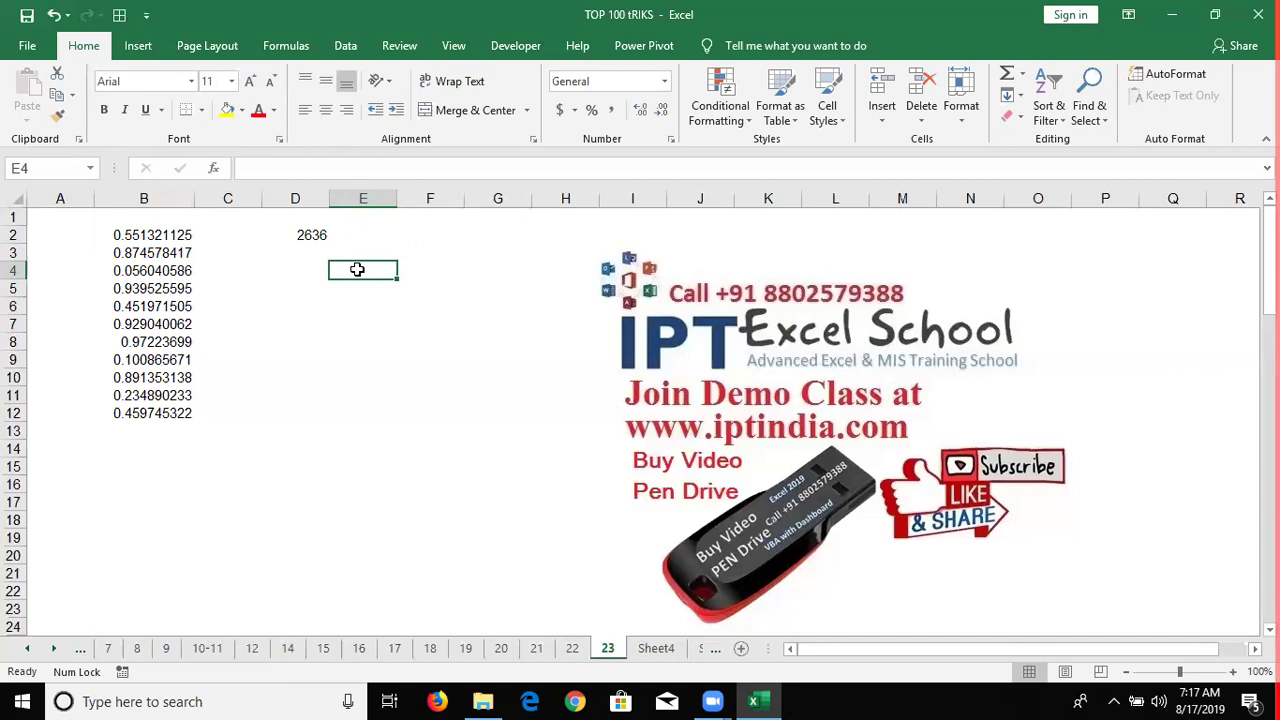
pyautogui.click(299, 301)
pyautogui.write('1')
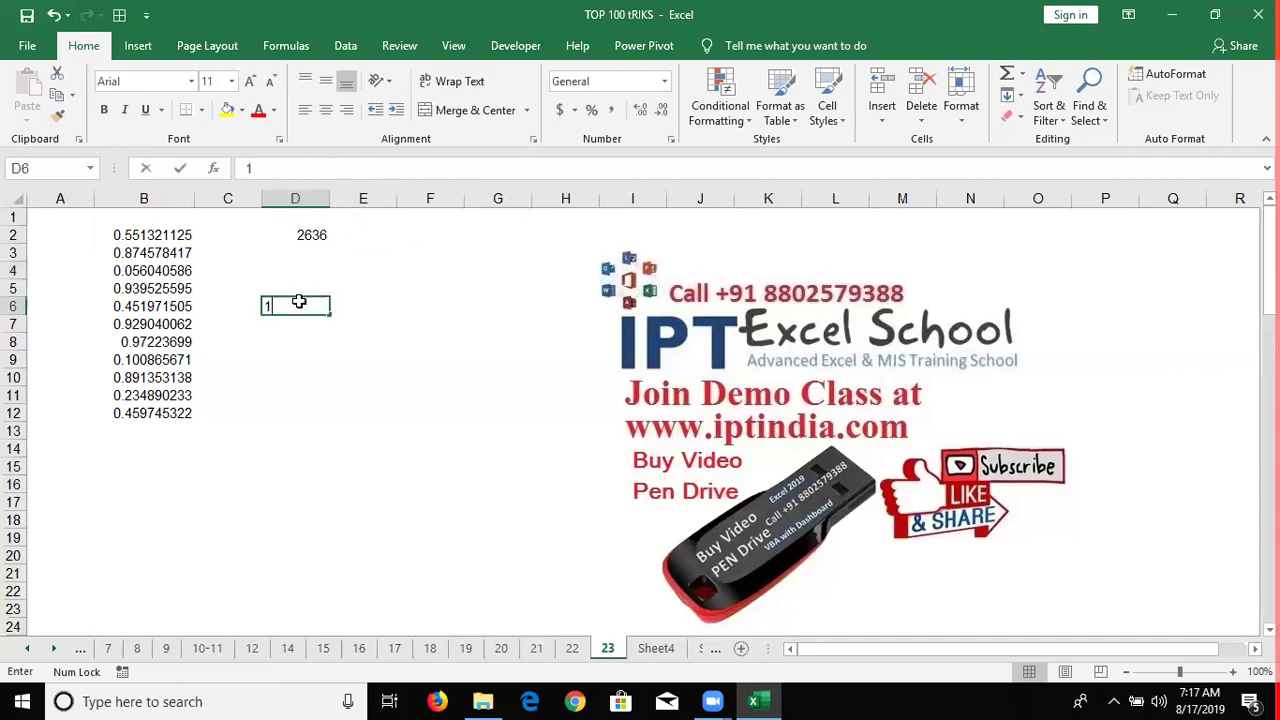
pyautogui.write('0')
pyautogui.press('Tab')
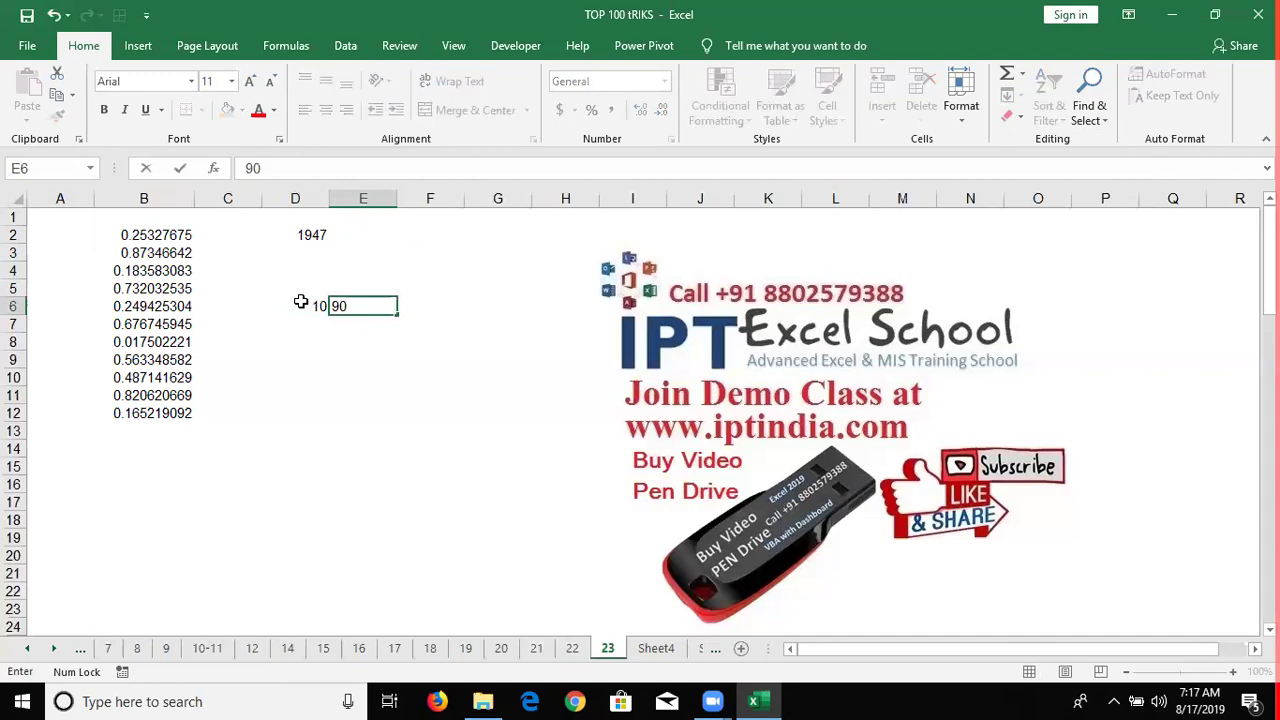
# Step: Commit 90 in E6 and put =E6-D6 in E7, giving 80
pyautogui.press('Return')
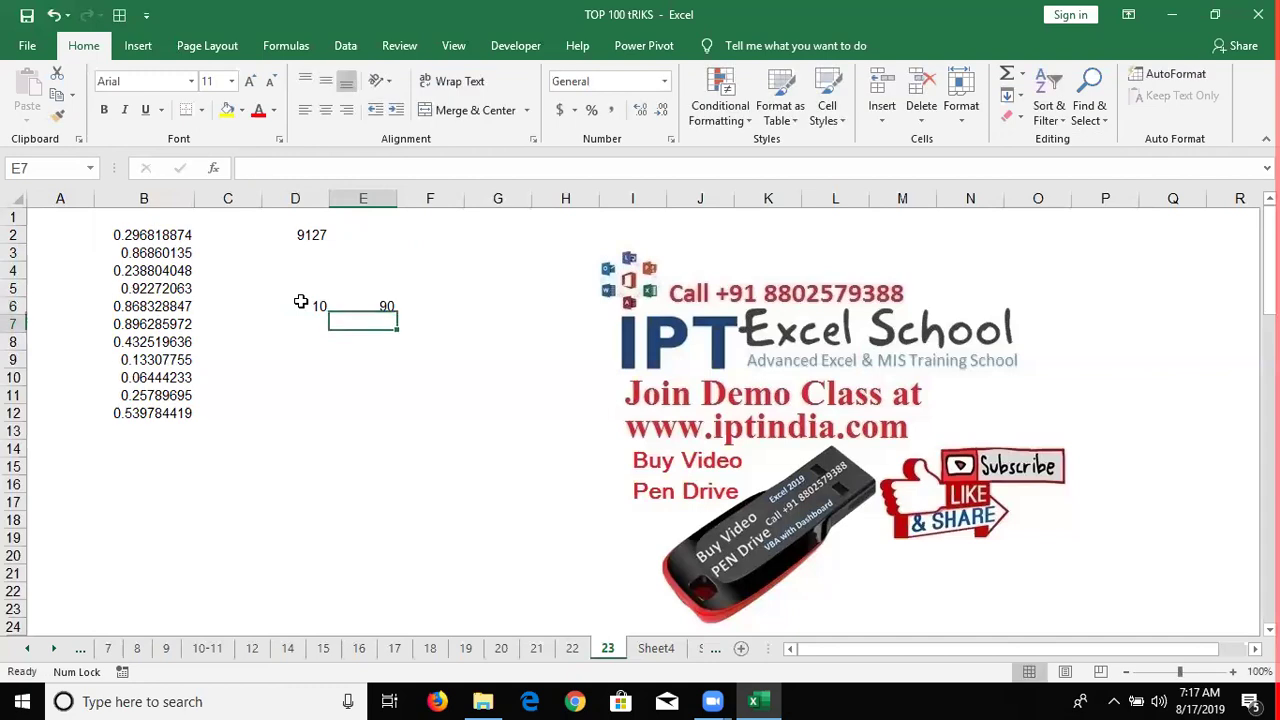
pyautogui.write('=')
pyautogui.press('Up')
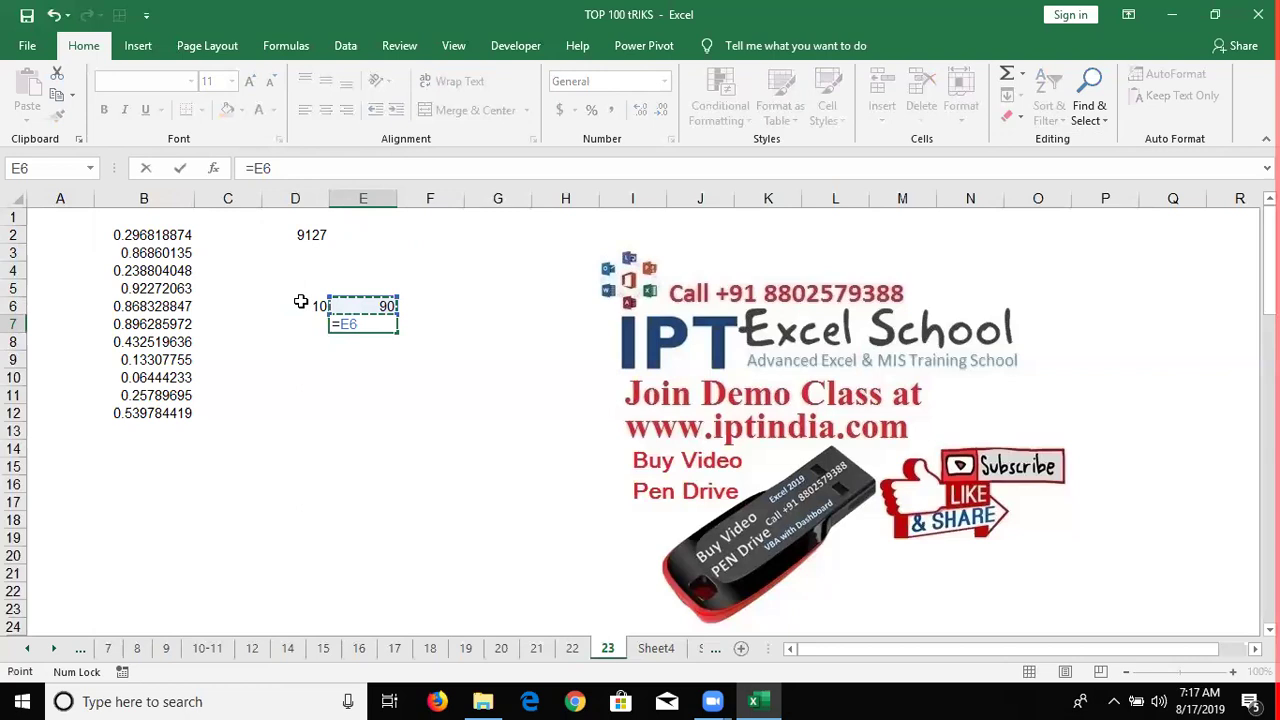
pyautogui.write('-')
pyautogui.click(300, 303)
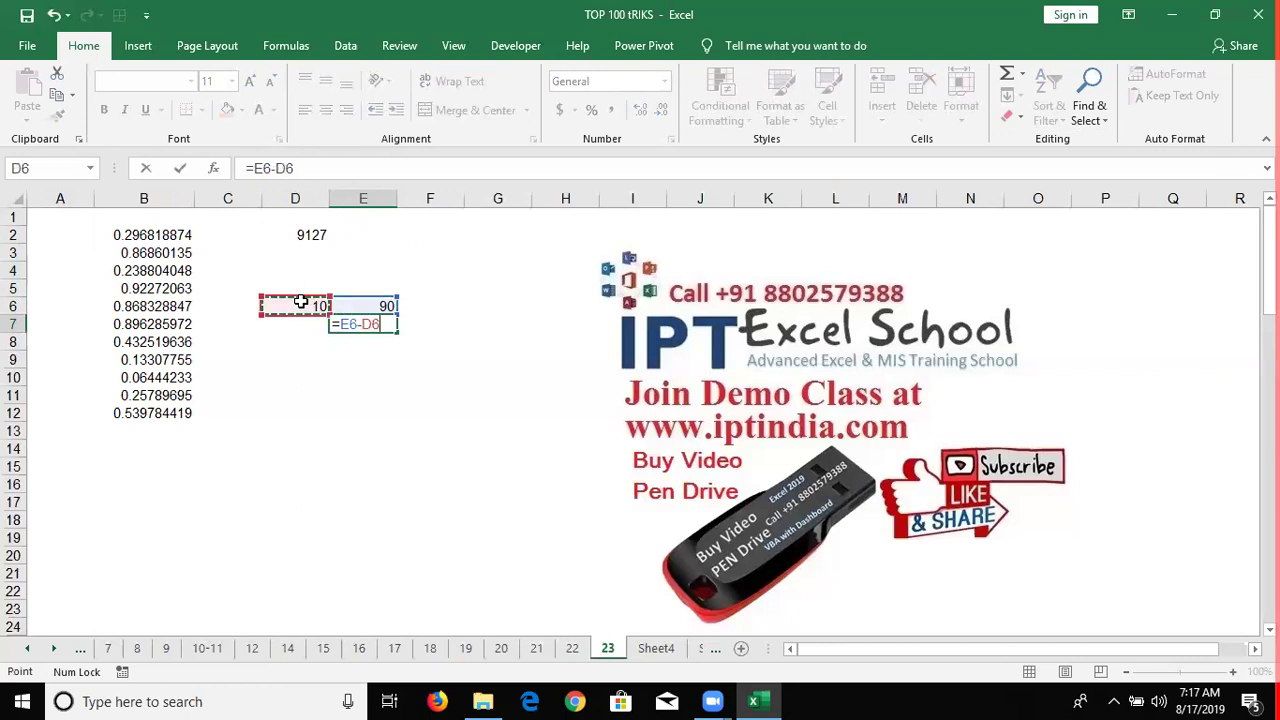
pyautogui.press('Tab')
# Step: Enter =RAND() in F7 and =E7*F7 in F8
pyautogui.write('=')
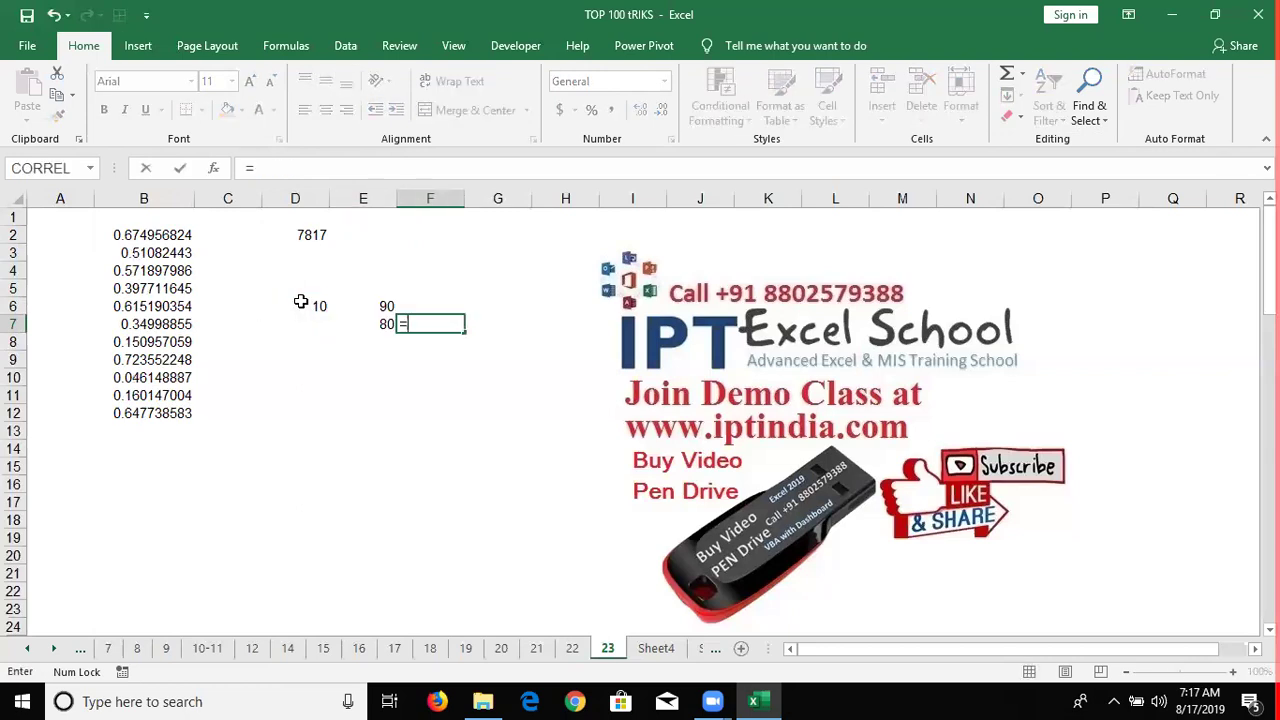
pyautogui.write('ra')
pyautogui.press('Down')
pyautogui.press('Tab')
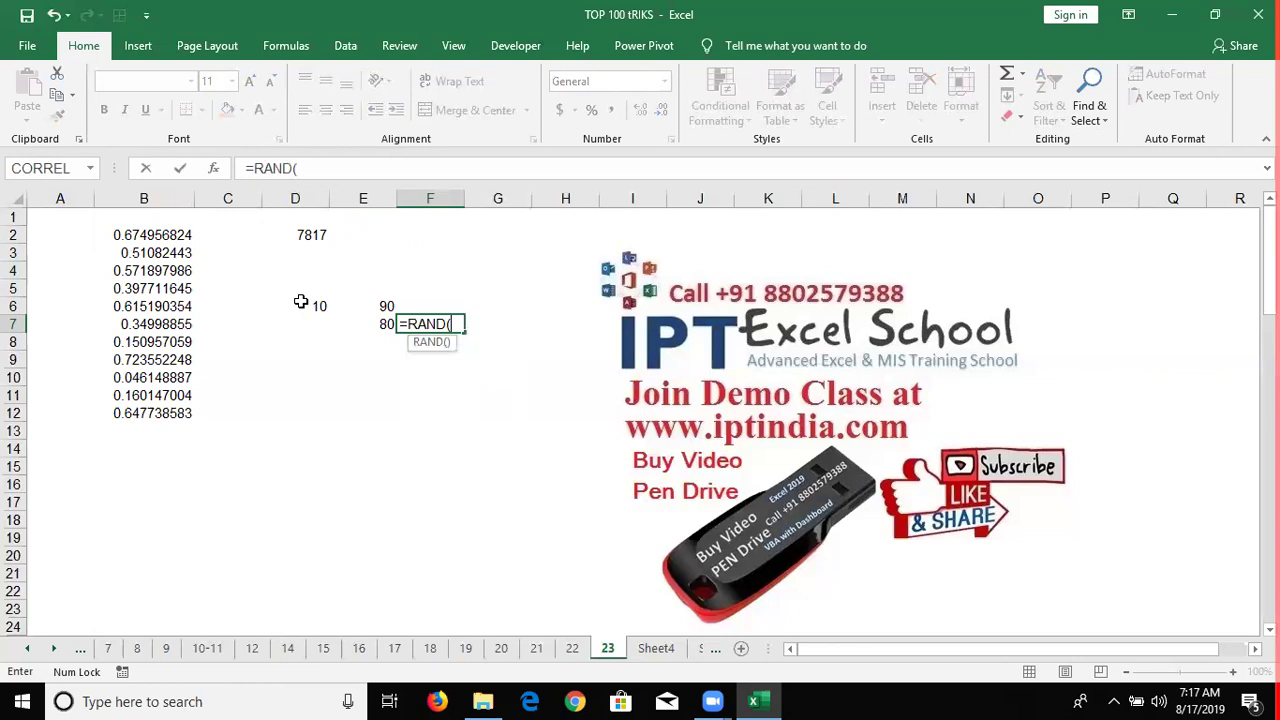
pyautogui.write(')')
pyautogui.press('Return')
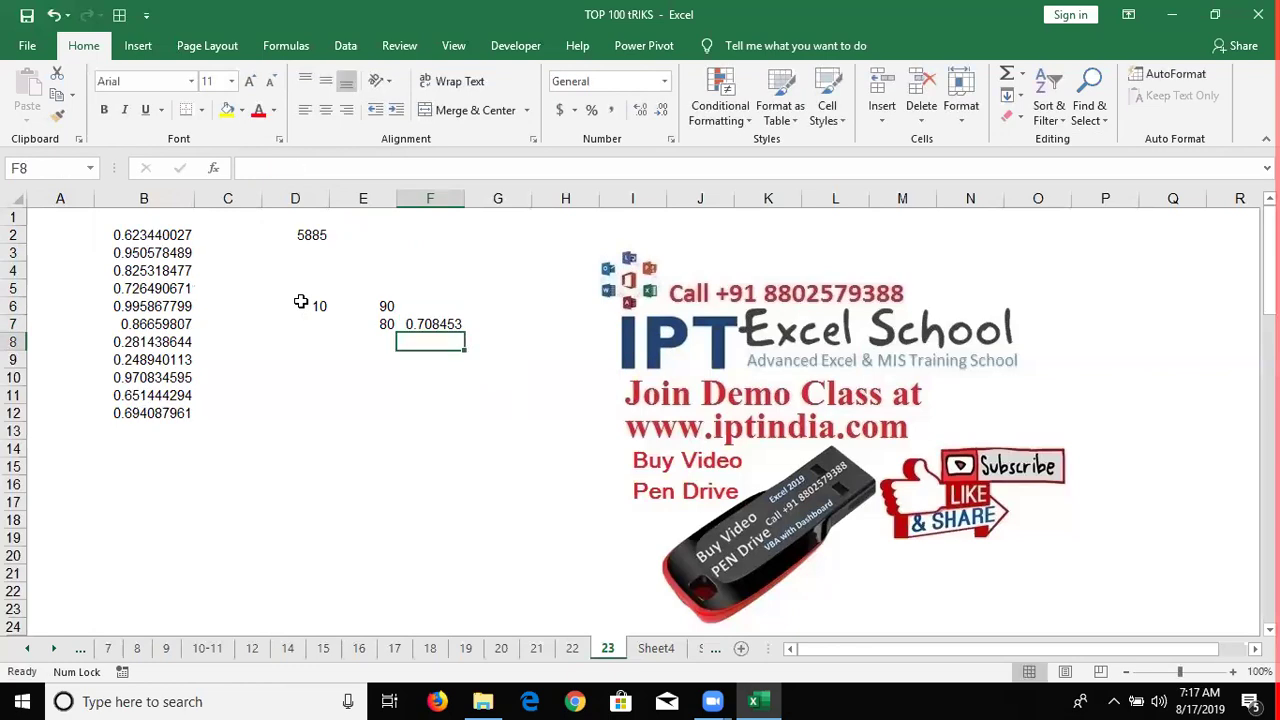
pyautogui.write('=')
pyautogui.press('Up')
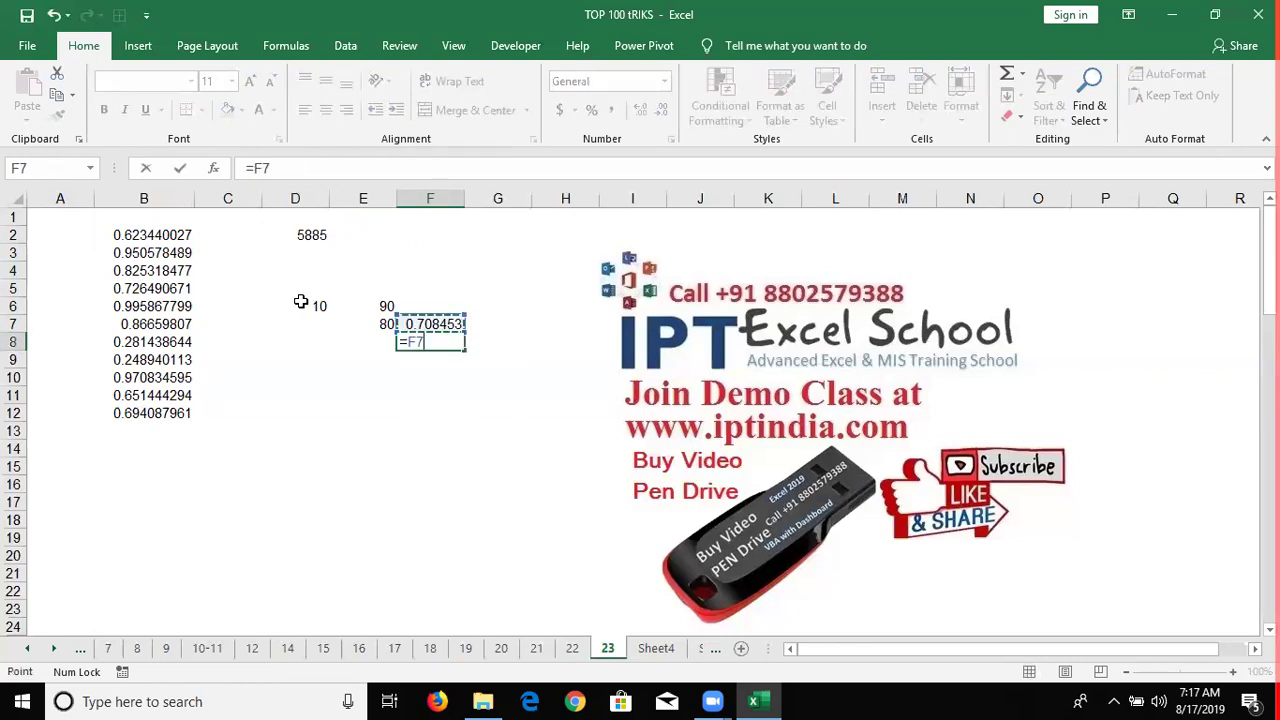
pyautogui.press('Left')
pyautogui.write('*')
pyautogui.press('Up')
pyautogui.press('Return')
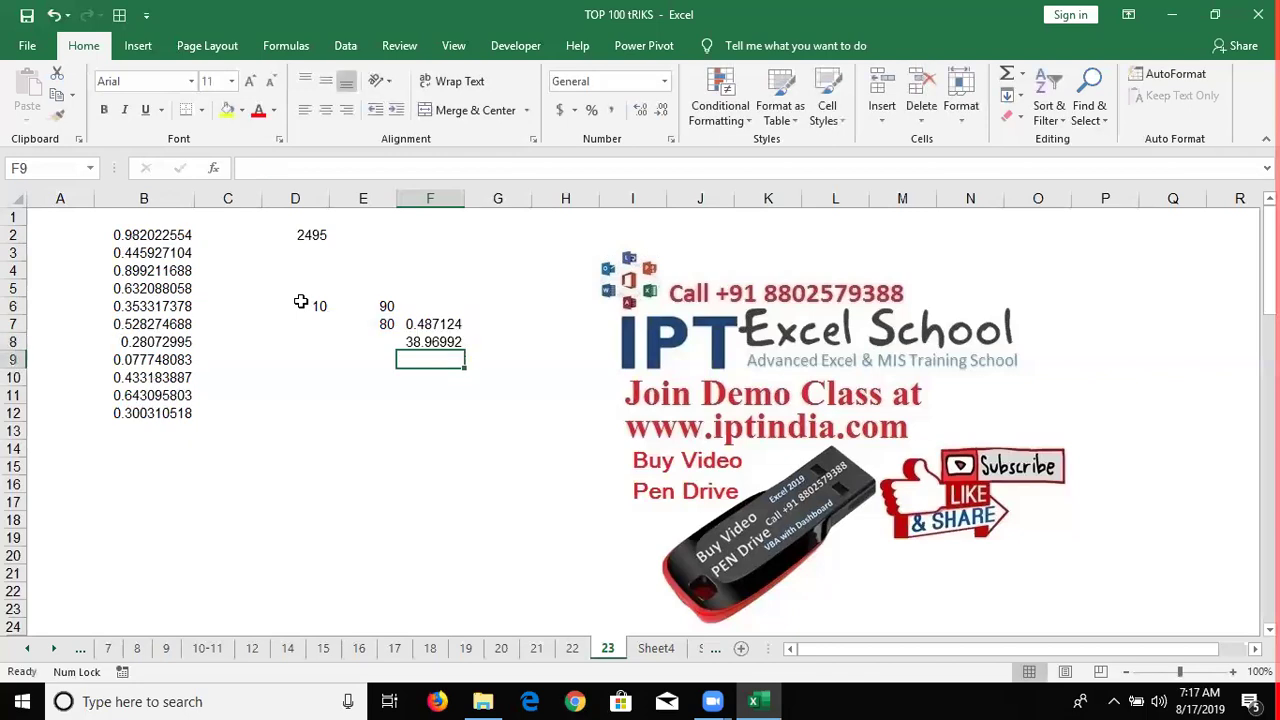
# Step: Enter =D6+F8 in F9, correcting an initial wrong reference
pyautogui.write('=')
pyautogui.press('Up')
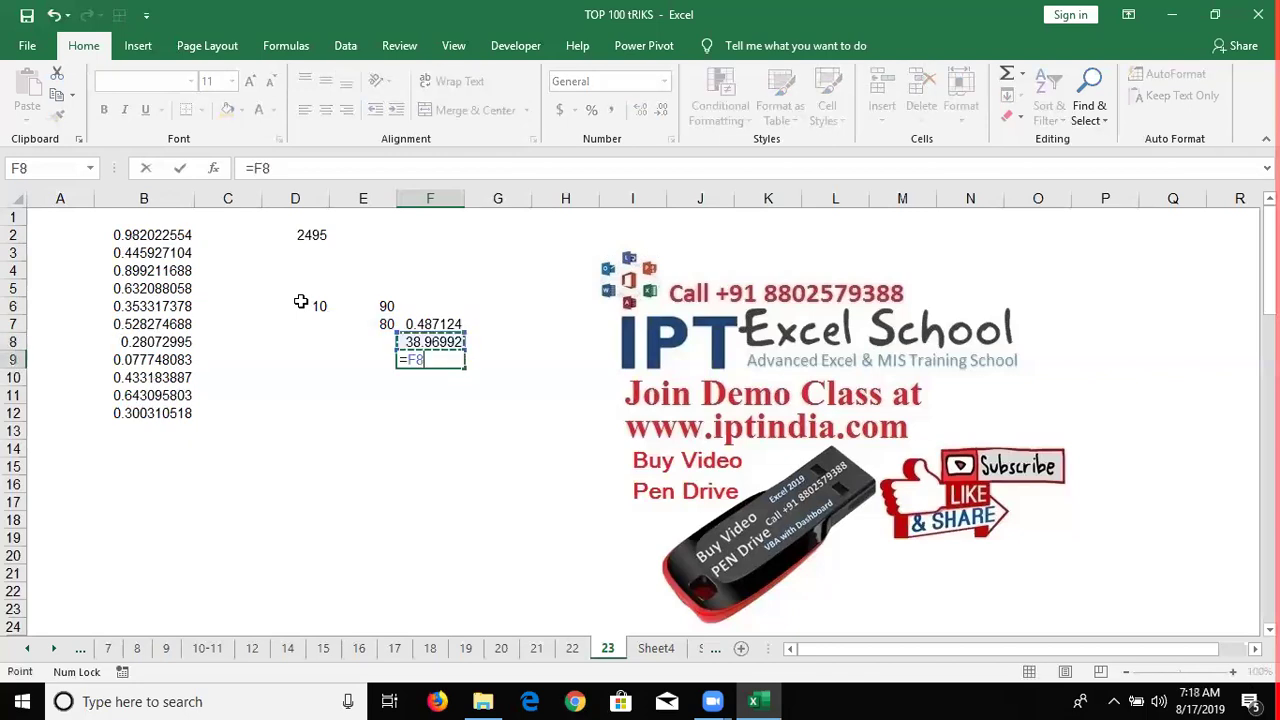
pyautogui.press('Up')
pyautogui.press('Left')
pyautogui.press('Up')
pyautogui.press('Left')
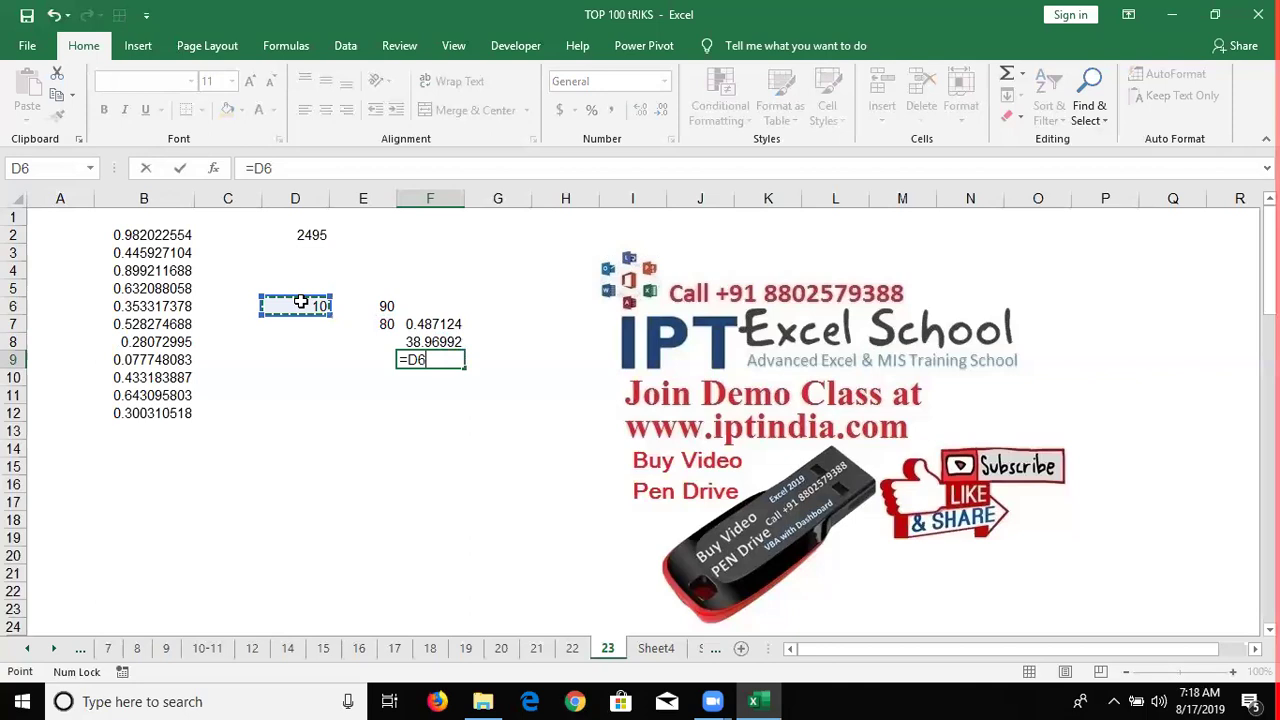
pyautogui.press('Return')
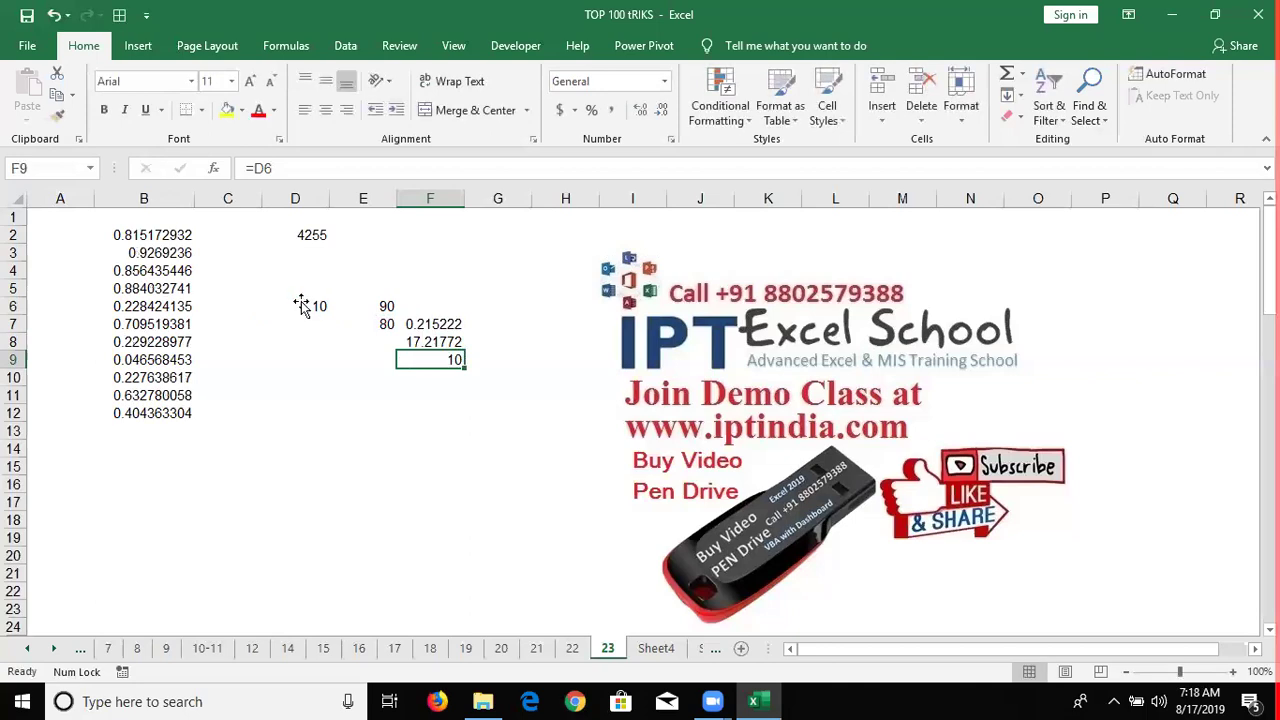
pyautogui.write('=')
pyautogui.press('Up')
pyautogui.press('Up')
pyautogui.click(301, 304)
pyautogui.write('+')
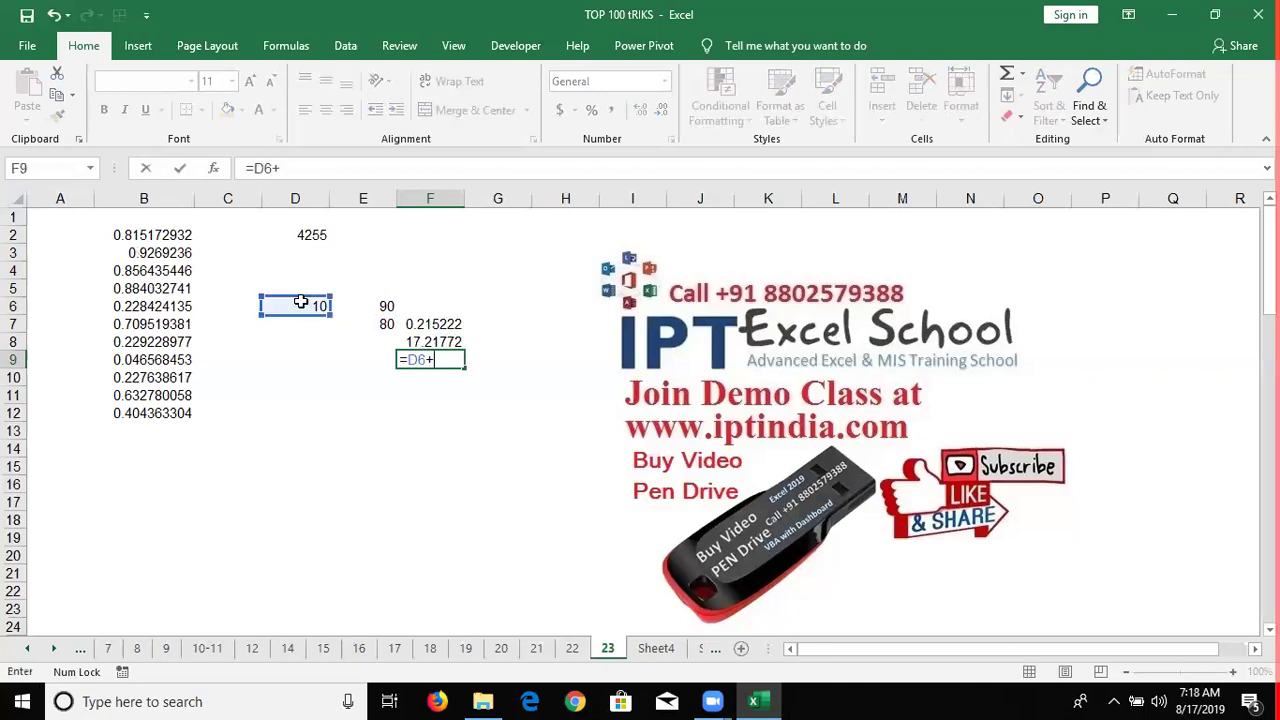
pyautogui.press('Up')
pyautogui.press('Return')
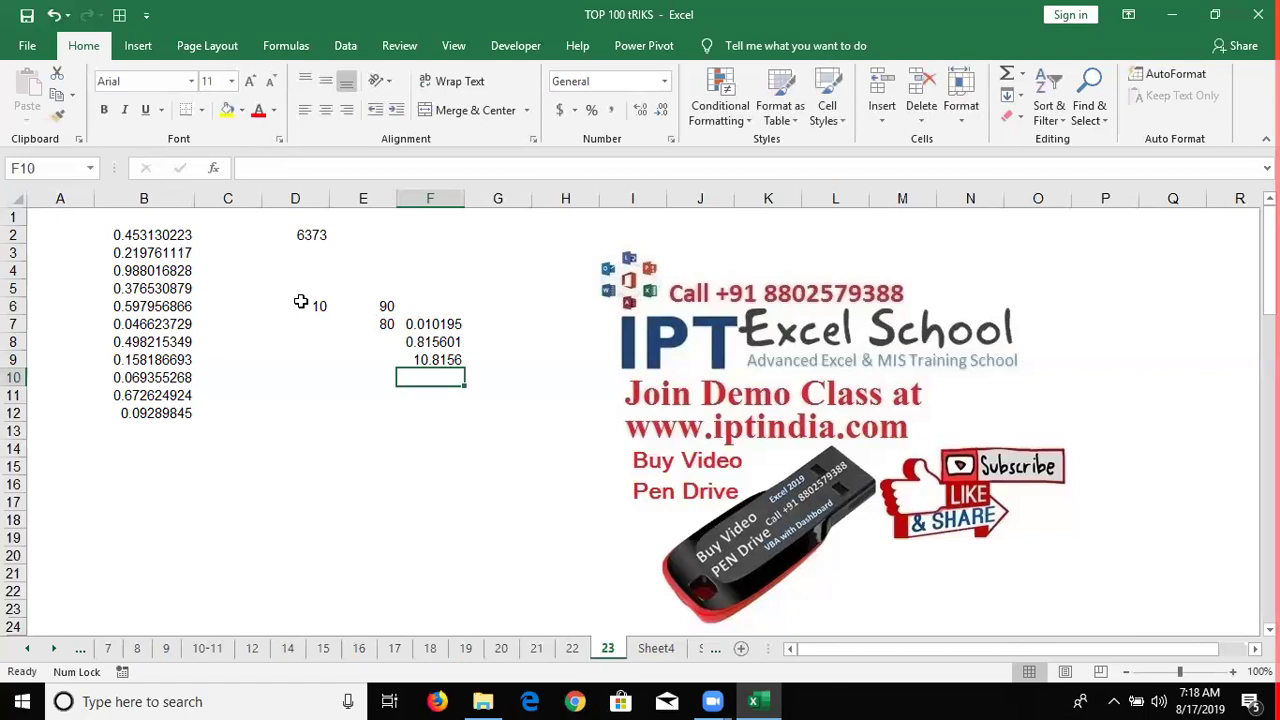
pyautogui.press('Up')
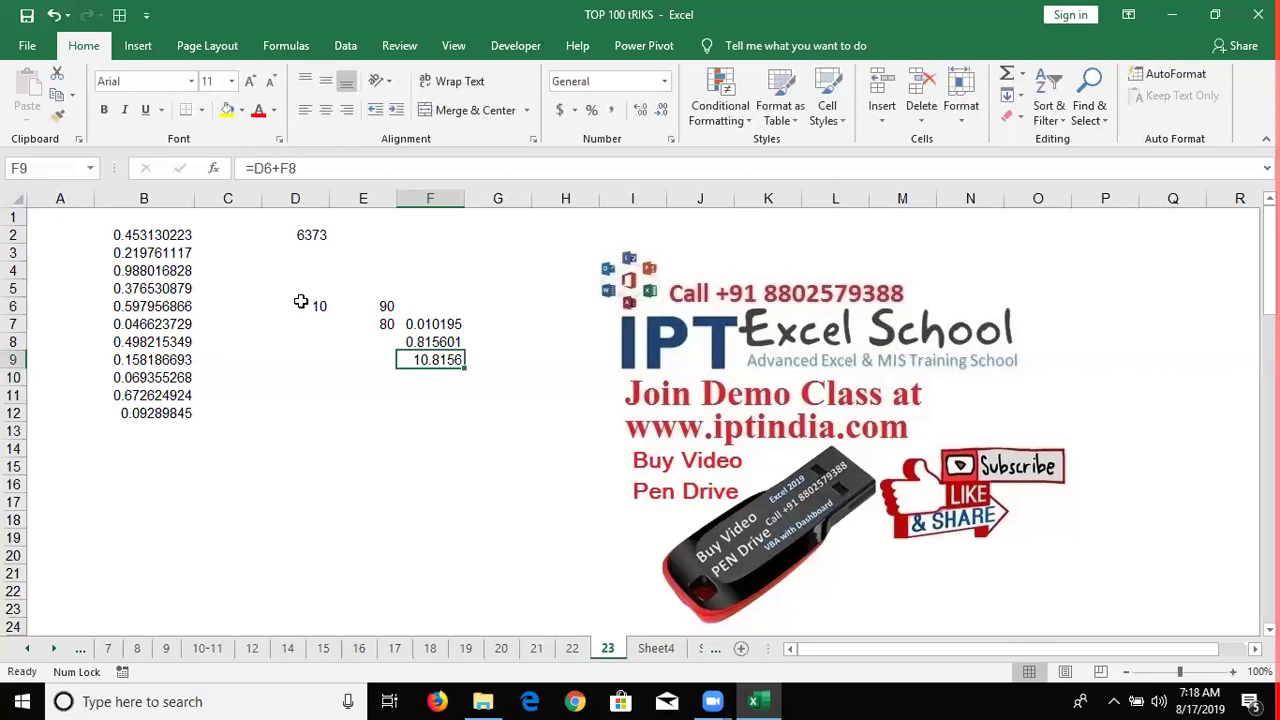
pyautogui.press('Down')
# Step: Enter =INT(F9) in F10 to round down to a whole number, 65
pyautogui.write('=i')
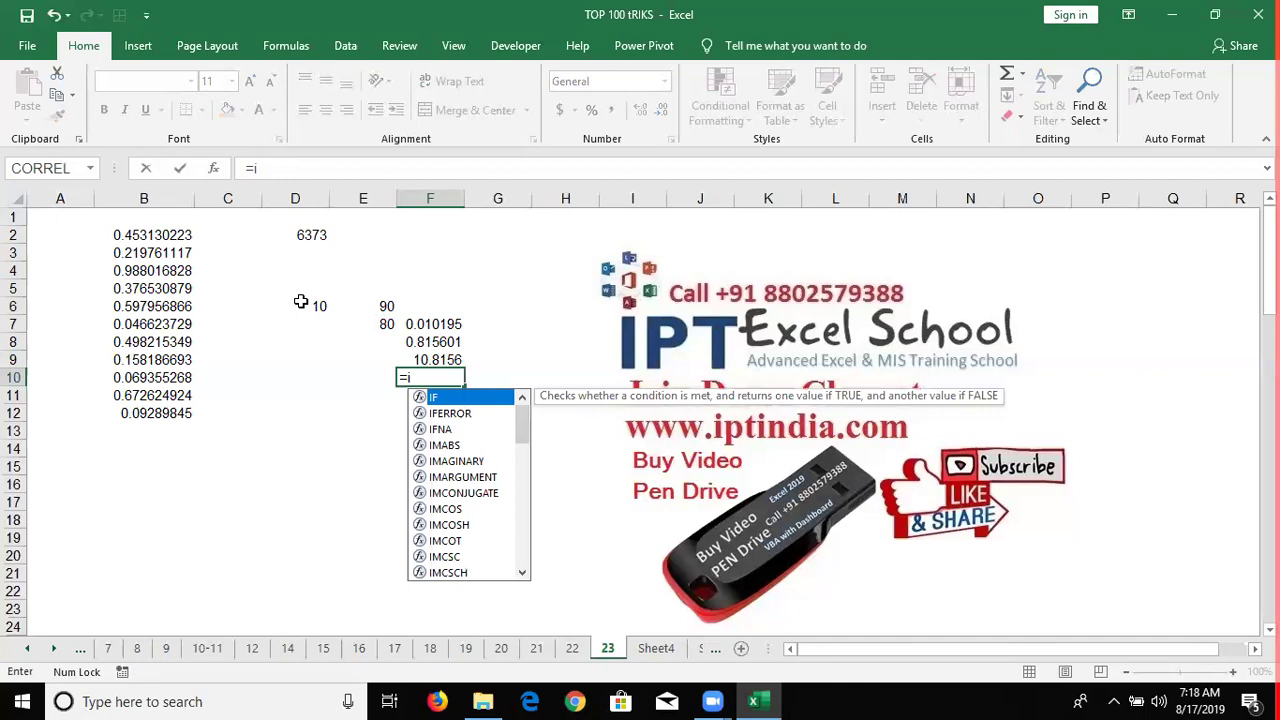
pyautogui.write('n')
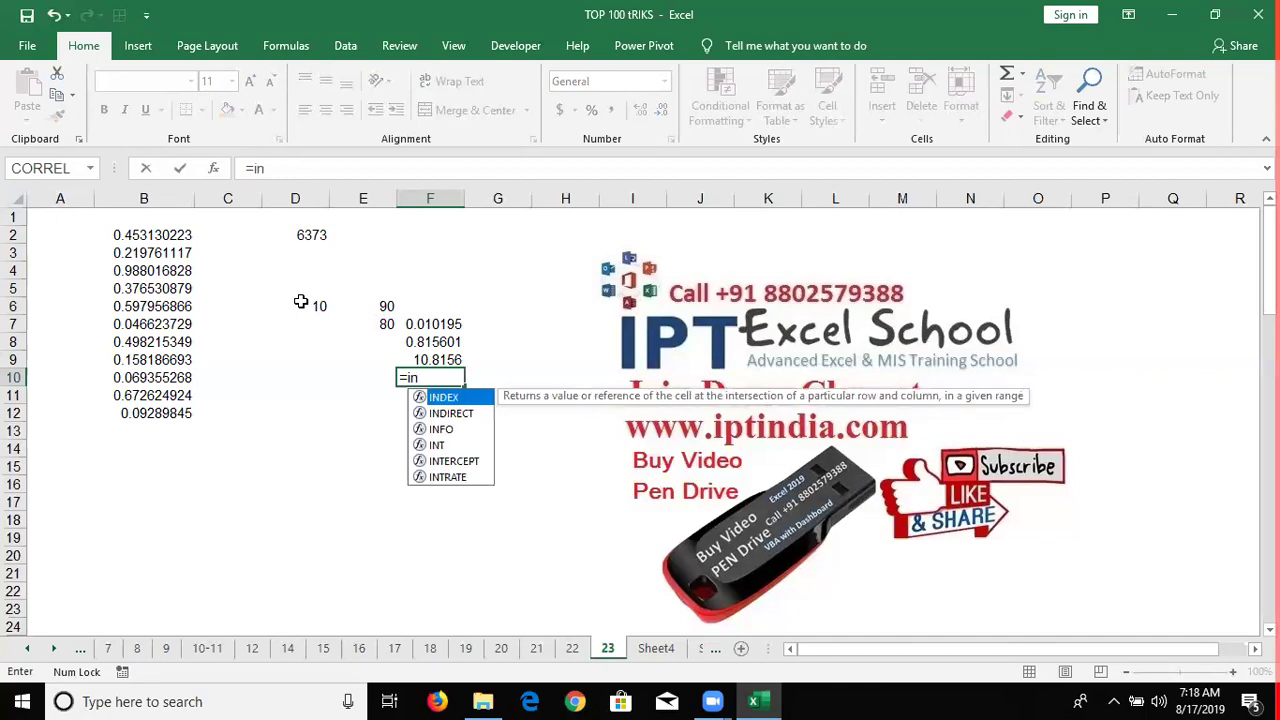
pyautogui.write('t')
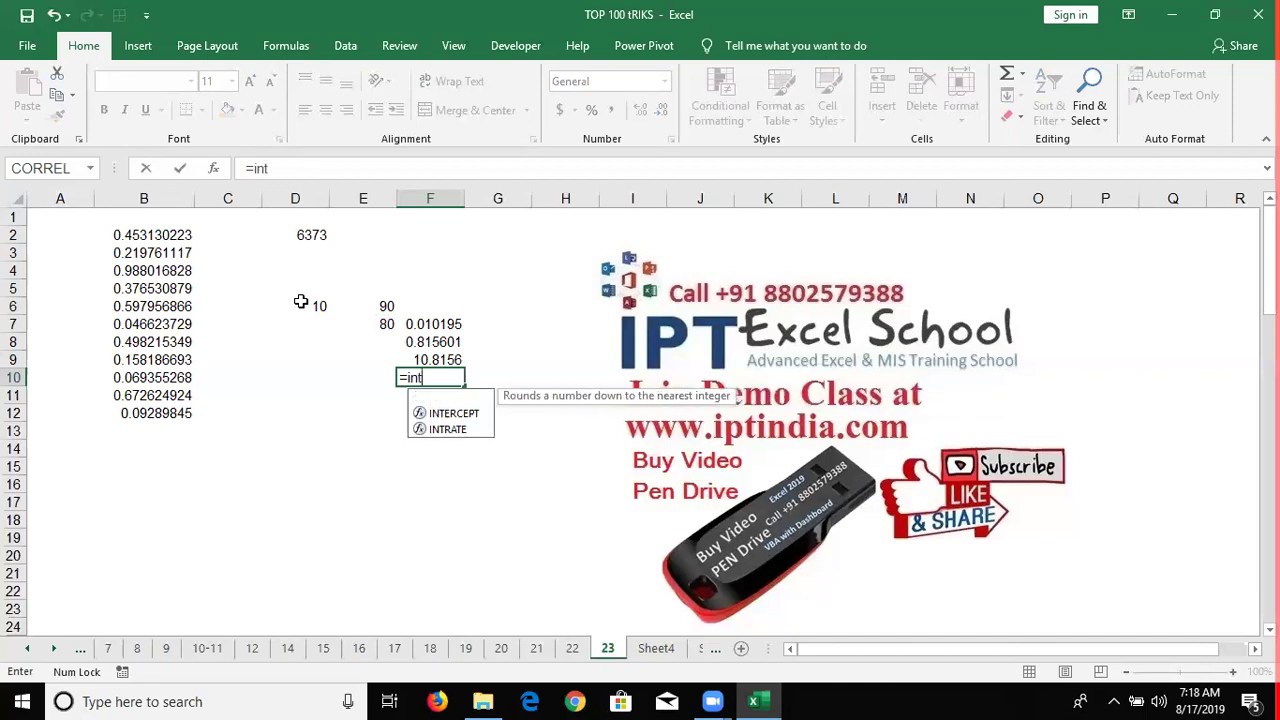
pyautogui.press('Tab')
pyautogui.press('Up')
pyautogui.press('Return')
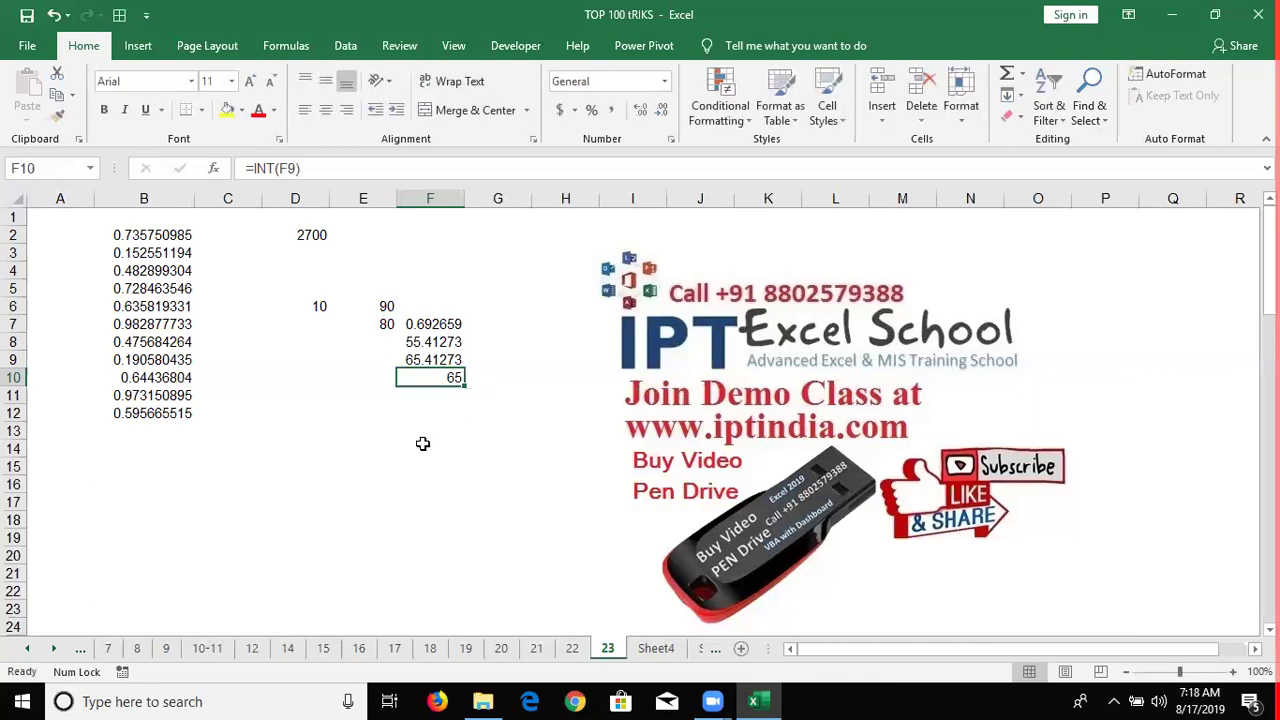
pyautogui.press('Down')
pyautogui.press('Down')
pyautogui.press('Down')
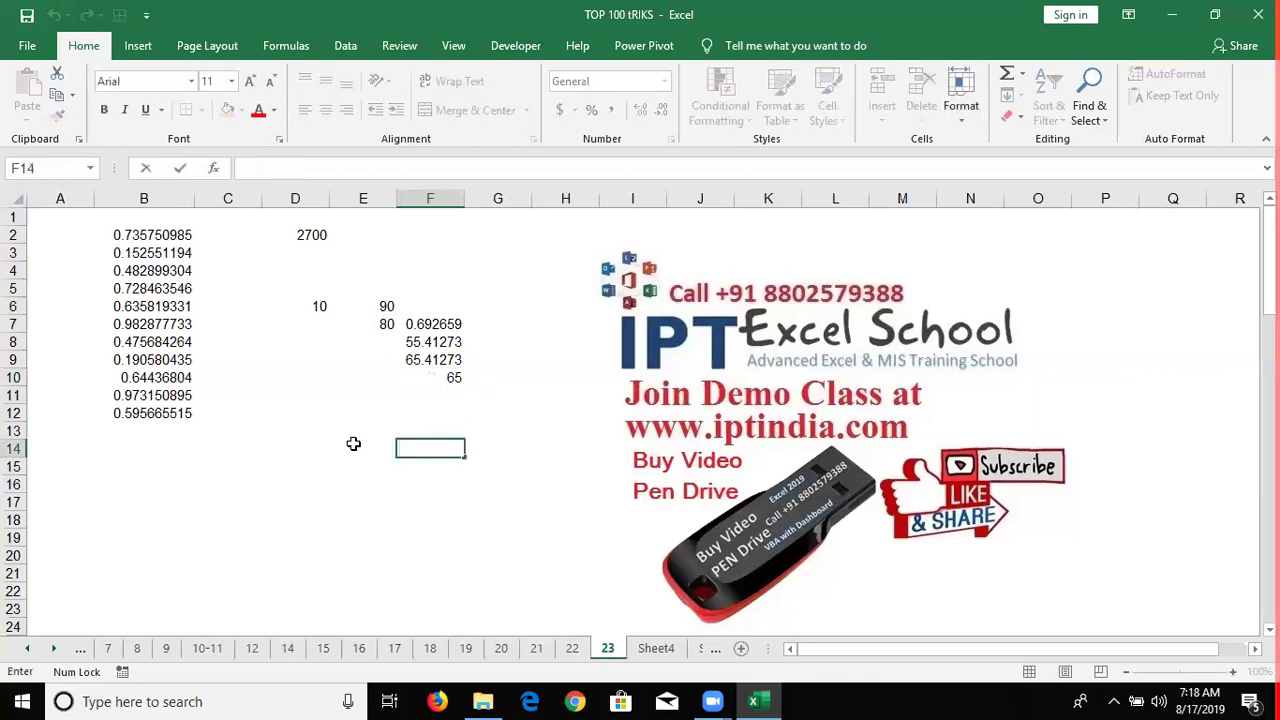
# Step: Copy sheet 23 as sheet 24 and clear columns B through F on the copy
pyautogui.click(353, 443)
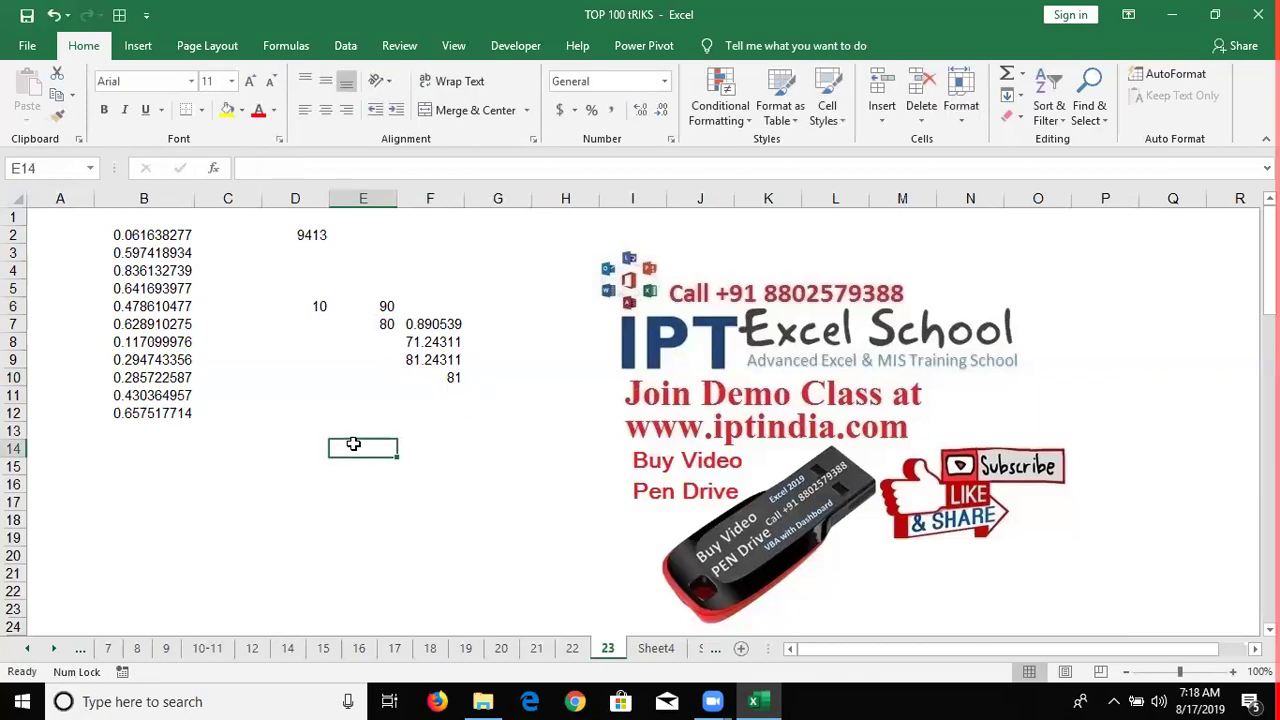
pyautogui.click(310, 404)
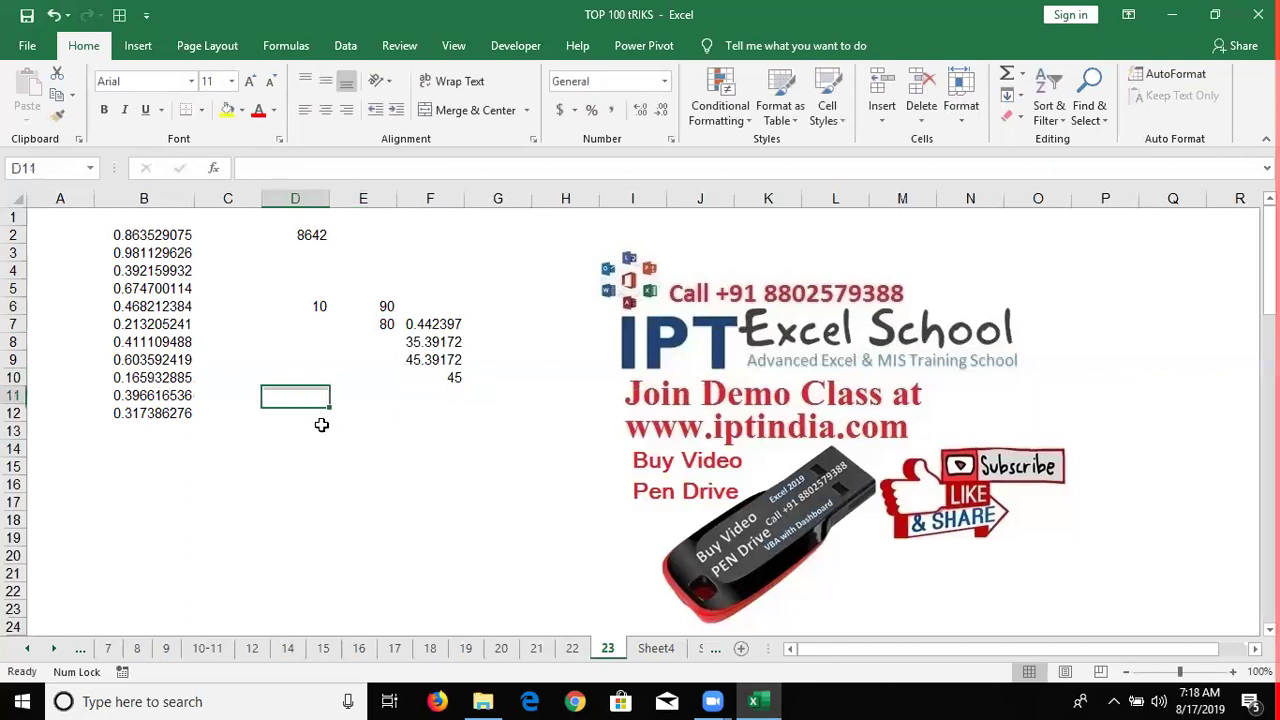
pyautogui.click(322, 425)
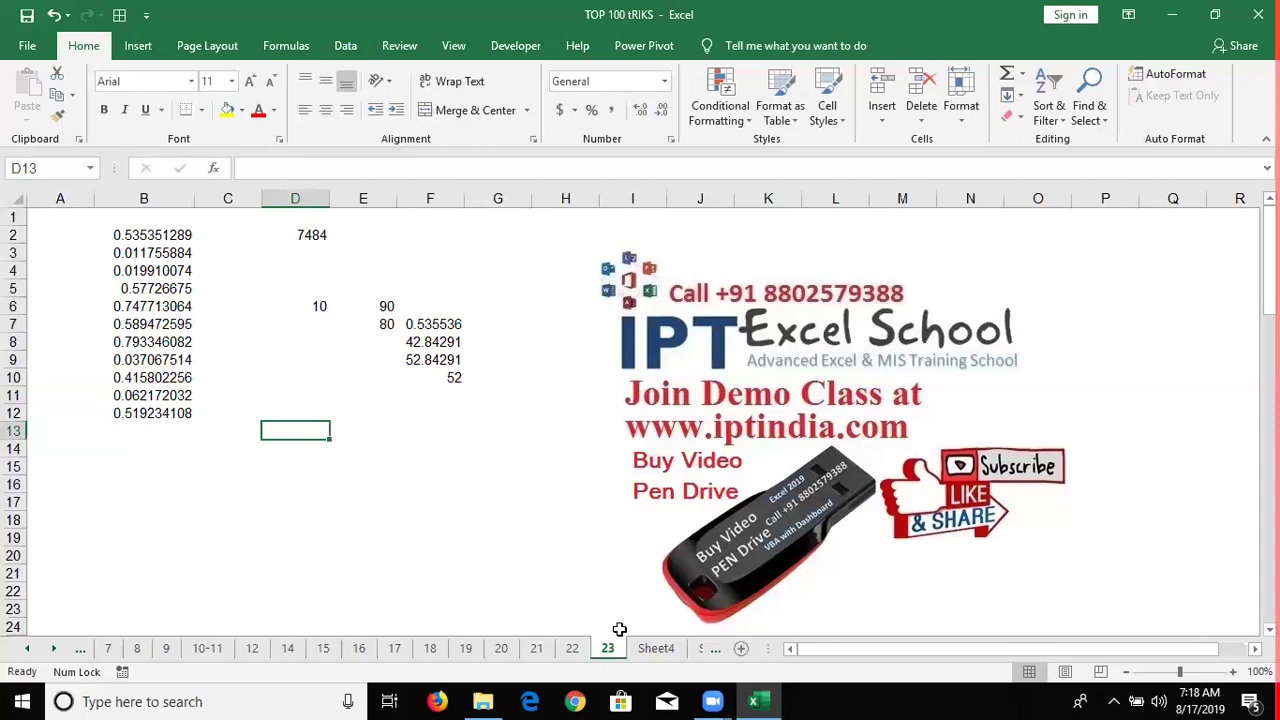
pyautogui.moveTo(613, 652); pyautogui.dragTo(645, 658)
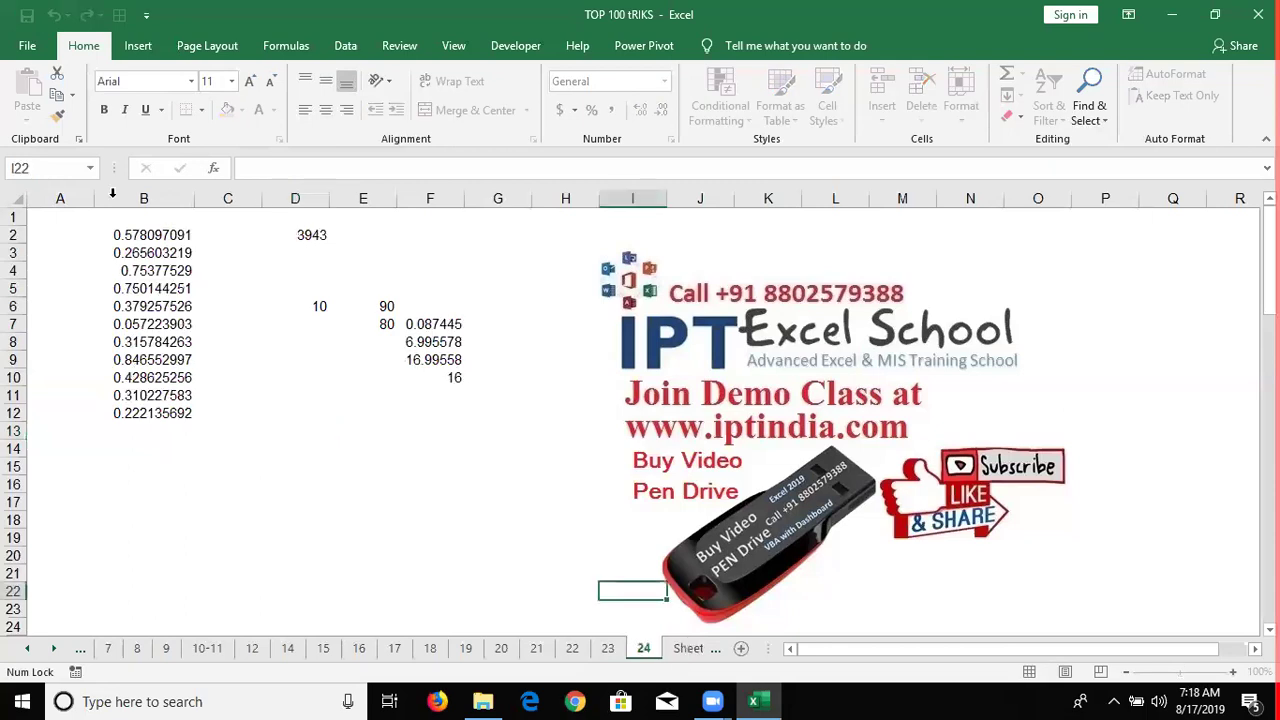
pyautogui.moveTo(112, 193); pyautogui.dragTo(422, 237)
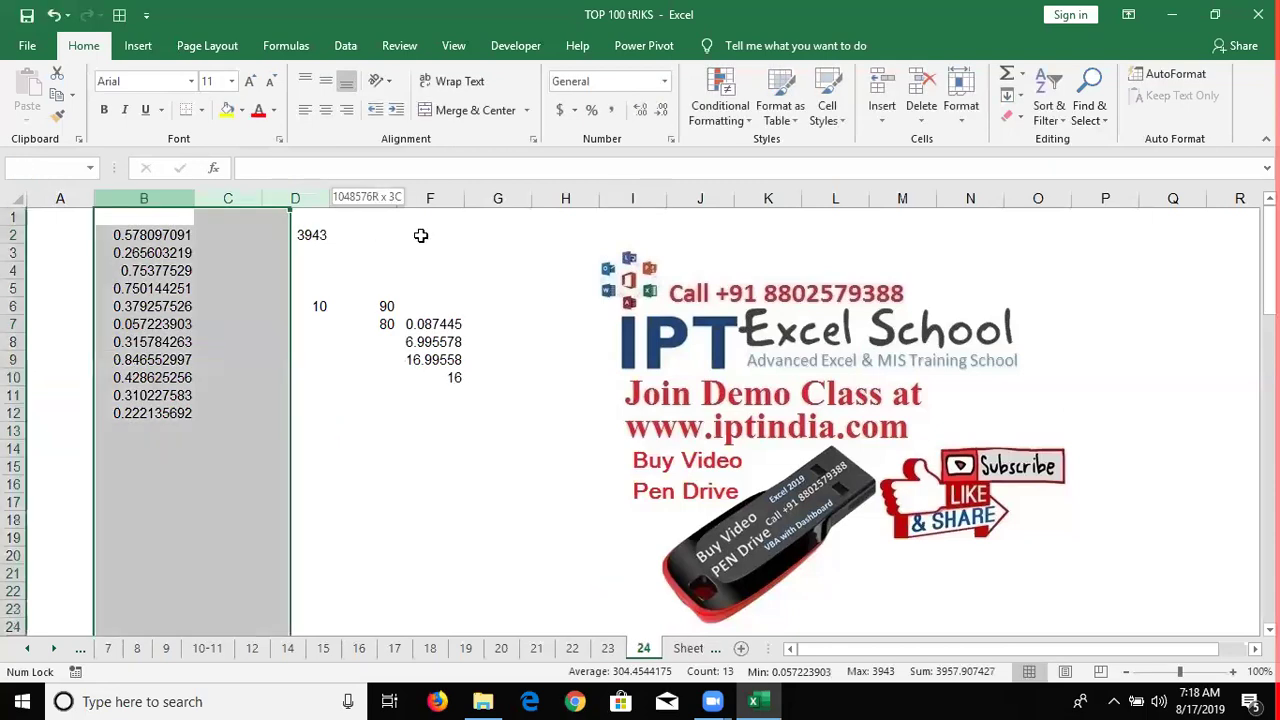
pyautogui.press('Delete')
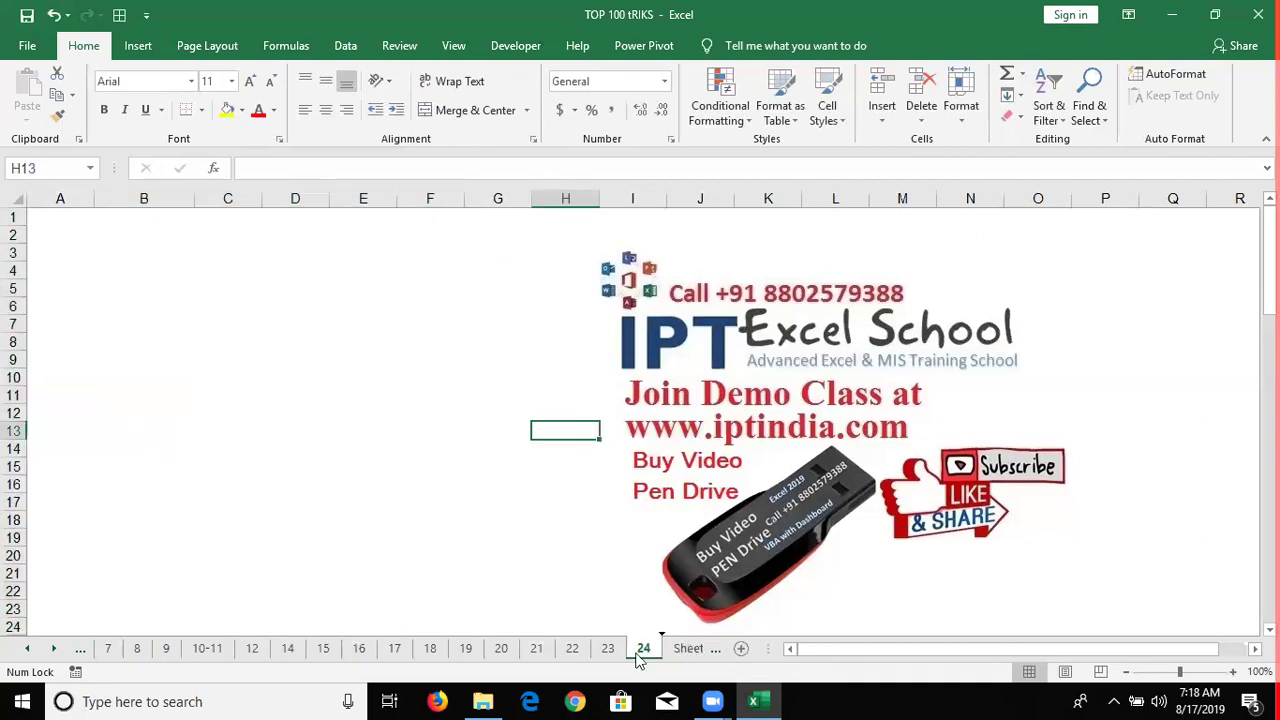
# Step: Duplicate sheet 24 as 24 (2) and select cell B2
pyautogui.moveTo(697, 641); pyautogui.dragTo(642, 650)
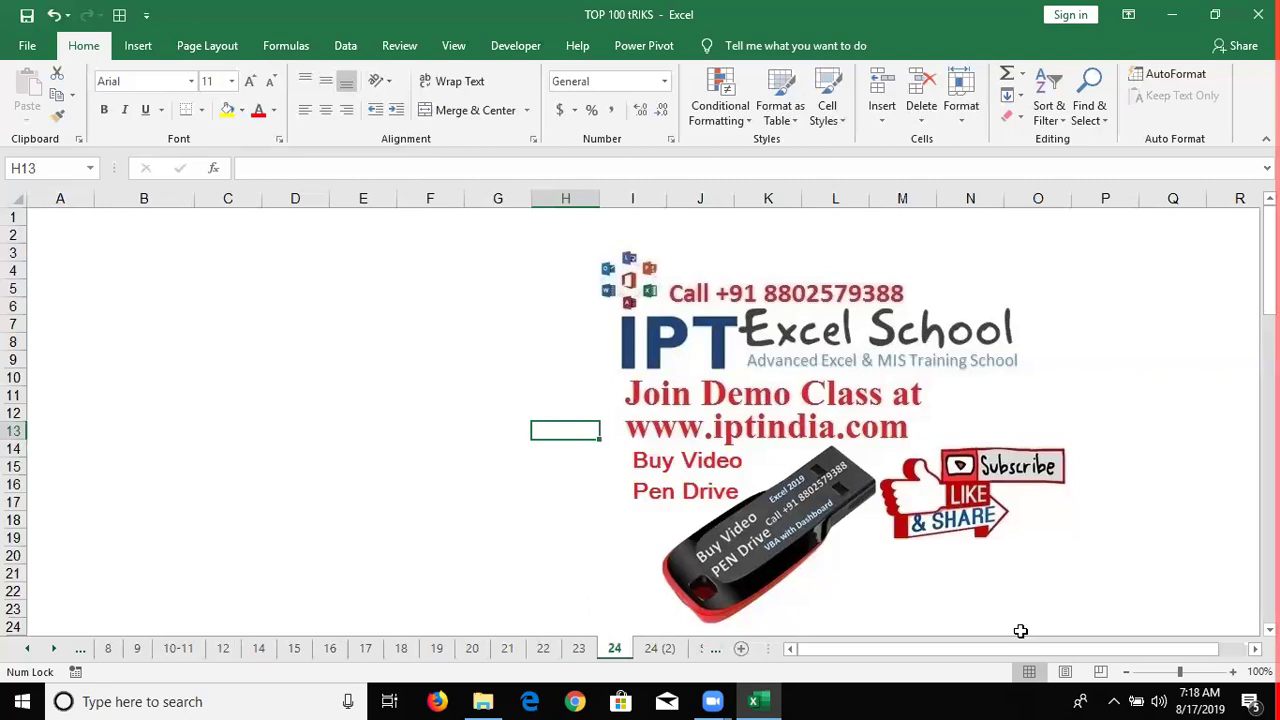
pyautogui.click(1116, 698)
pyautogui.click(144, 240)
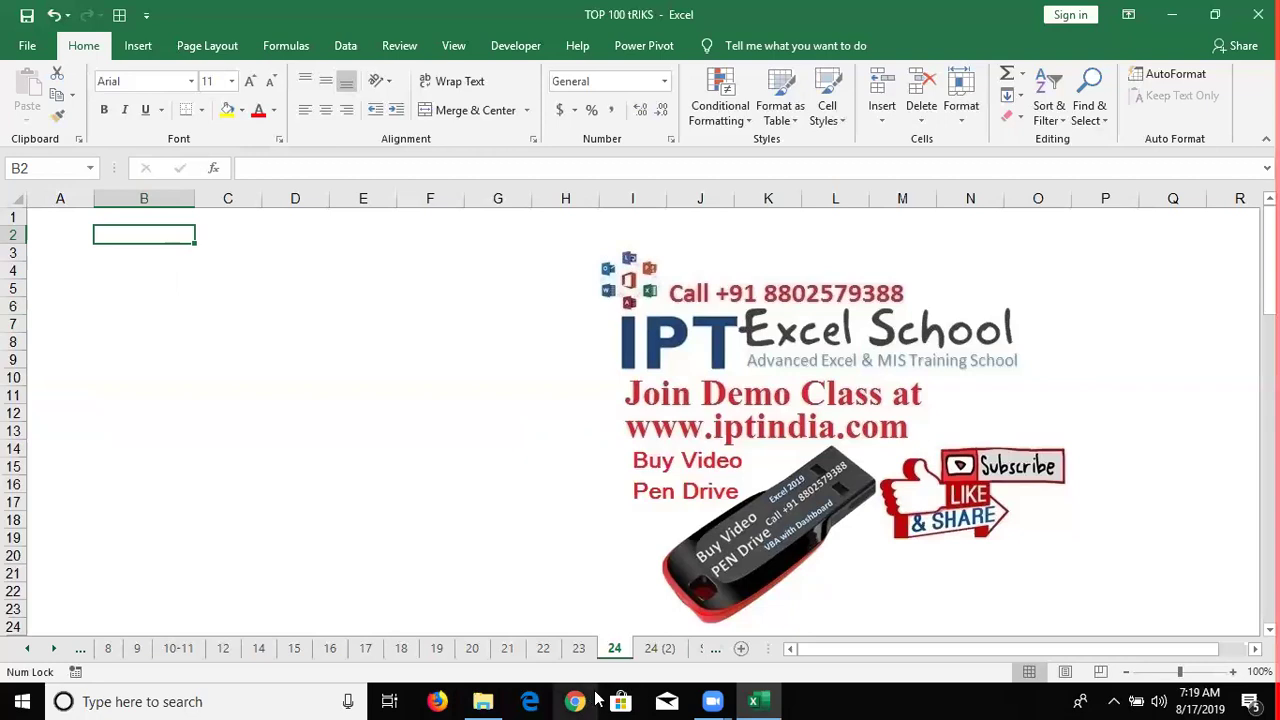
# Step: Launch Word, dismiss the default-program prompt, and start a blank document
pyautogui.click(592, 700)
pyautogui.write('wor')
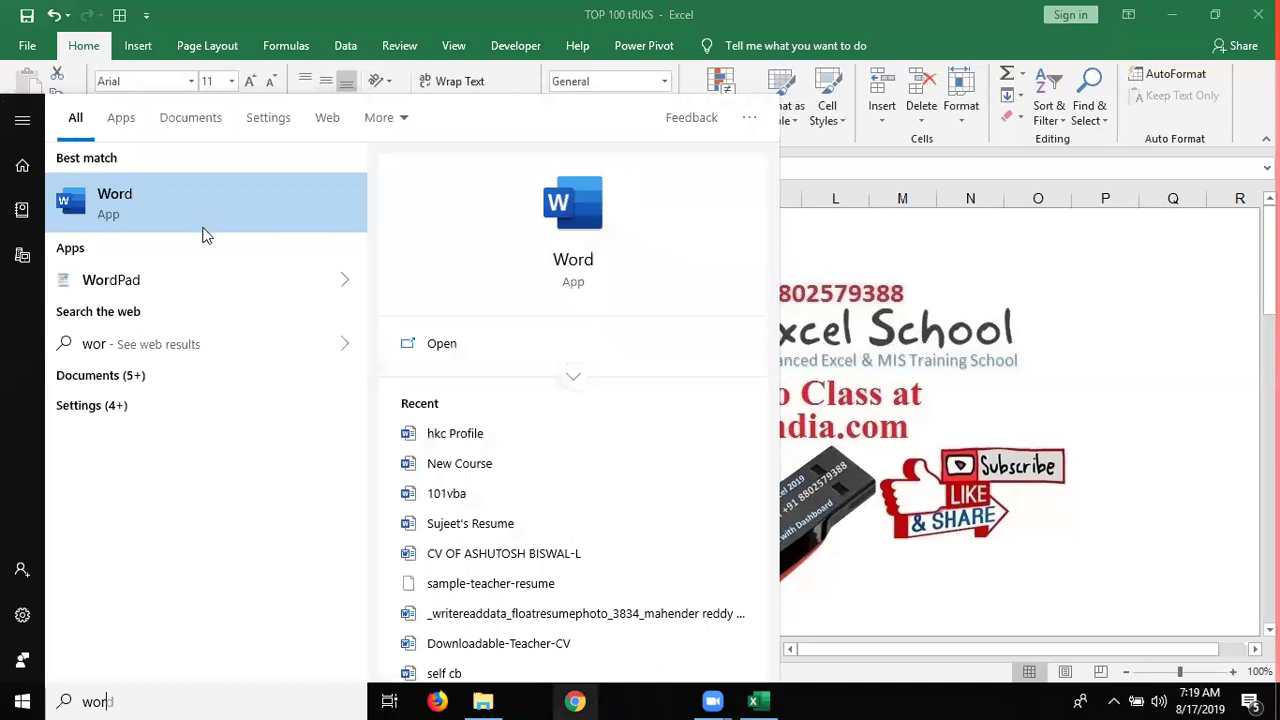
pyautogui.click(204, 233)
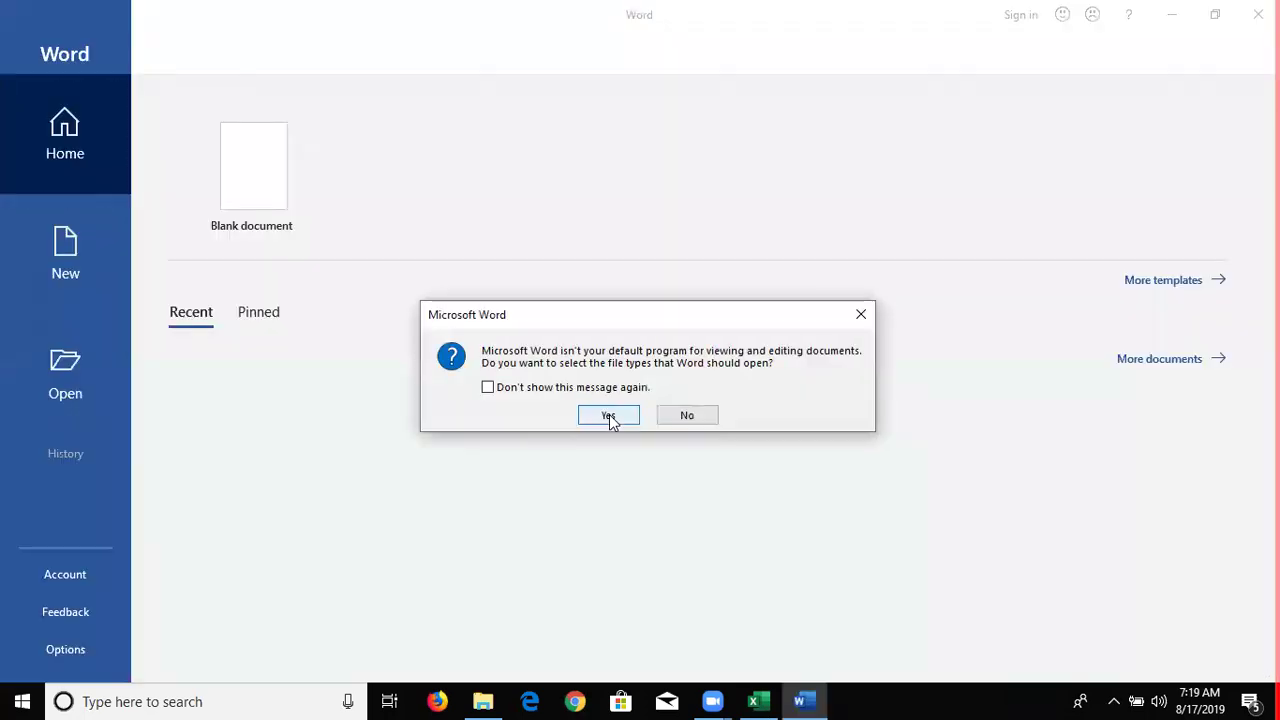
pyautogui.press('Escape')
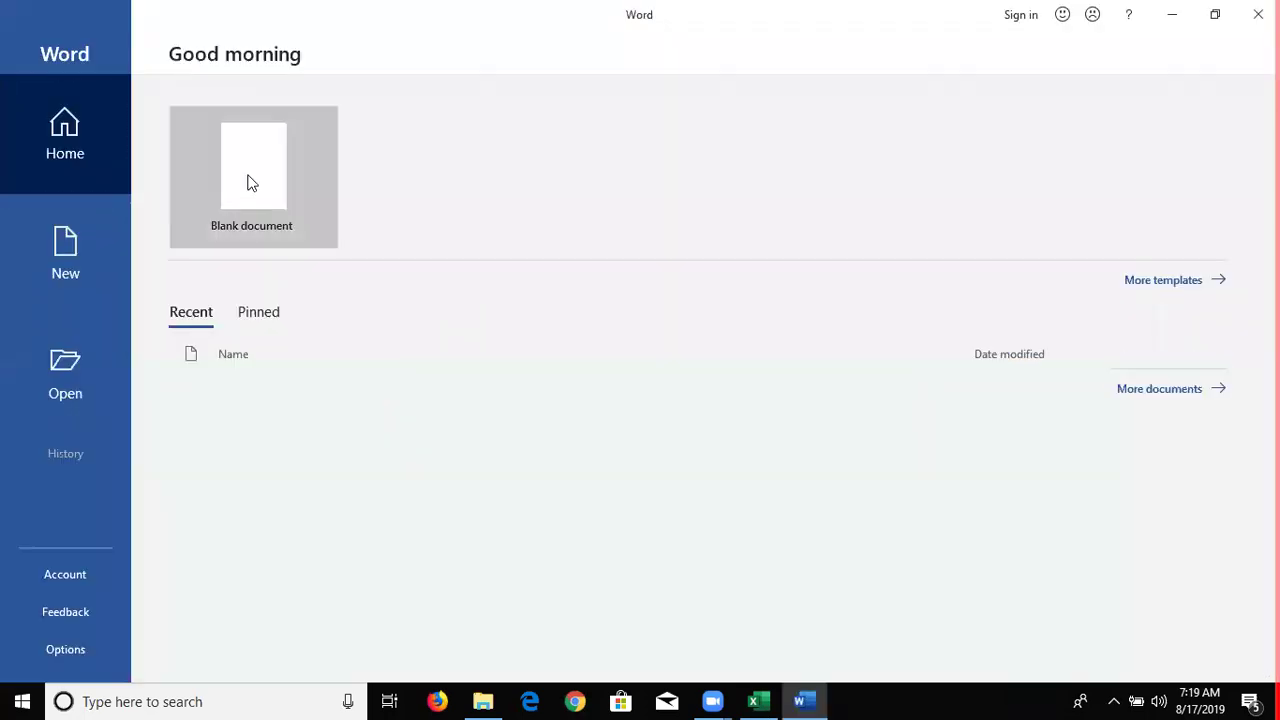
pyautogui.click(251, 183)
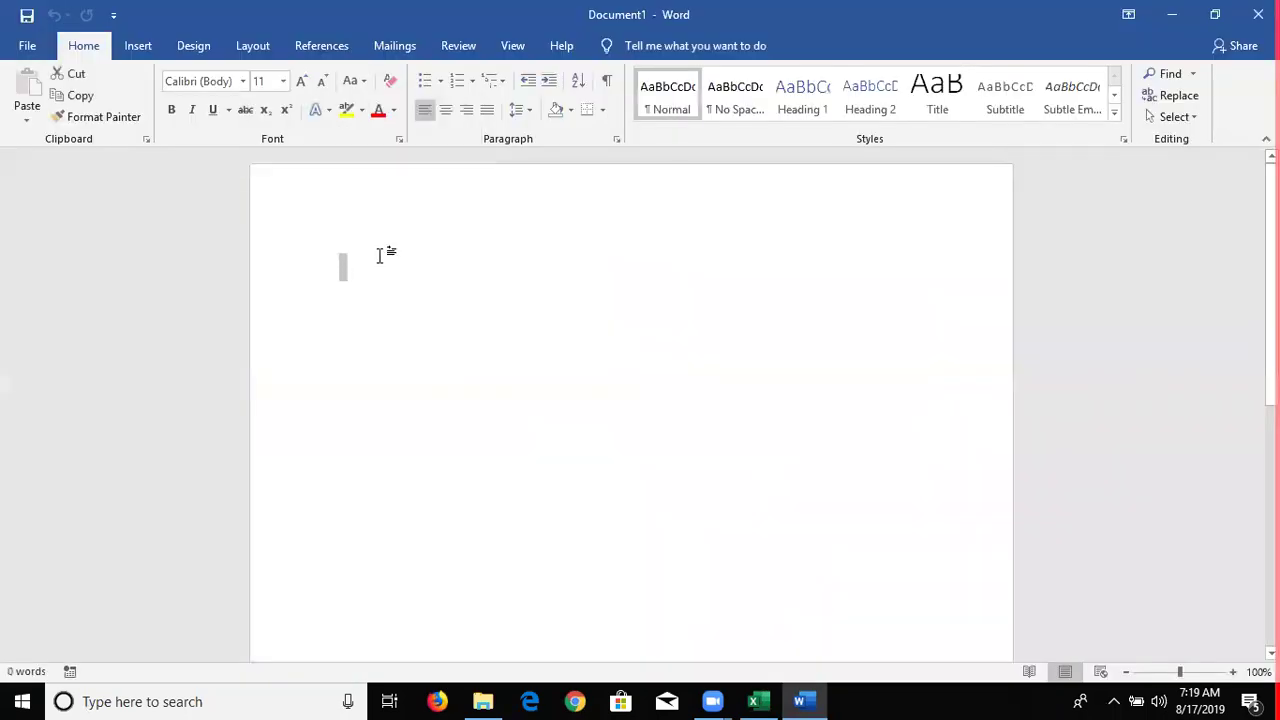
# Step: Generate sample paragraphs in Document1 with =rand()
pyautogui.write('=ra')
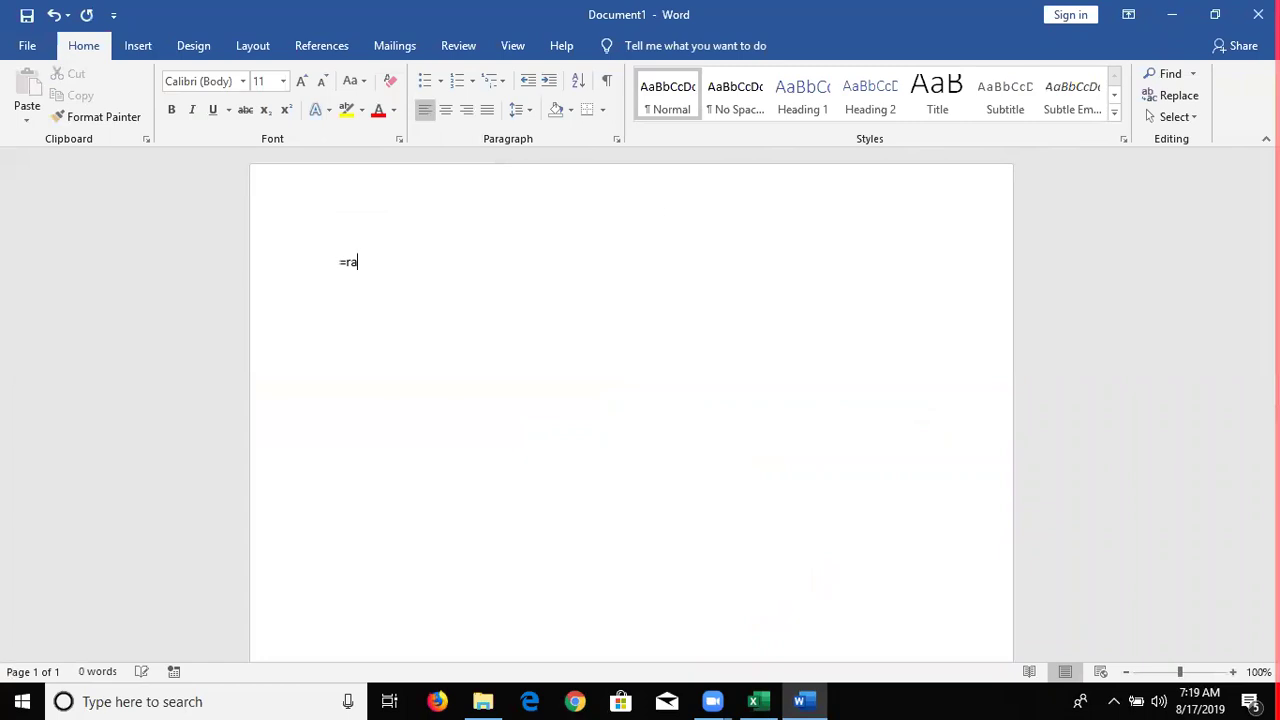
pyautogui.write('nd')
pyautogui.write('(')
pyautogui.write(')')
pyautogui.press('Return')
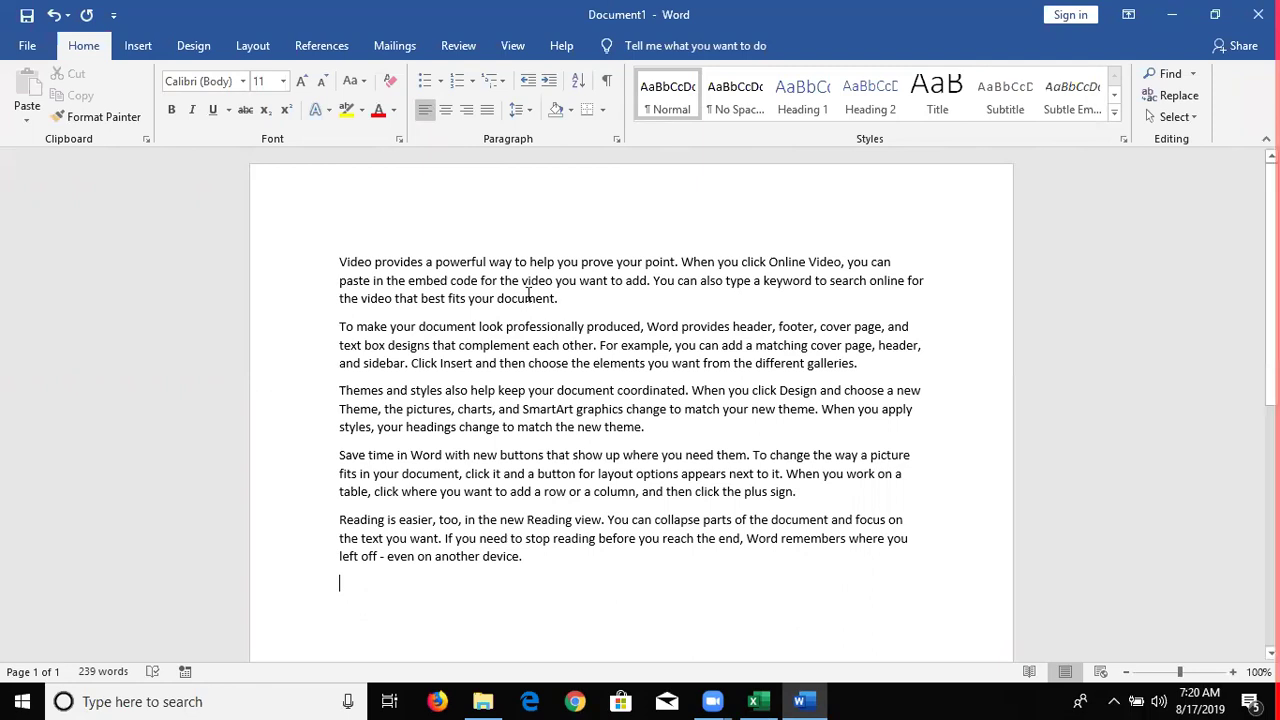
# Step: Paste Word's first sample paragraph into cell B2 of the TOP 100 tRIKS workbook
pyautogui.tripleClick(357, 250)
pyautogui.hotkey('ctrl', 'c')
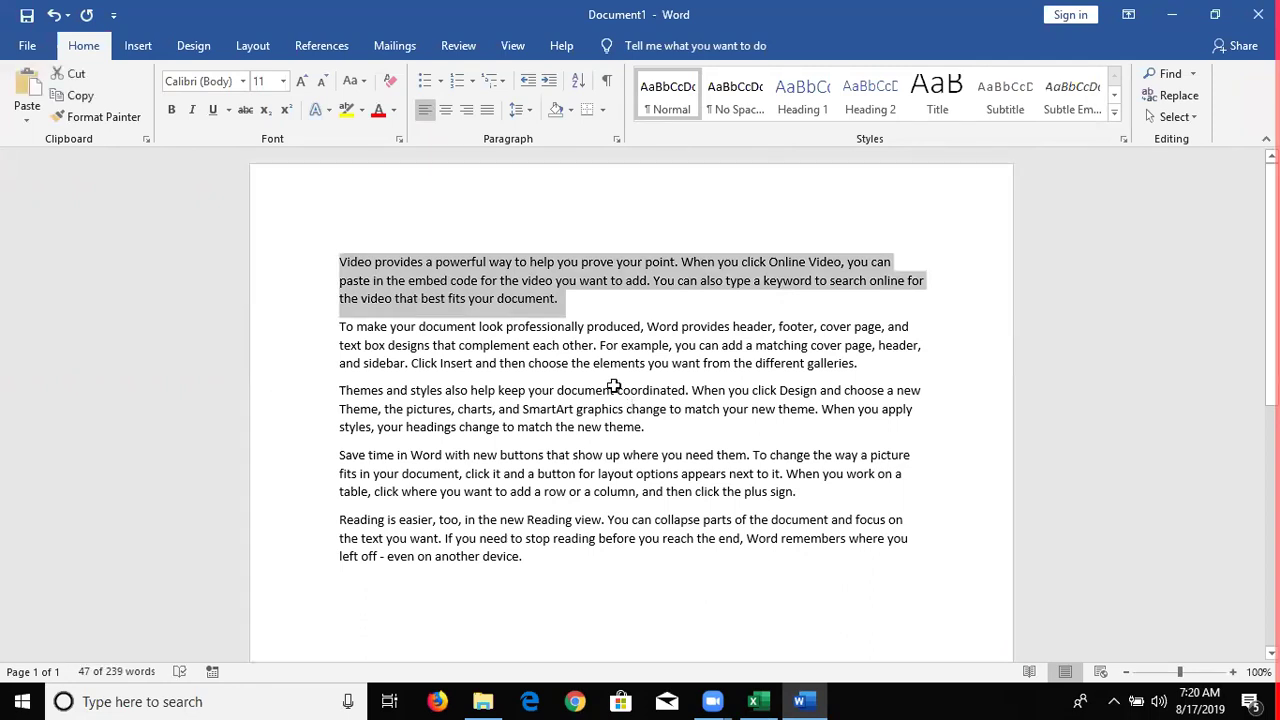
pyautogui.hotkey('alt', 'Tab')
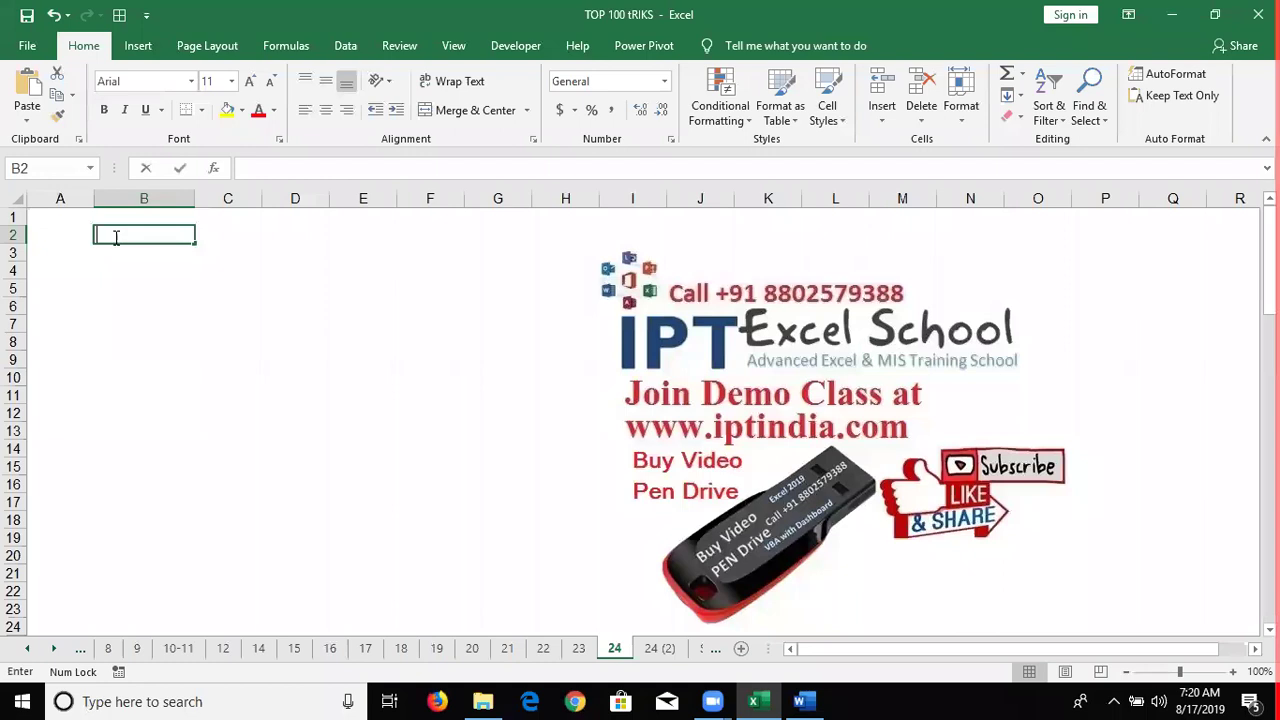
pyautogui.hotkey('ctrl', 'v')
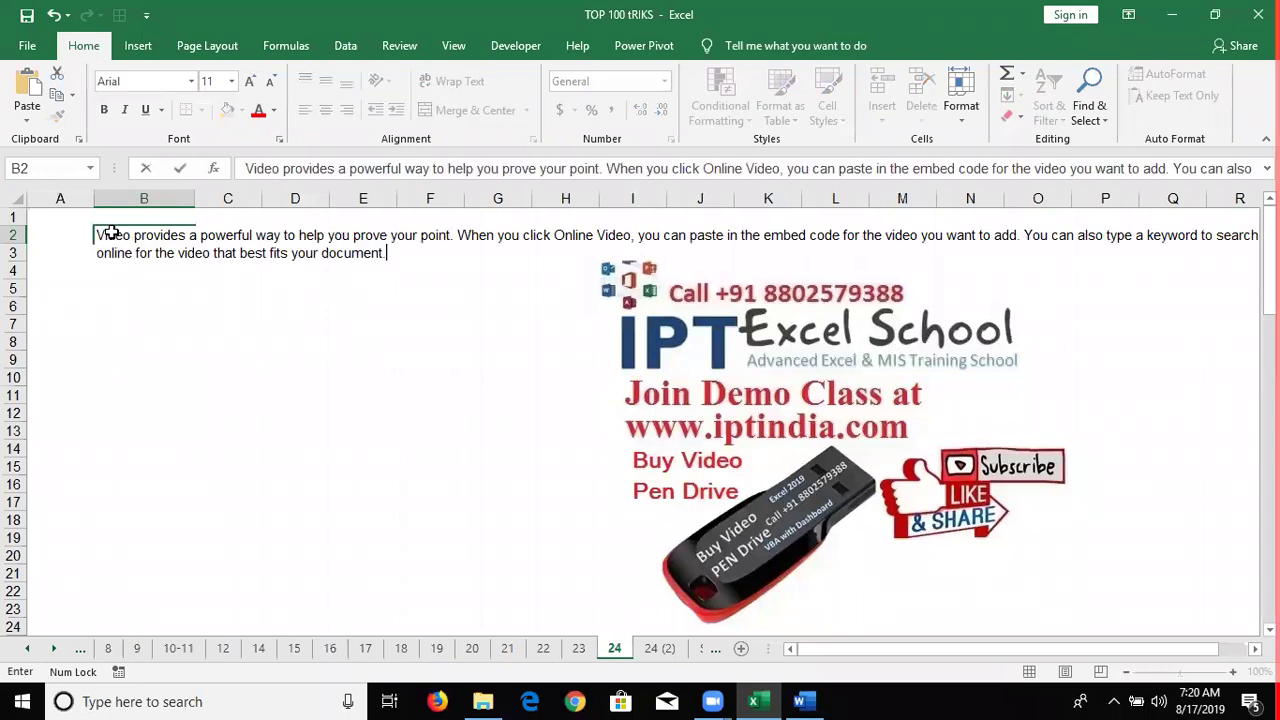
pyautogui.press('Return')
pyautogui.press('Up')
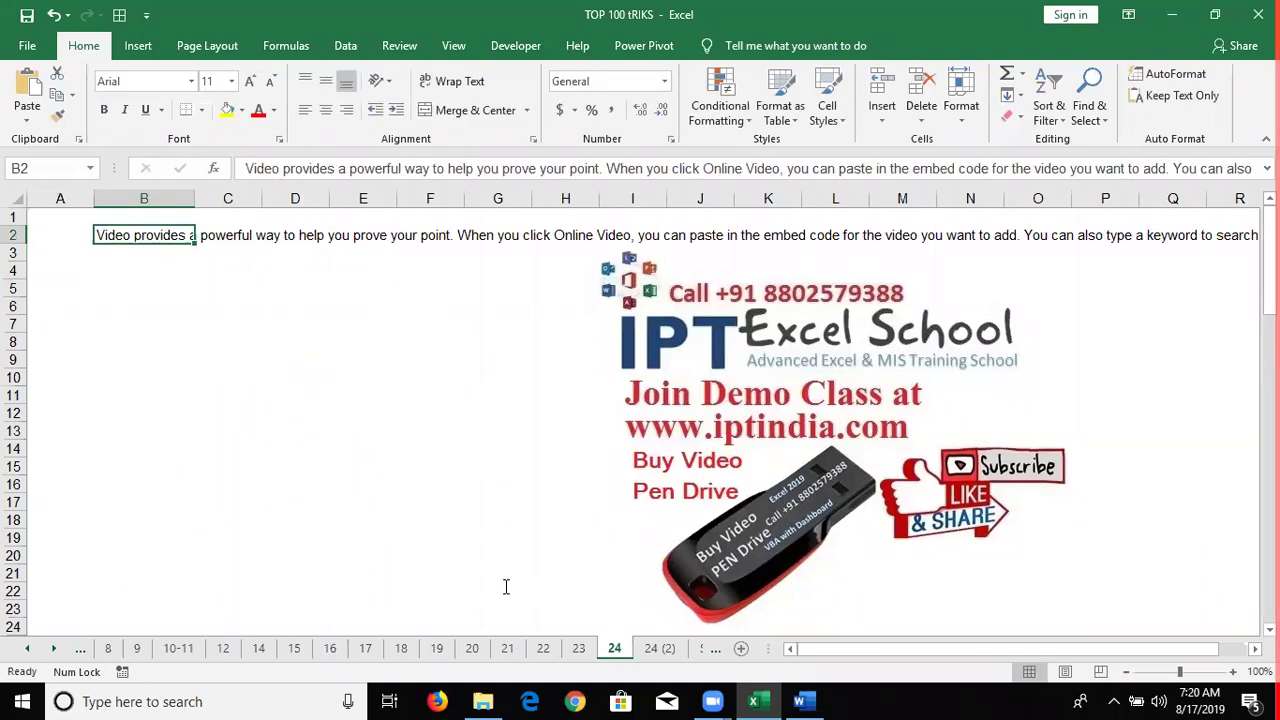
# Step: Adjust the text selection in the Word document, then return to Excel at B3
pyautogui.hotkey('alt', 'Tab')
pyautogui.click(508, 568)
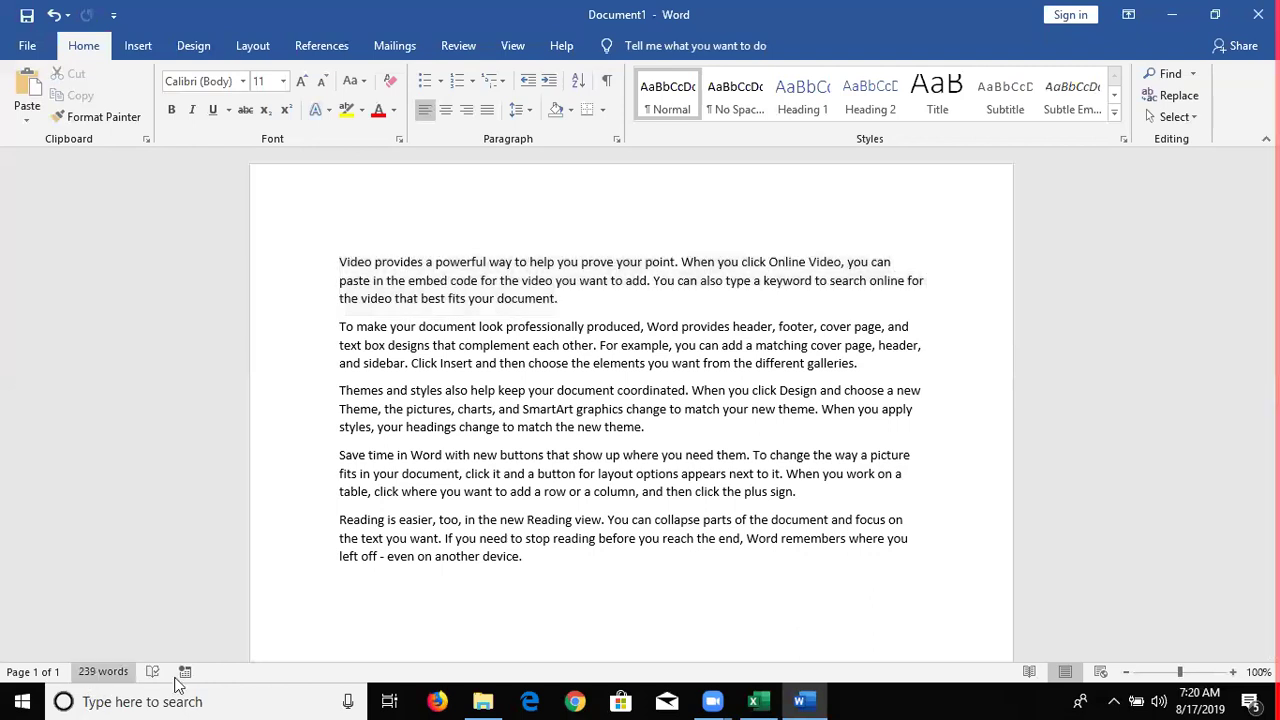
pyautogui.keyDown('shift'); pyautogui.click(384, 409); pyautogui.keyUp('shift')
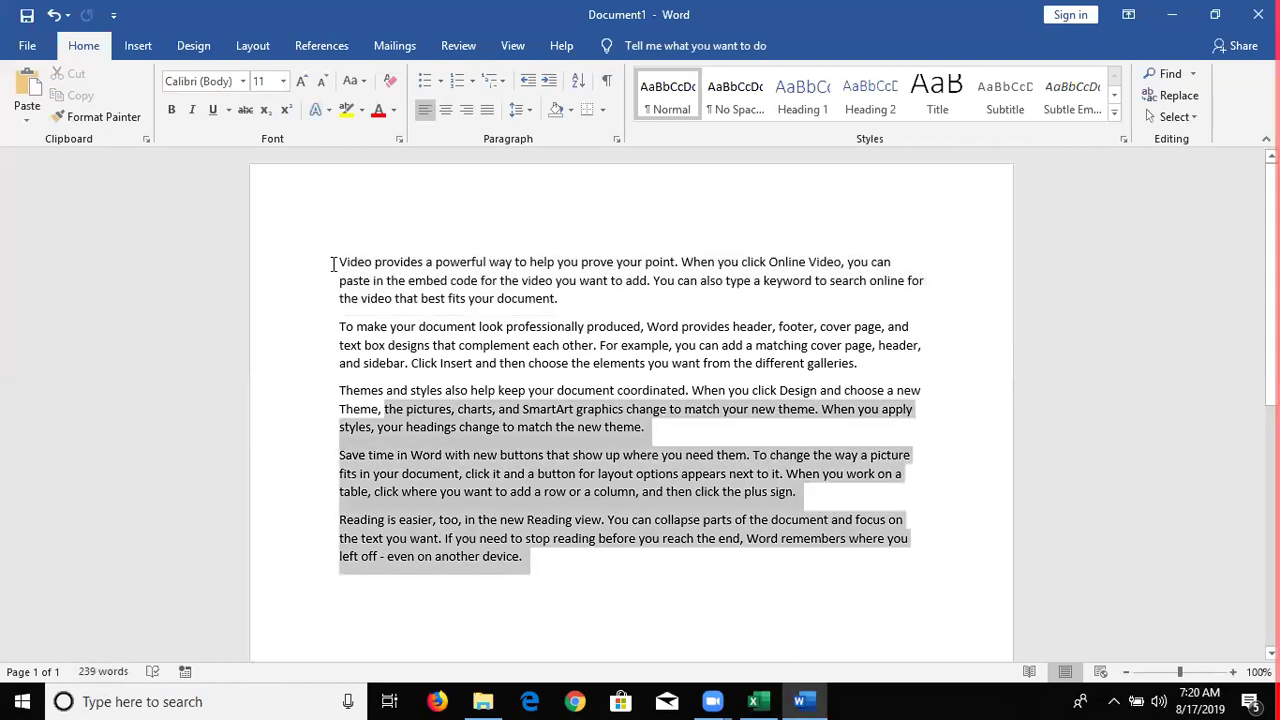
pyautogui.hotkey('ctrl', 'a')
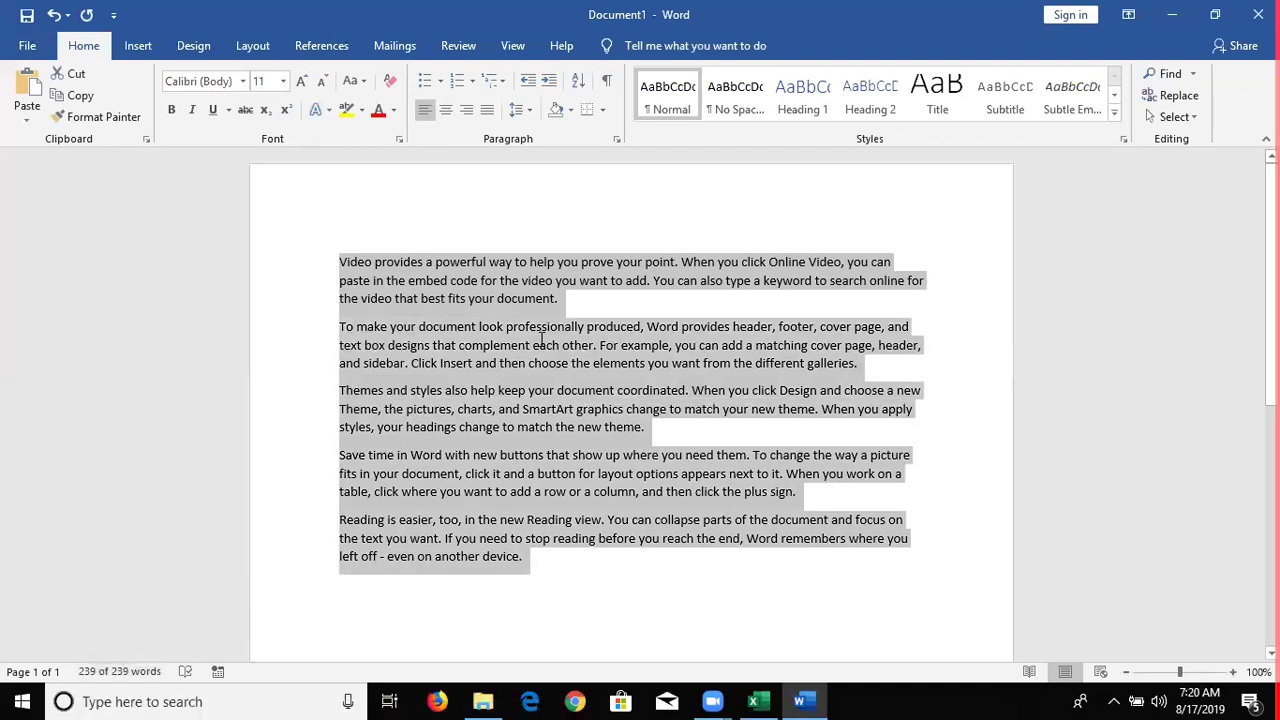
pyautogui.click(567, 296)
pyautogui.keyDown('shift'); pyautogui.click(374, 262); pyautogui.keyUp('shift')
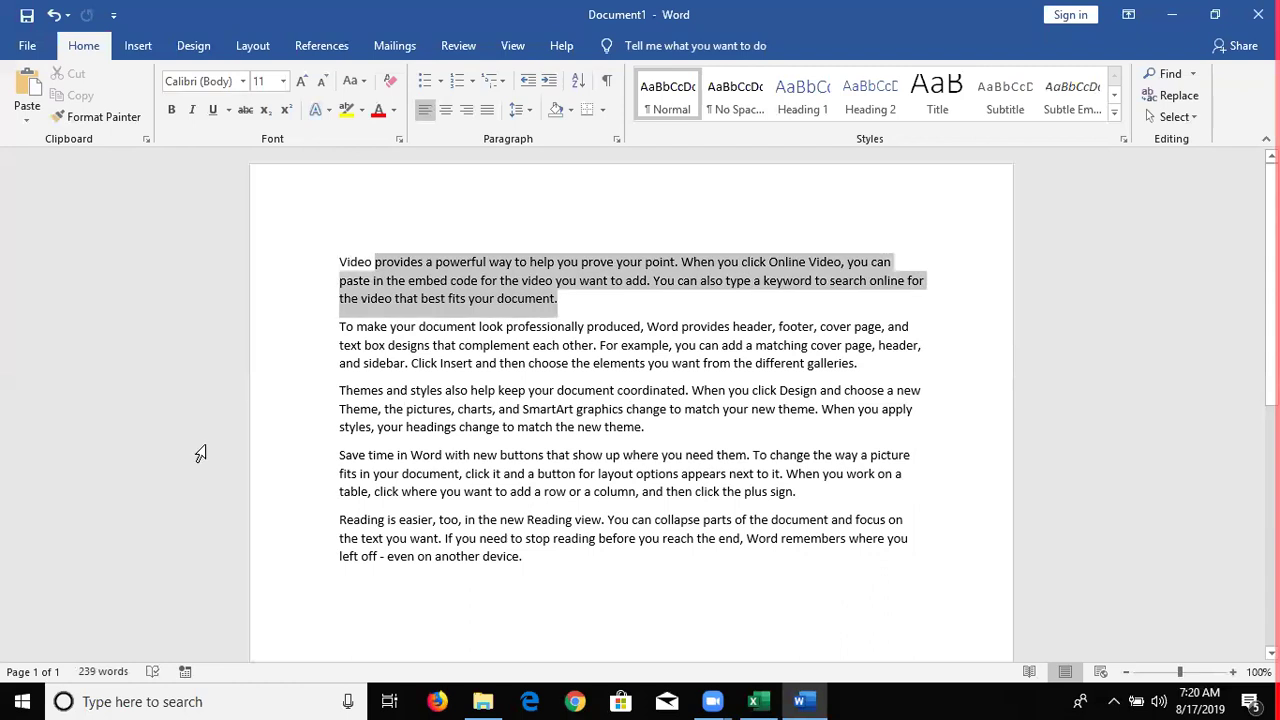
pyautogui.hotkey('shift', 'Home')
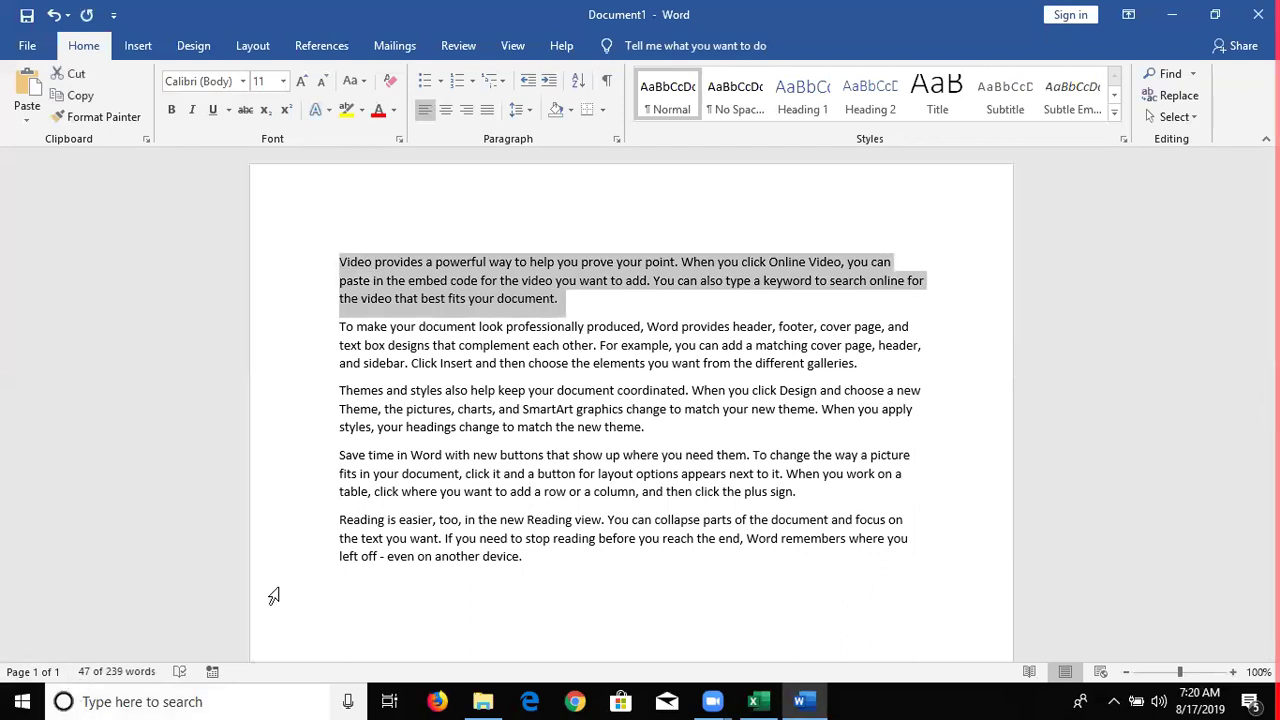
pyautogui.click(288, 560)
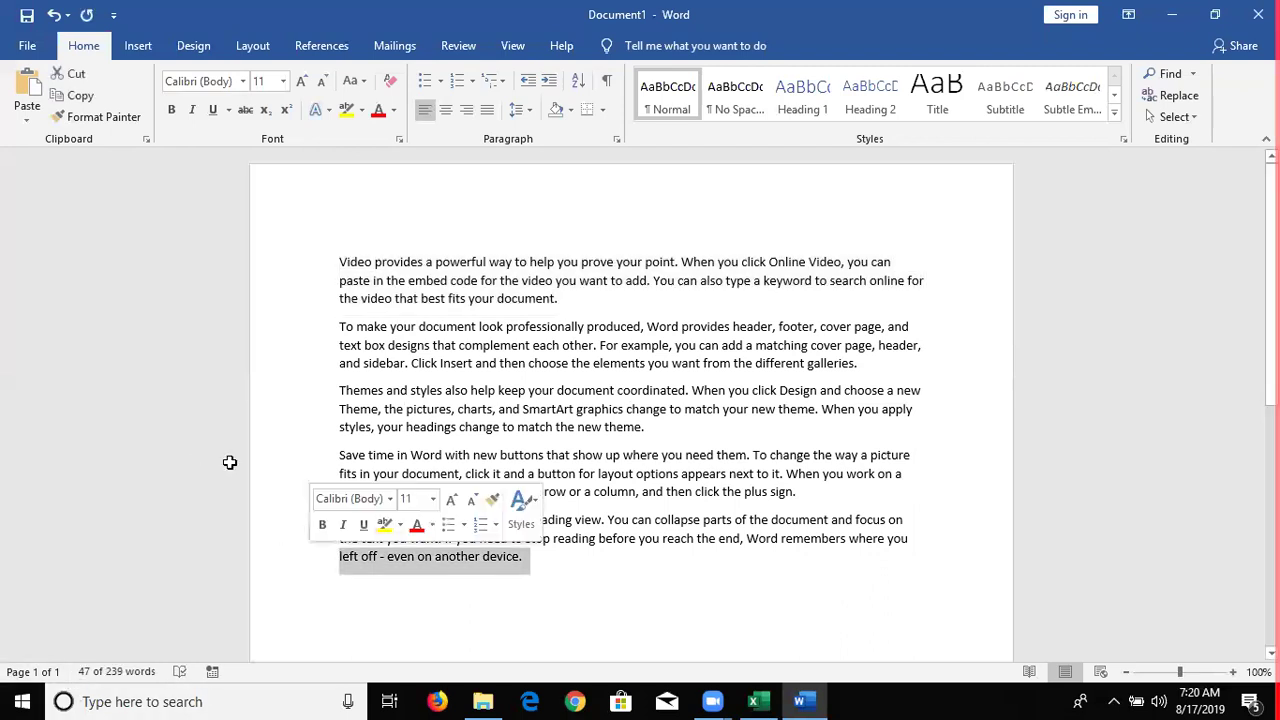
pyautogui.hotkey('alt', 'Tab')
pyautogui.press('Return')
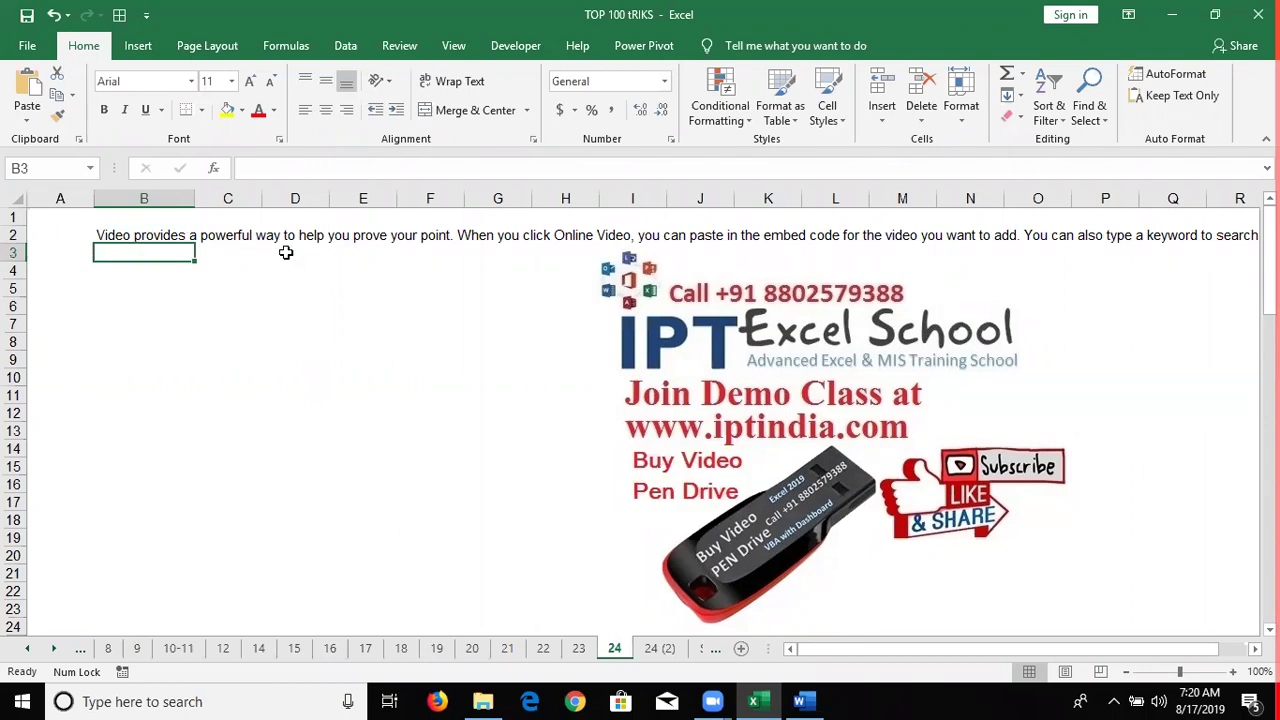
# Step: Enter =LEN(B2) in B3 to count the paragraph's 240 characters
pyautogui.write('=le')
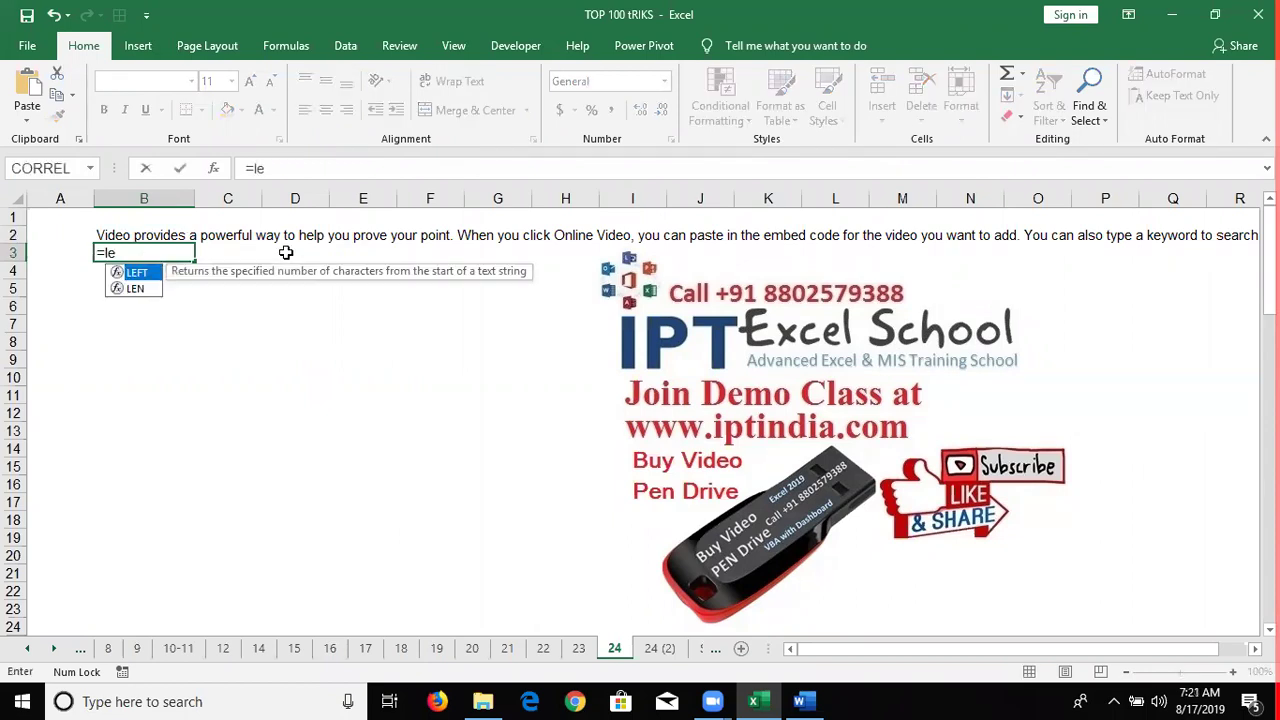
pyautogui.write('n')
pyautogui.press('Tab')
pyautogui.press('Up')
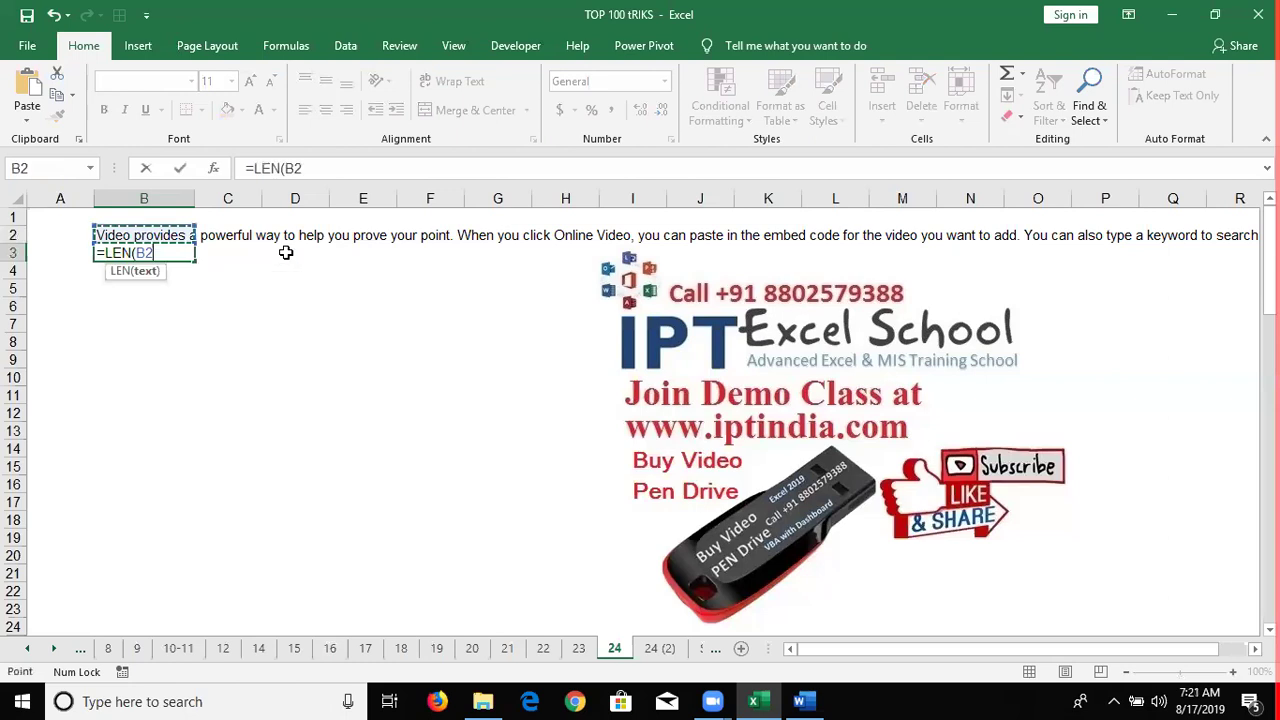
pyautogui.hotkey('ctrl', 'Return')
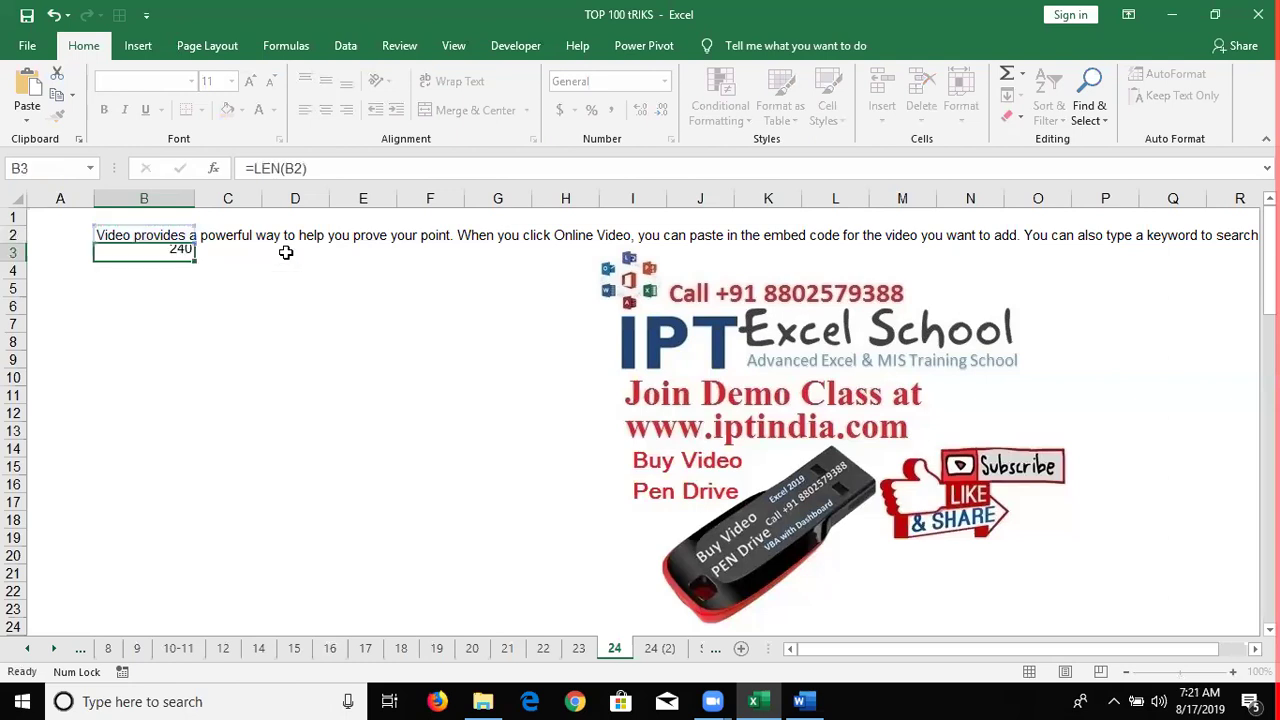
pyautogui.press('Return')
# Step: Build =SUBSTITUTE(B2," ","") in B4 to strip the paragraph's spaces
pyautogui.write('=')
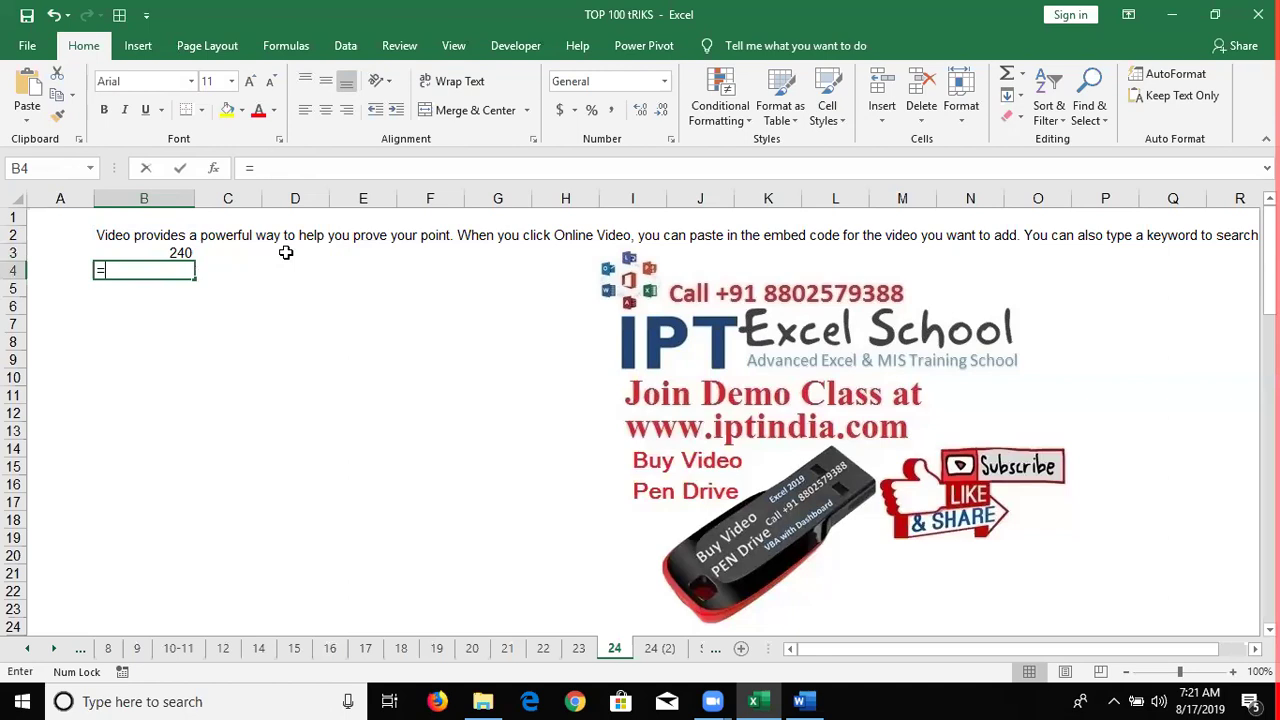
pyautogui.write('sub')
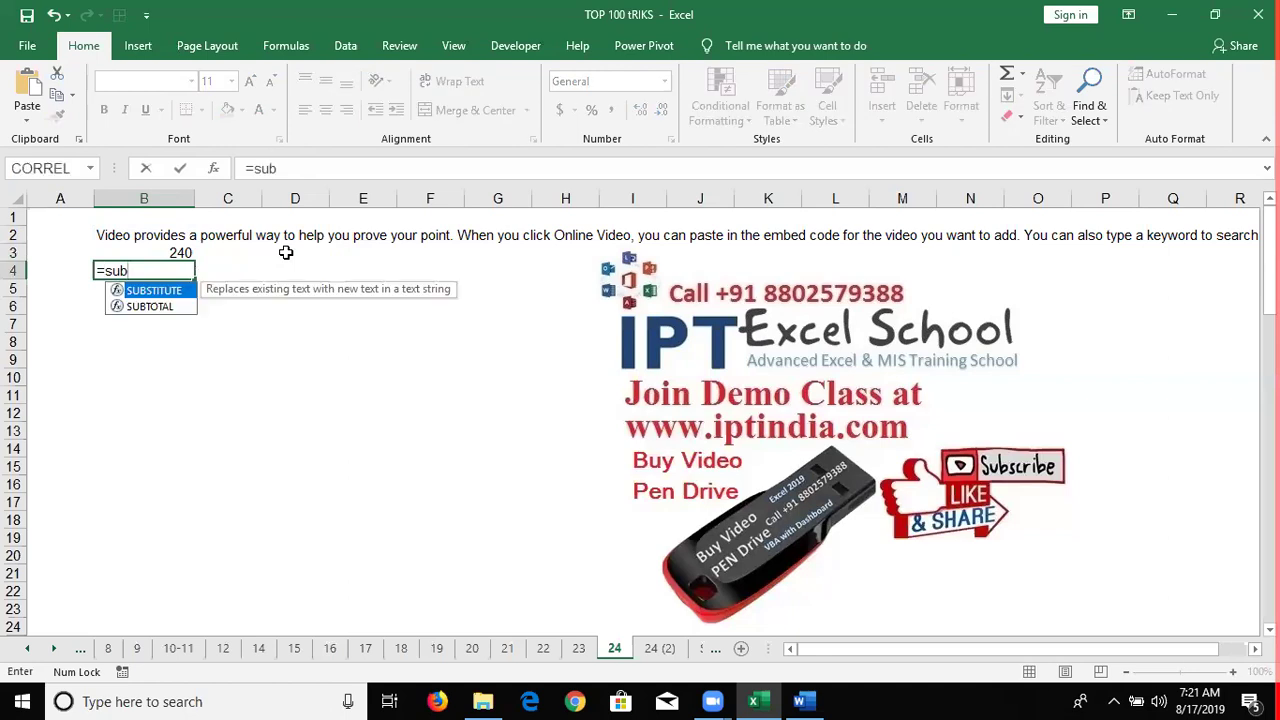
pyautogui.press('Tab')
pyautogui.press('Up')
pyautogui.press('Up')
pyautogui.write(',')
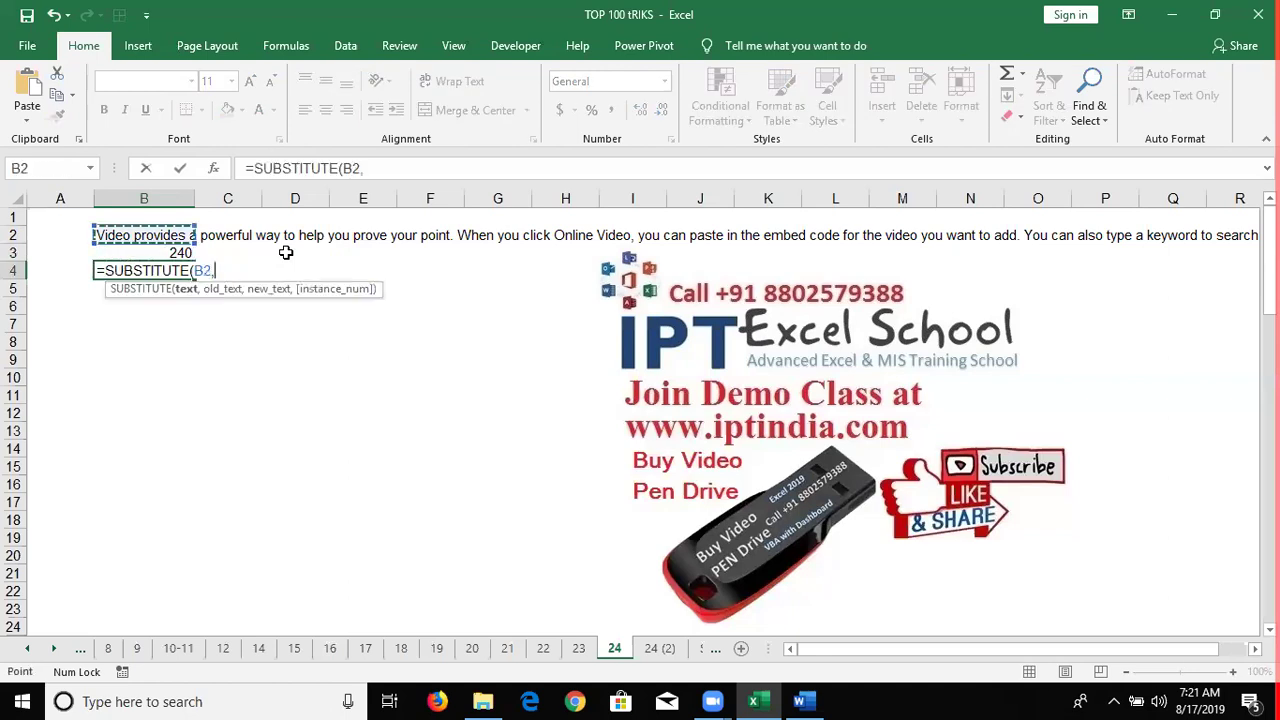
pyautogui.write('"')
pyautogui.write(' ",')
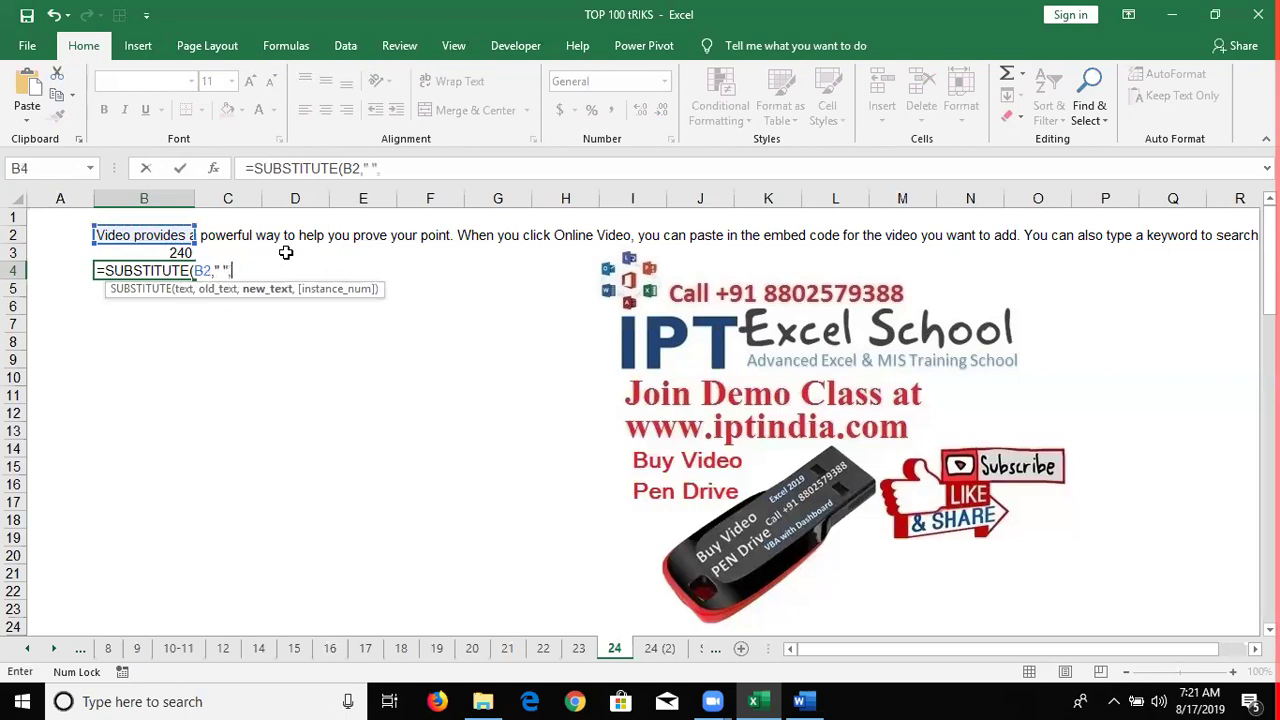
pyautogui.write('"")')
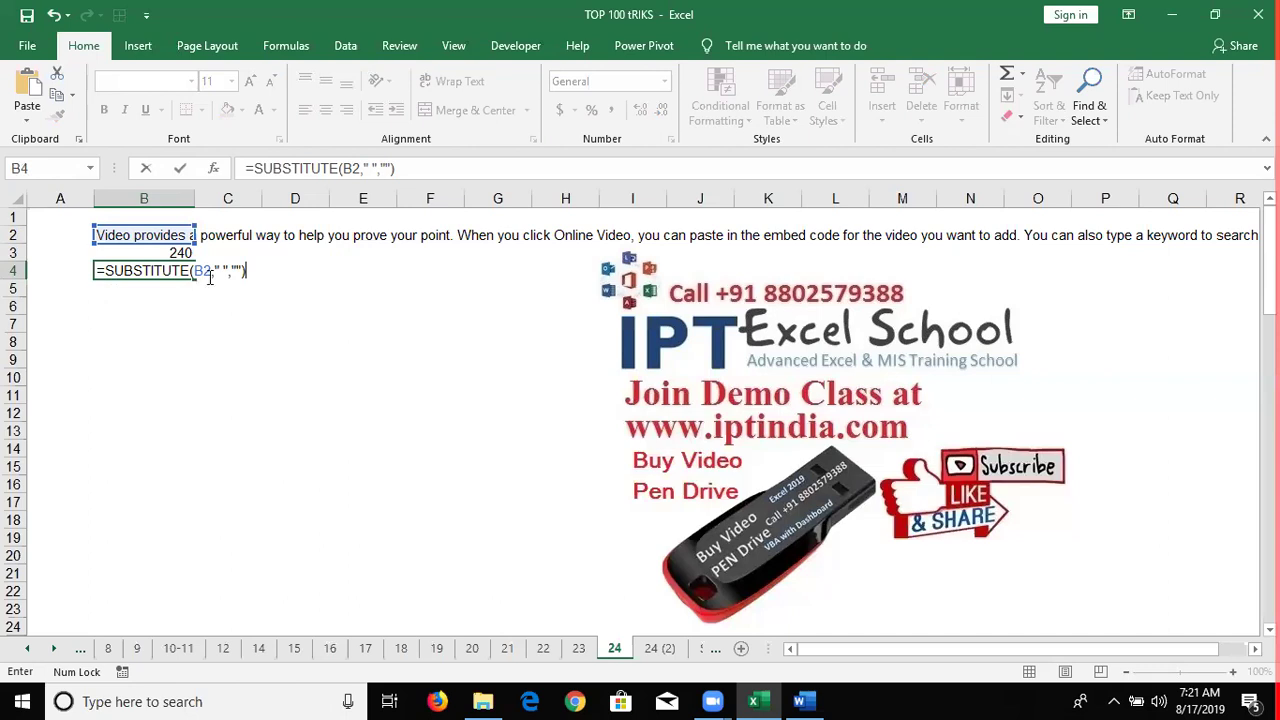
# Step: Commit the SUBSTITUTE formula and enter =LEN(B4) in B5, giving 194
pyautogui.press('Return')
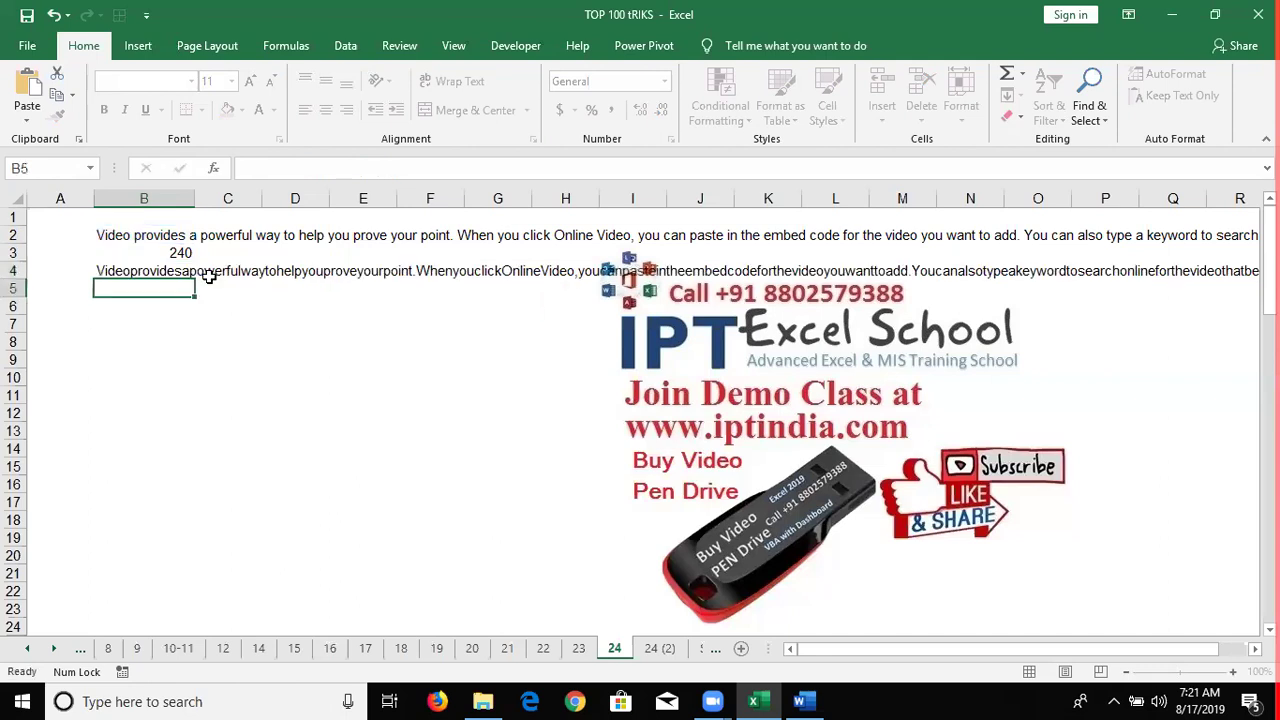
pyautogui.write('=')
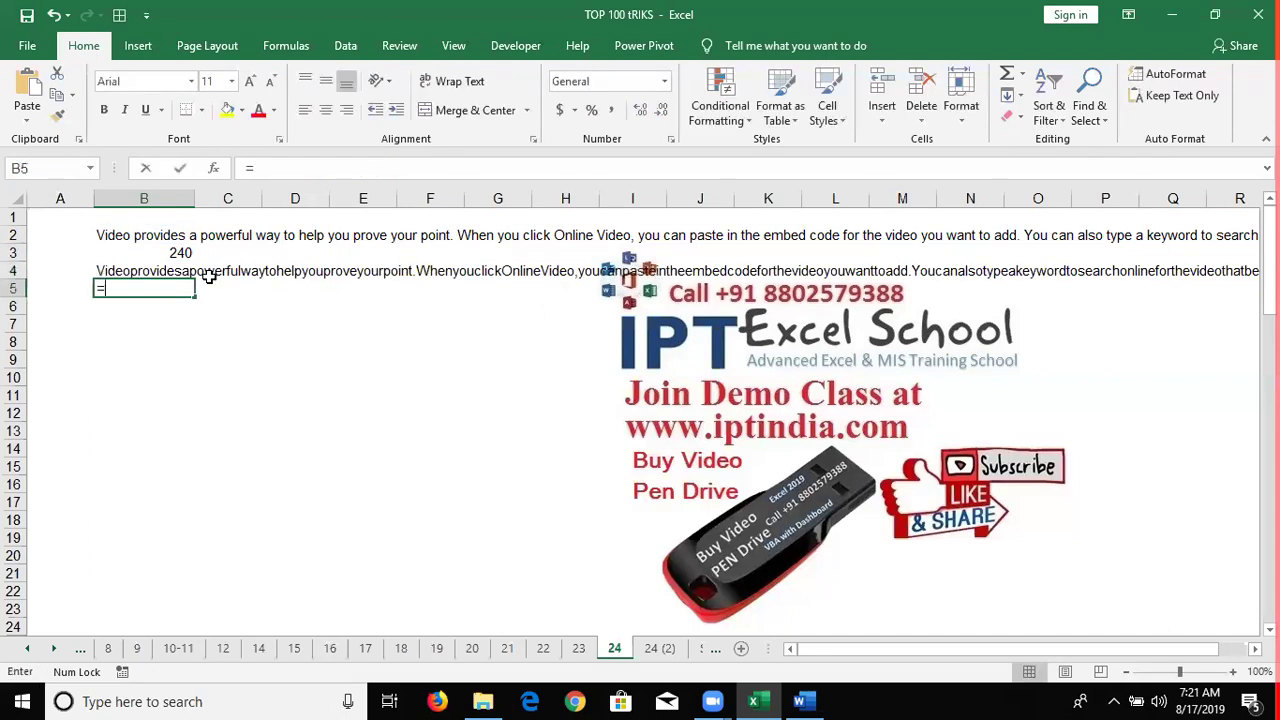
pyautogui.write('len')
pyautogui.press('Tab')
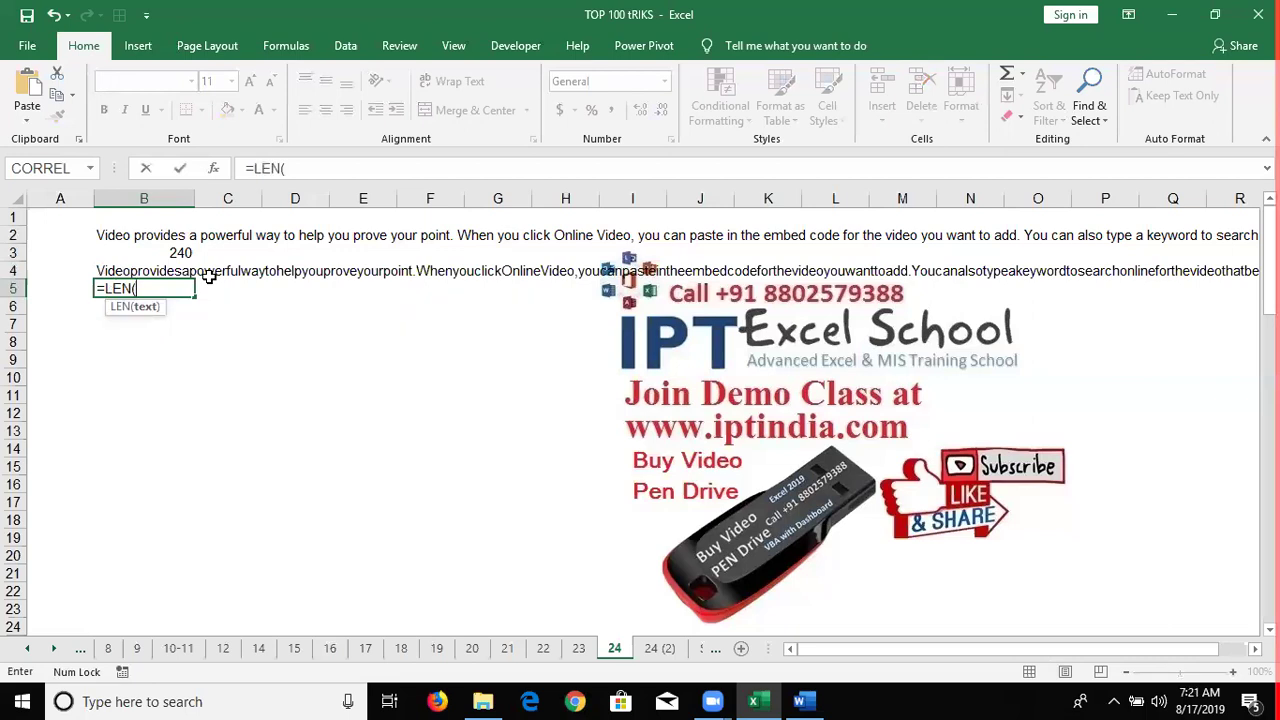
pyautogui.press('Up')
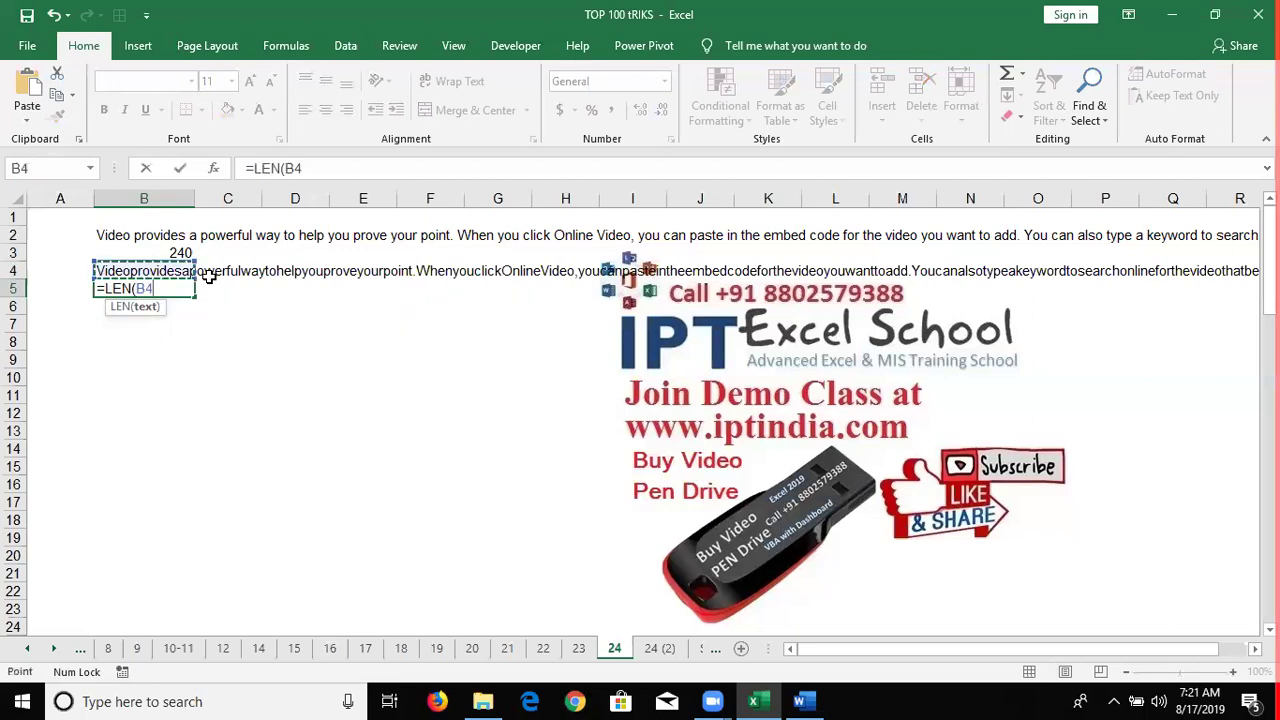
pyautogui.hotkey('ctrl', 'Return')
pyautogui.press('Down')
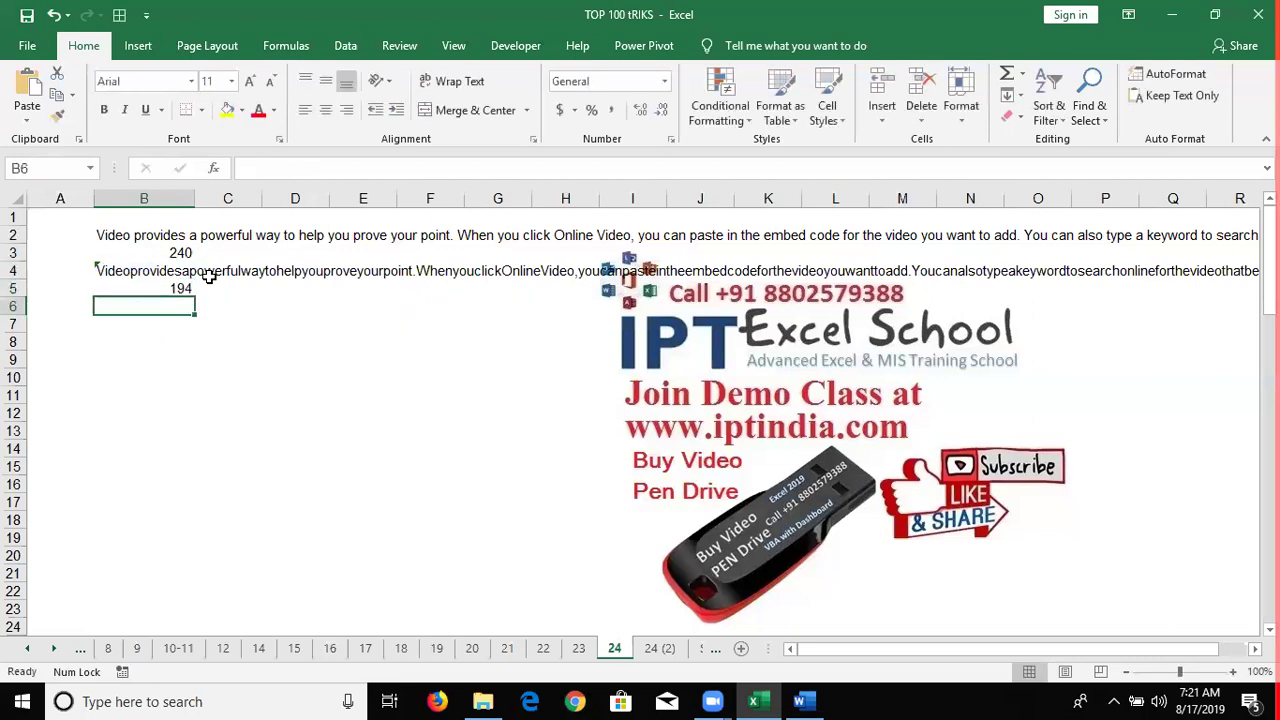
# Step: Enter =B3-B5 in B6 to show 46 spaces, then return to Word
pyautogui.write('=')
pyautogui.press('Up')
pyautogui.press('Up')
pyautogui.press('Up')
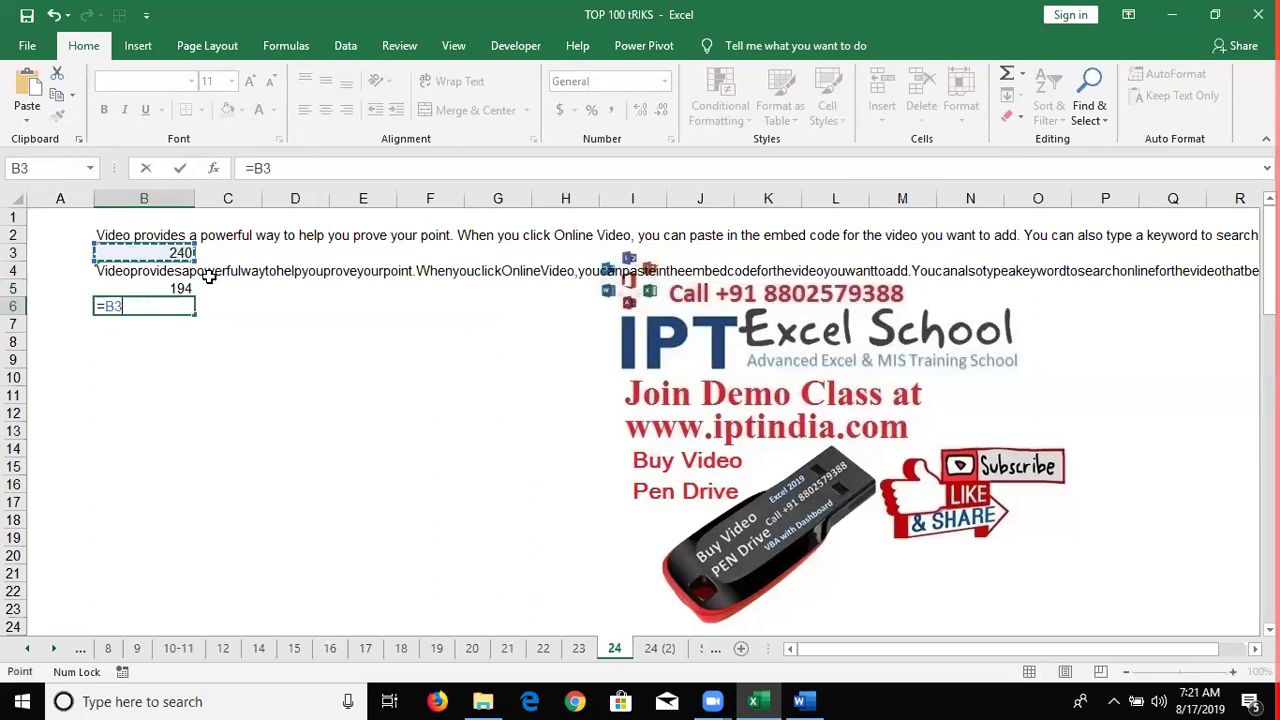
pyautogui.write('-')
pyautogui.press('Up')
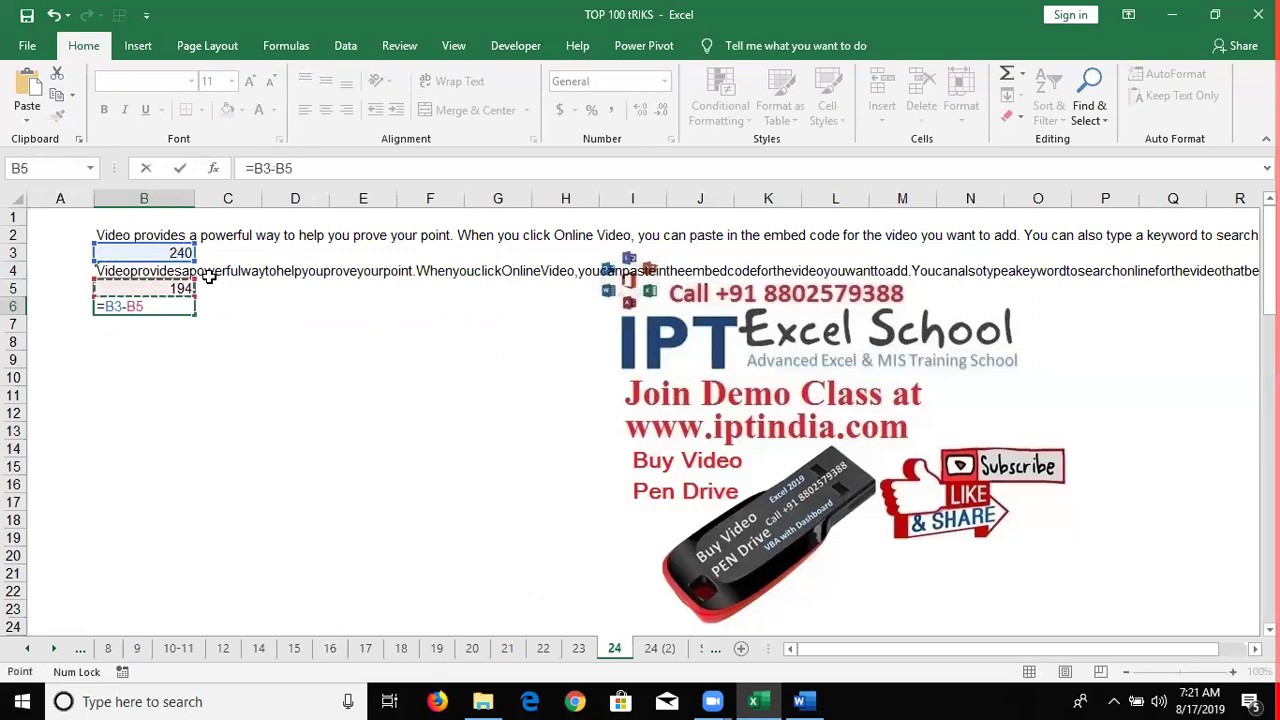
pyautogui.hotkey('ctrl', 'Return')
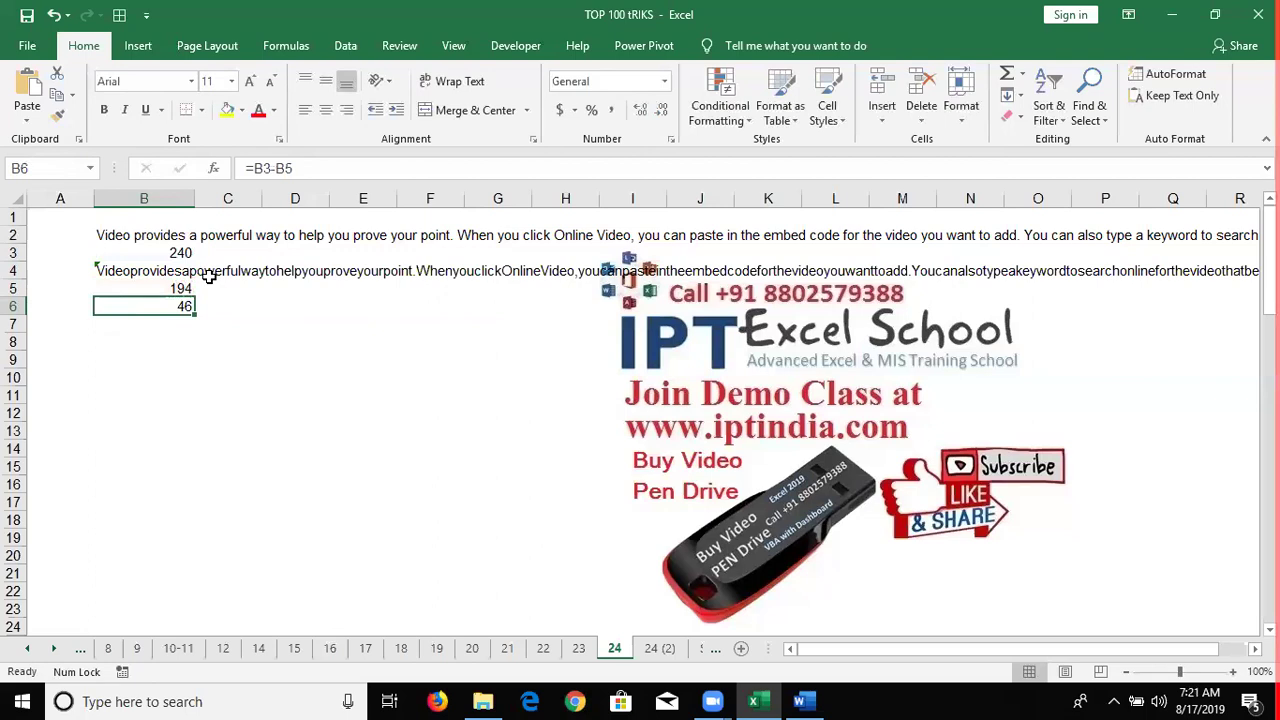
pyautogui.hotkey('alt', 'Tab')
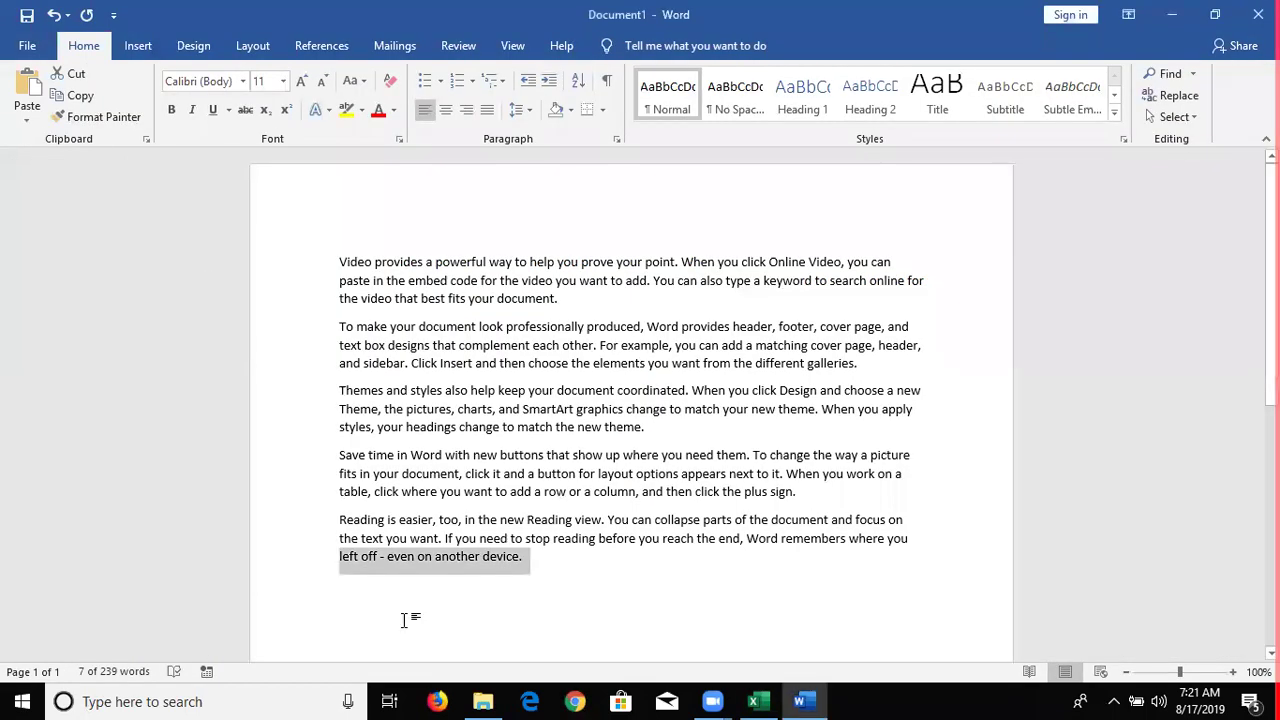
# Step: Select the first paragraph of Word's sample text, then clear the selection
pyautogui.click(562, 299)
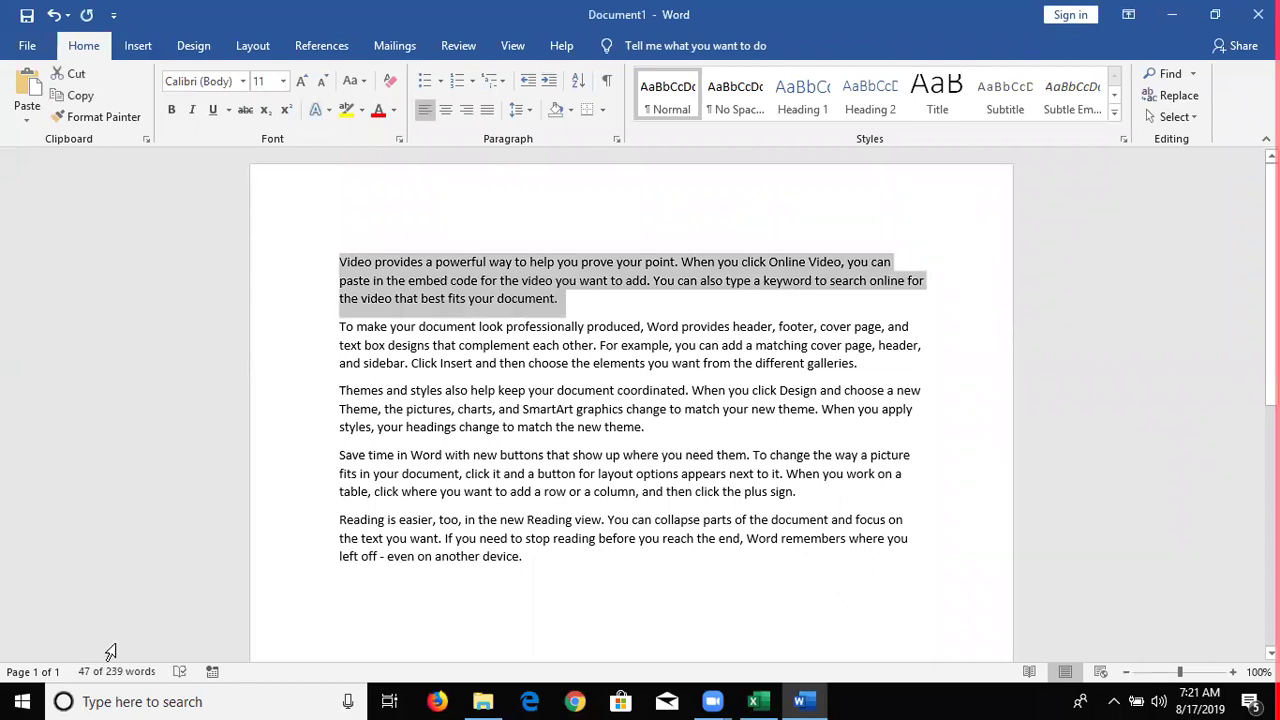
pyautogui.click(560, 299)
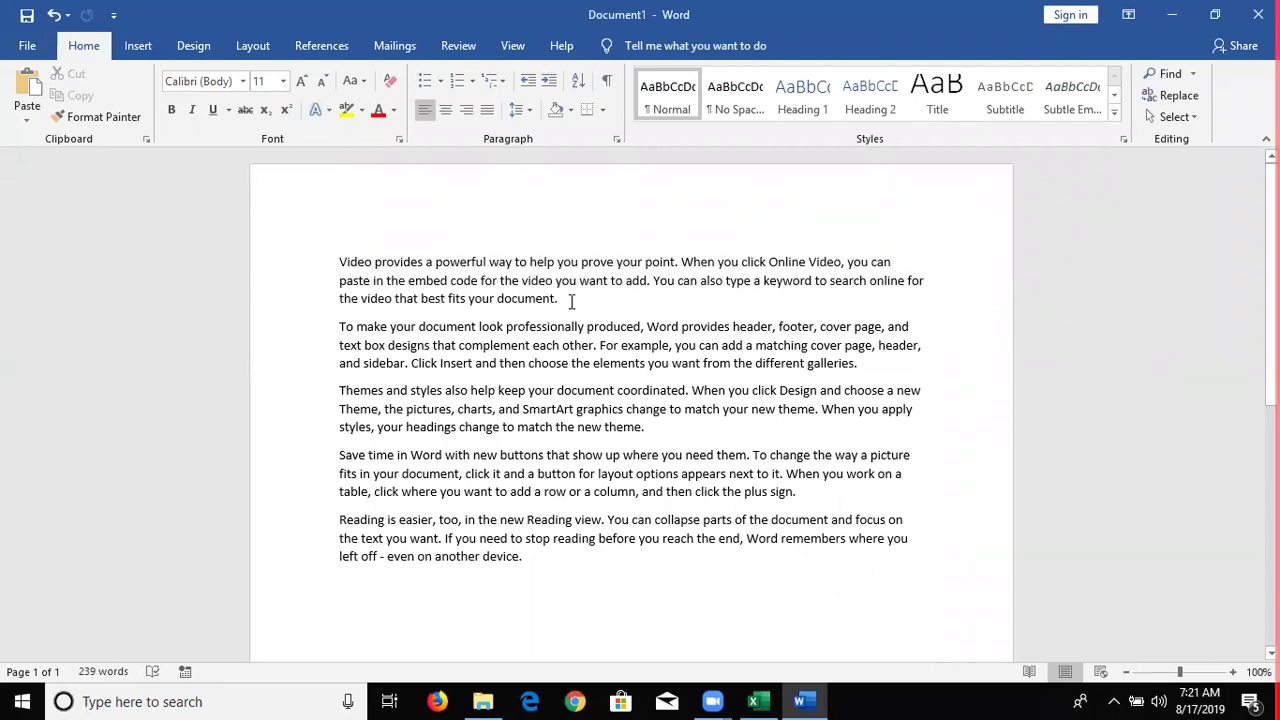
# Step: Back in Excel, re-enter the B2 sentence so B3 counts 241 characters and B6 shows 47
pyautogui.hotkey('alt', 'Tab')
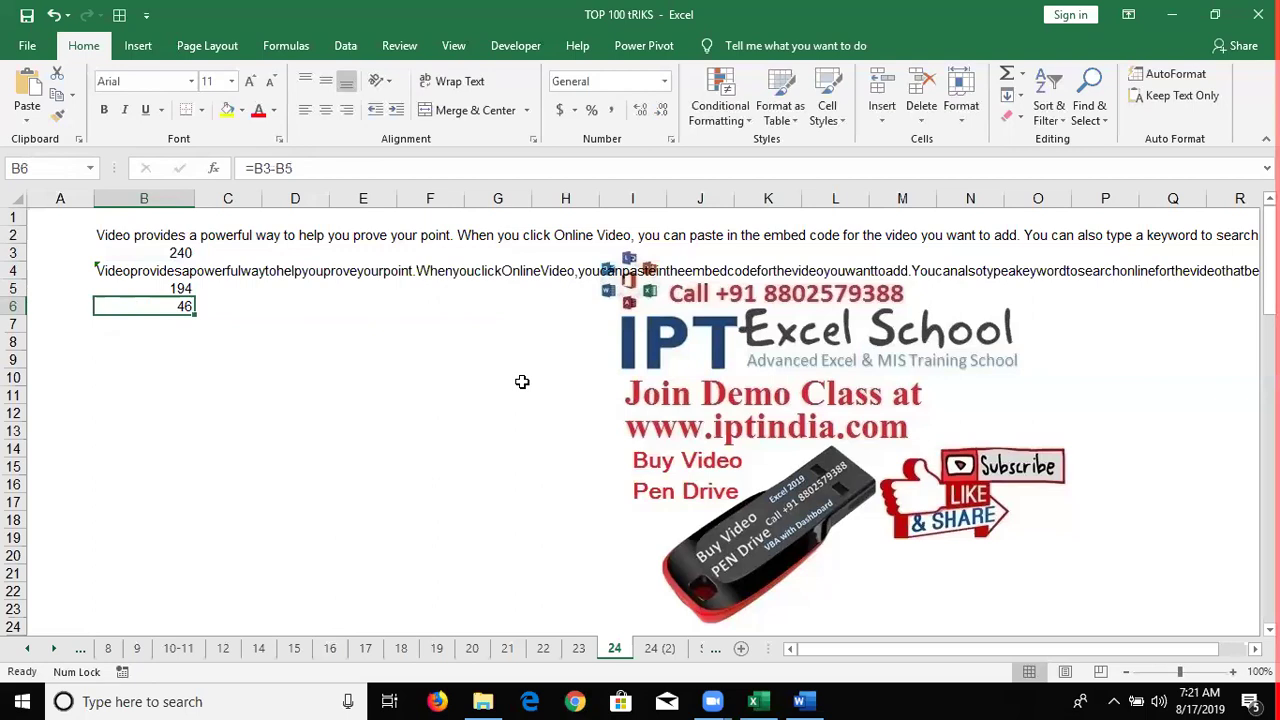
pyautogui.click(120, 232)
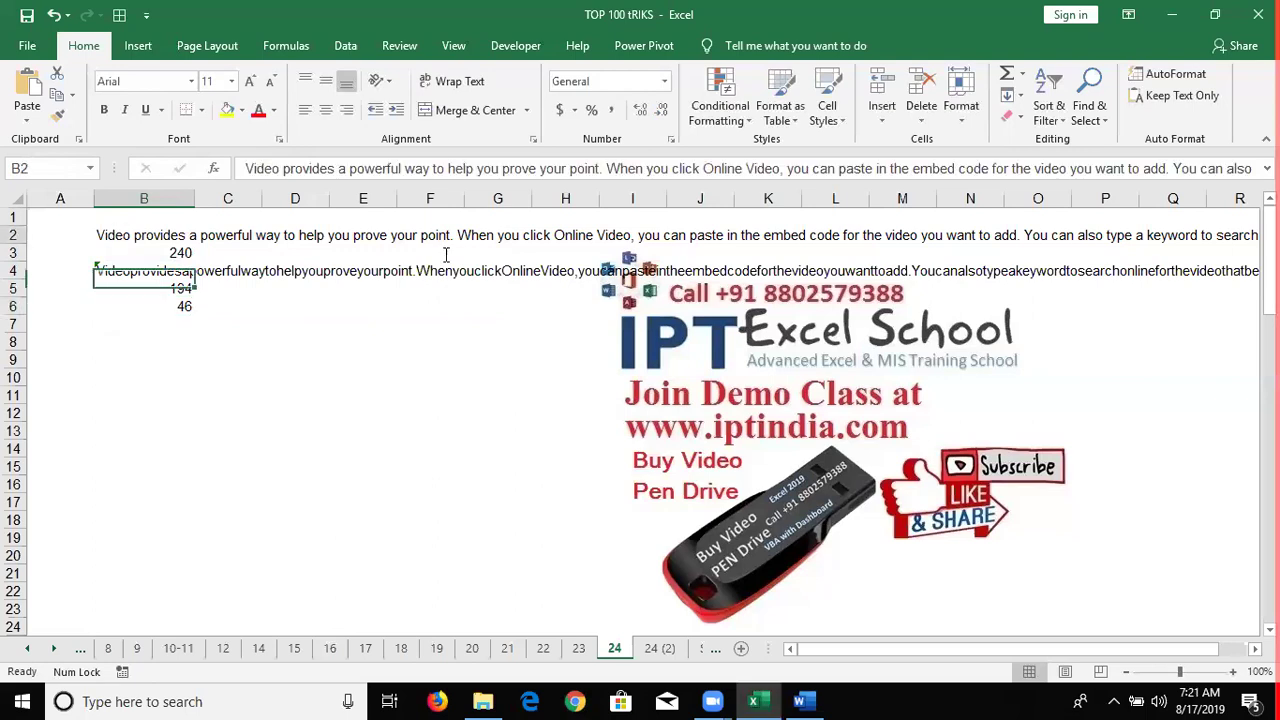
pyautogui.press('F2')
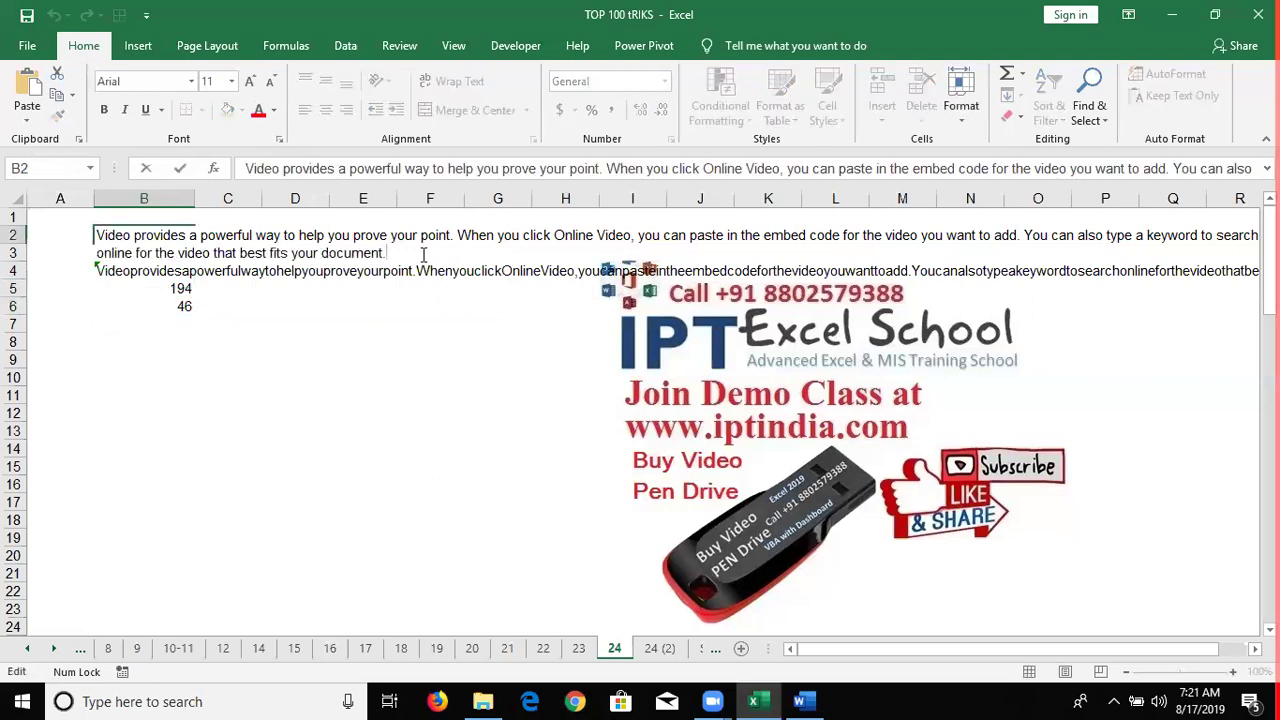
pyautogui.press('End')
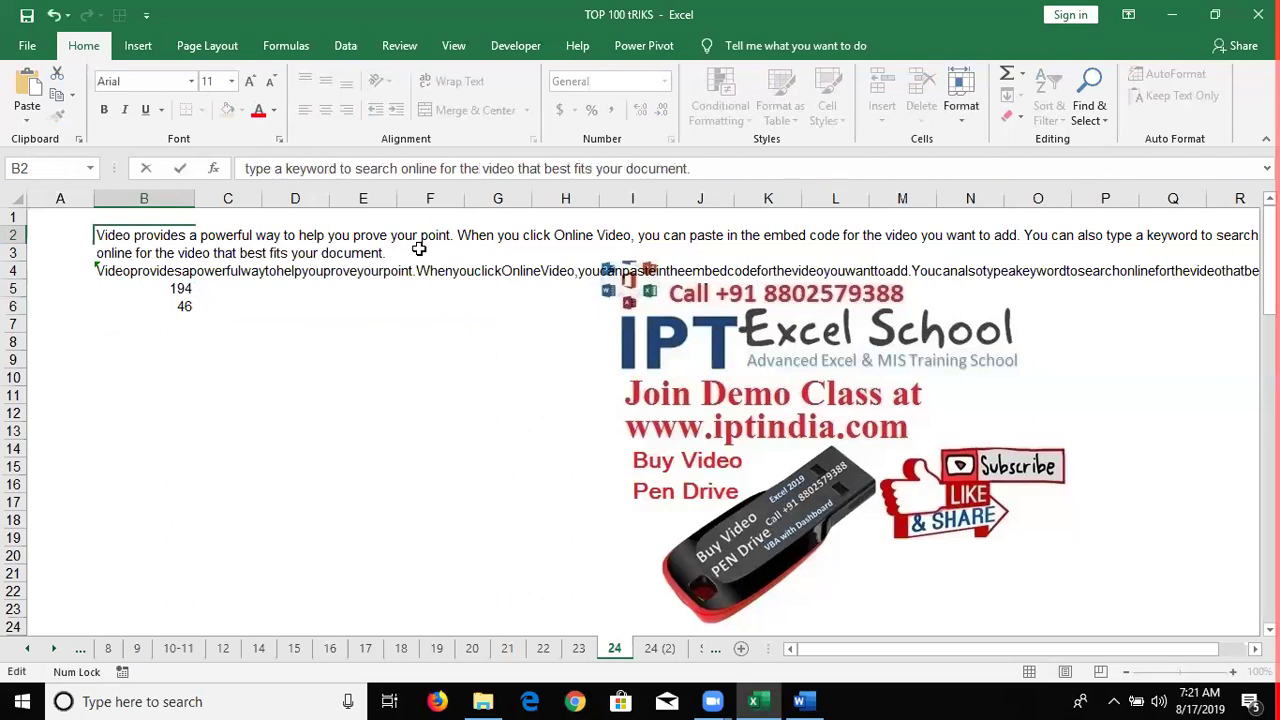
pyautogui.press('Return')
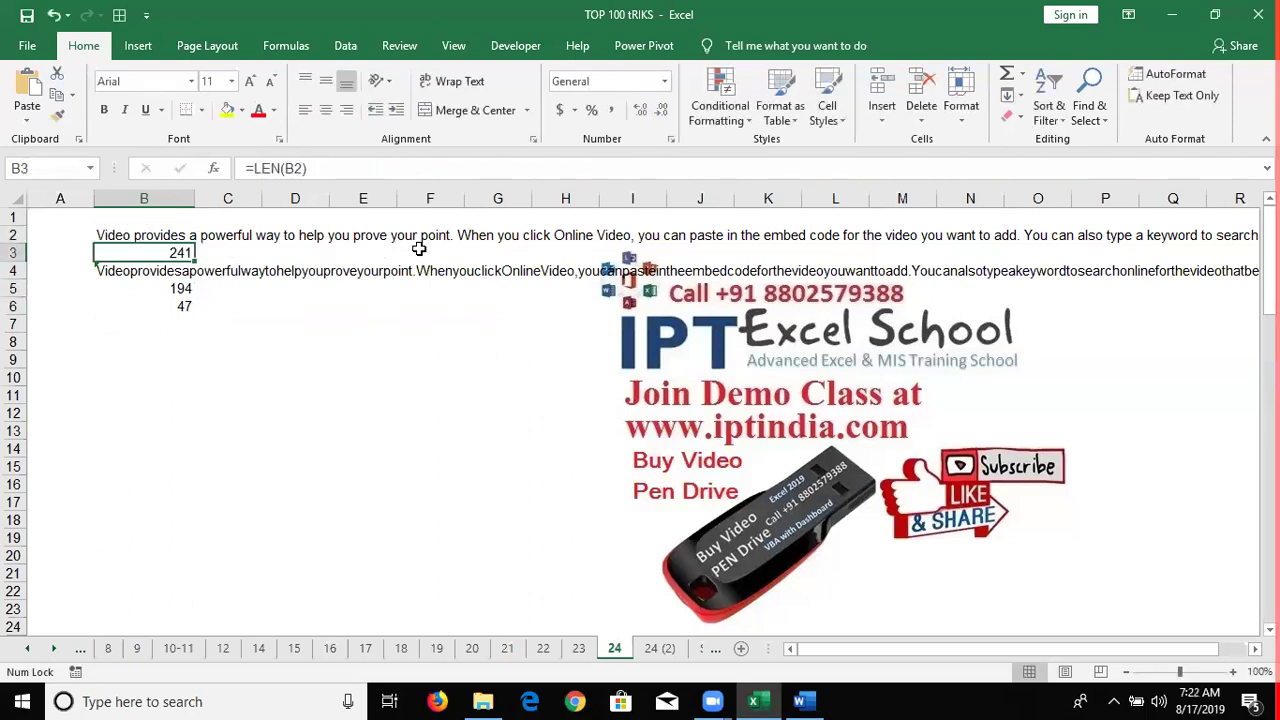
pyautogui.click(209, 464)
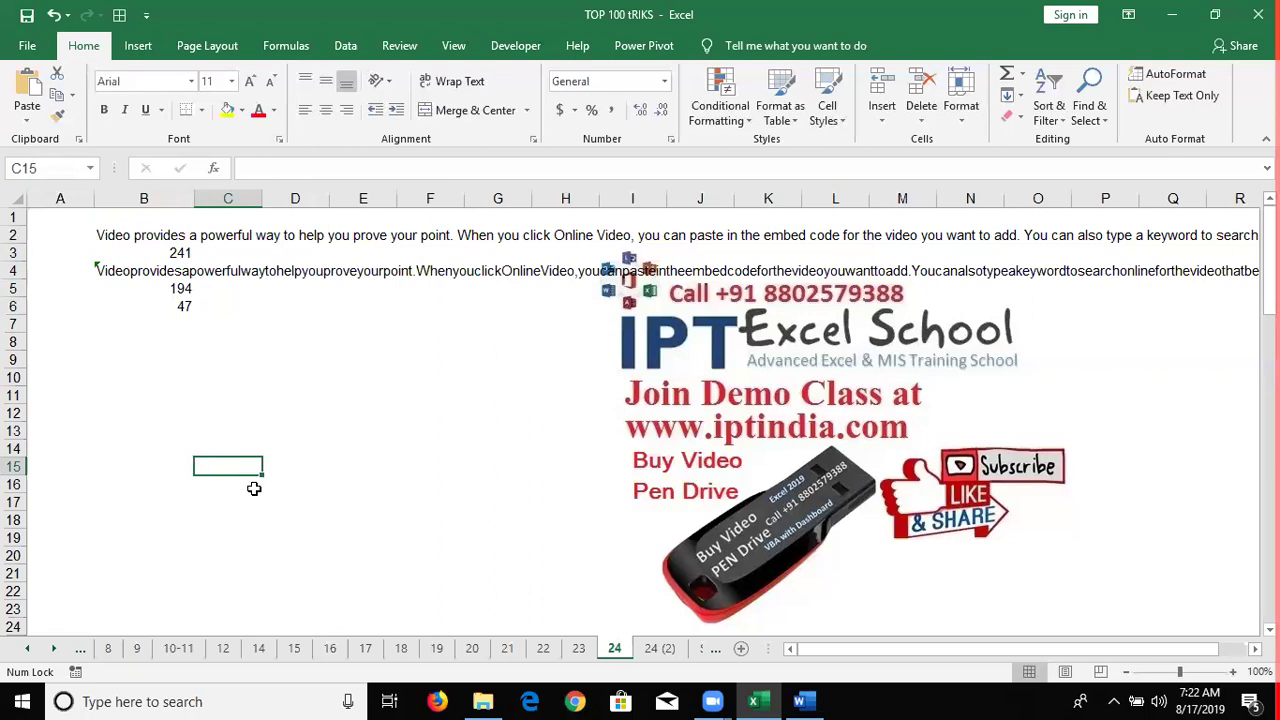
# Step: Rename the duplicated sheet 24 (2) to 25
pyautogui.click(660, 649)
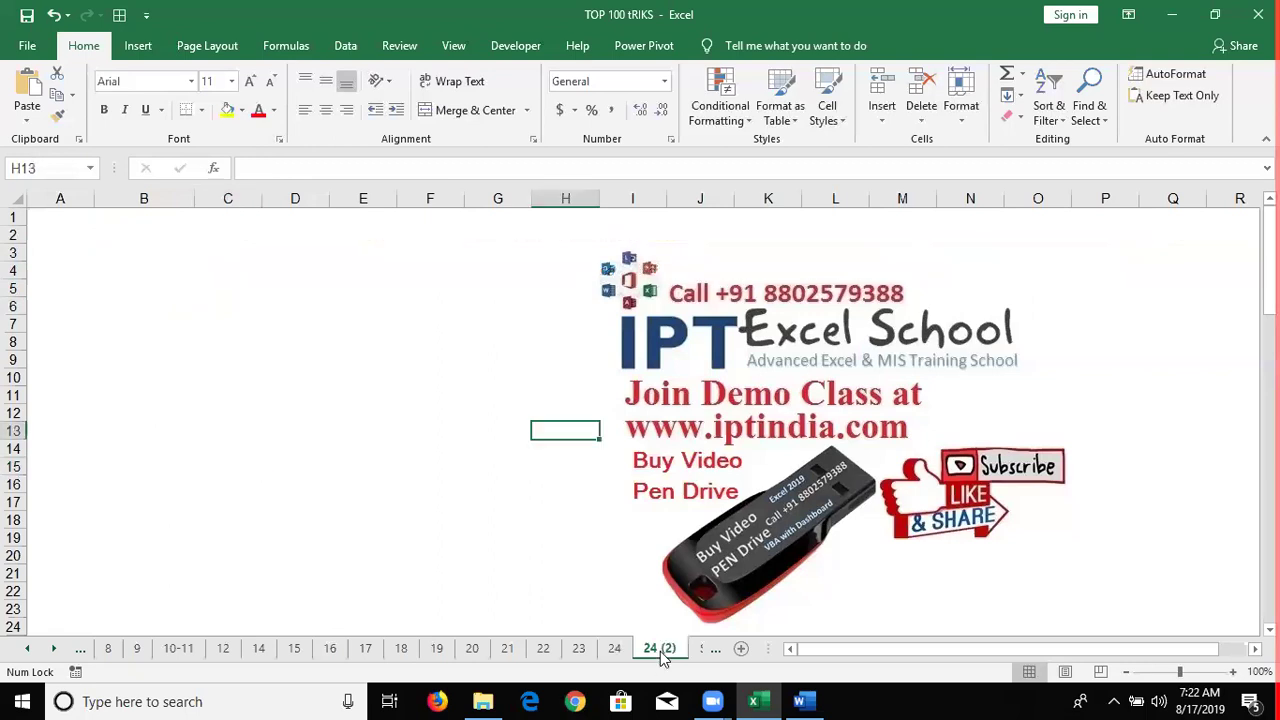
pyautogui.write('25')
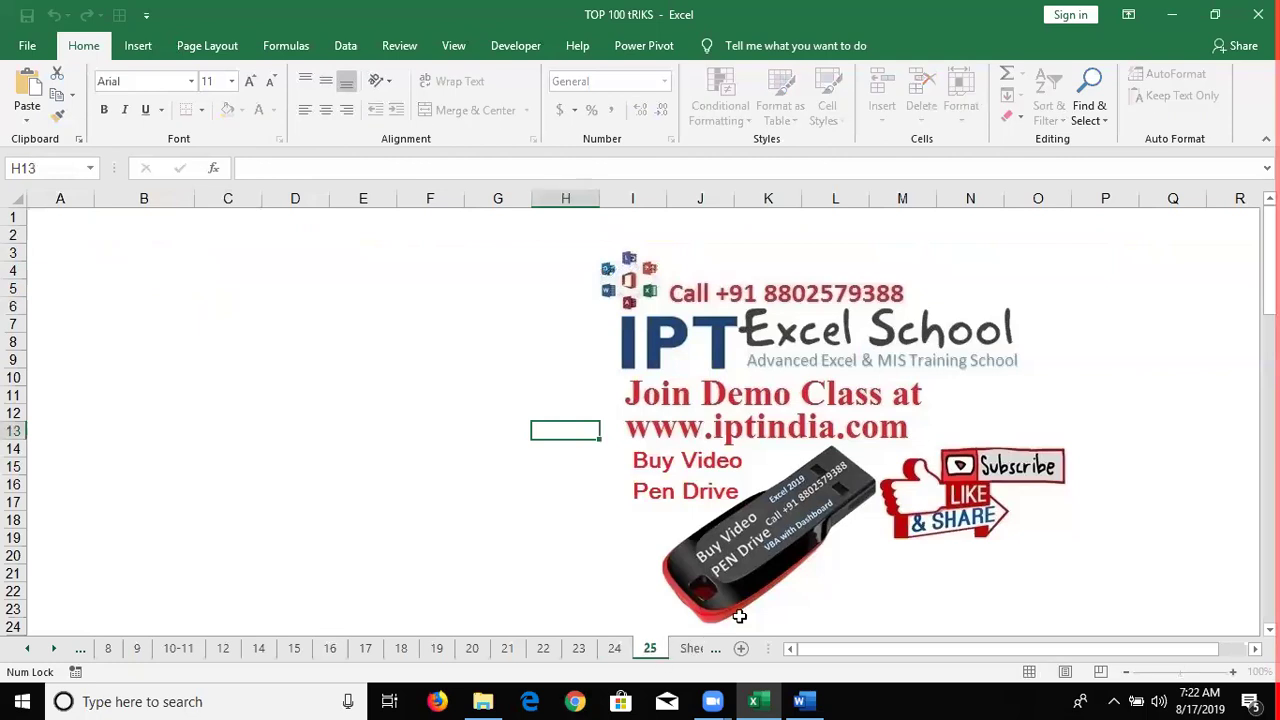
pyautogui.press('Return')
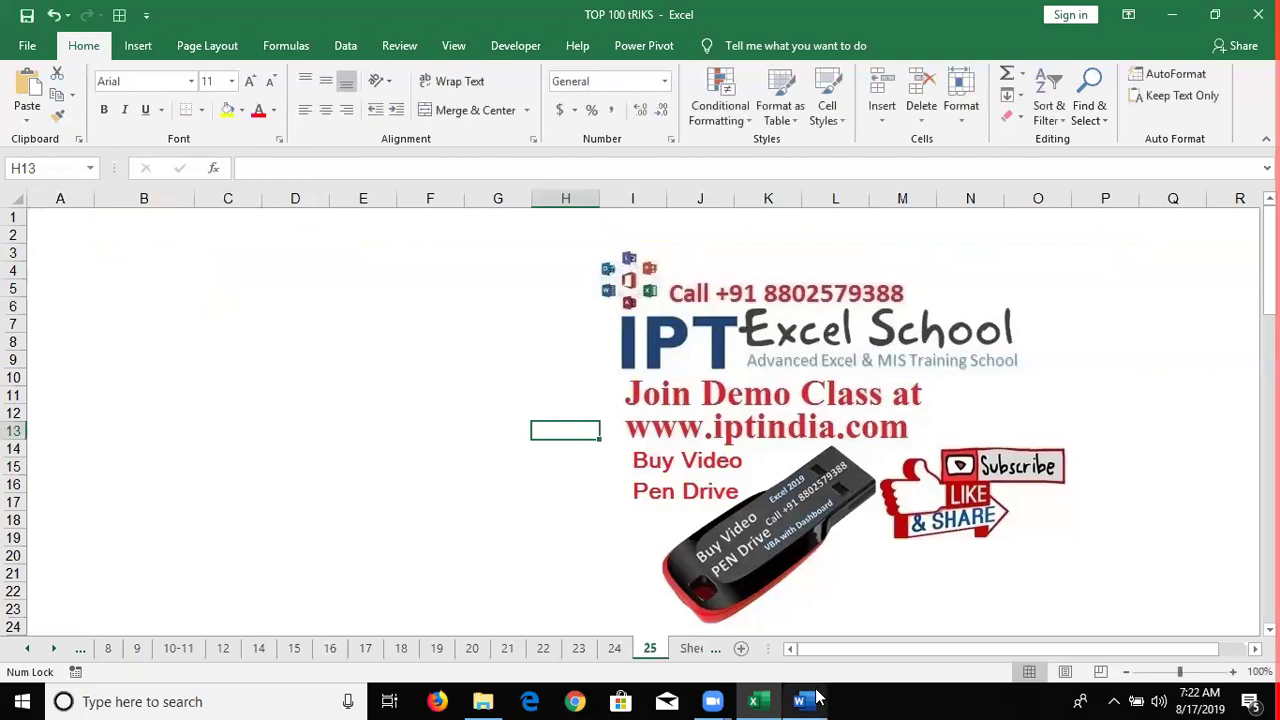
# Step: Copy sheet 25 beside itself and name the copy 26
pyautogui.moveTo(820, 695)
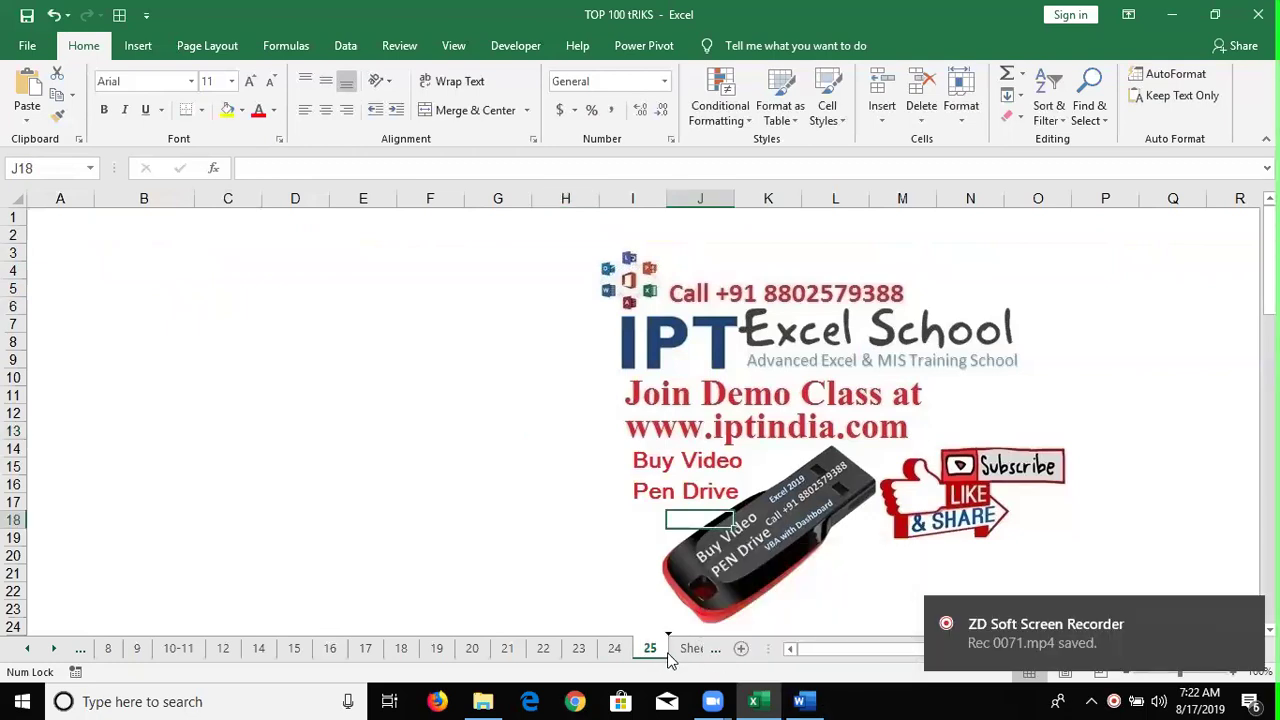
pyautogui.moveTo(700, 650); pyautogui.dragTo(651, 650)
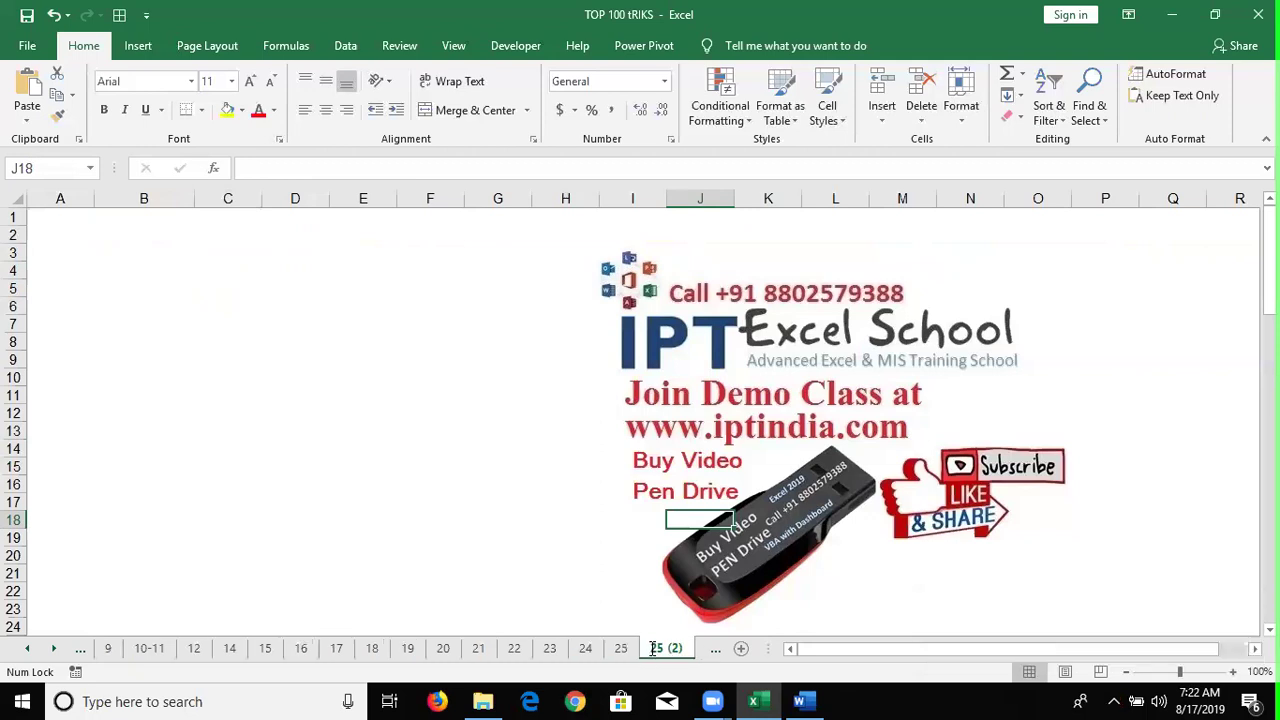
pyautogui.doubleClick(652, 648)
pyautogui.write('26')
pyautogui.press('Return')
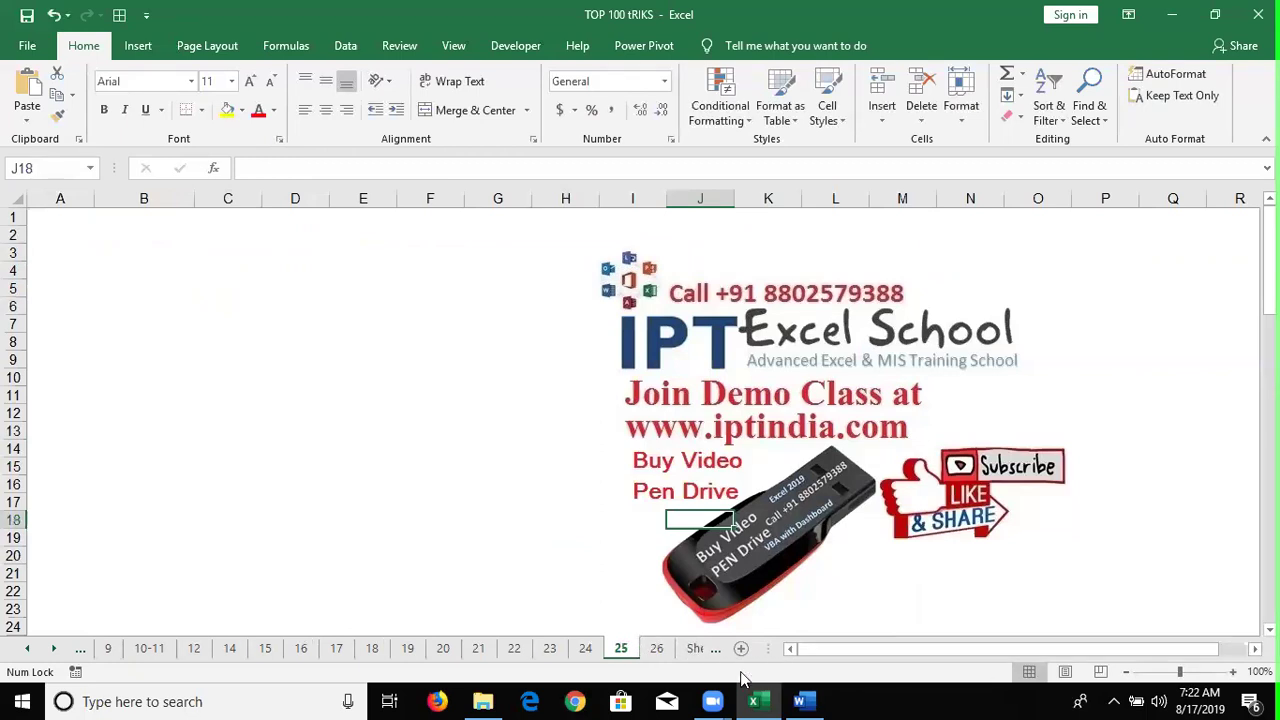
pyautogui.click(722, 697)
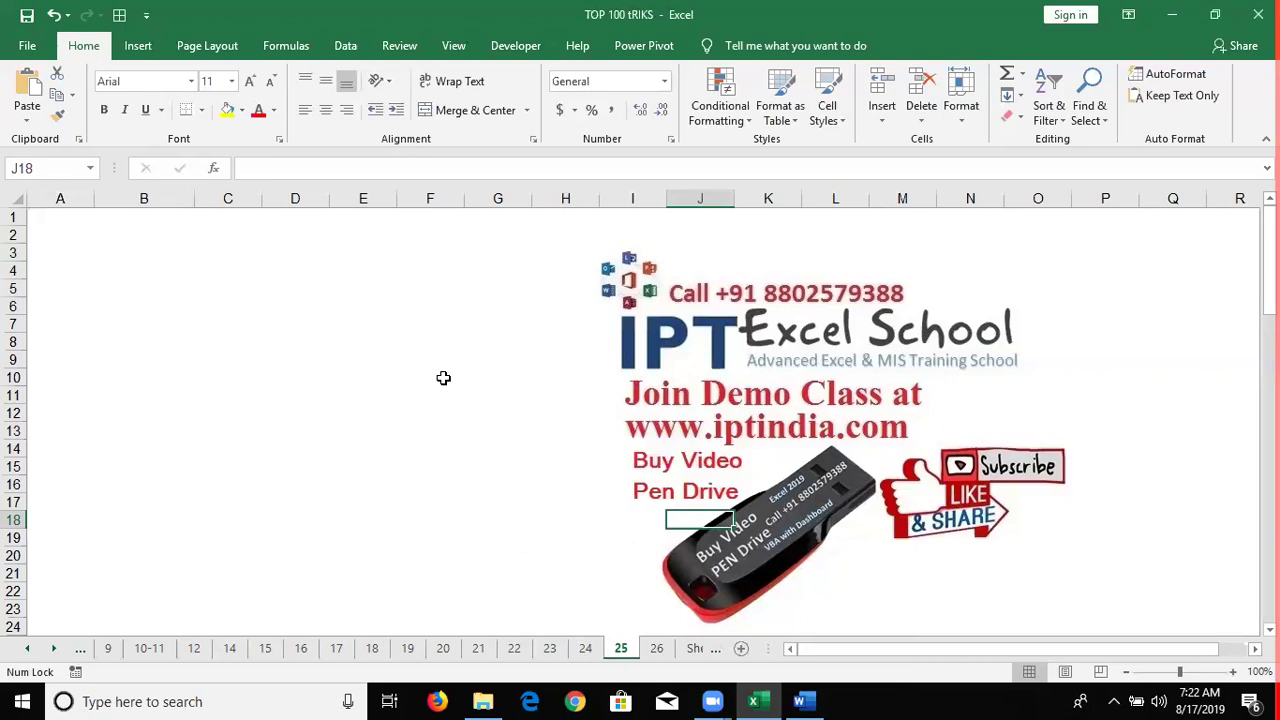
# Step: Enter the start date 7/10/1987 in B4 and today's date in C4
pyautogui.click(150, 267)
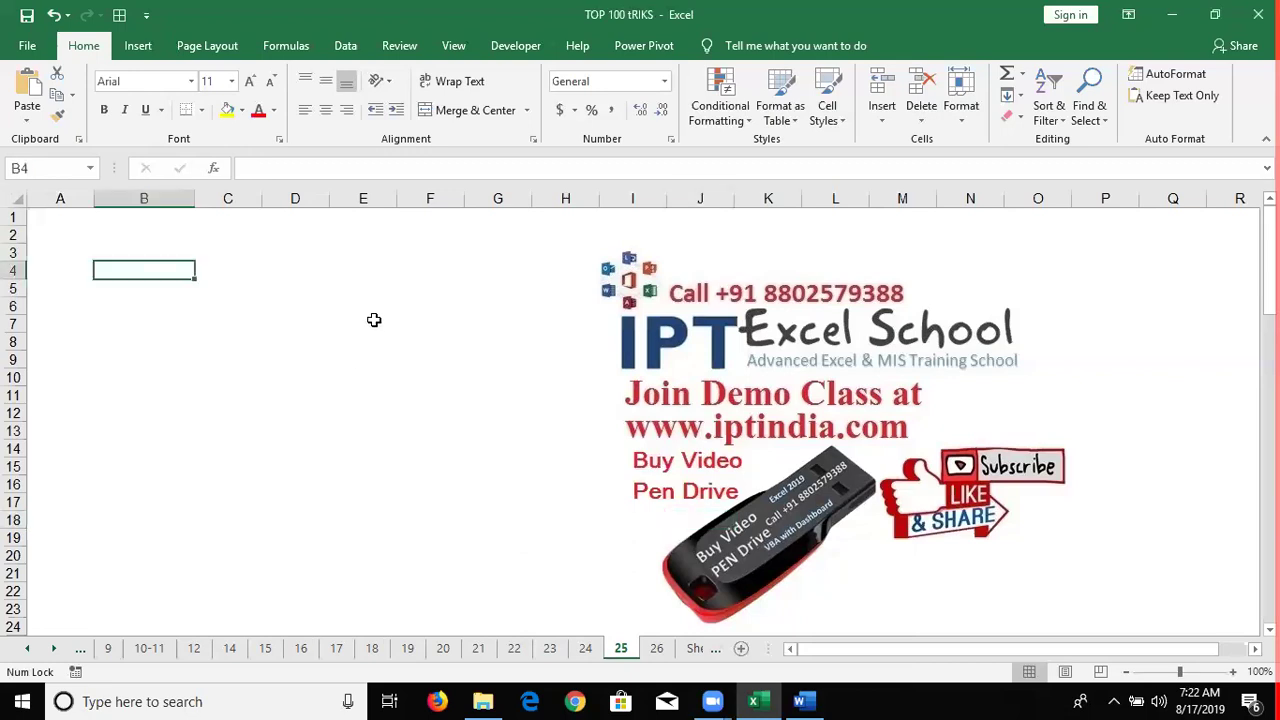
pyautogui.write('7/10/1987')
pyautogui.press('Tab')
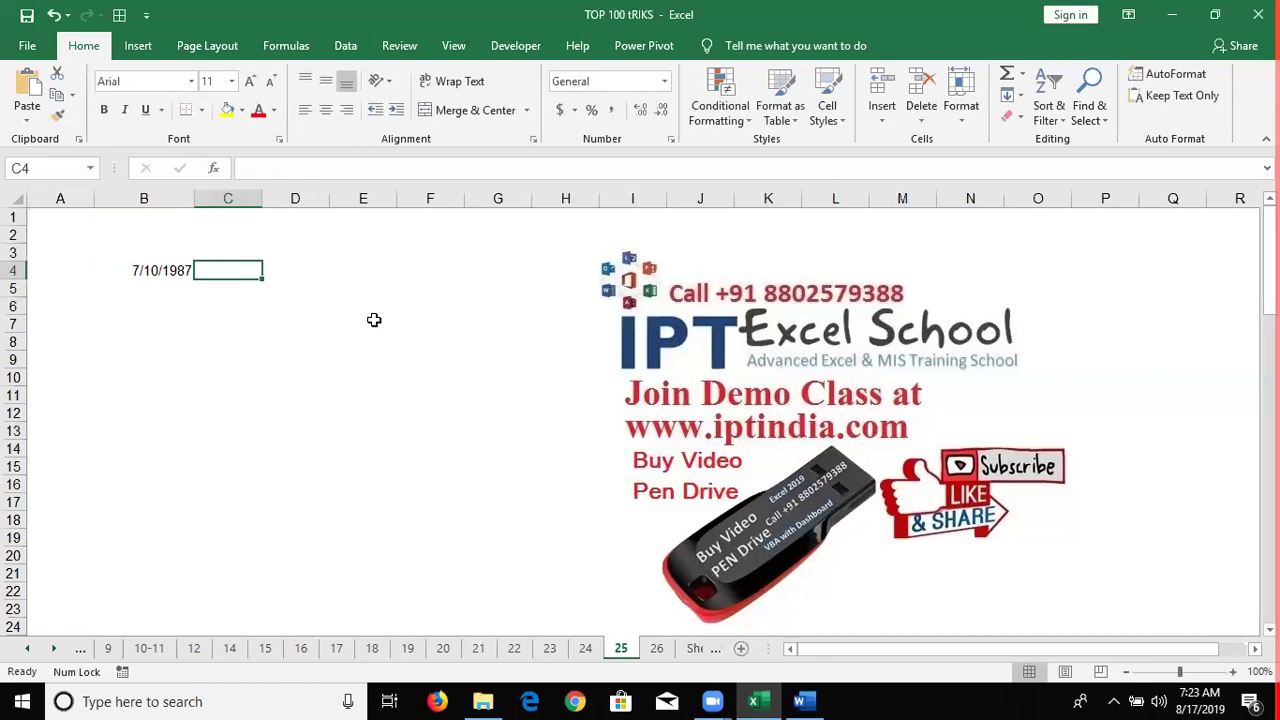
pyautogui.hotkey('ctrl', ';')
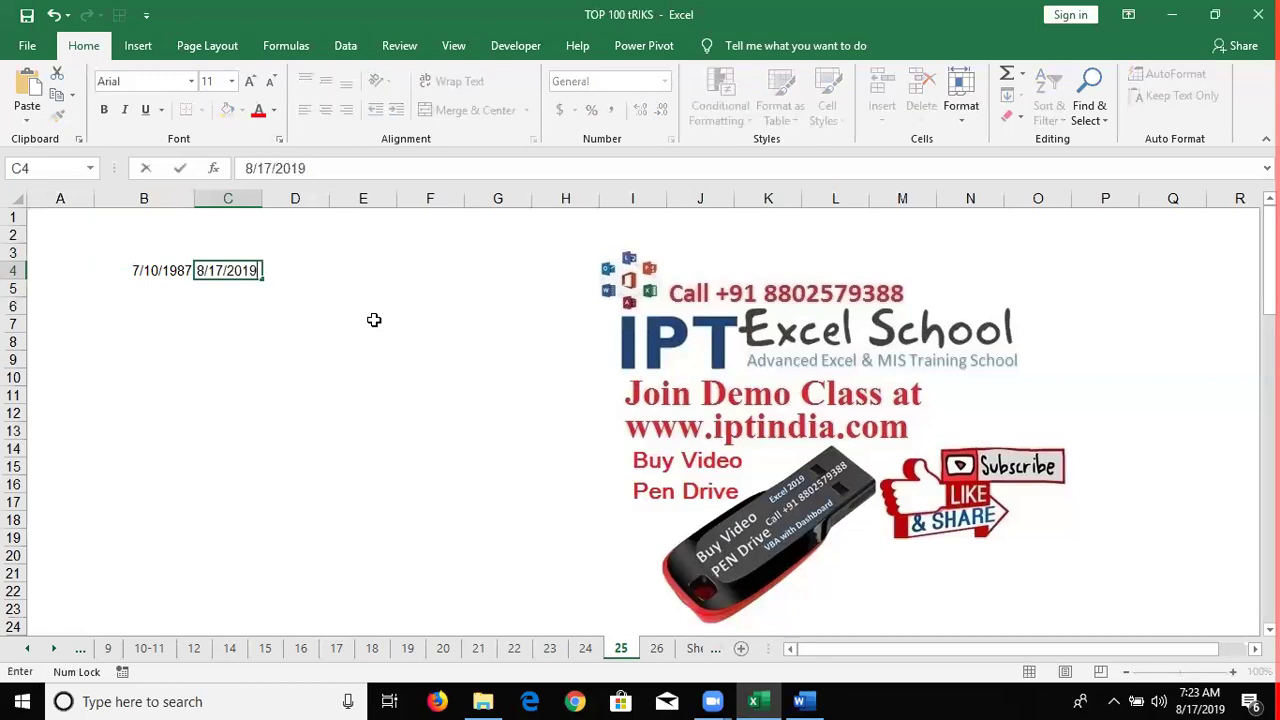
pyautogui.press('Return')
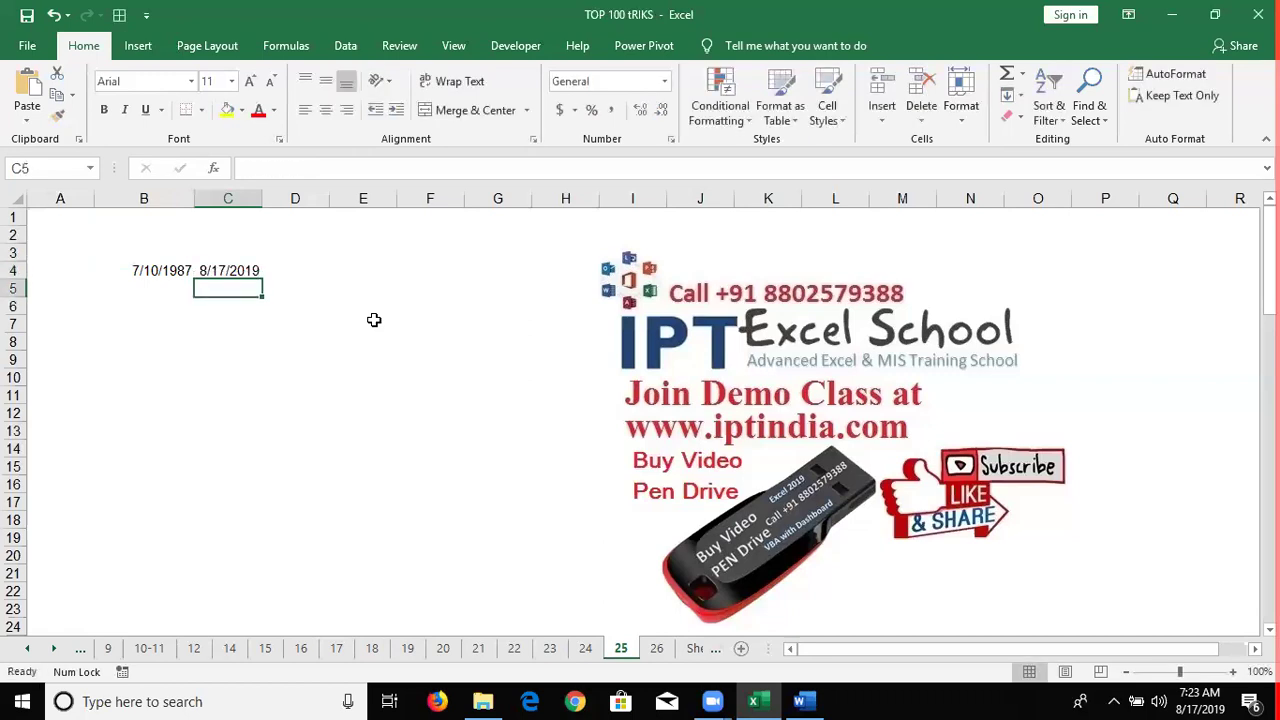
# Step: Label row 6 with the unit headings Y, M and D
pyautogui.press('Down')
pyautogui.press('Left')
pyautogui.press('Left')
pyautogui.press('Right')
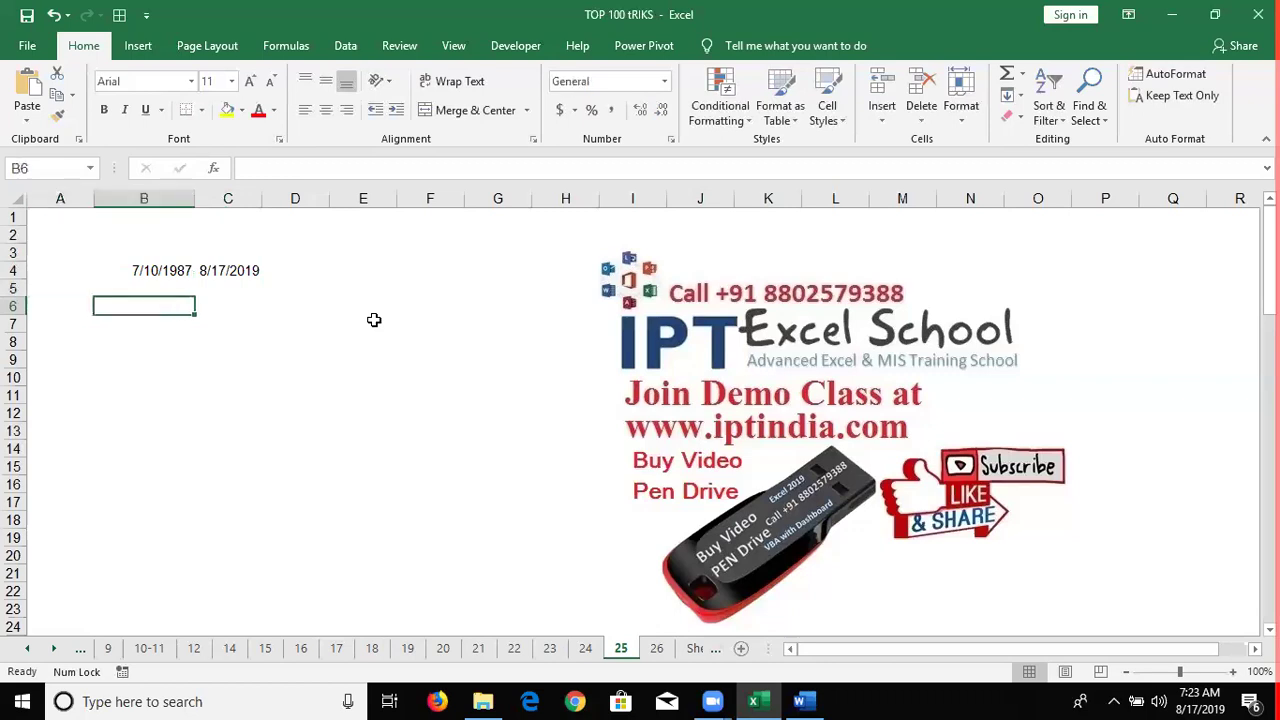
pyautogui.write('Y')
pyautogui.press('Tab')
pyautogui.write('M')
pyautogui.press('Tab')
pyautogui.write('D')
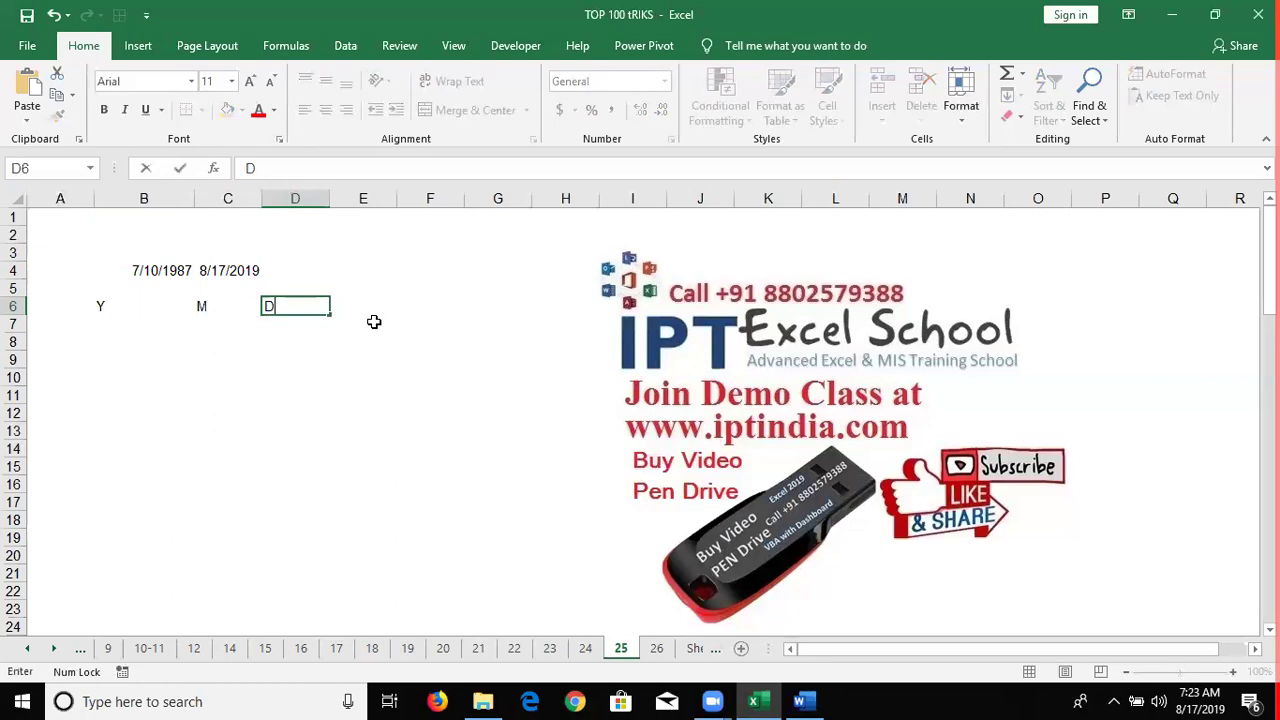
pyautogui.press('Return')
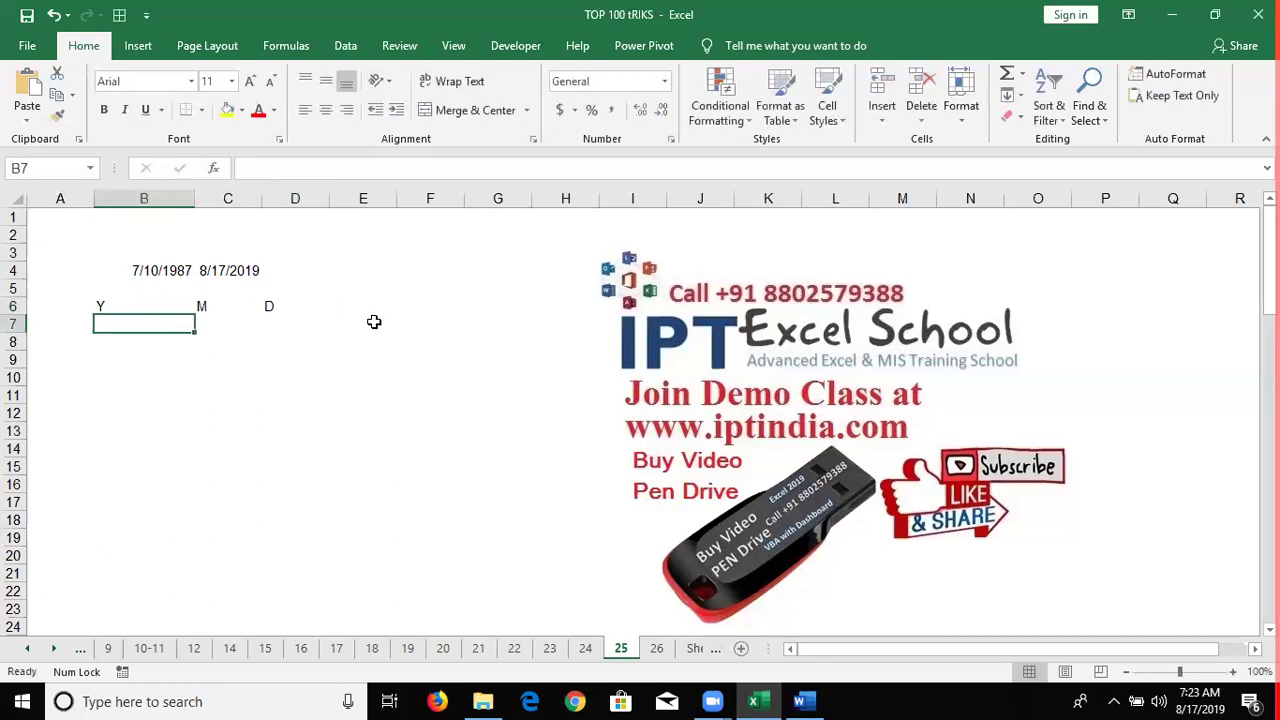
# Step: In B7 enter =DATEDIF(B4,C4,"y"), returning 32 whole years
pyautogui.write('=date')
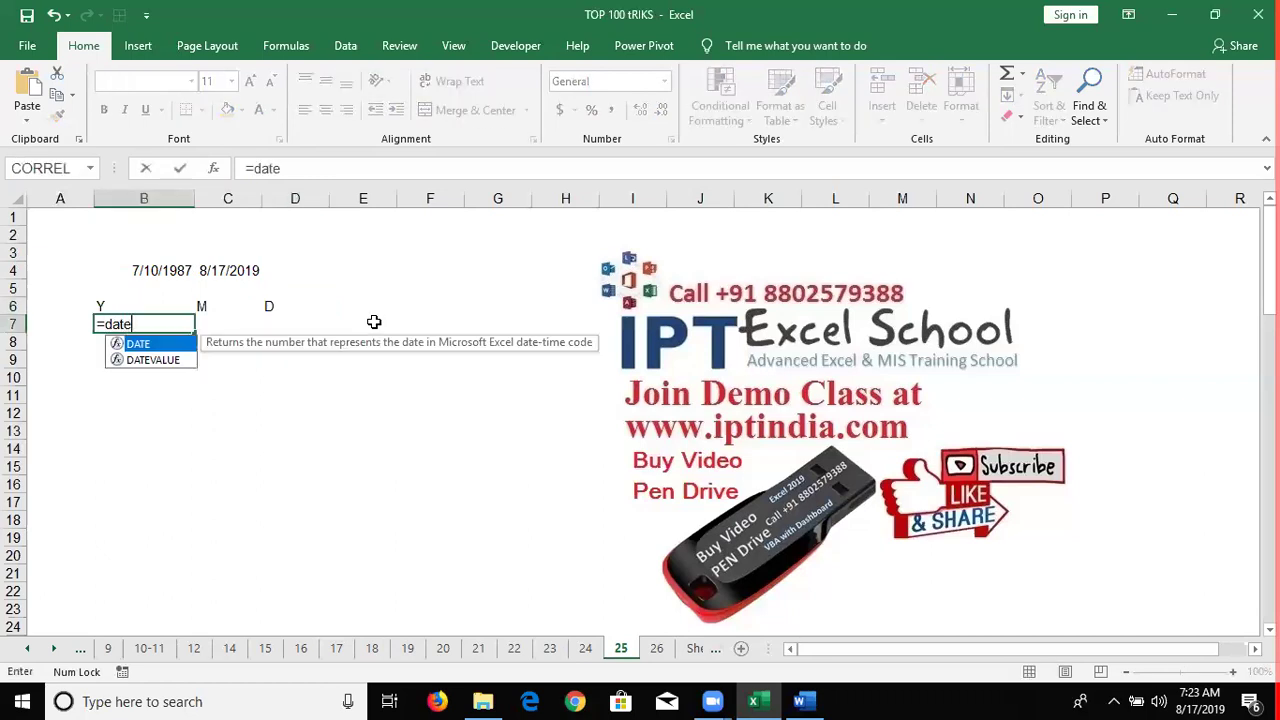
pyautogui.write('dif')
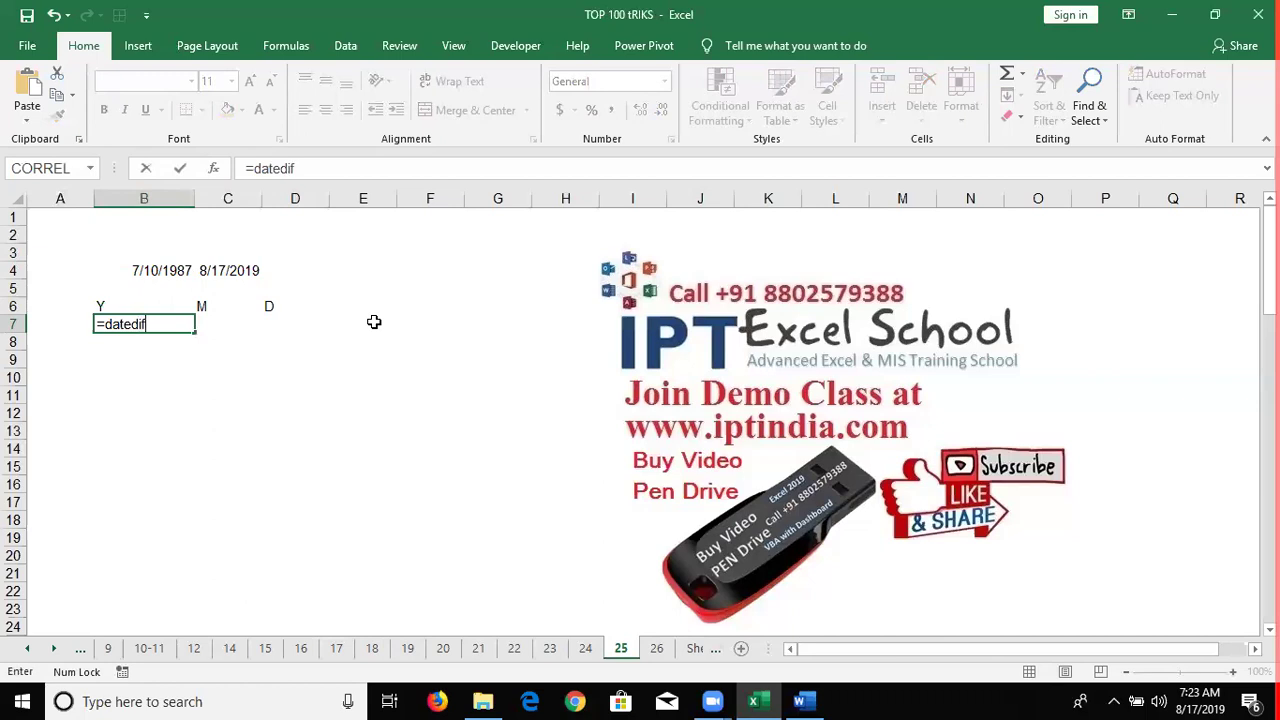
pyautogui.write('(')
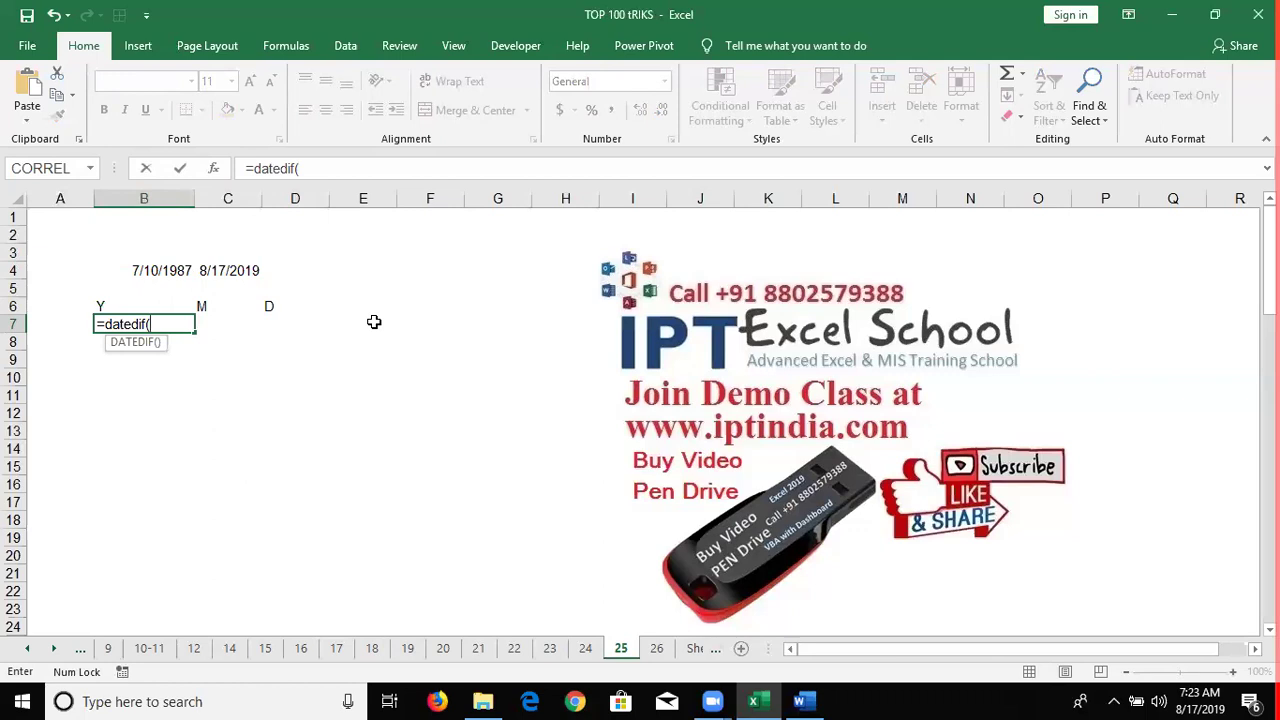
pyautogui.click(183, 268)
pyautogui.write(',')
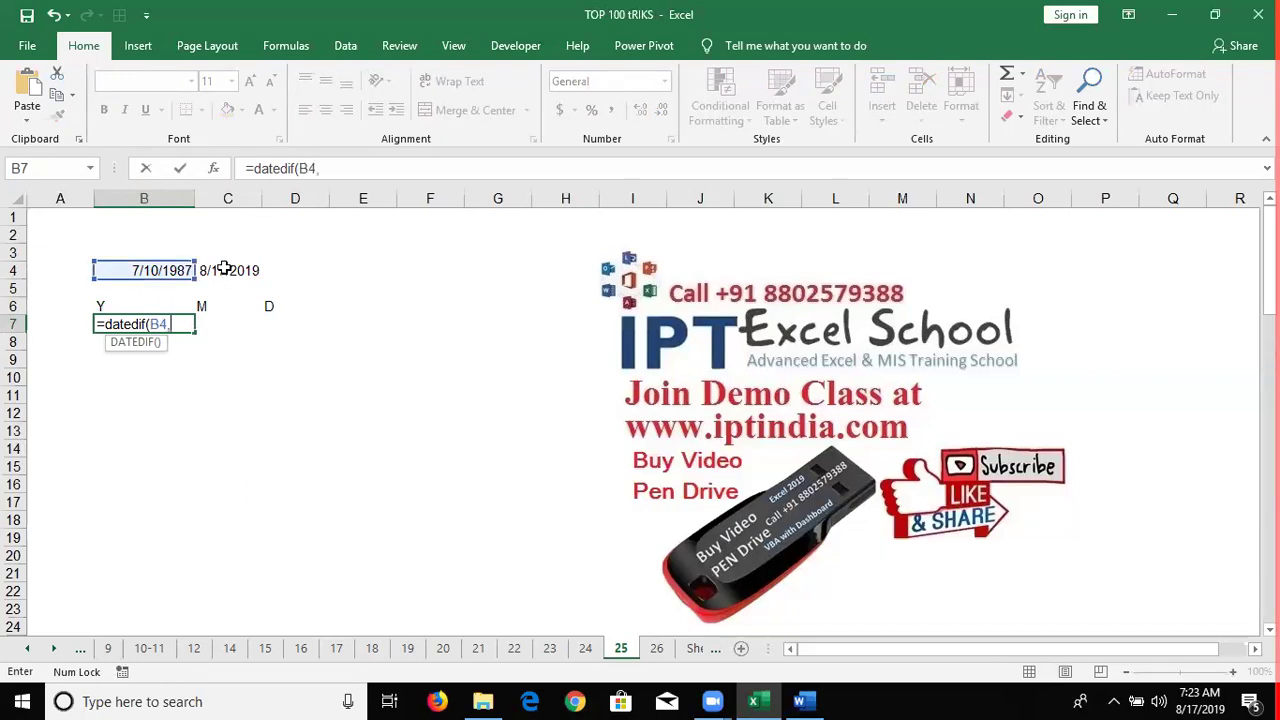
pyautogui.click(225, 268)
pyautogui.write(',')
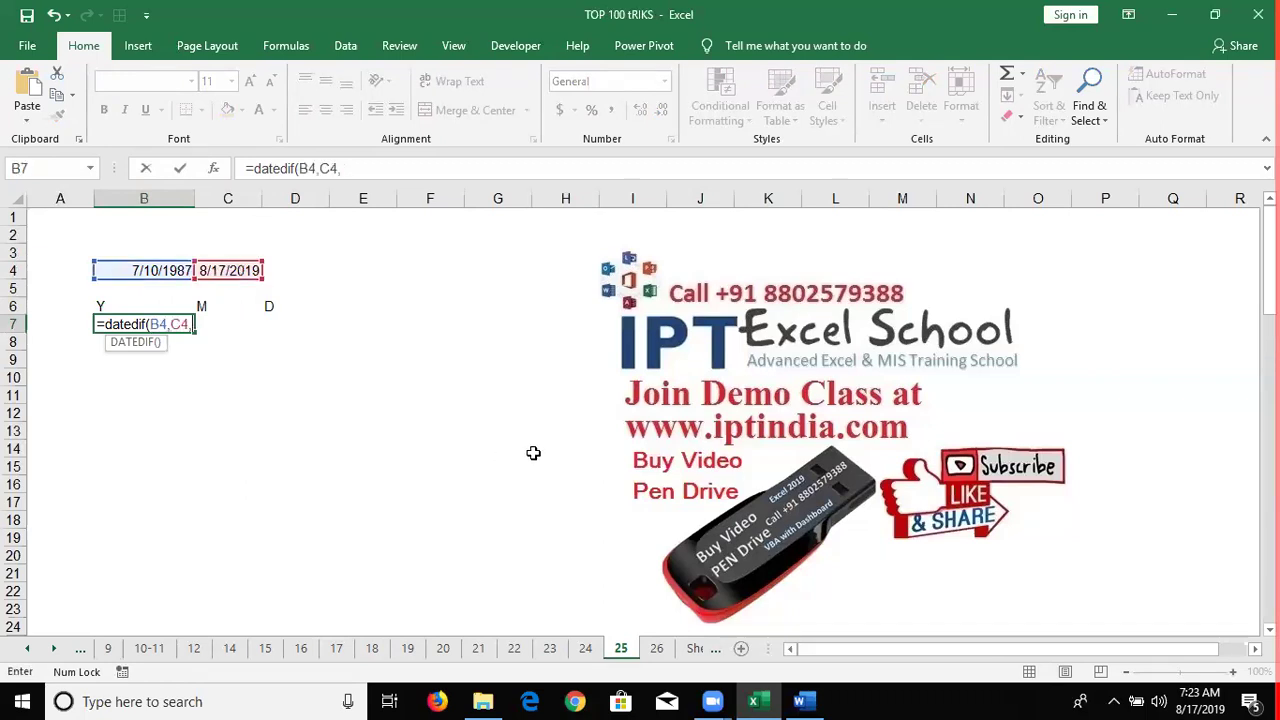
pyautogui.write('"y"')
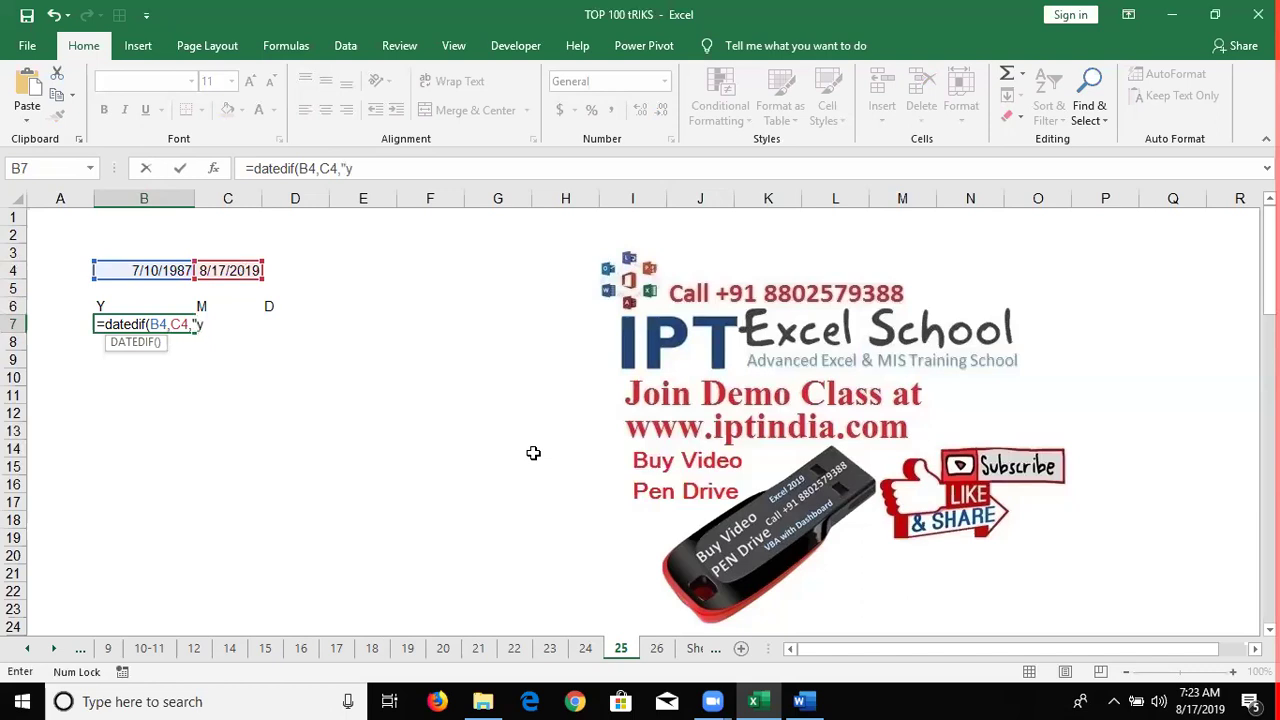
pyautogui.write(')')
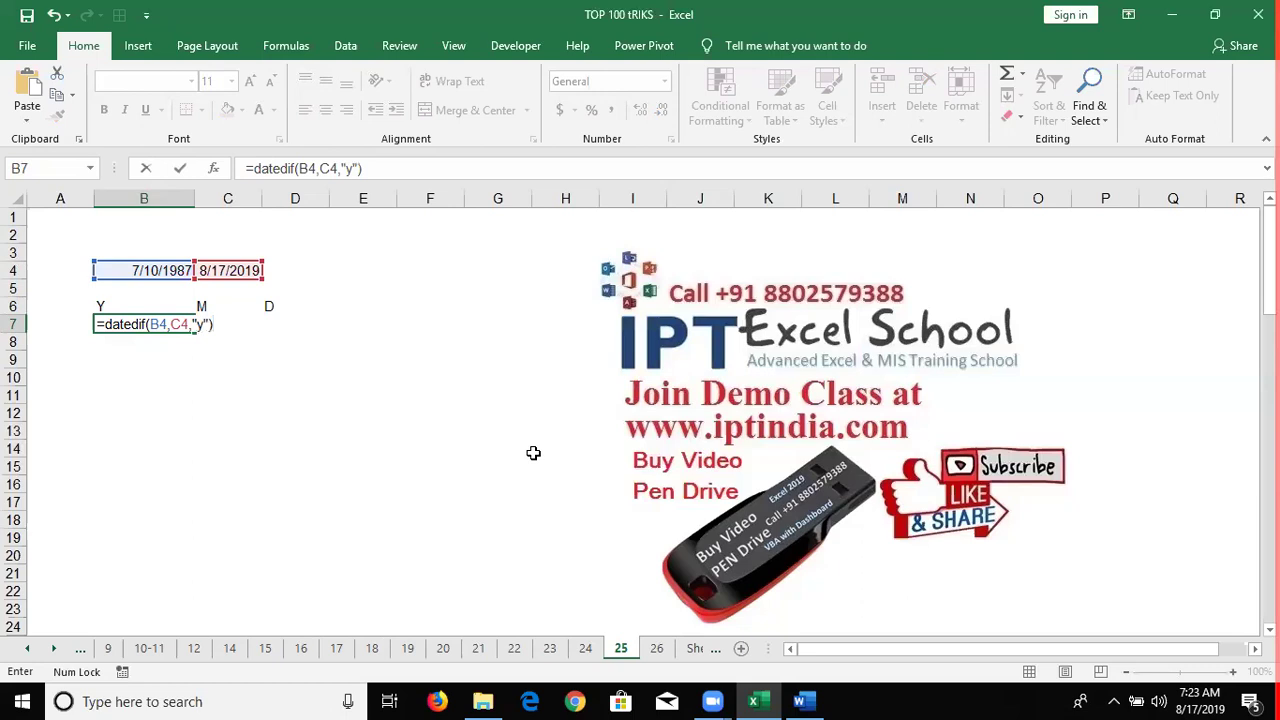
pyautogui.press('Return')
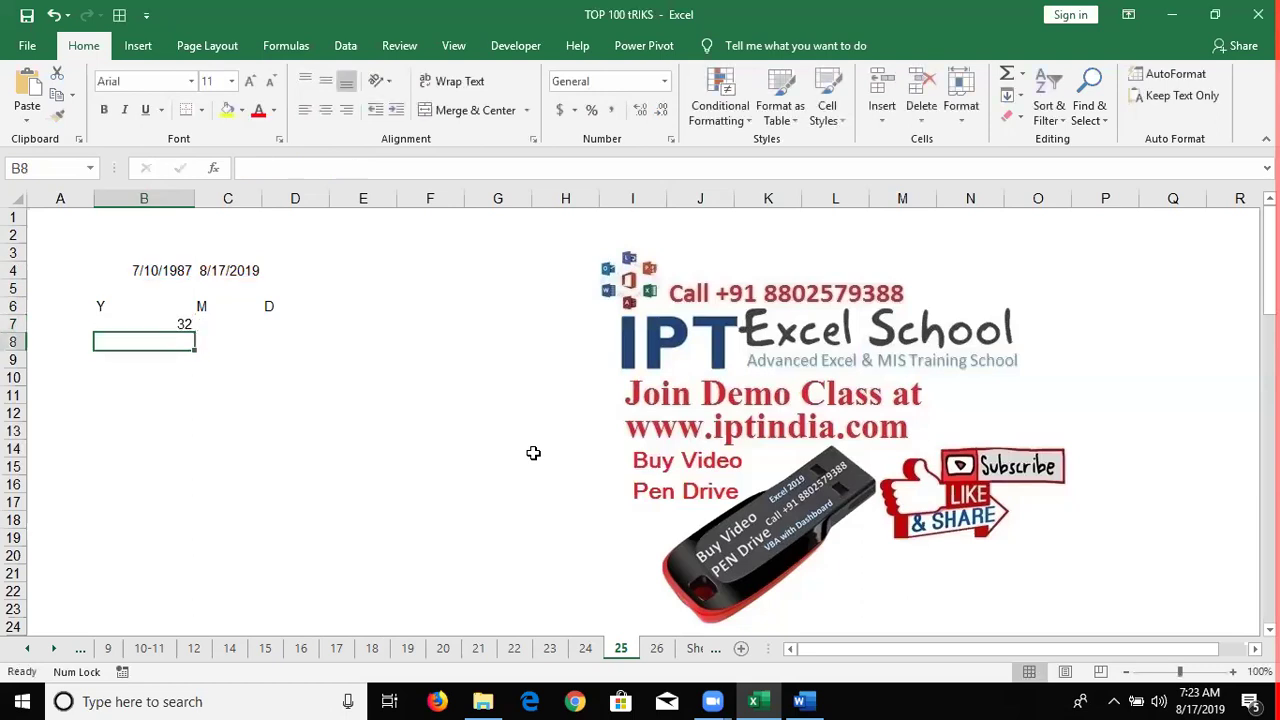
# Step: Check B7's formula, then begin typing a function in C7
pyautogui.press('Up')
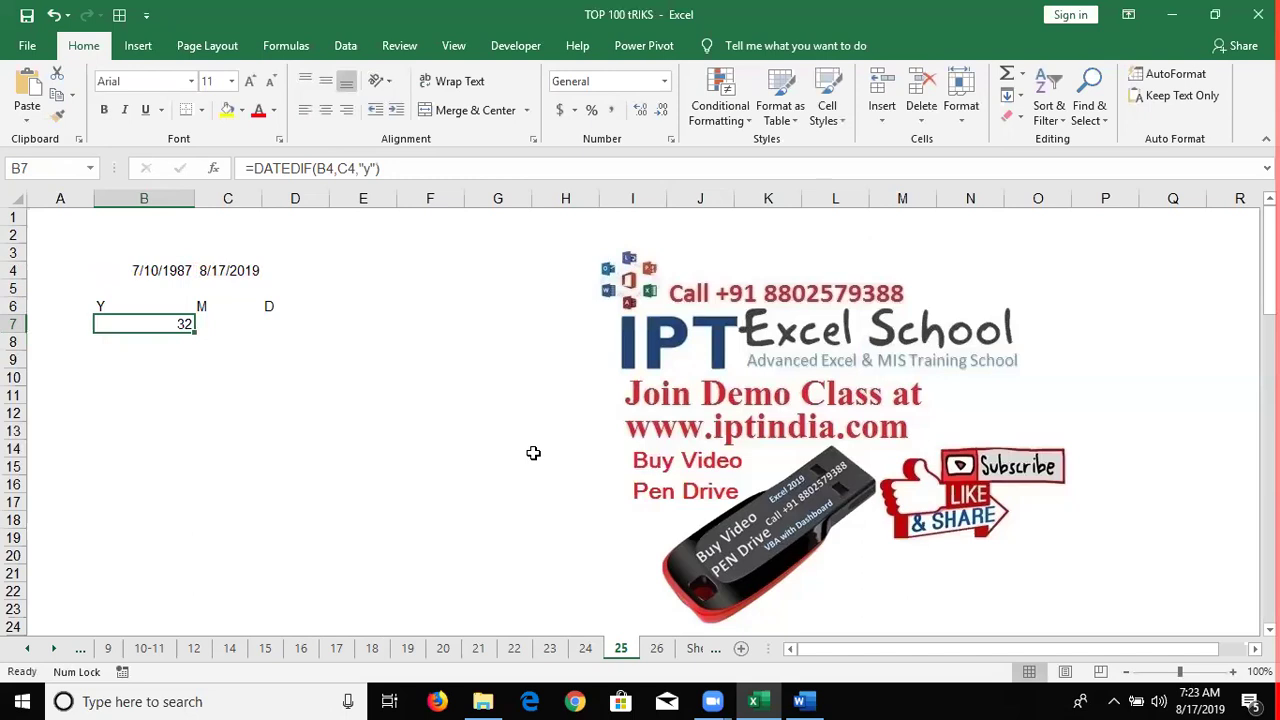
pyautogui.press('Right')
pyautogui.write('=')
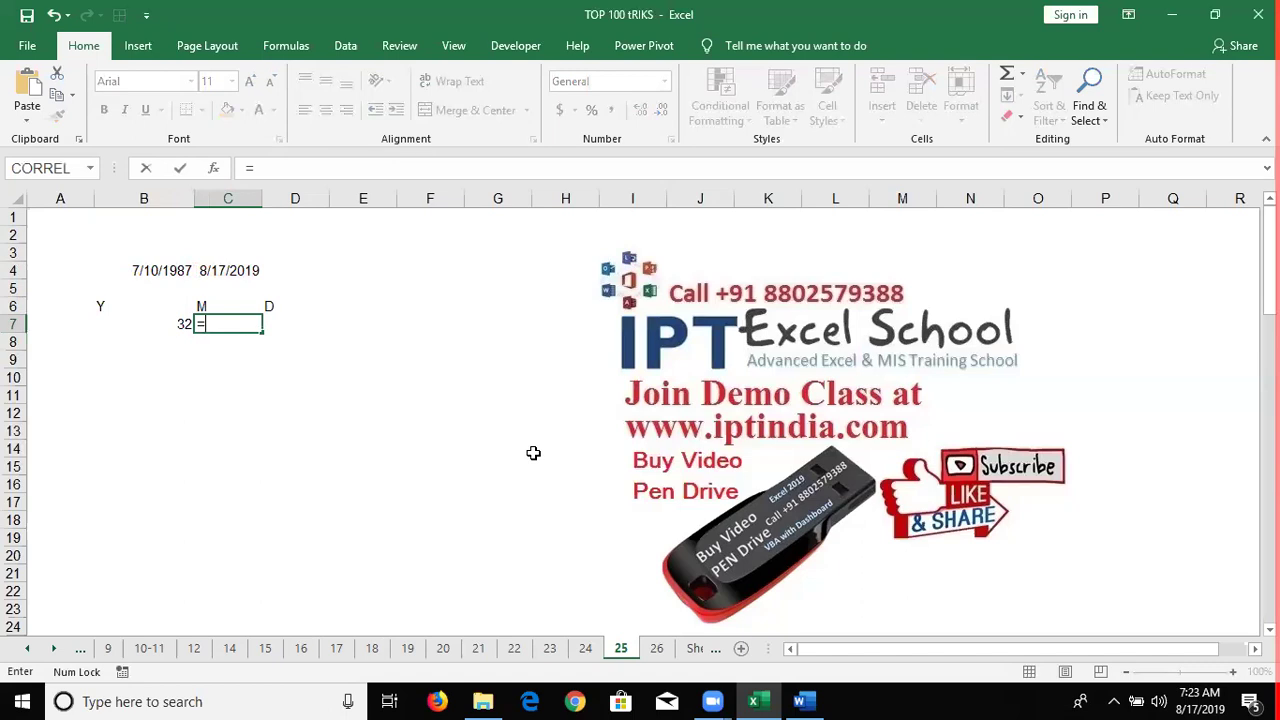
pyautogui.write('mo')
# Step: Correct the C7 entry to =DATEDIF(B4,C4,"m") for the total months
pyautogui.press('BackSpace')
pyautogui.press('BackSpace')
pyautogui.write('datedif(')
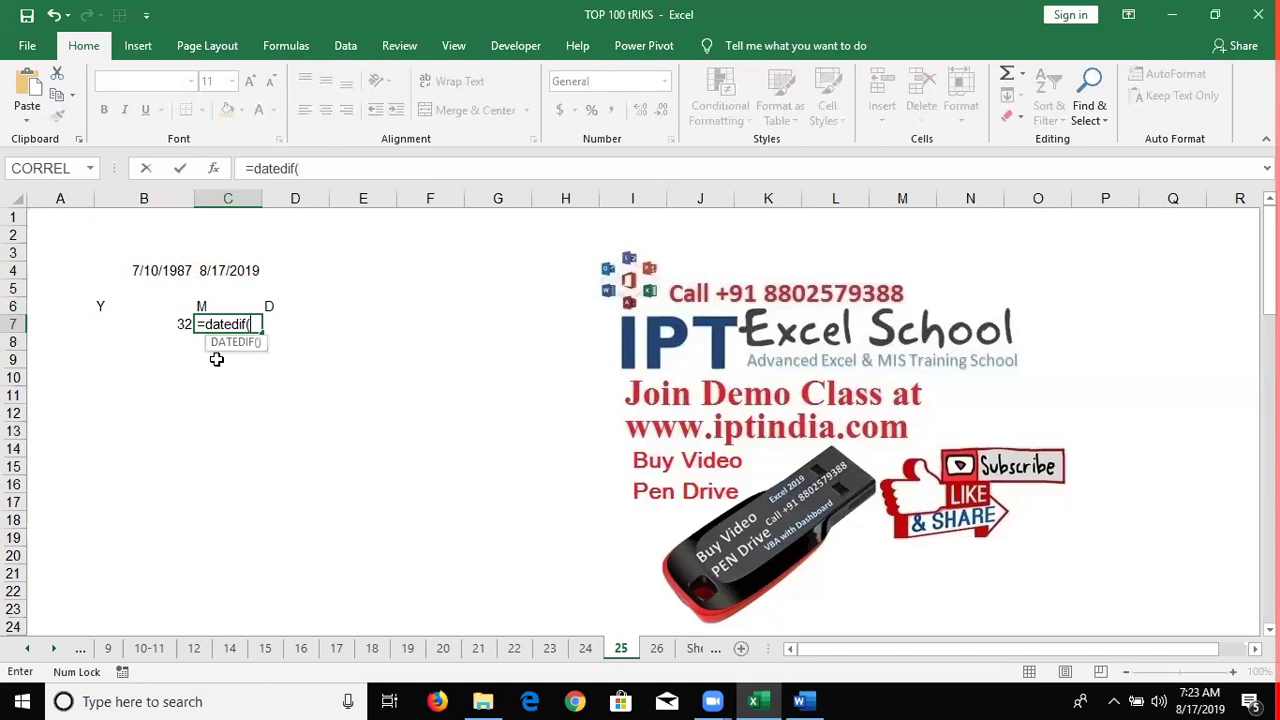
pyautogui.click(155, 271)
pyautogui.write(',')
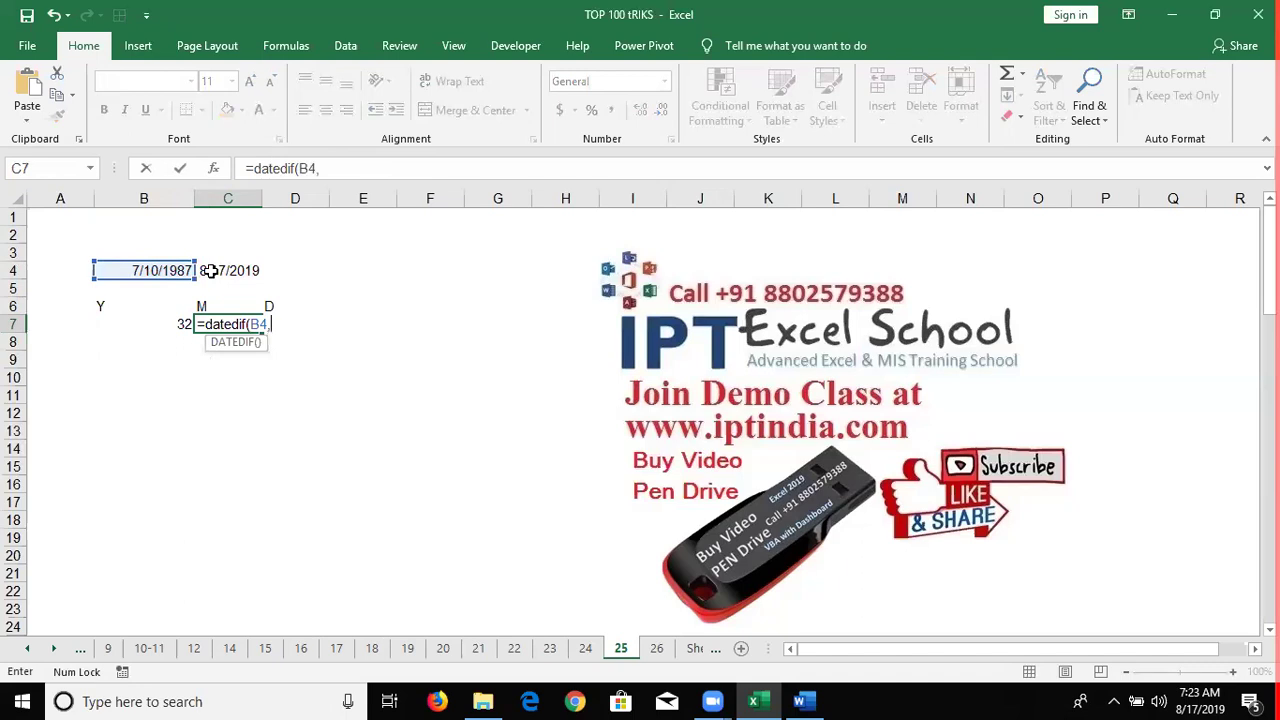
pyautogui.click(211, 271)
pyautogui.write(',"')
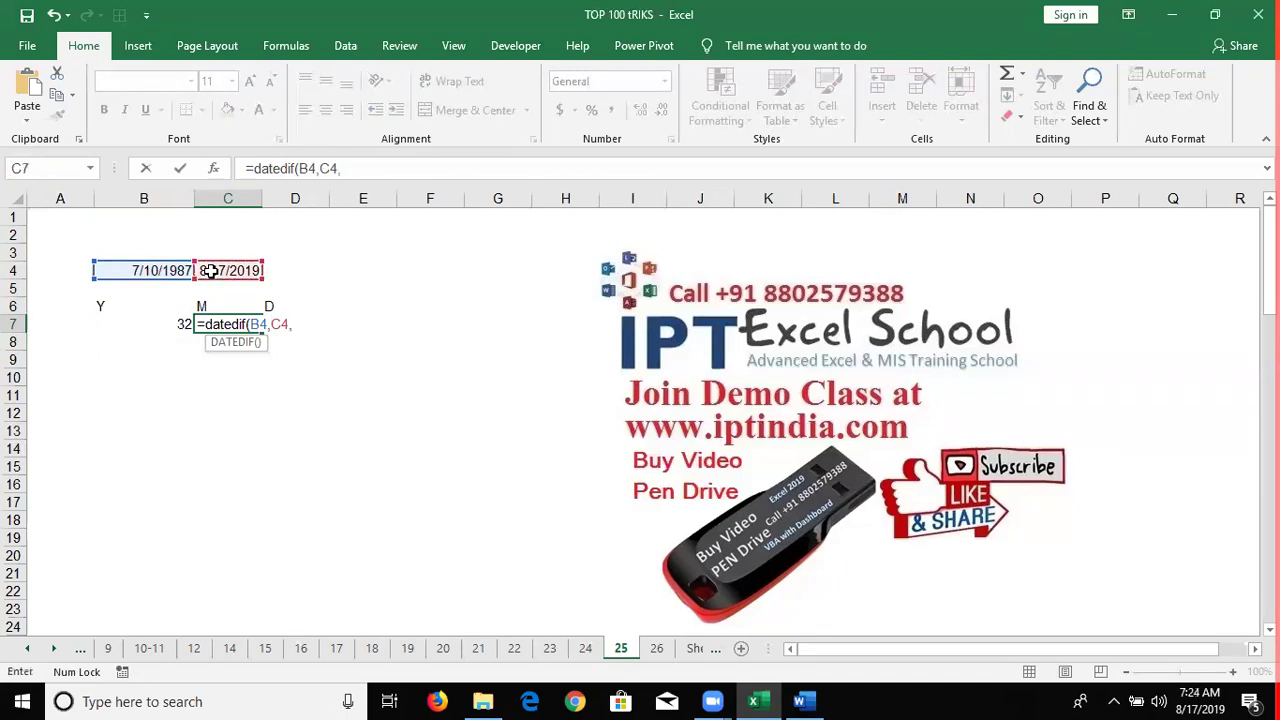
pyautogui.write('m")')
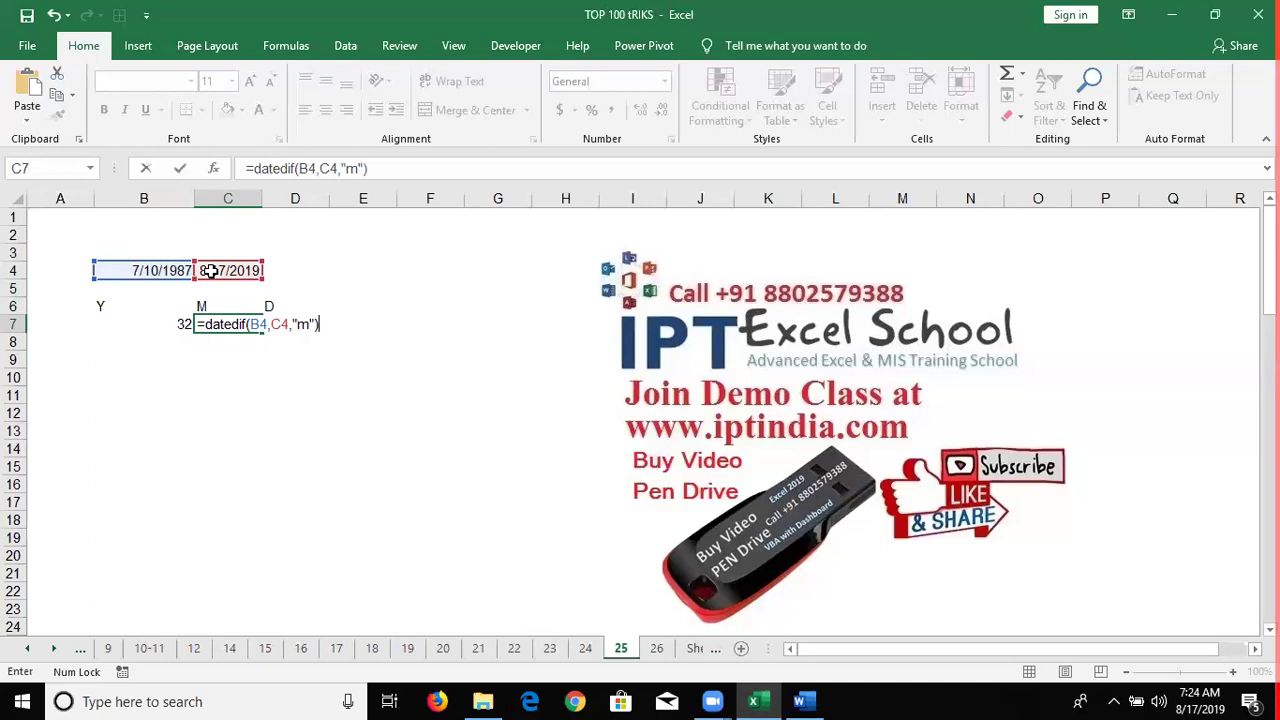
pyautogui.press('Return')
# Step: Change C7's unit to "ym" so it returns 1 leftover month
pyautogui.press('Up')
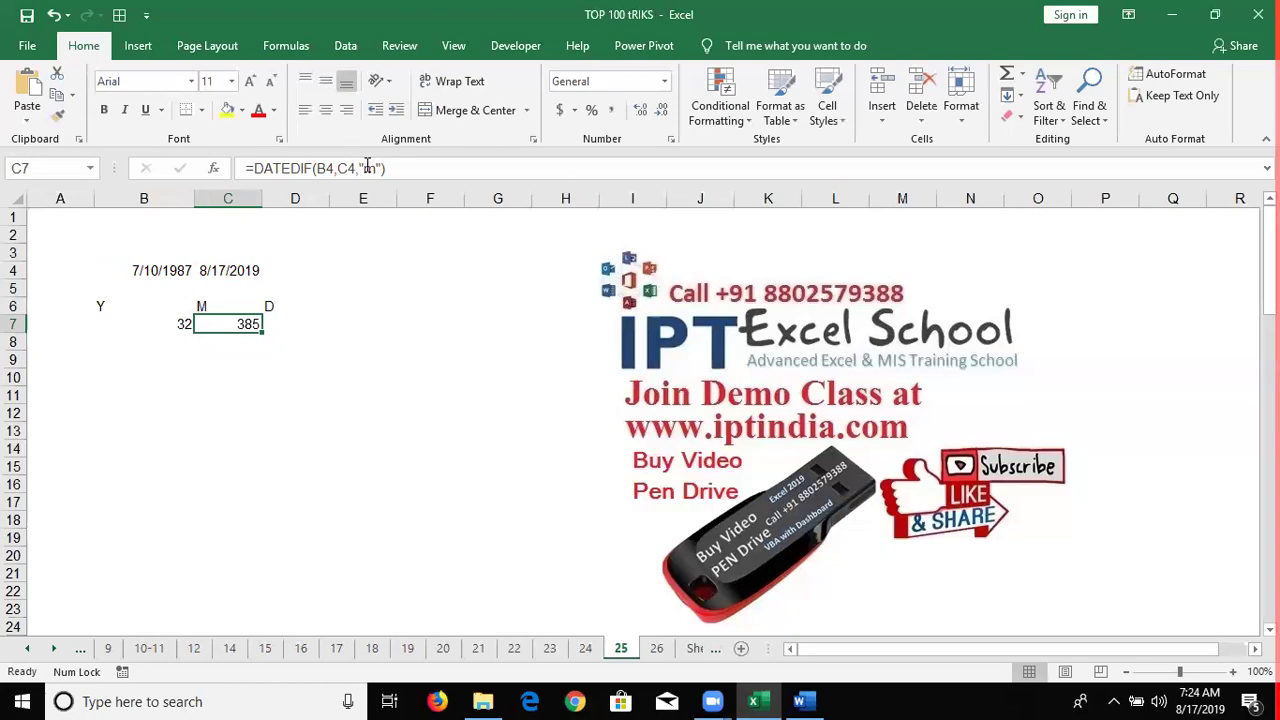
pyautogui.press('F2')
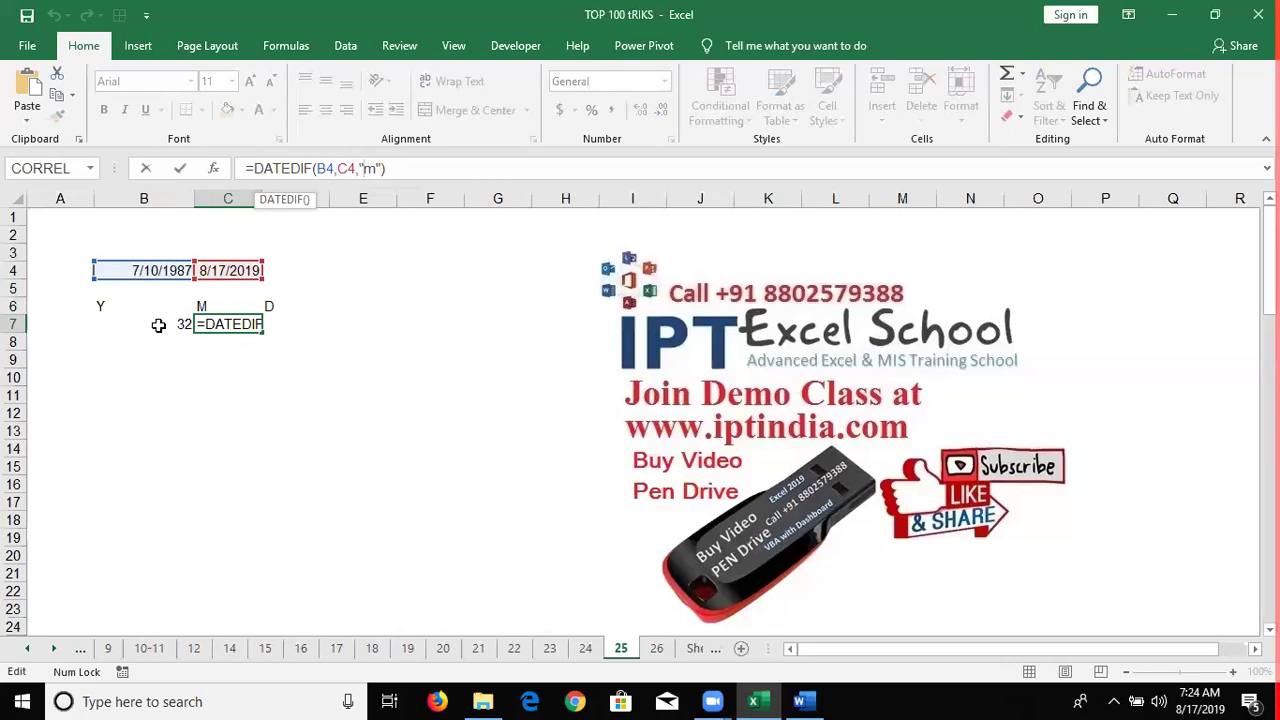
pyautogui.write('y')
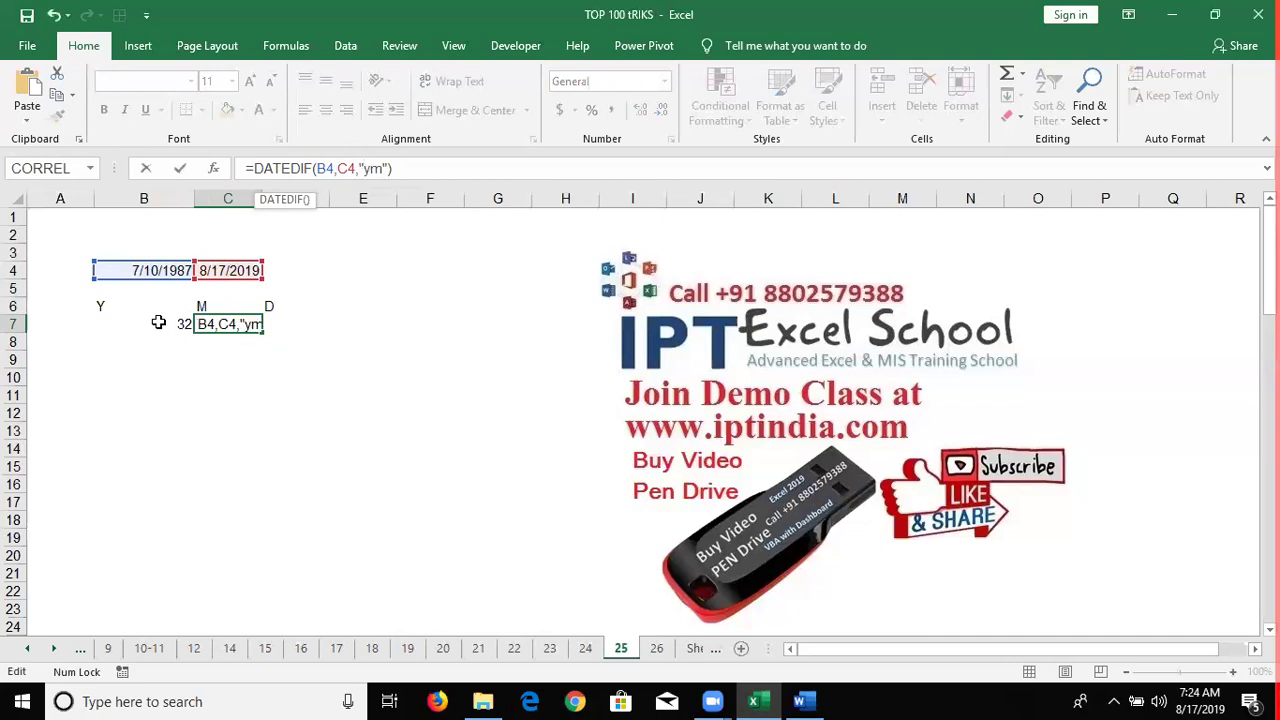
pyautogui.press('Return')
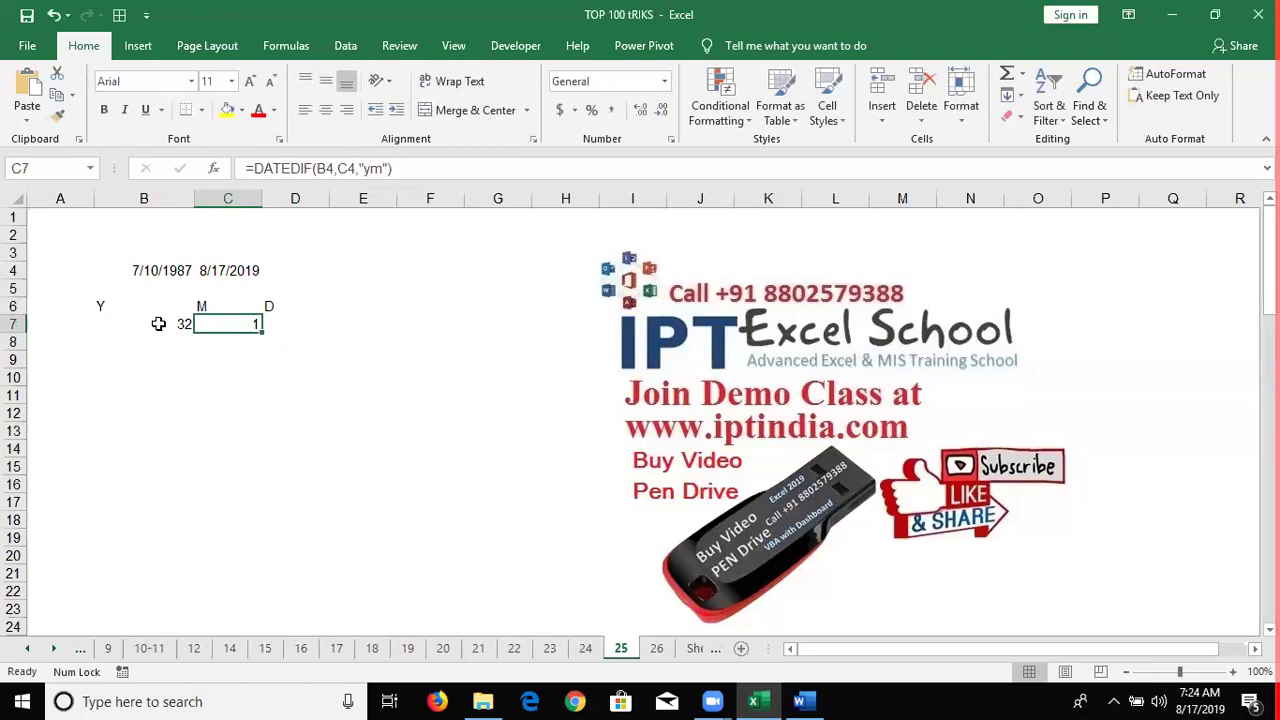
pyautogui.press('Right')
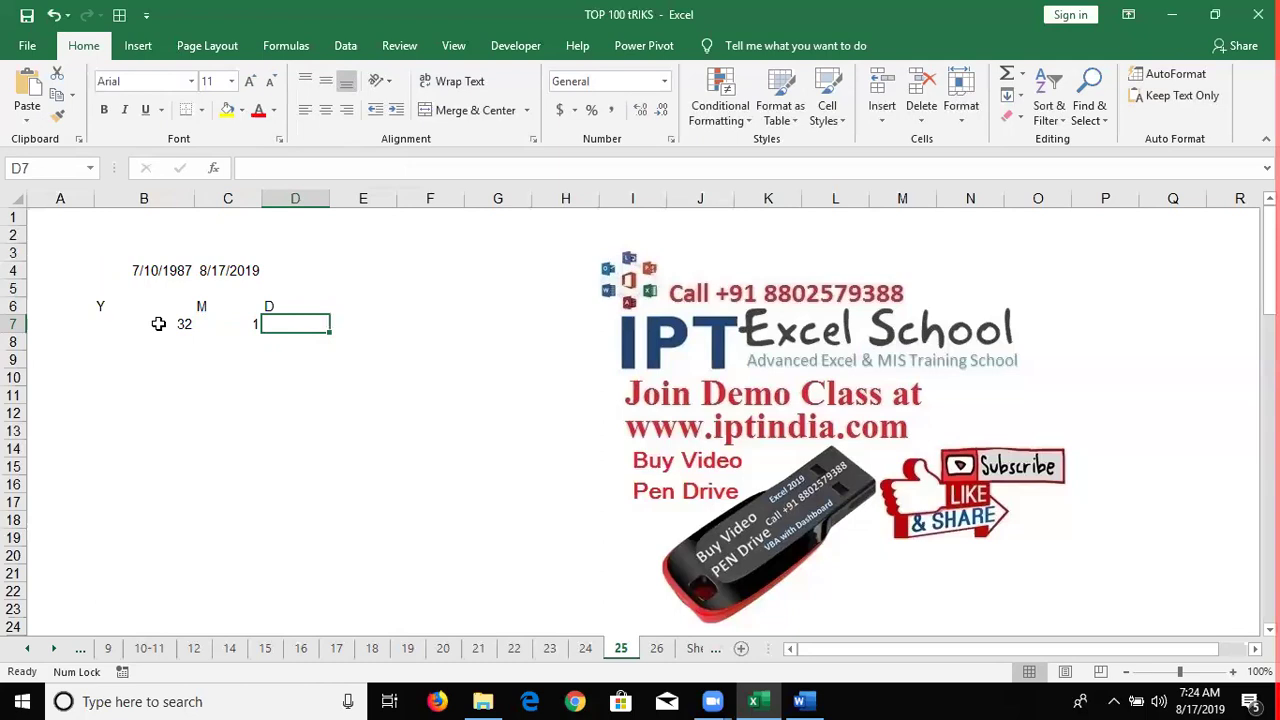
# Step: In D7 enter =DATEDIF(B4,C4,"md"), fixing typos, to get 7 leftover days
pyautogui.write('=da')
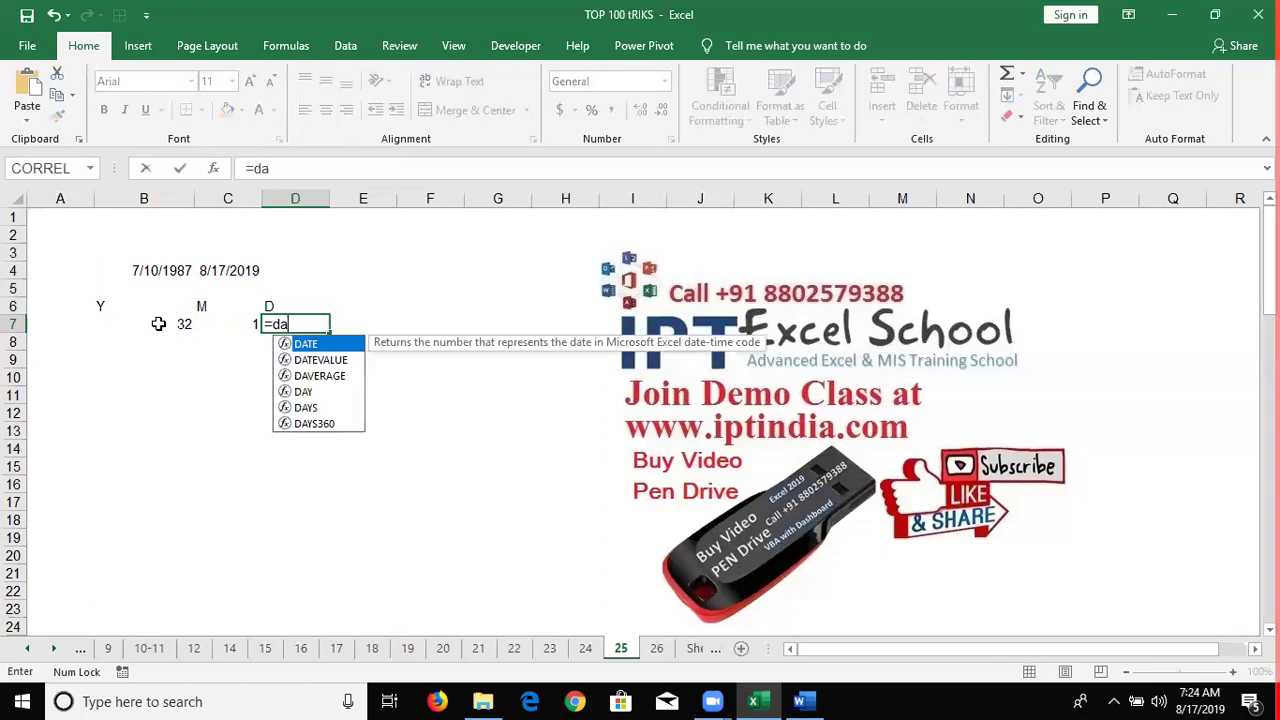
pyautogui.write('rt')
pyautogui.press('BackSpace')
pyautogui.press('BackSpace')
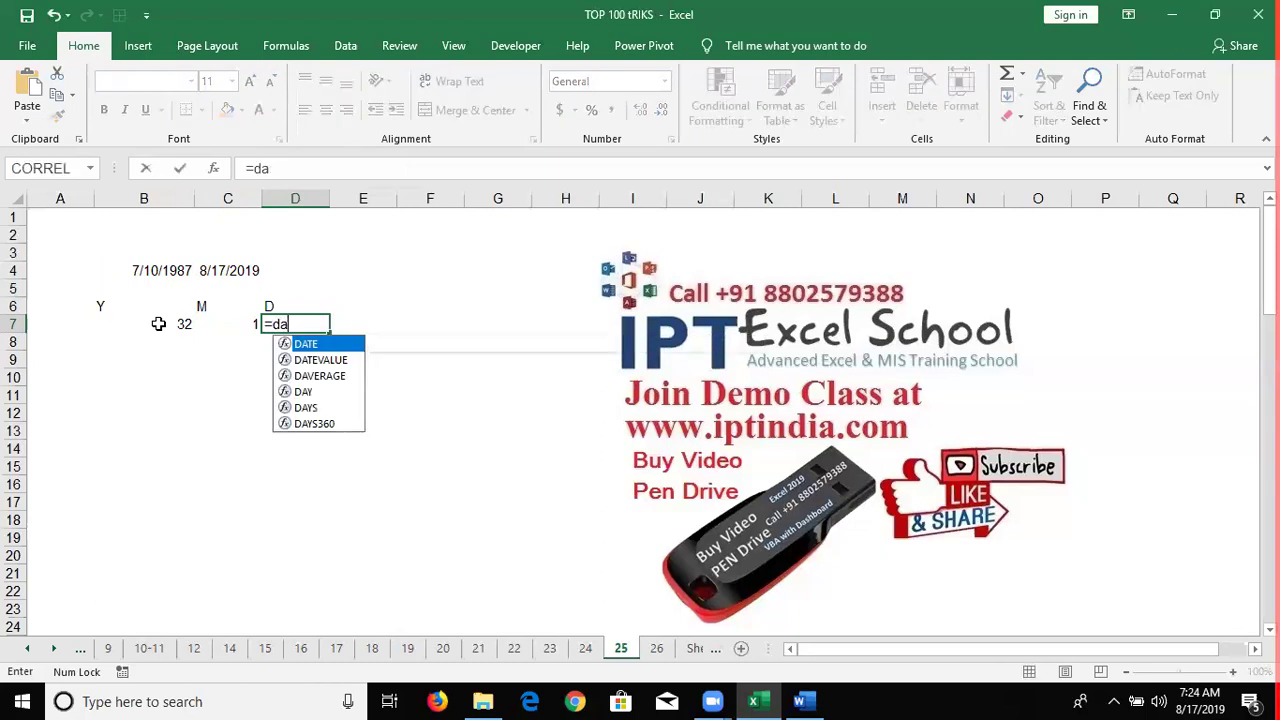
pyautogui.write('te')
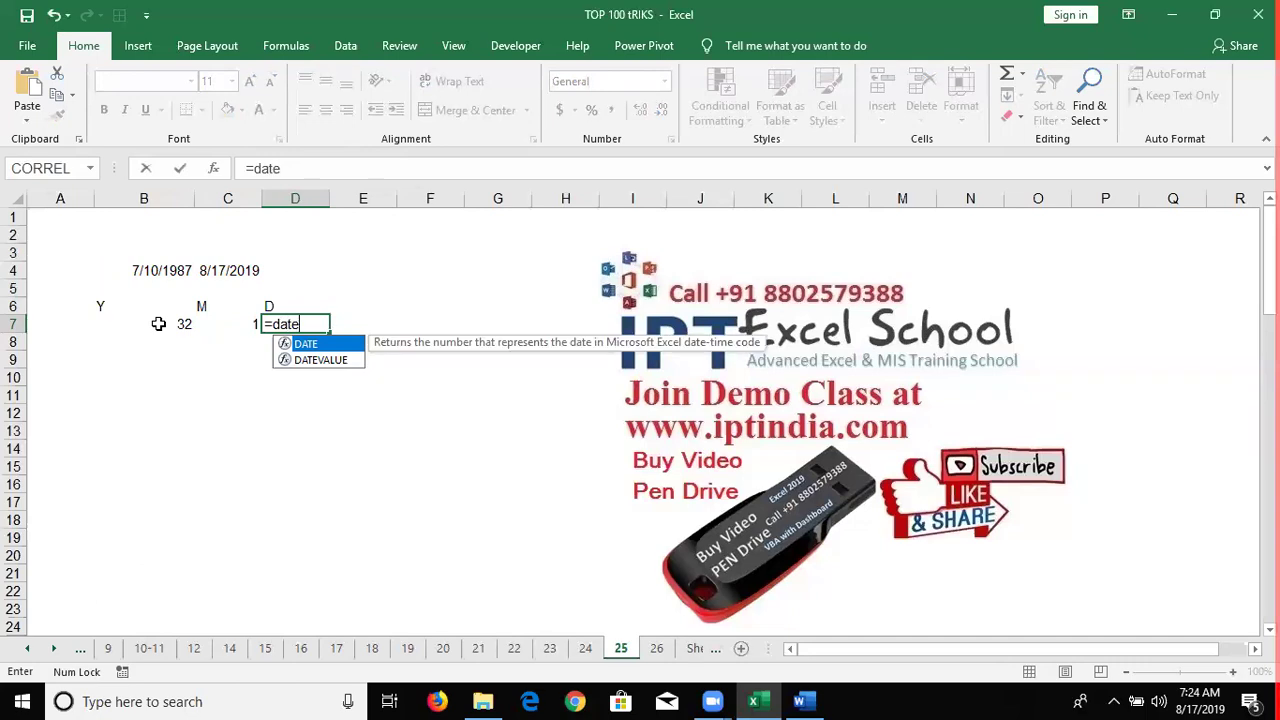
pyautogui.write('dip')
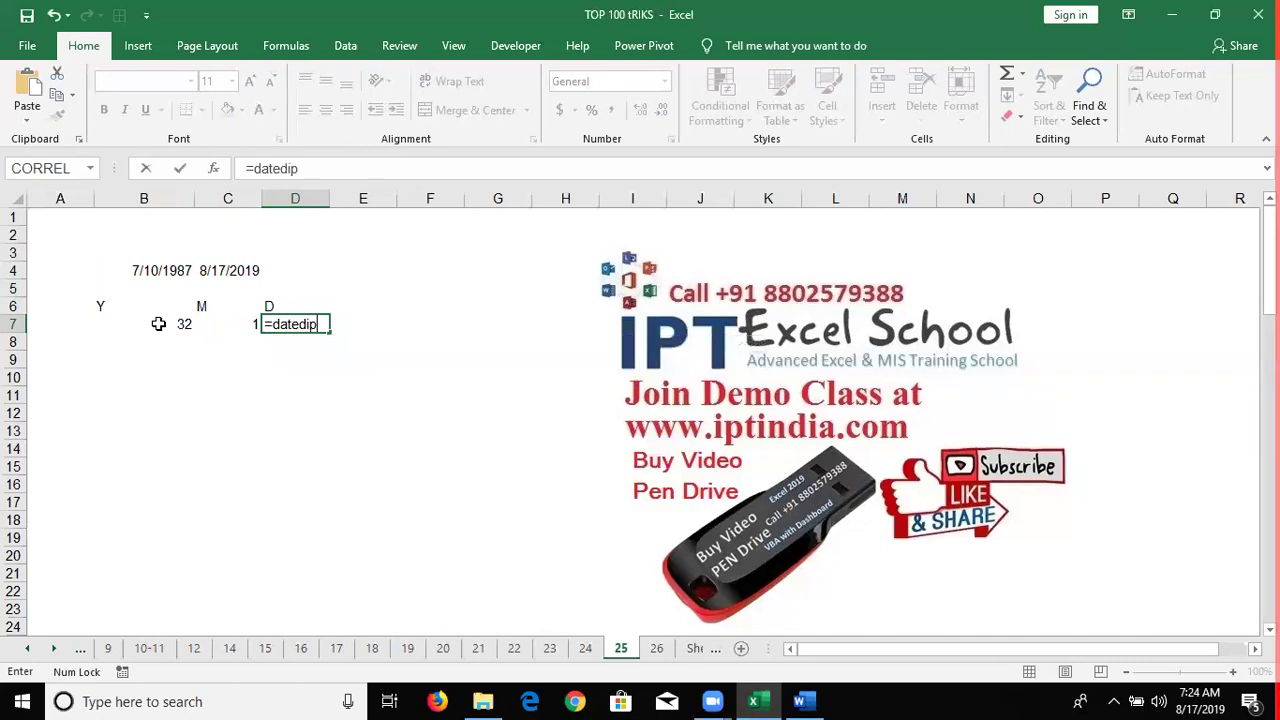
pyautogui.press('BackSpace')
pyautogui.write('f')
pyautogui.write('(')
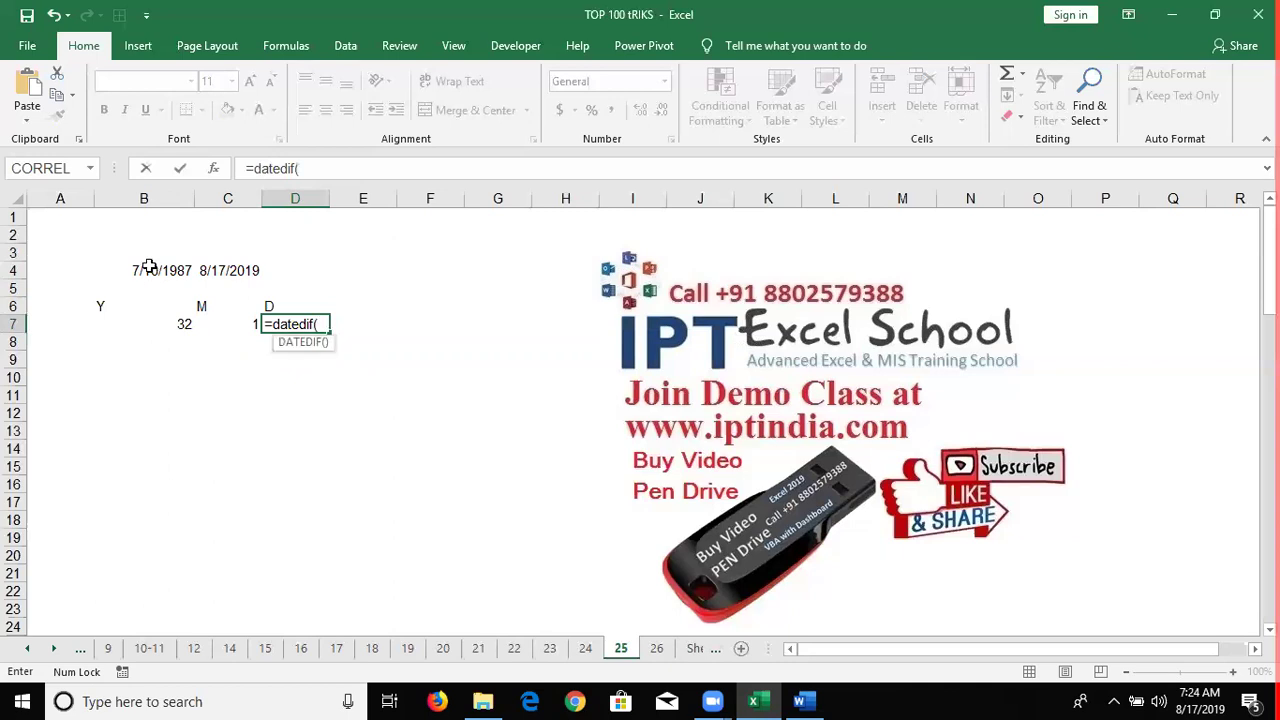
pyautogui.click(149, 268)
pyautogui.write(',')
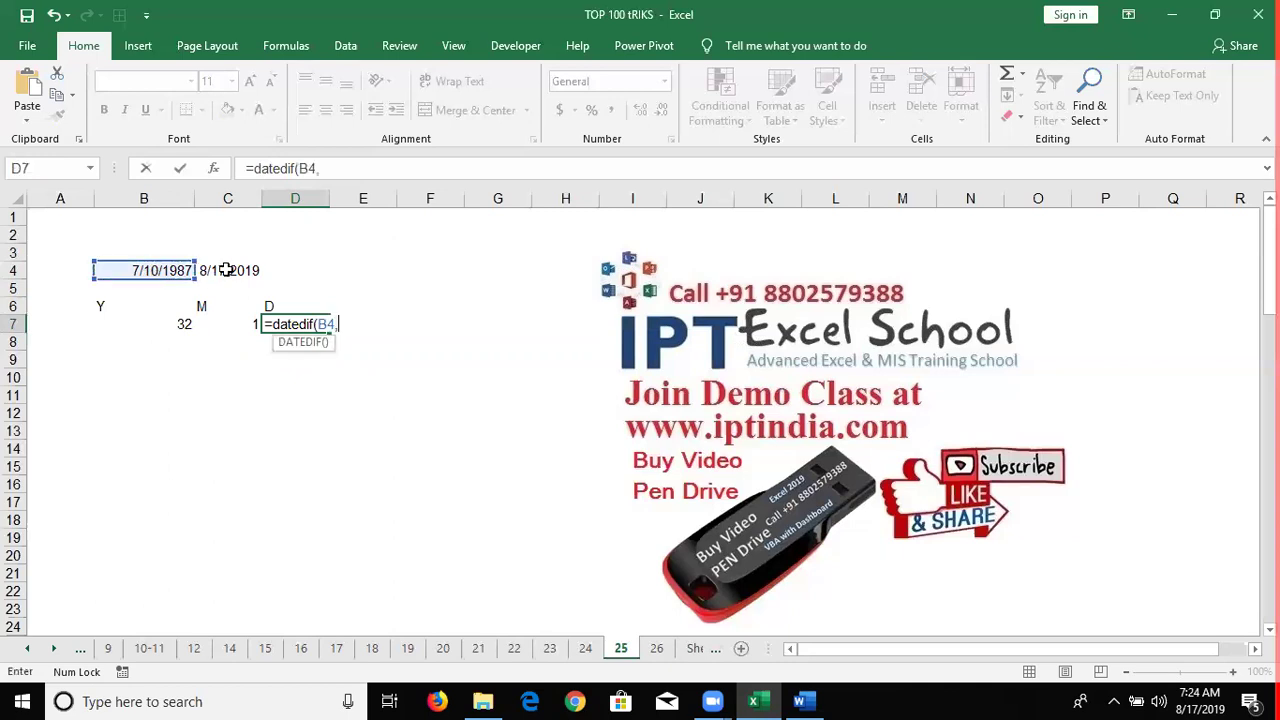
pyautogui.click(229, 268)
pyautogui.write(',')
pyautogui.write('"')
pyautogui.write('y')
pyautogui.press('BackSpace')
pyautogui.write('md"')
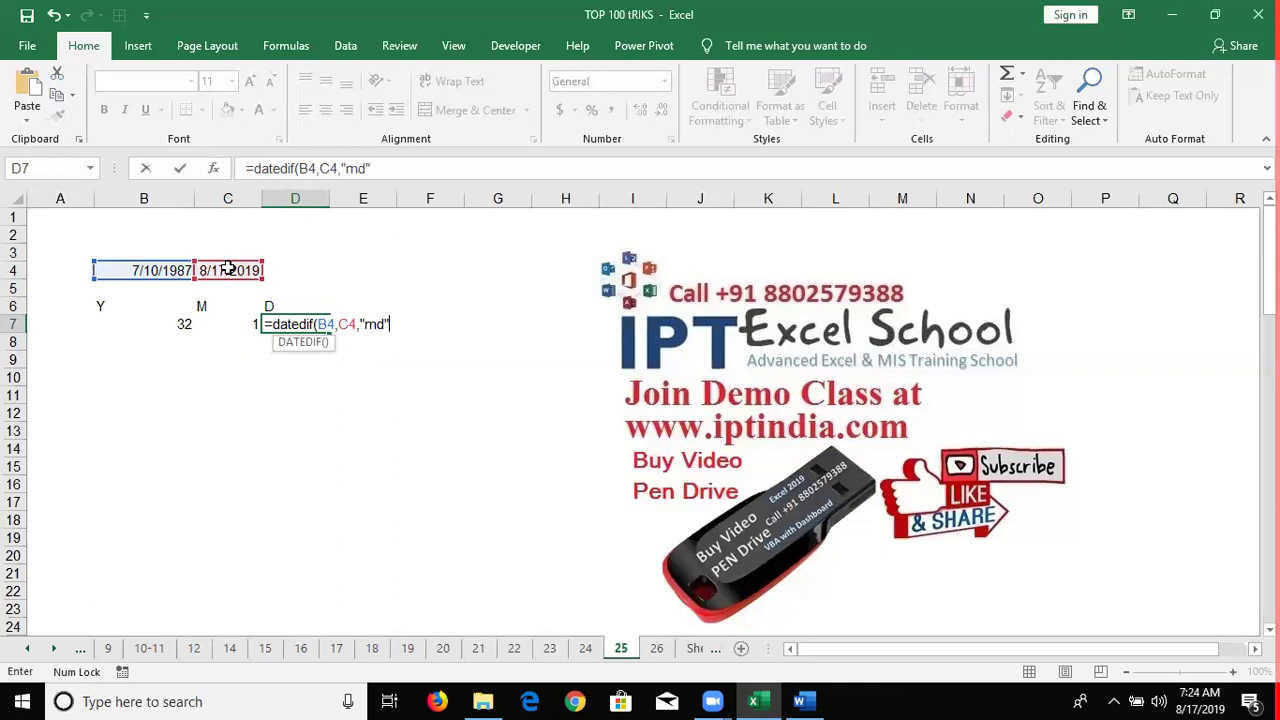
pyautogui.write(')')
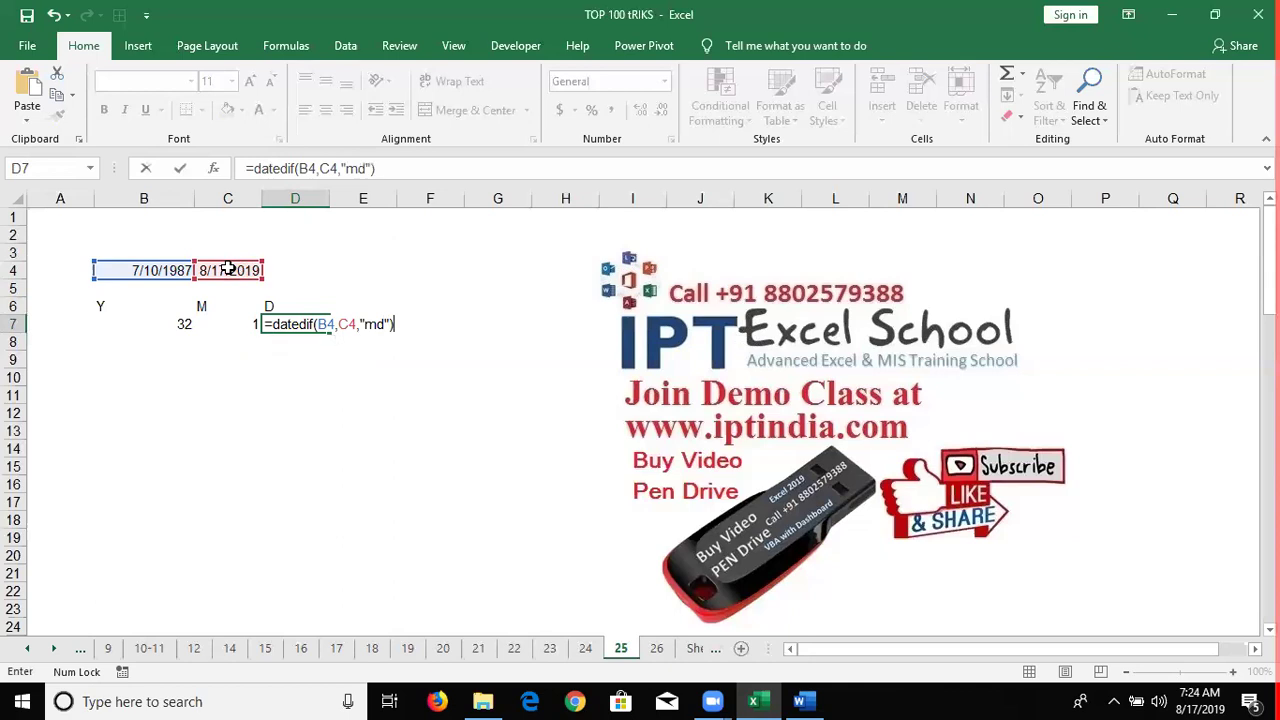
pyautogui.press('Return')
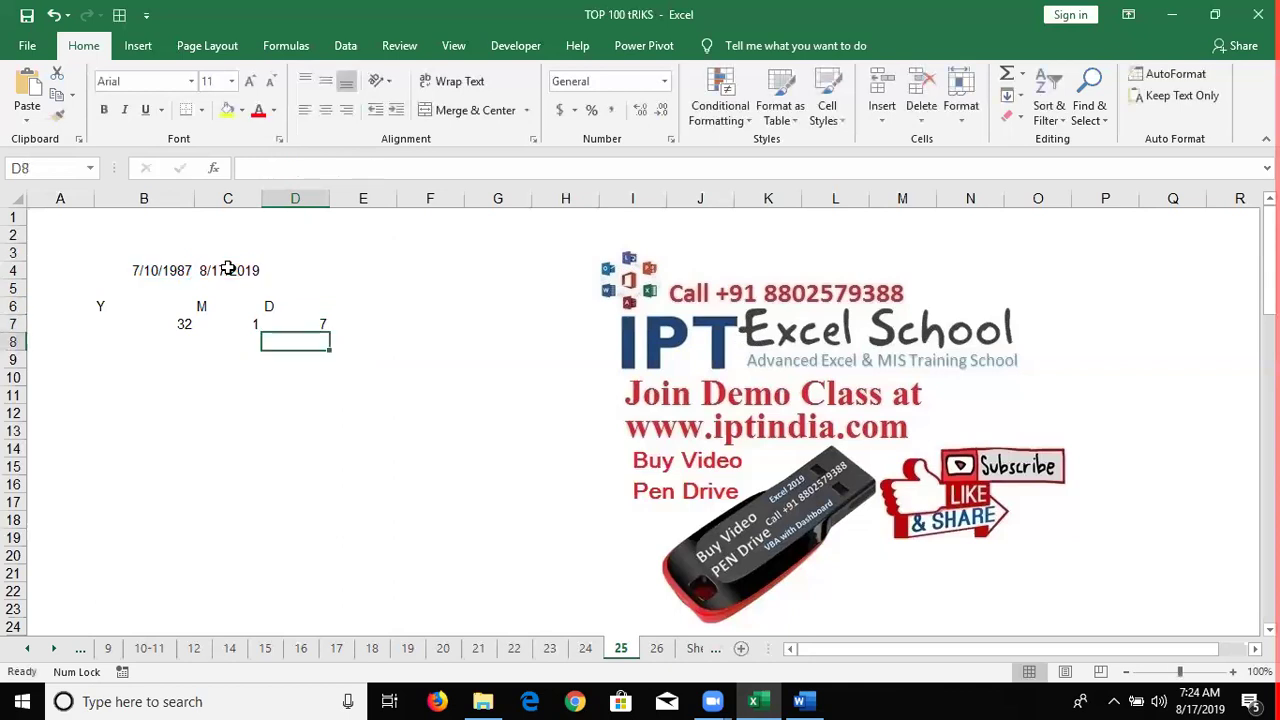
# Step: Step through B7, C7 and D7 to review the three DATEDIF formulas
pyautogui.press('Up')
pyautogui.press('Left')
pyautogui.press('Left')
pyautogui.press('Right')
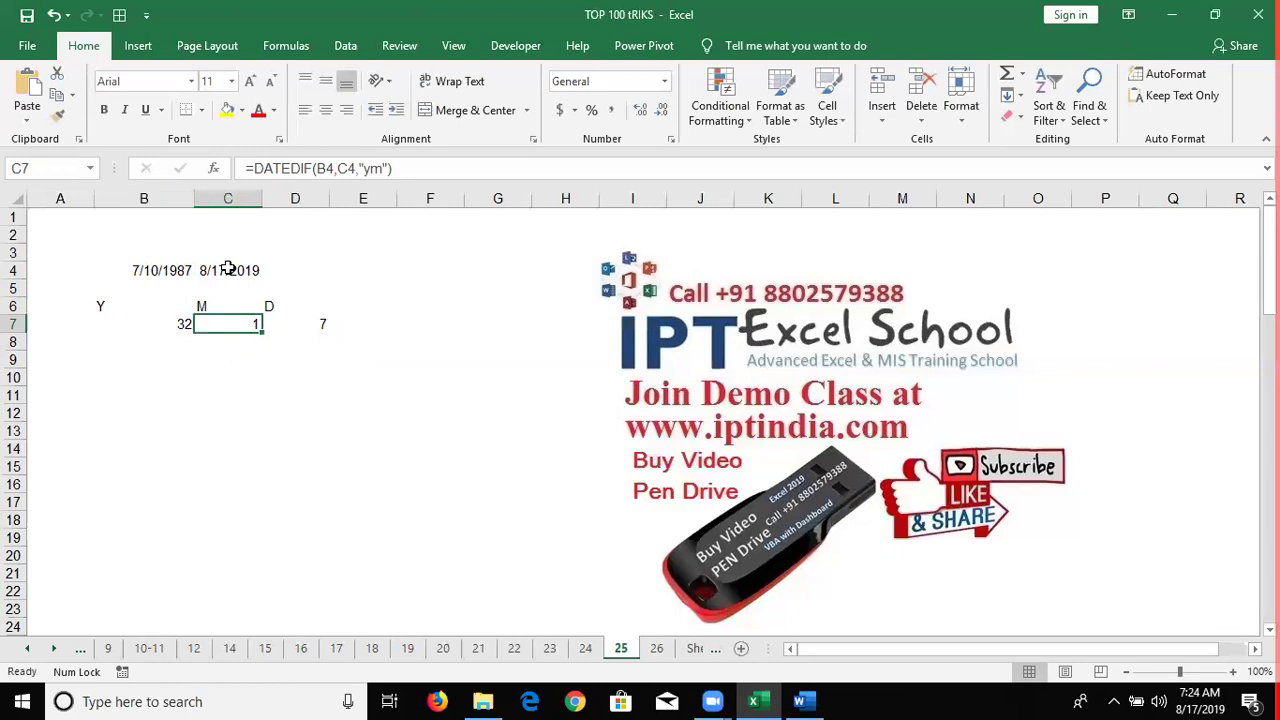
pyautogui.press('Right')
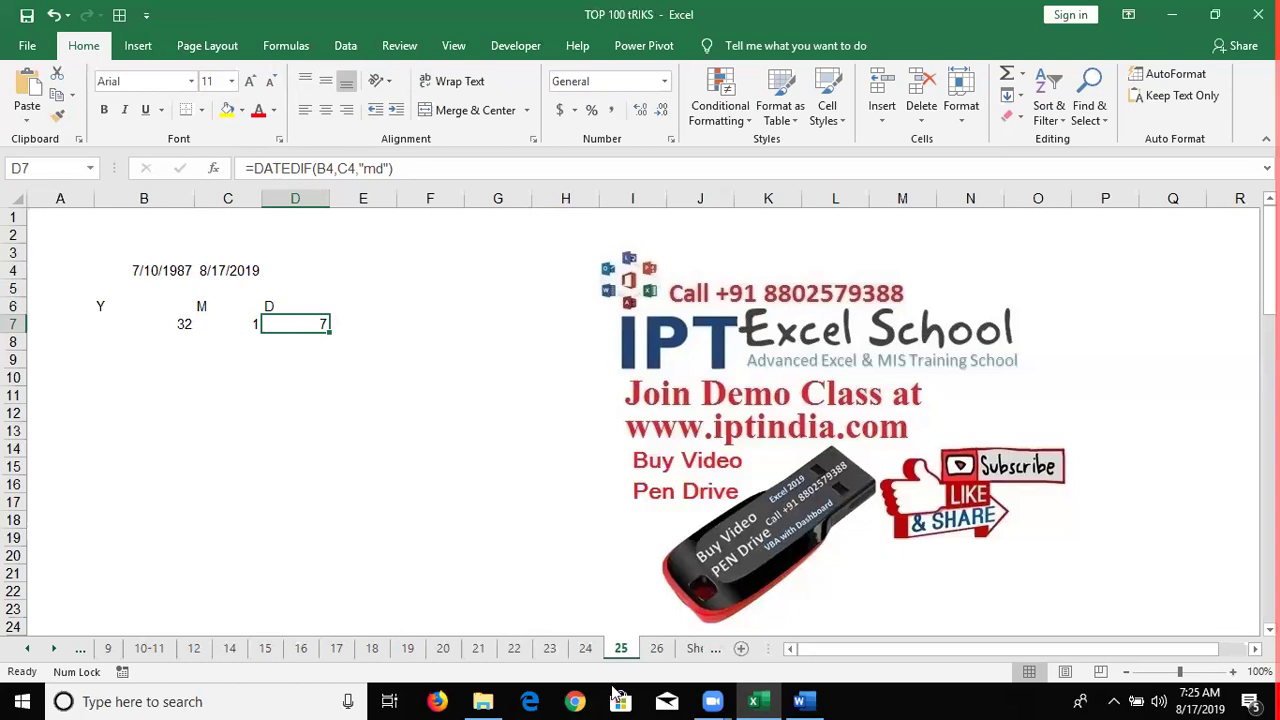
# Step: Switch to sheet 26 and select an empty cell
pyautogui.click(381, 408)
pyautogui.click(655, 648)
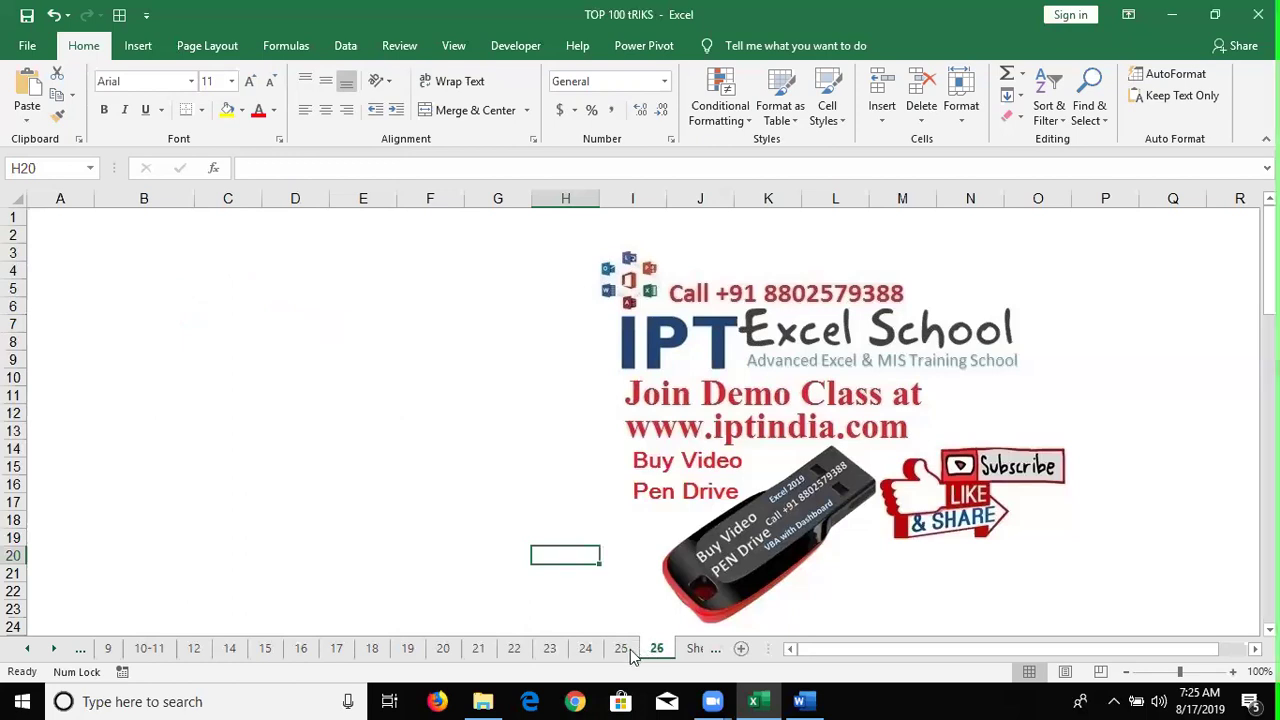
pyautogui.click(350, 482)
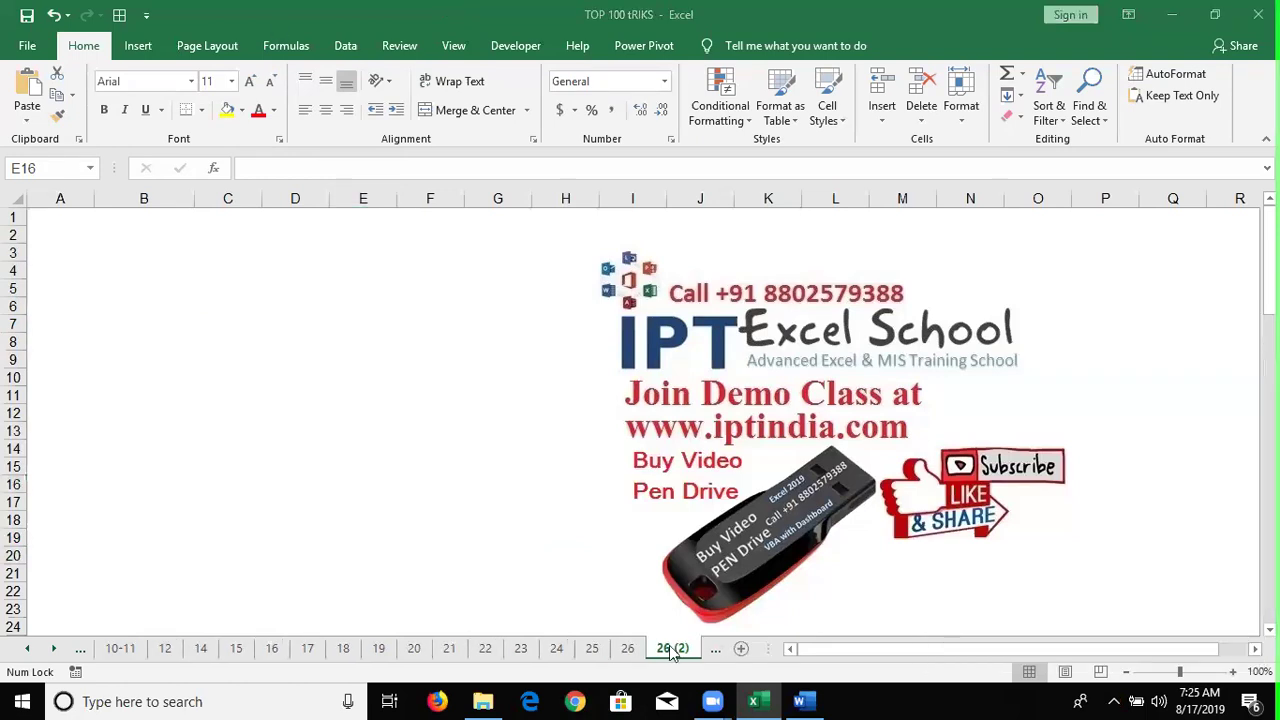
# Step: Rename the sheet copy 26 (2) to 27, then return to sheet 26
pyautogui.click(640, 650)
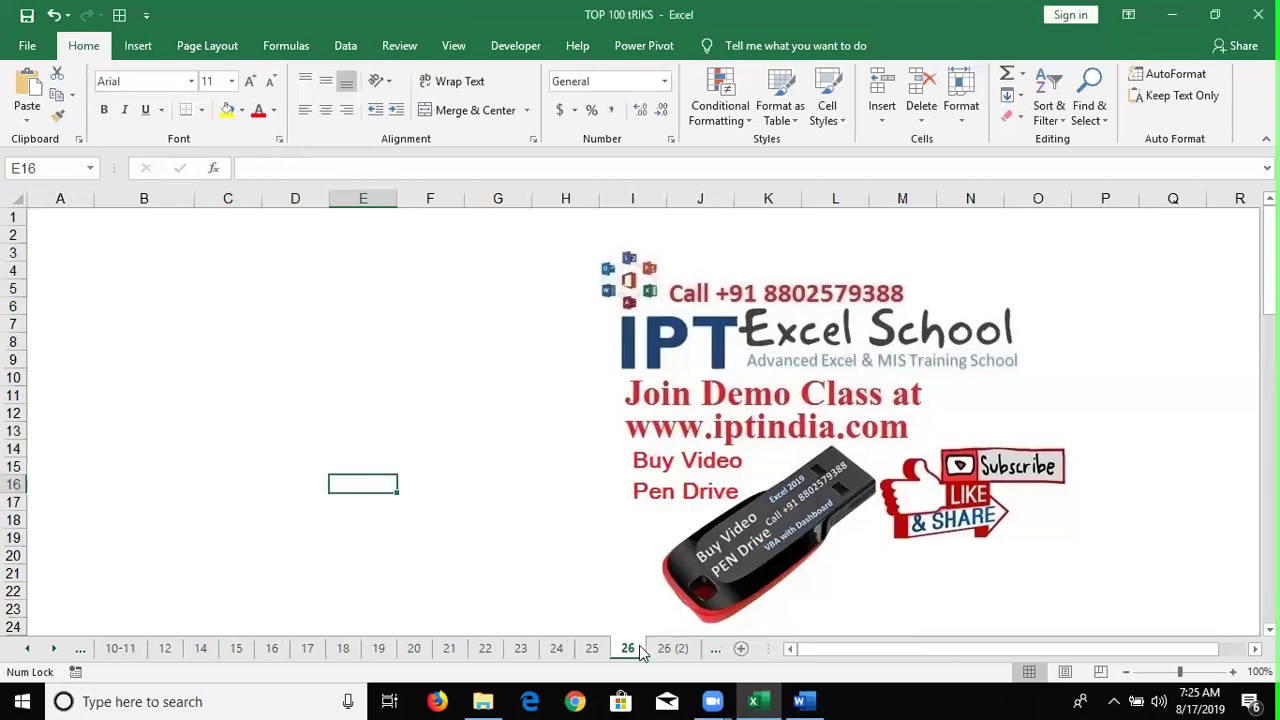
pyautogui.doubleClick(662, 650)
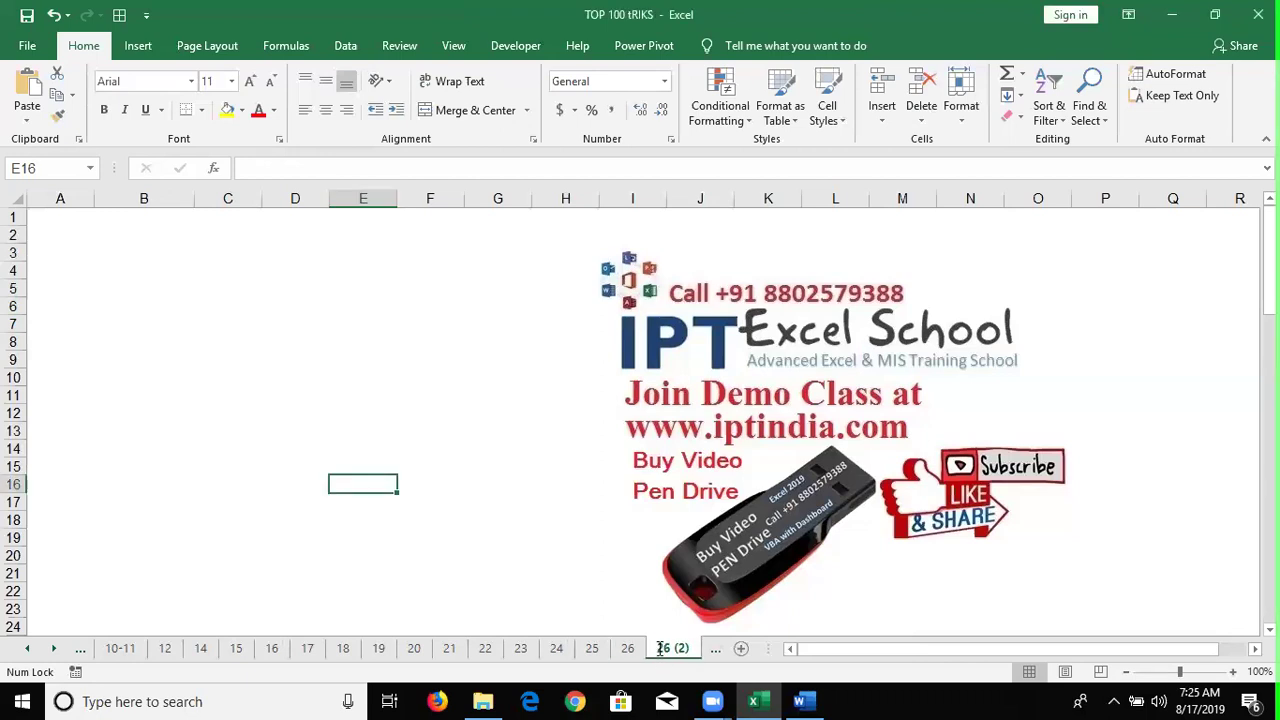
pyautogui.write('27')
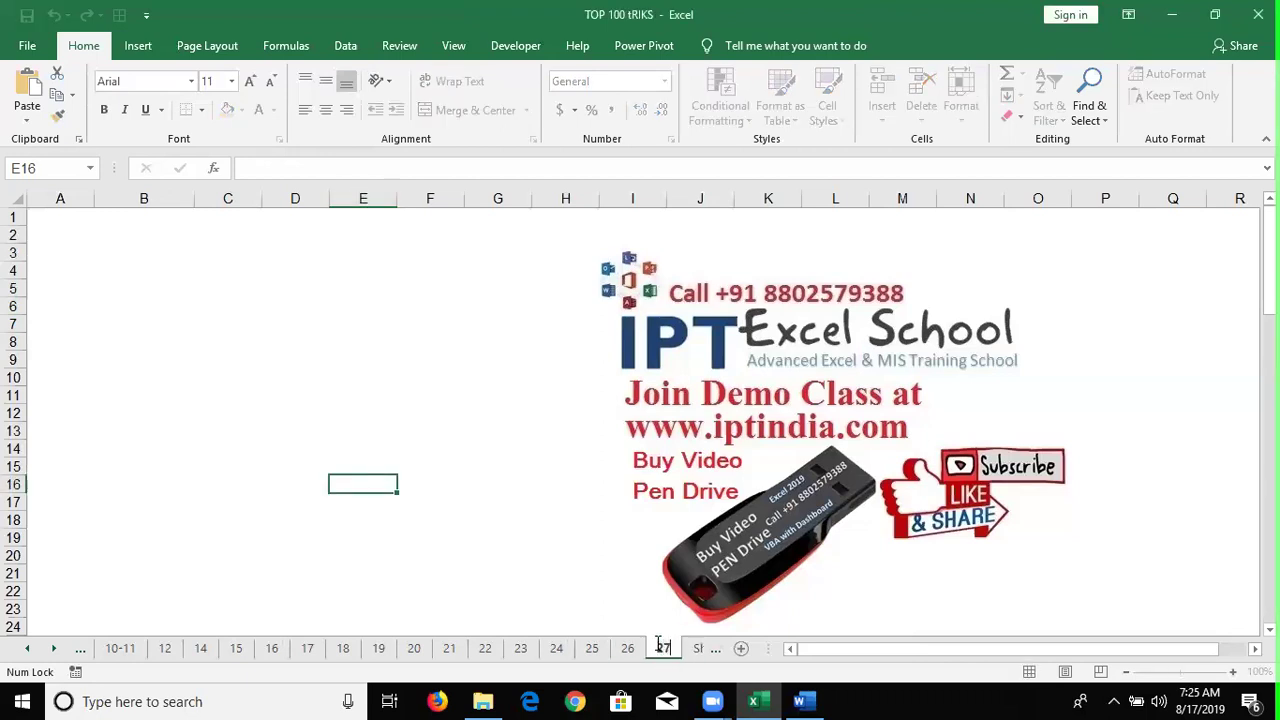
pyautogui.click(585, 596)
pyautogui.click(628, 650)
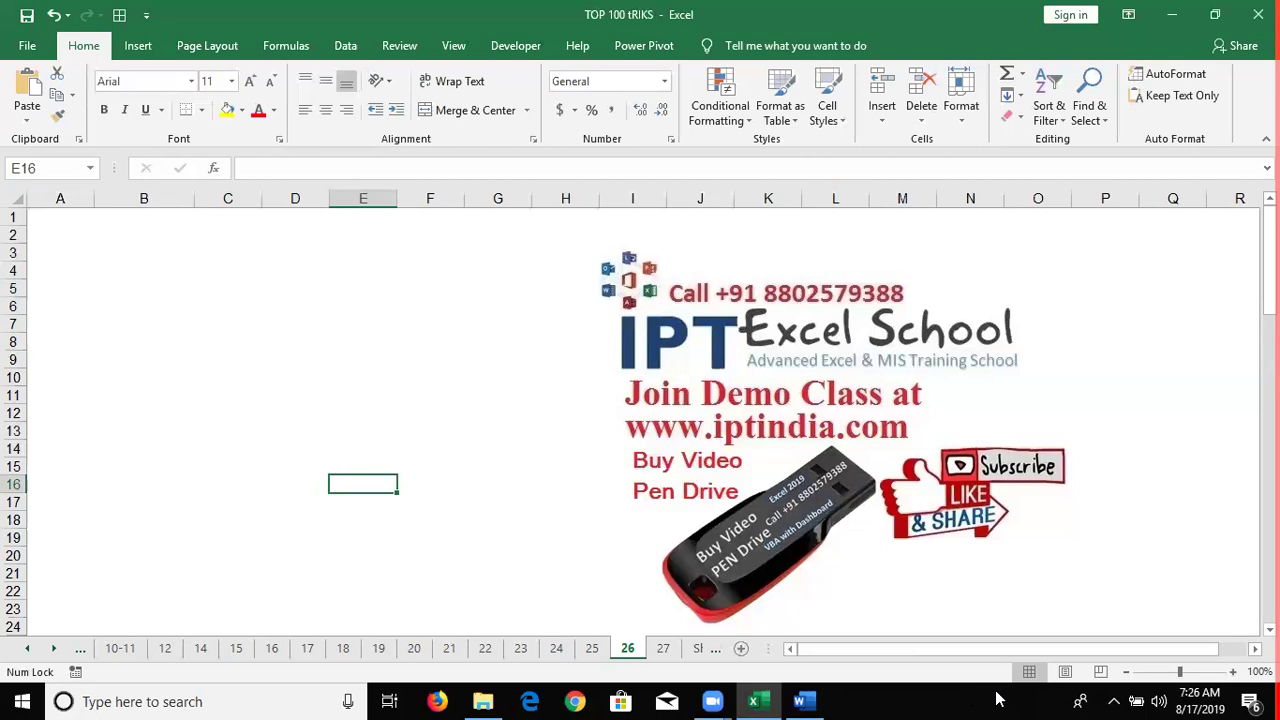
# Step: Enter 10 in B3 and 2 in C3, then go back to B3
pyautogui.click(155, 250)
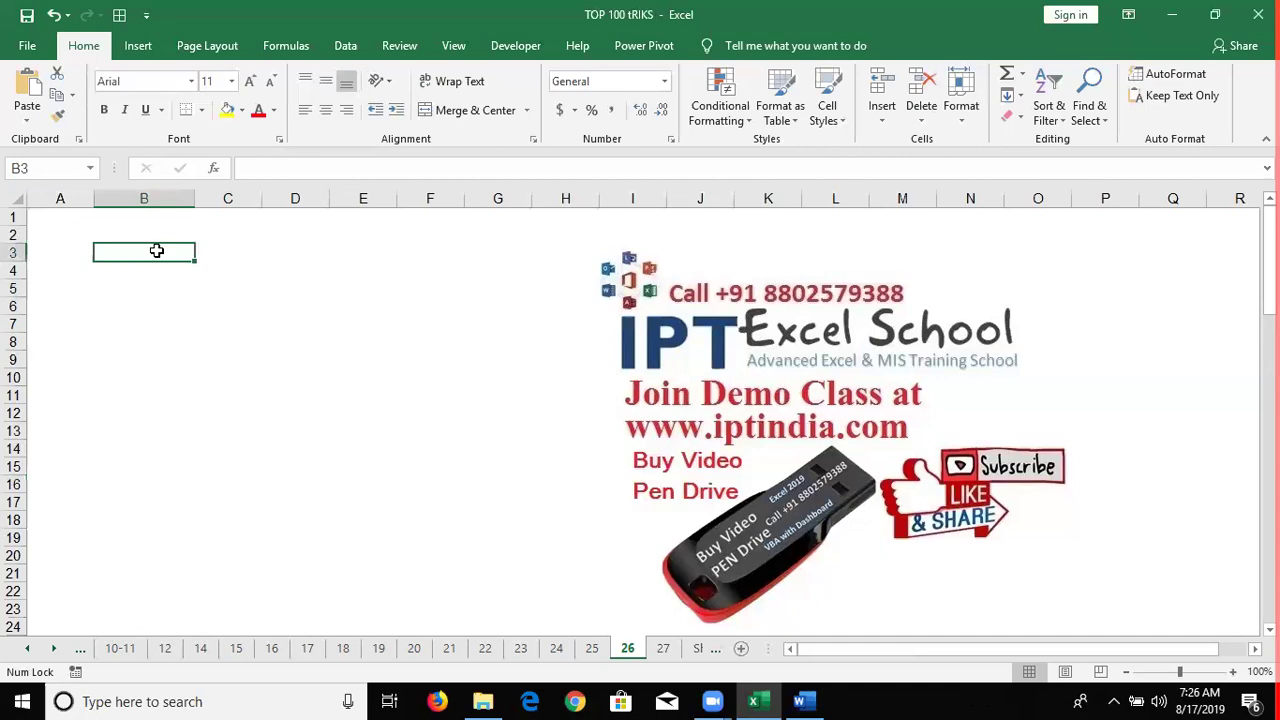
pyautogui.write('10')
pyautogui.press('Tab')
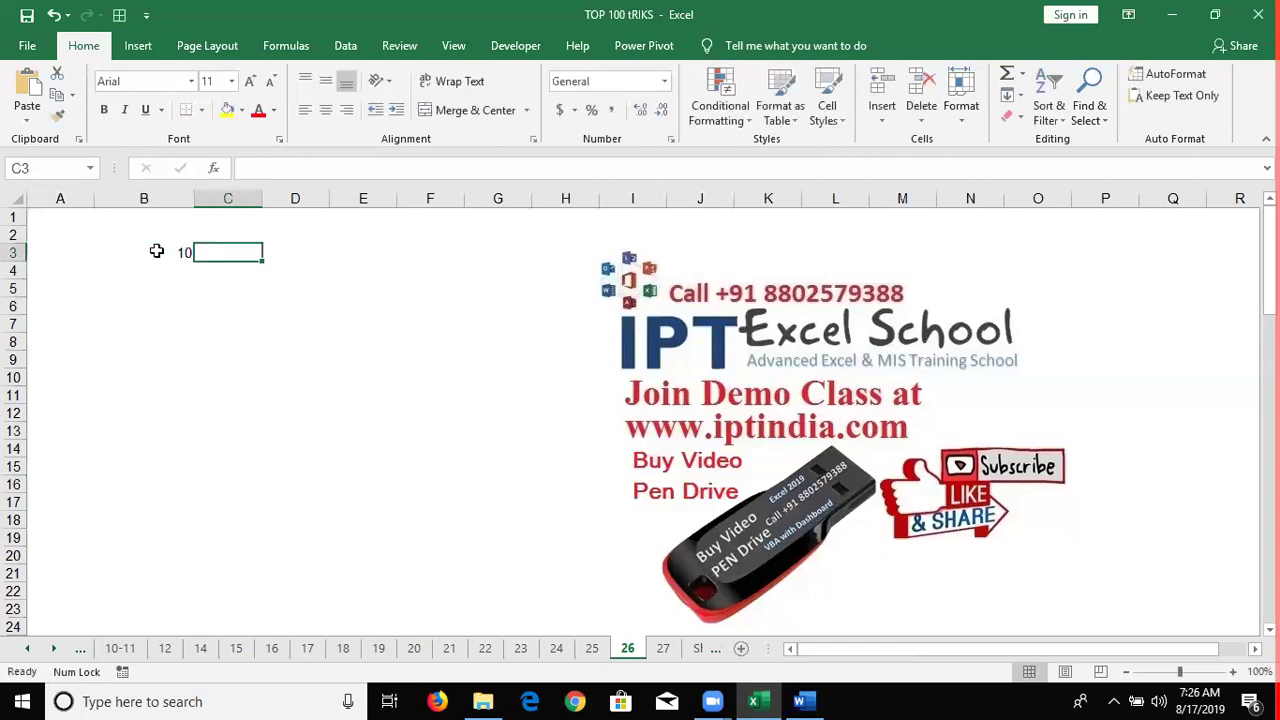
pyautogui.write('2')
pyautogui.press('Return')
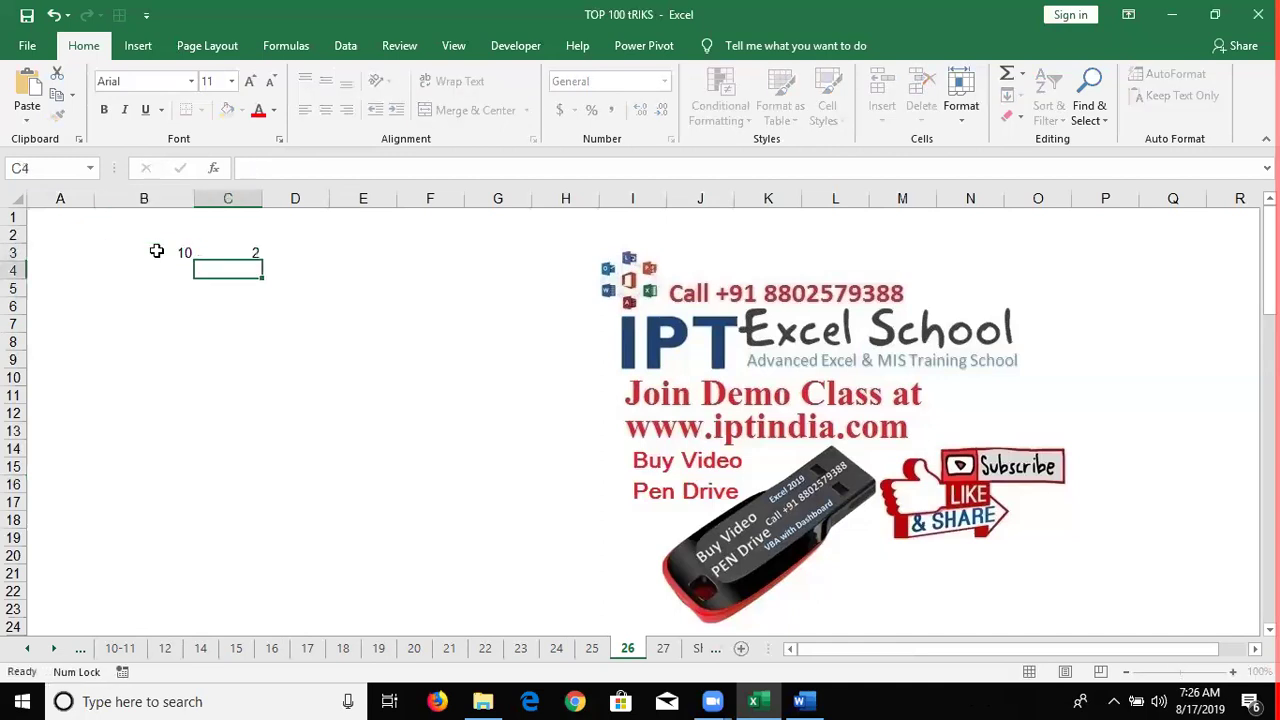
pyautogui.press('Down')
pyautogui.press('Left')
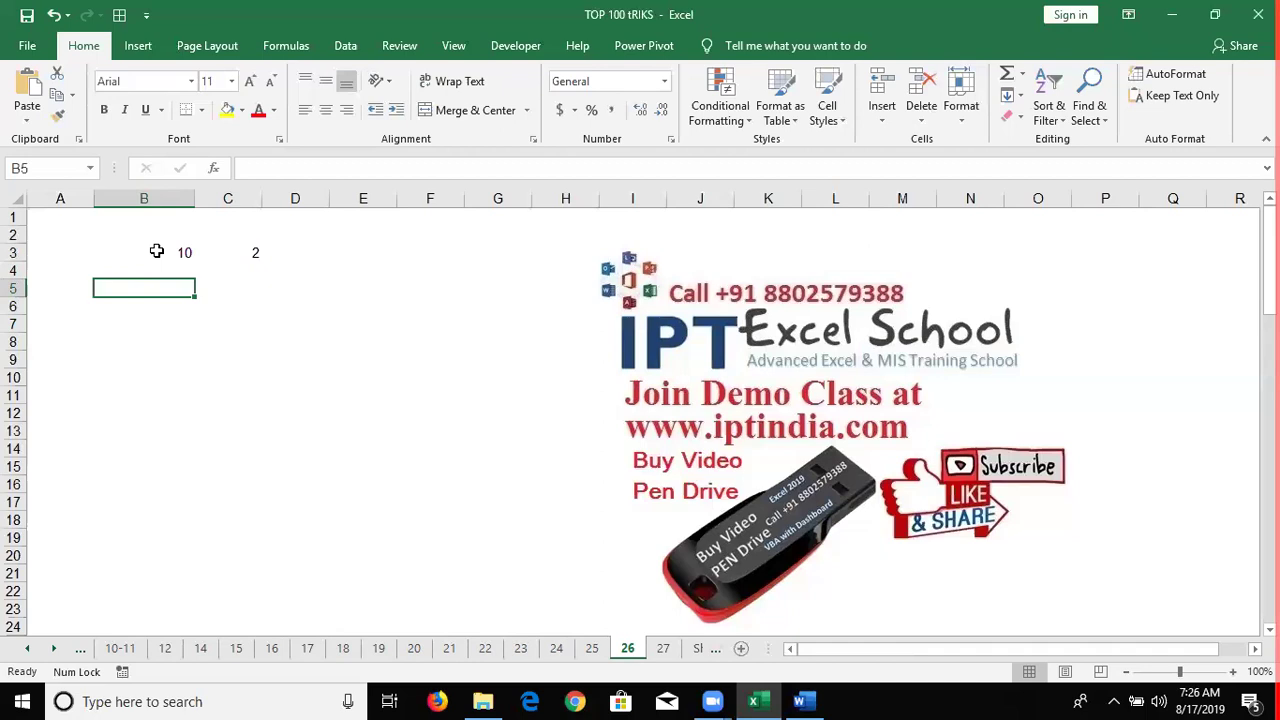
pyautogui.press('Up')
pyautogui.press('Up')
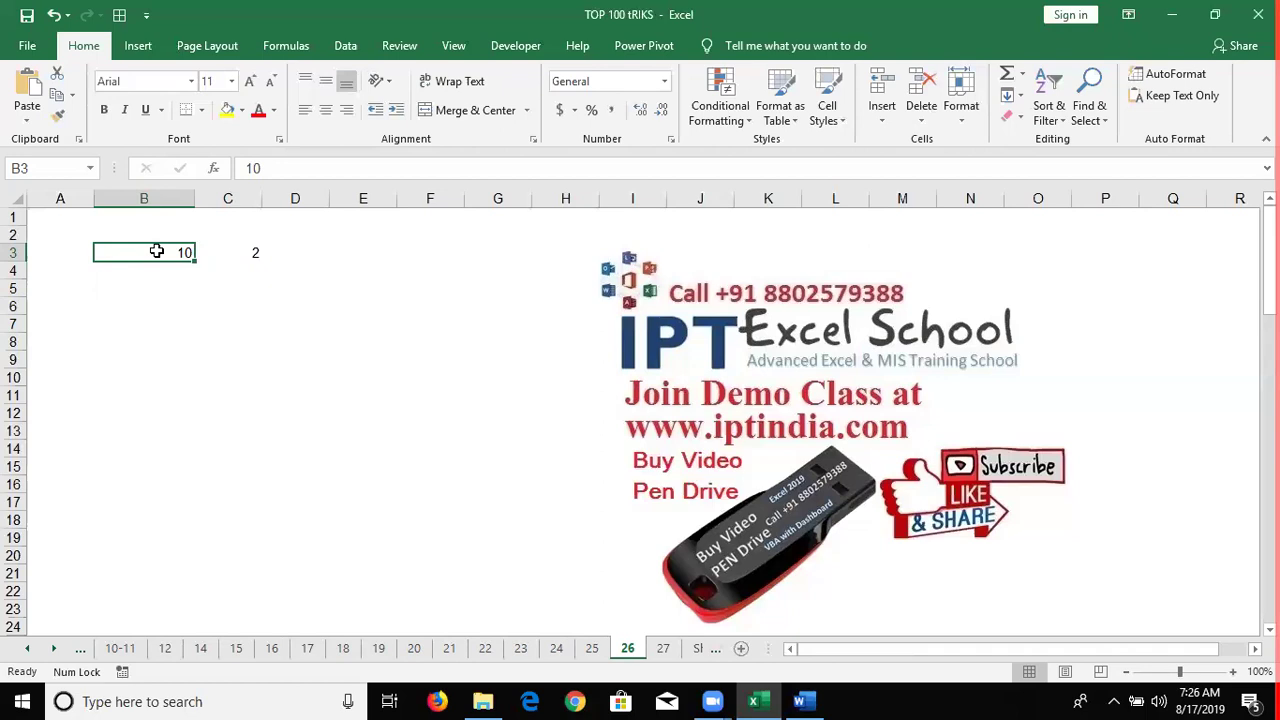
# Step: In B4 enter =B3/C3&":"&1 to display the ratio 5:1
pyautogui.press('Return')
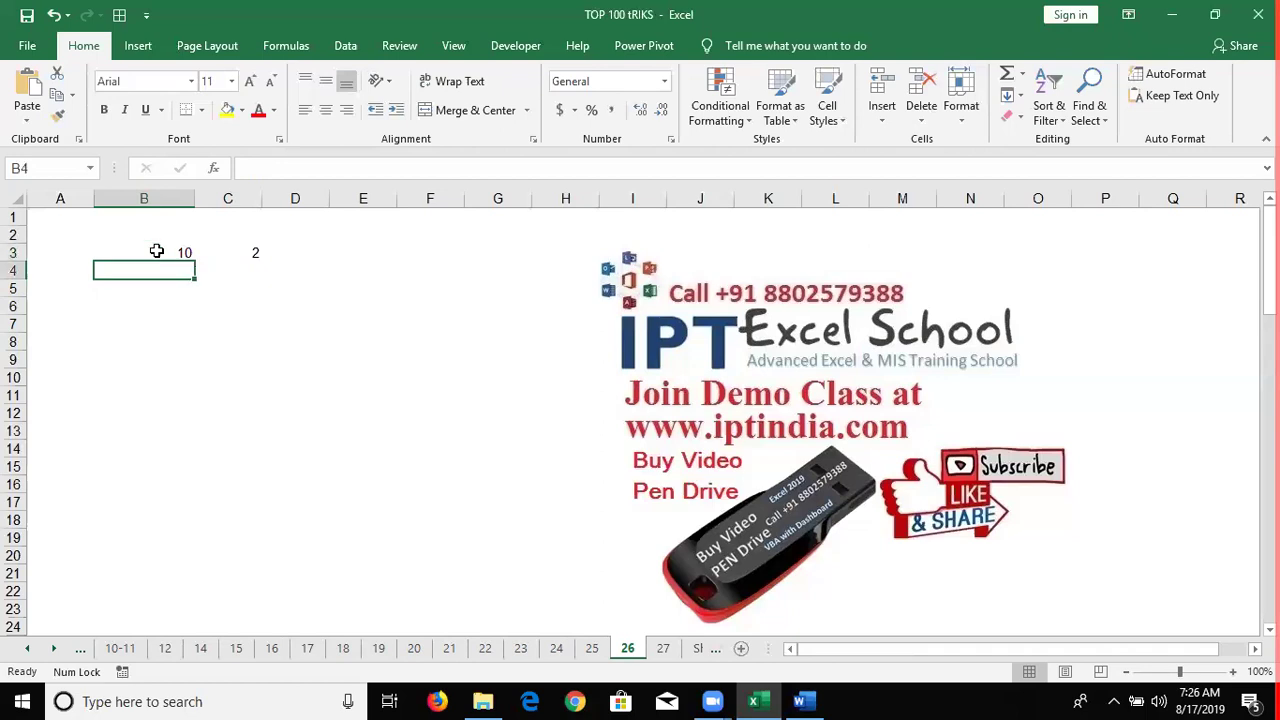
pyautogui.write('=')
pyautogui.click(157, 252)
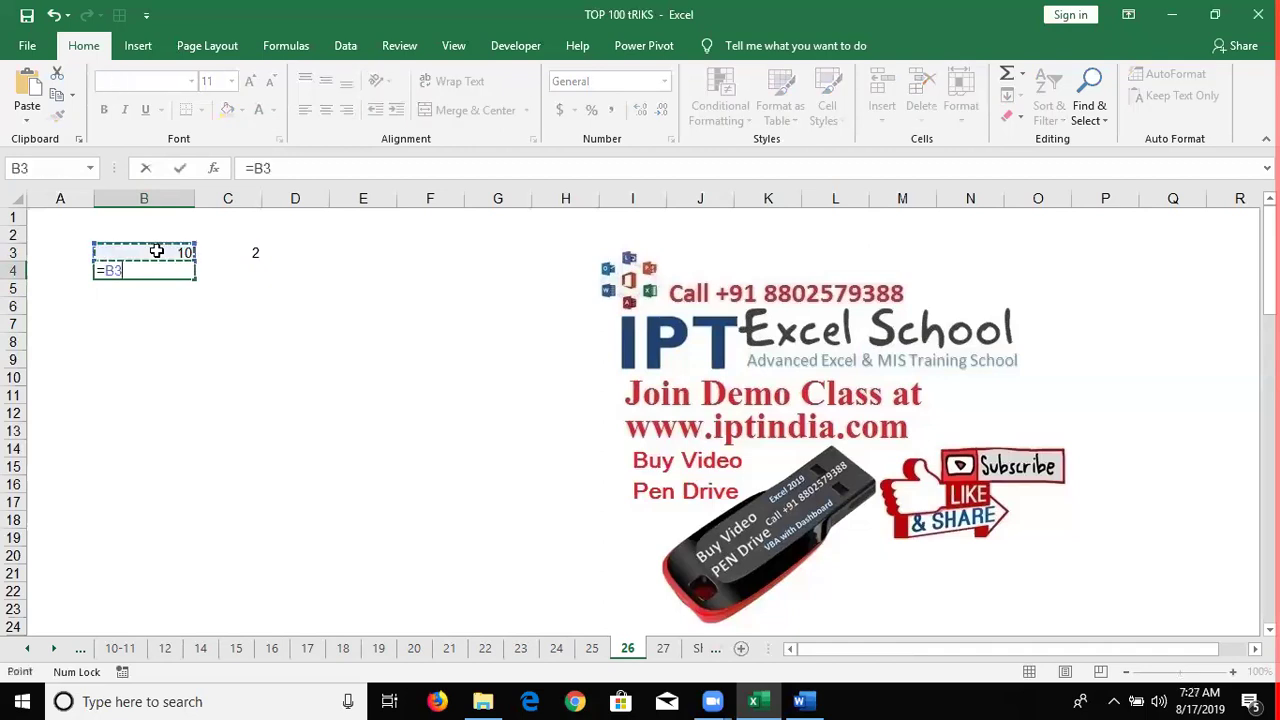
pyautogui.write('/')
pyautogui.press('Right')
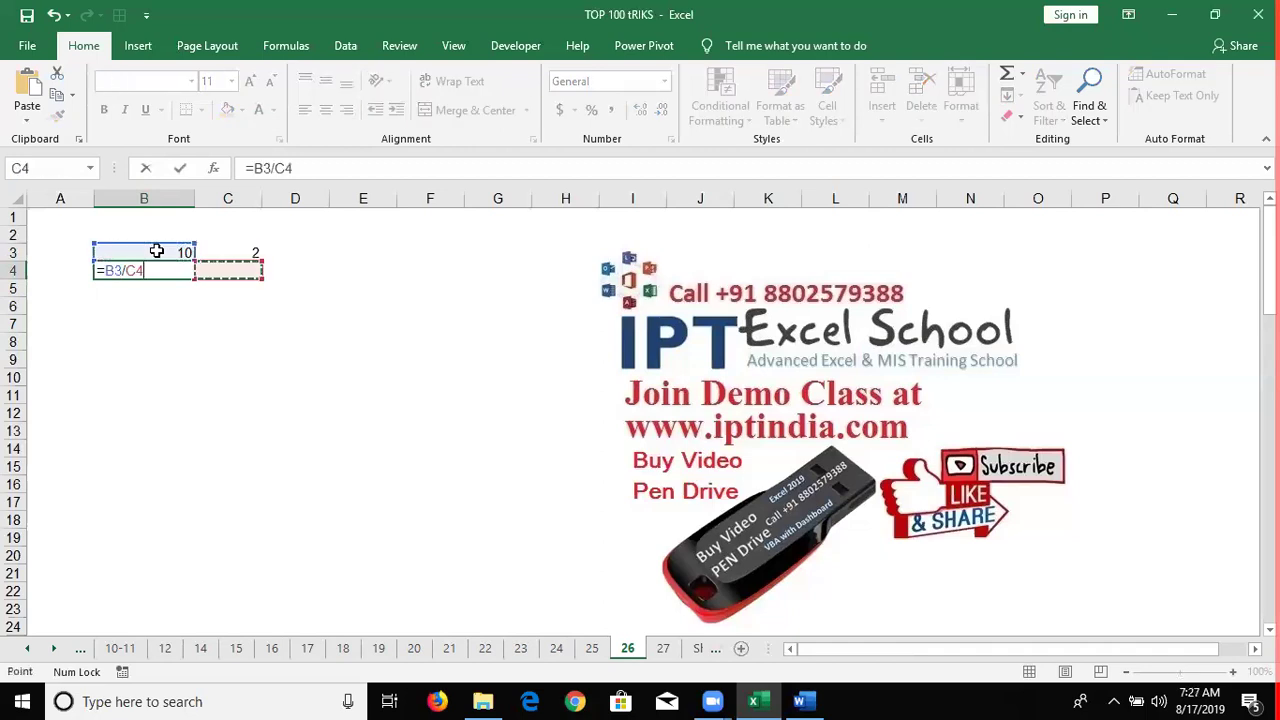
pyautogui.press('Up')
pyautogui.write('&')
pyautogui.write('"."')
pyautogui.write('&')
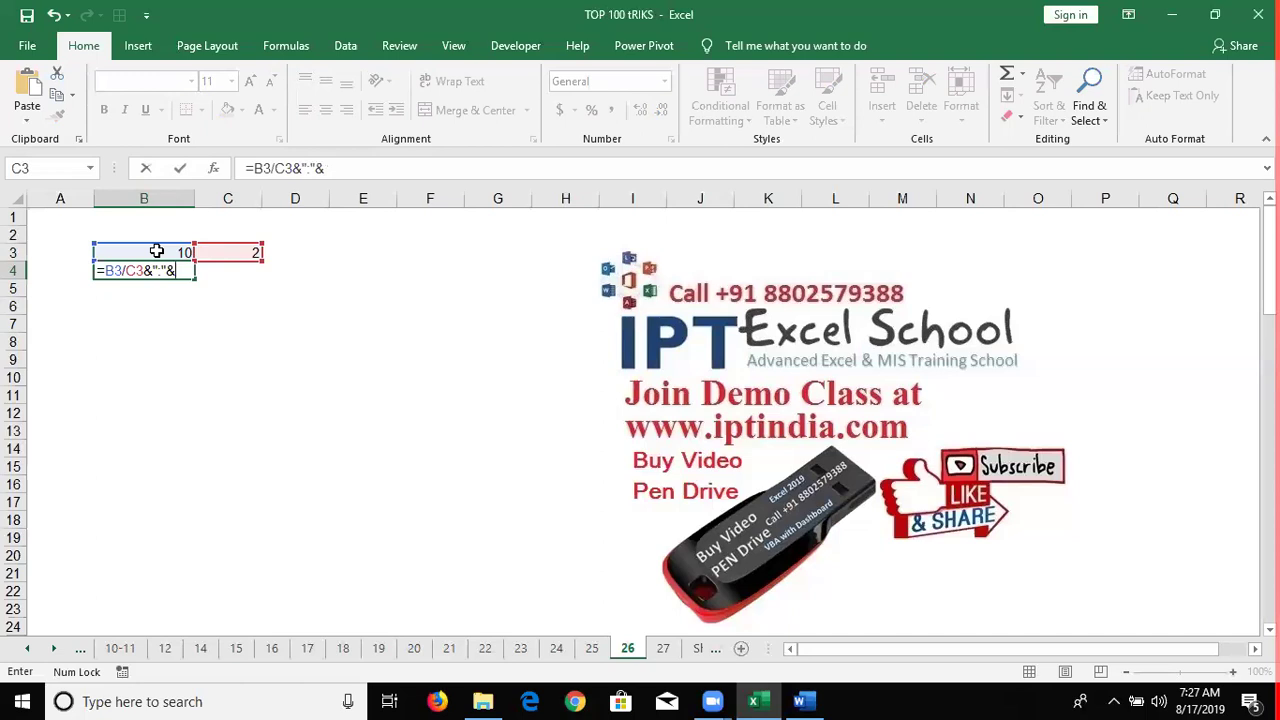
pyautogui.write('1')
pyautogui.press('Return')
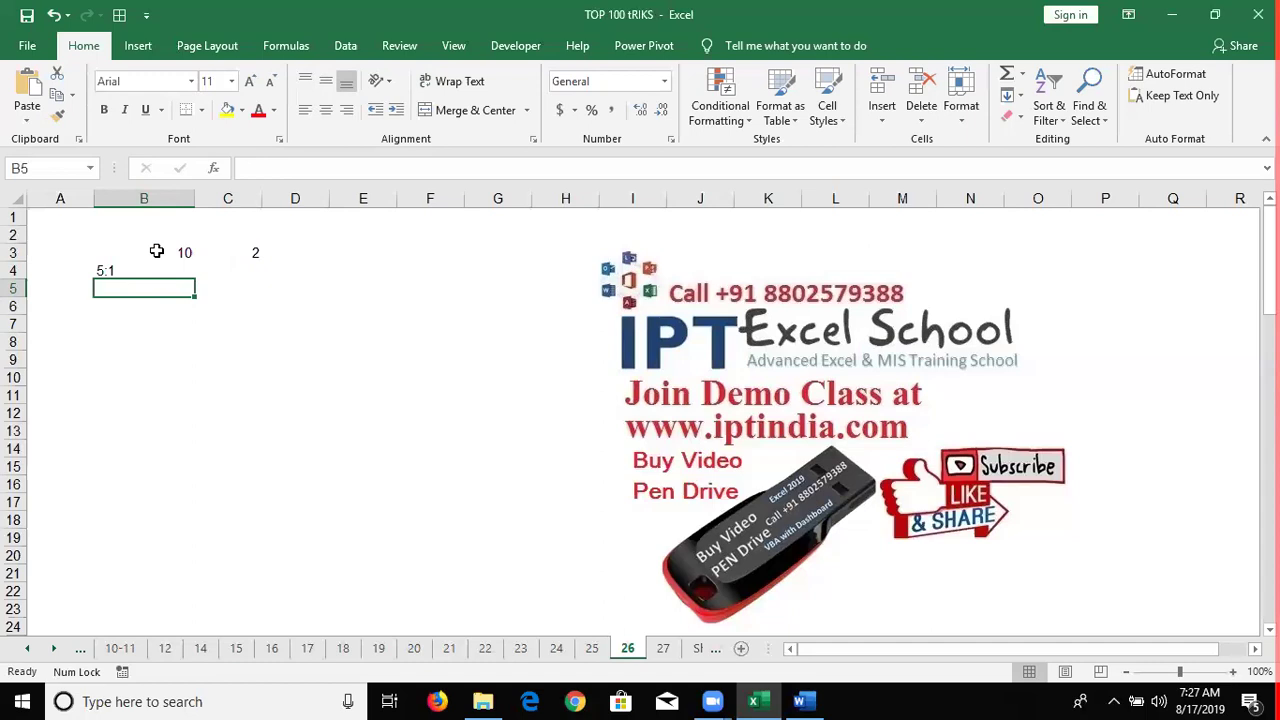
# Step: Move around the inputs and back to B4 to show its ratio formula
pyautogui.press('Up')
pyautogui.press('Up')
pyautogui.press('Right')
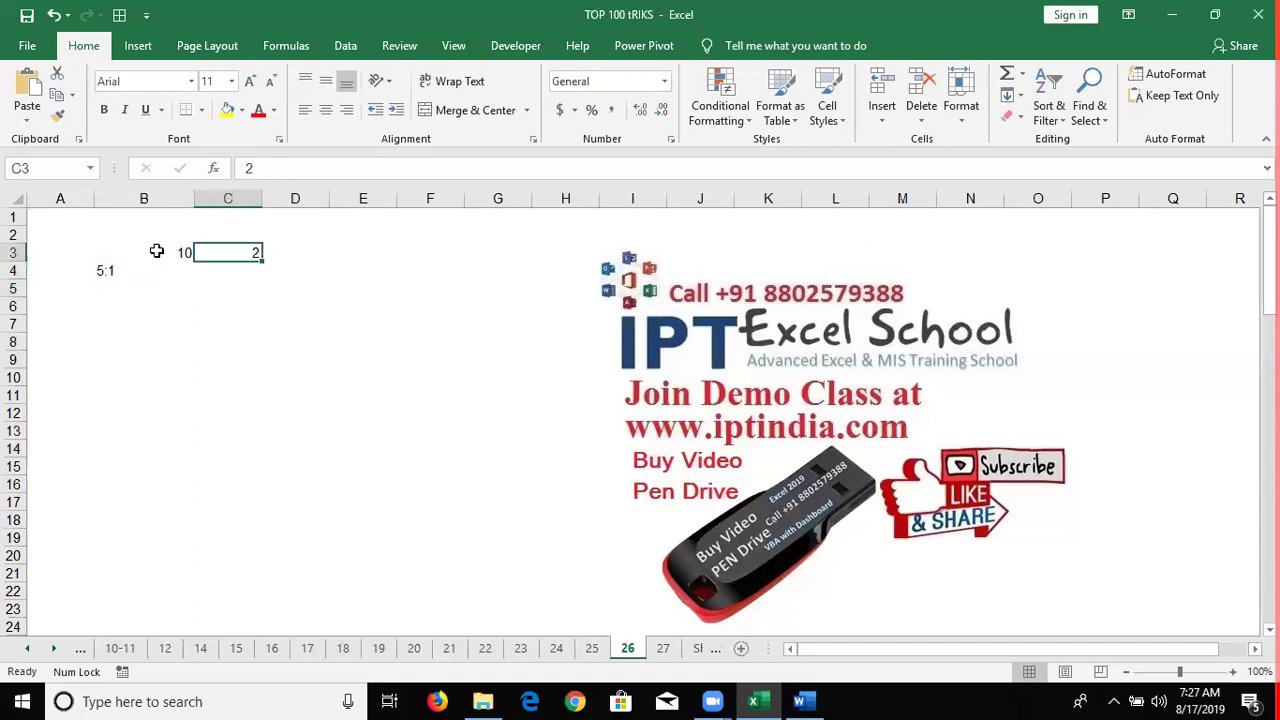
pyautogui.press('Left')
pyautogui.press('Down')
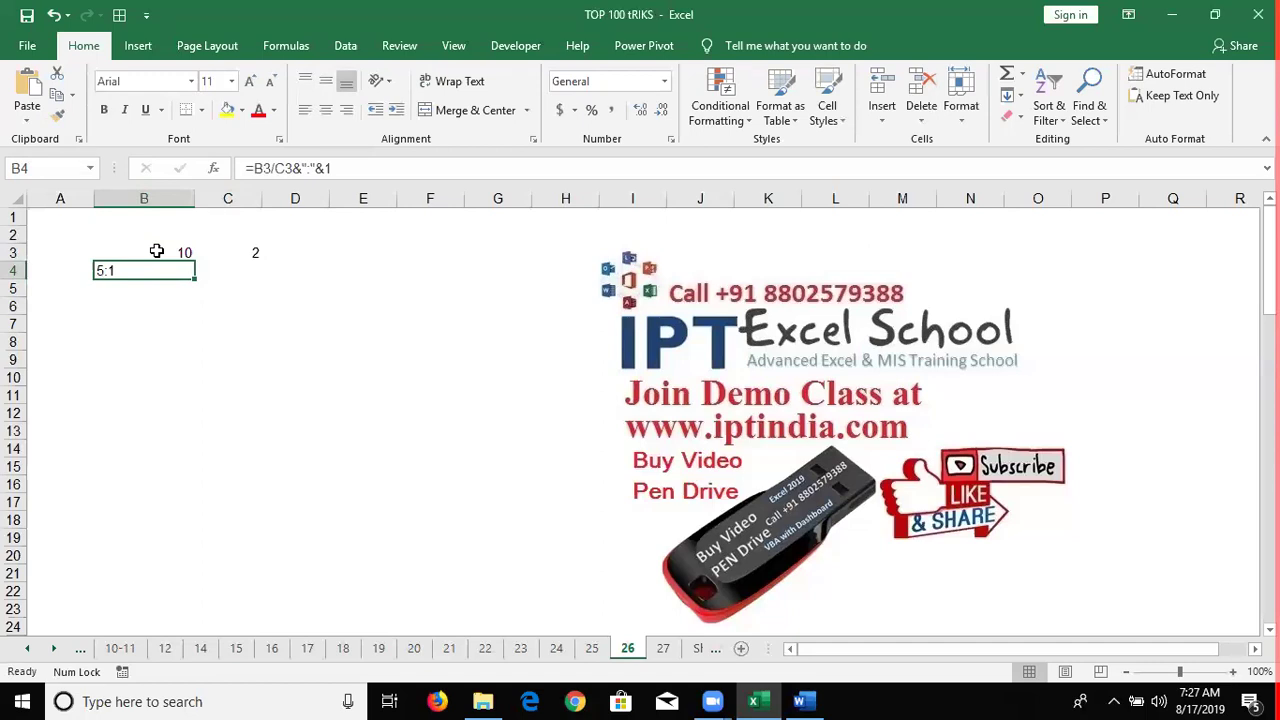
pyautogui.press('Return')
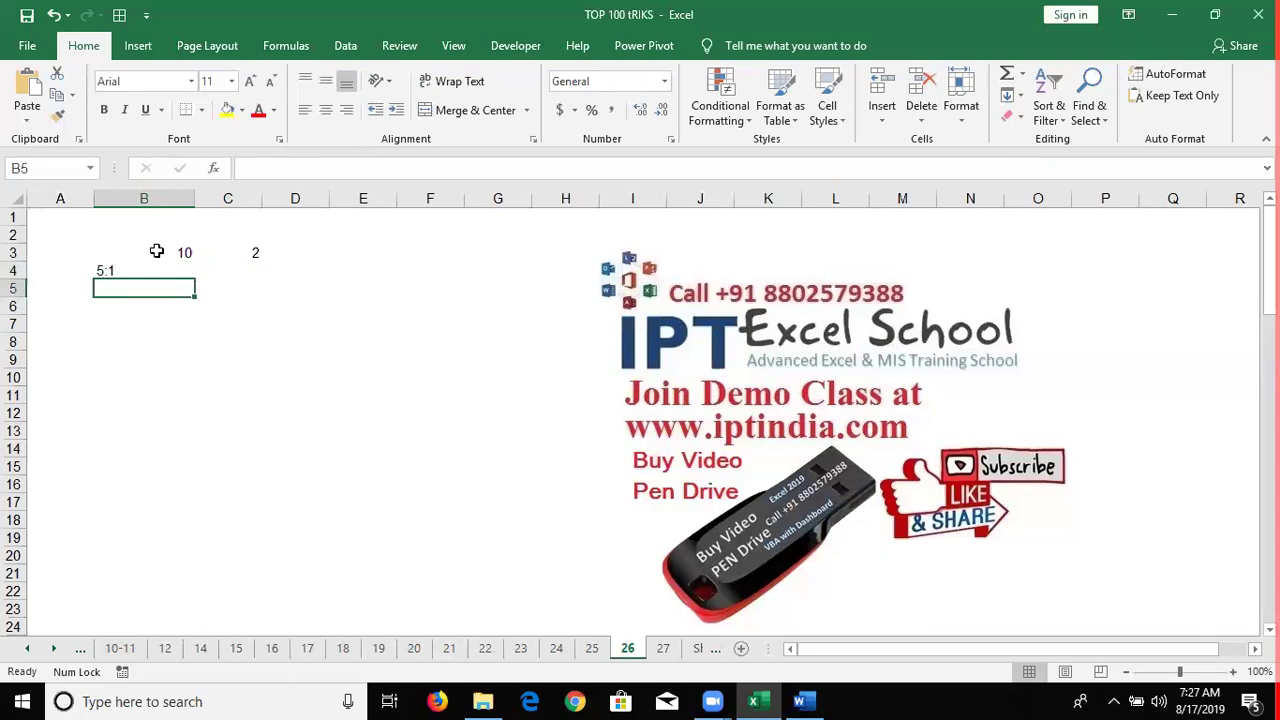
pyautogui.press('Up')
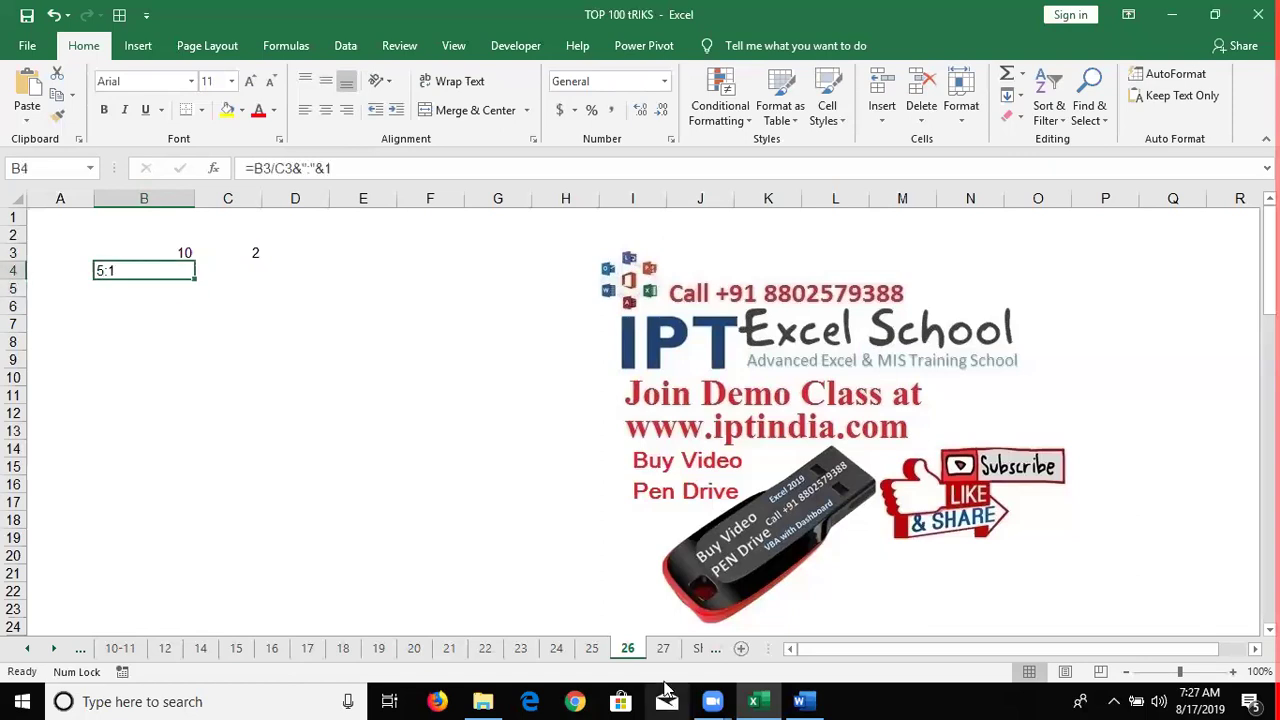
# Step: Switch to the empty sheet 27
pyautogui.click(664, 652)
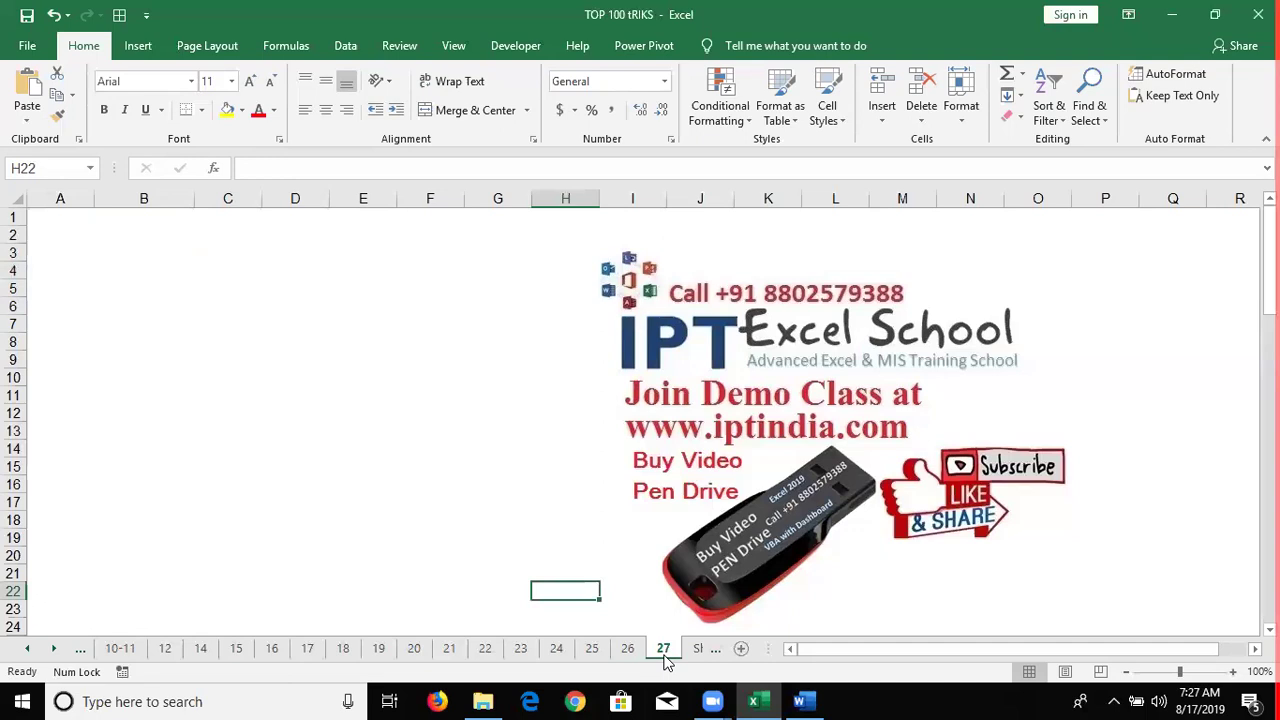
pyautogui.click(630, 652)
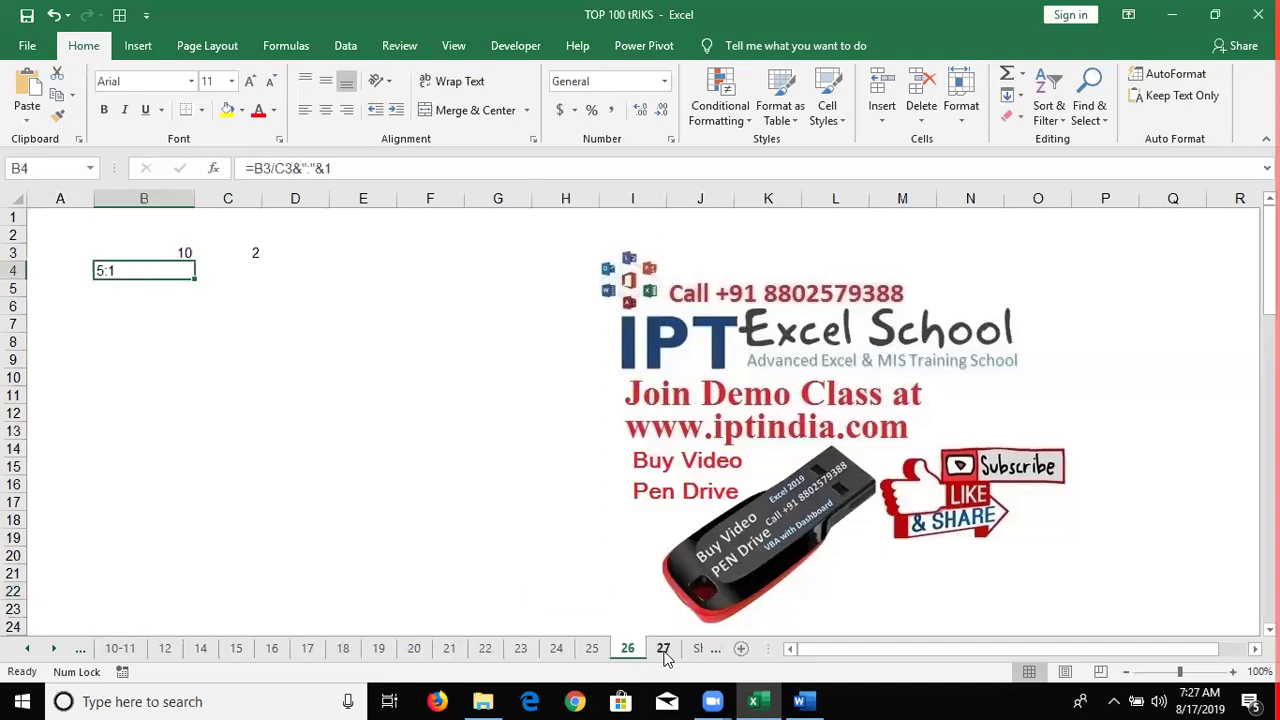
pyautogui.click(664, 650)
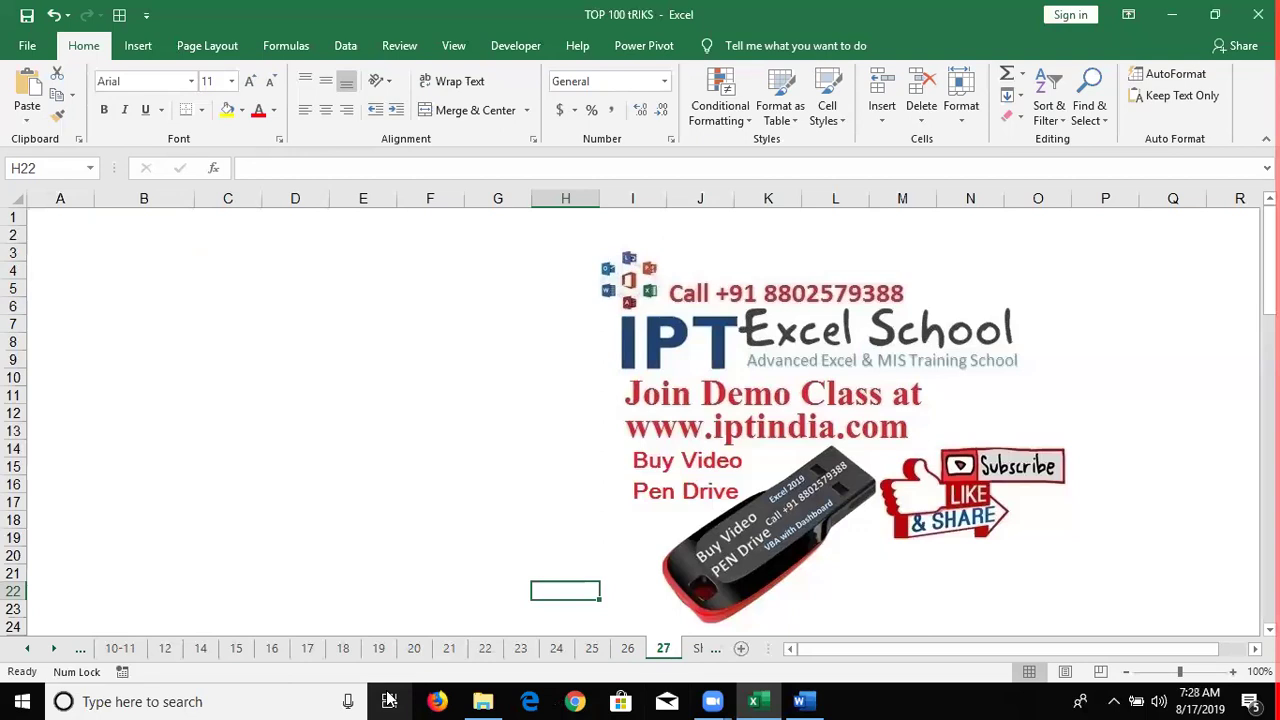
pyautogui.press('Down')
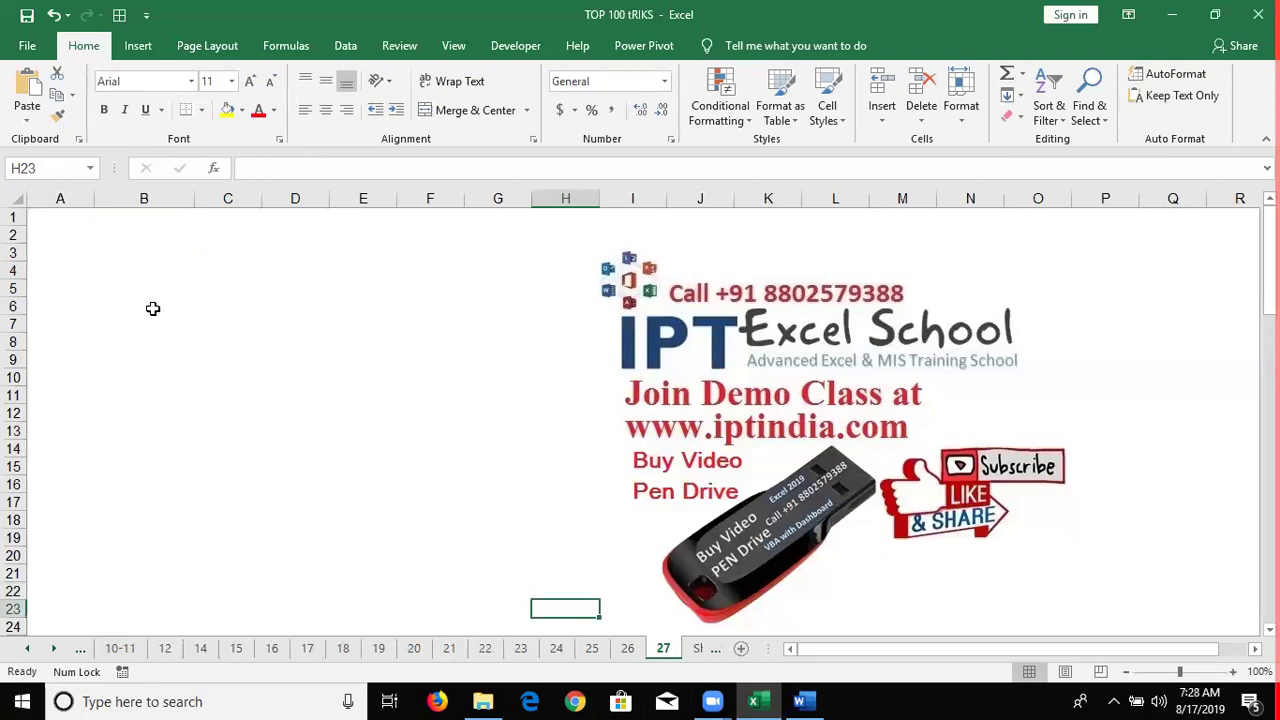
# Step: Enter 625 in B6 and =B6^(1/2) in C6, then reopen C6 to display its formula
pyautogui.click(163, 299)
pyautogui.write('625')
pyautogui.press('Tab')
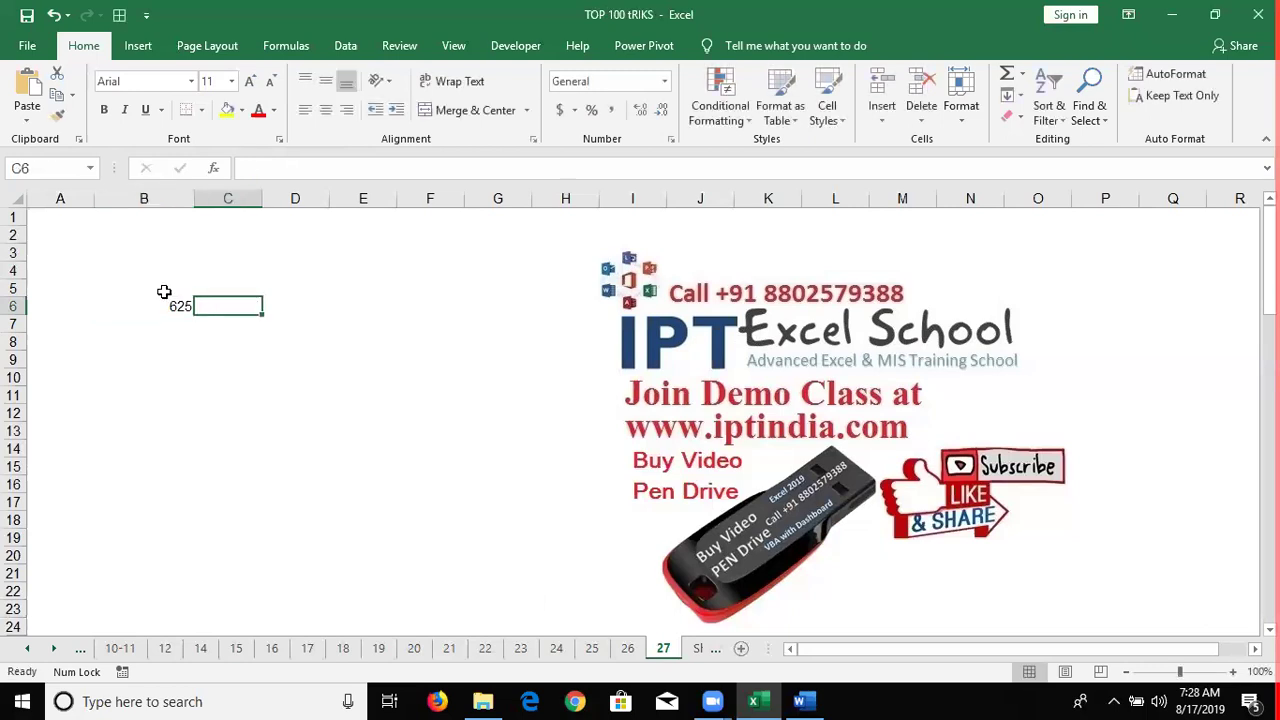
pyautogui.write('=')
pyautogui.press('Left')
pyautogui.write('^(1/2)')
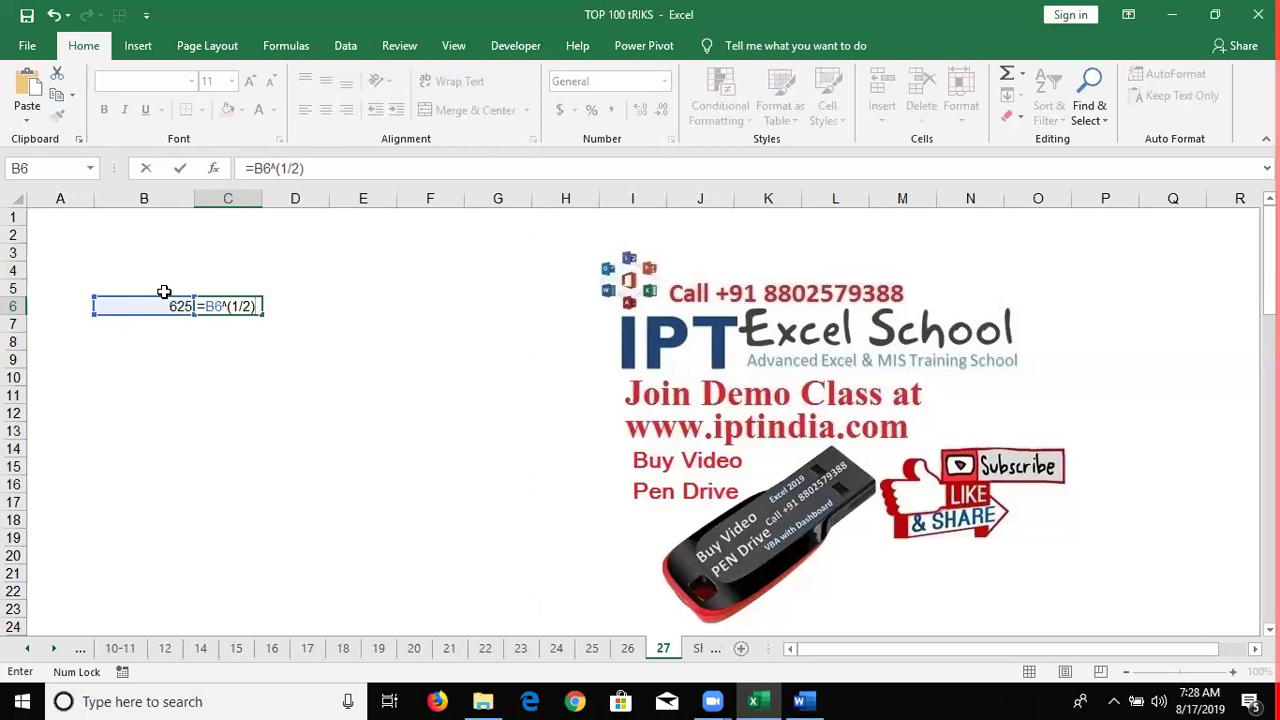
pyautogui.press('Return')
pyautogui.press('Up')
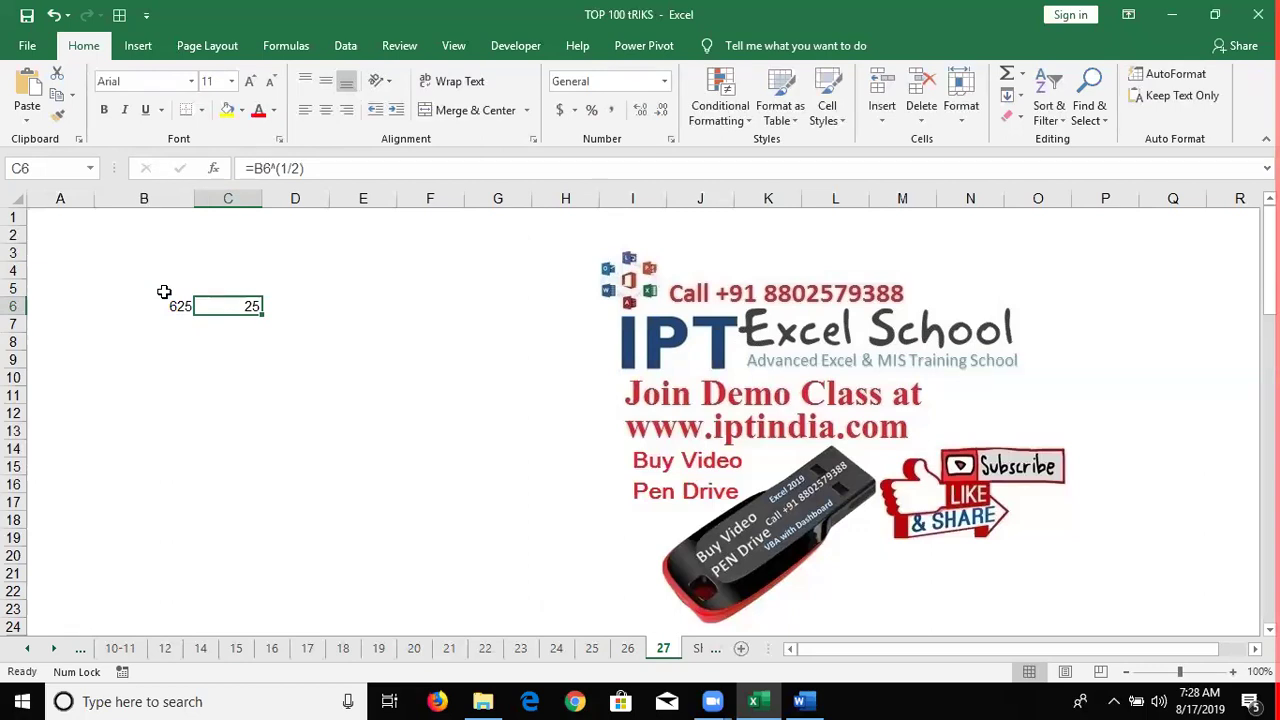
pyautogui.doubleClick(247, 318)
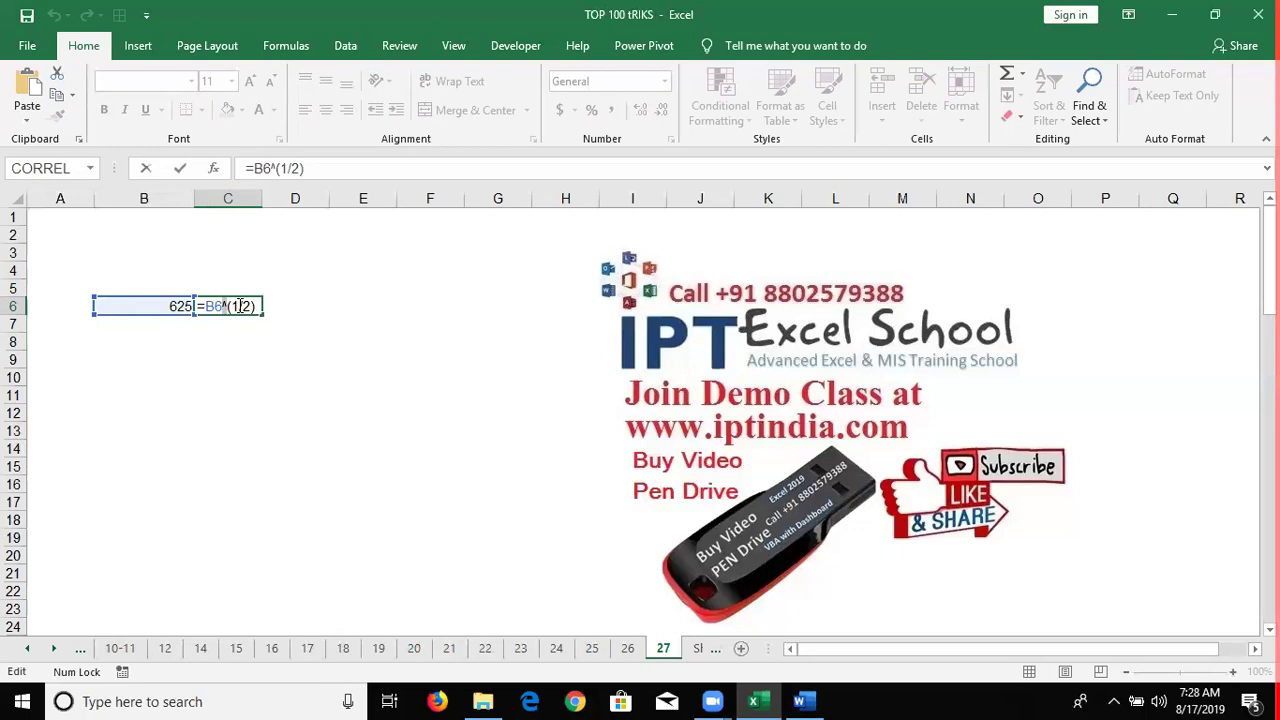
pyautogui.press('Return')
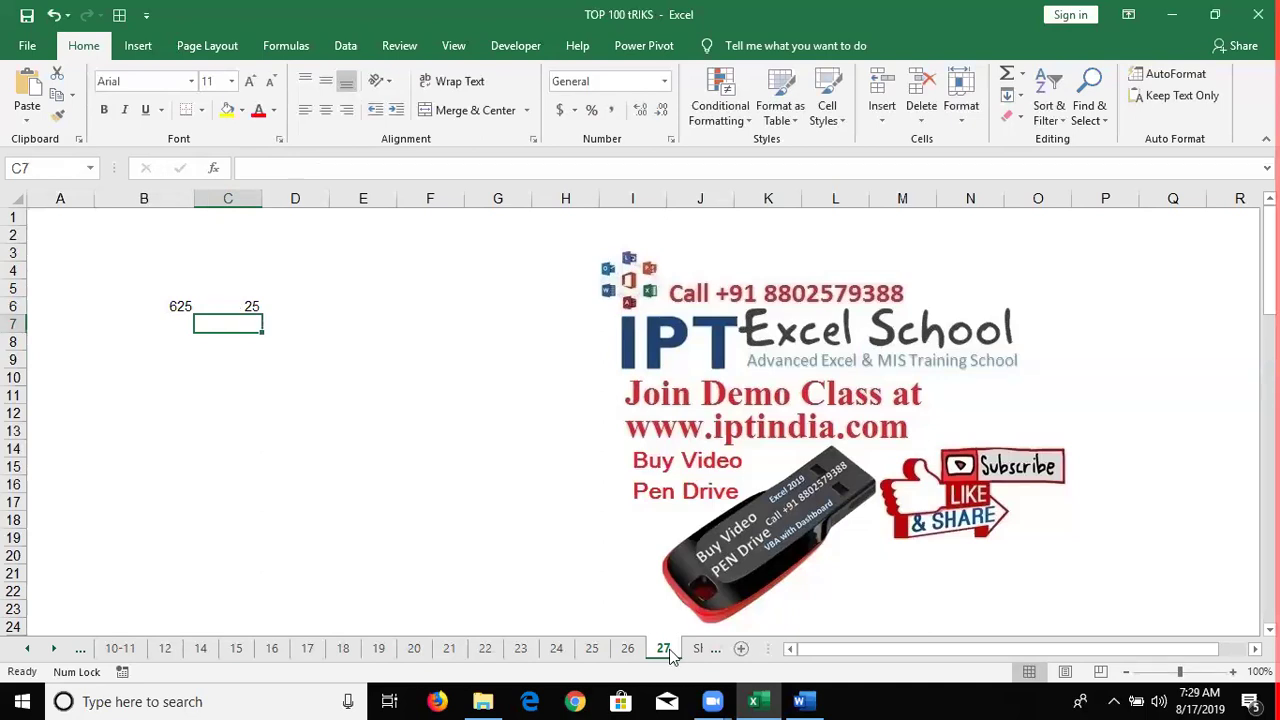
# Step: Make two copies of sheet 27, named 27 (2) and 27 (3)
pyautogui.moveTo(670, 653)
pyautogui.mouseDown()
pyautogui.moveTo(695, 650)
pyautogui.moveTo(670, 655)
pyautogui.mouseUp()
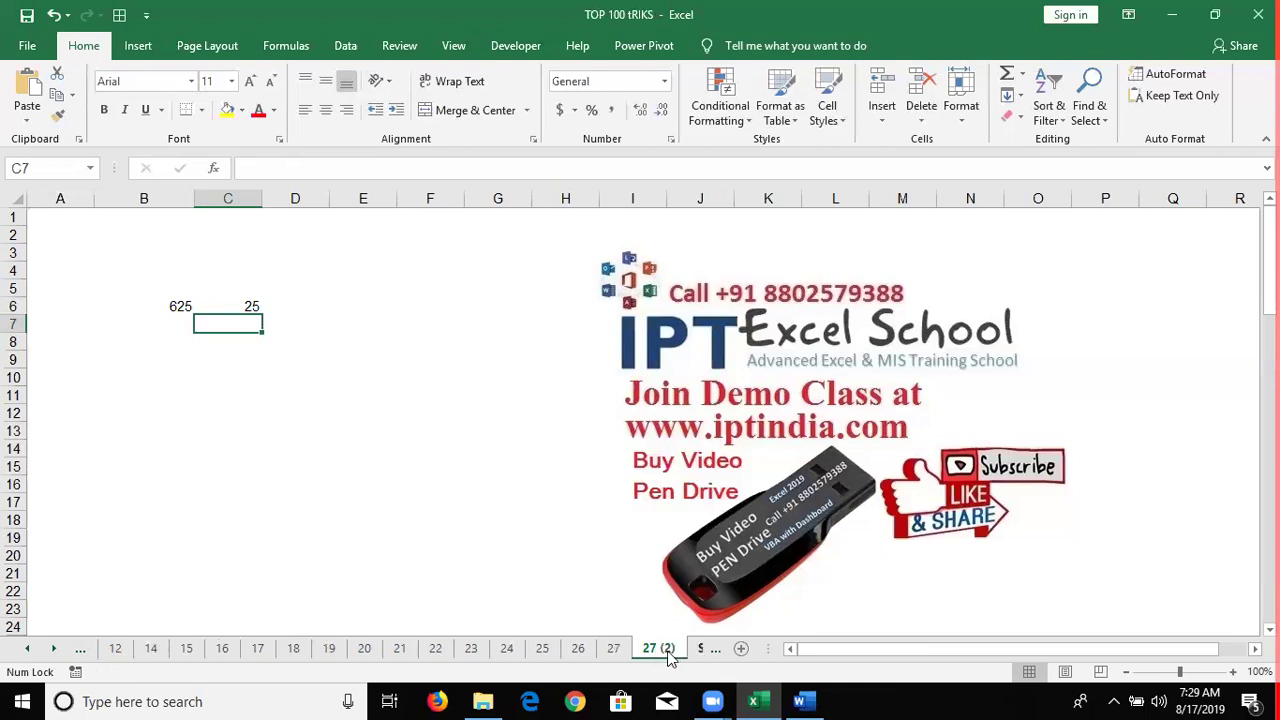
pyautogui.click(714, 648)
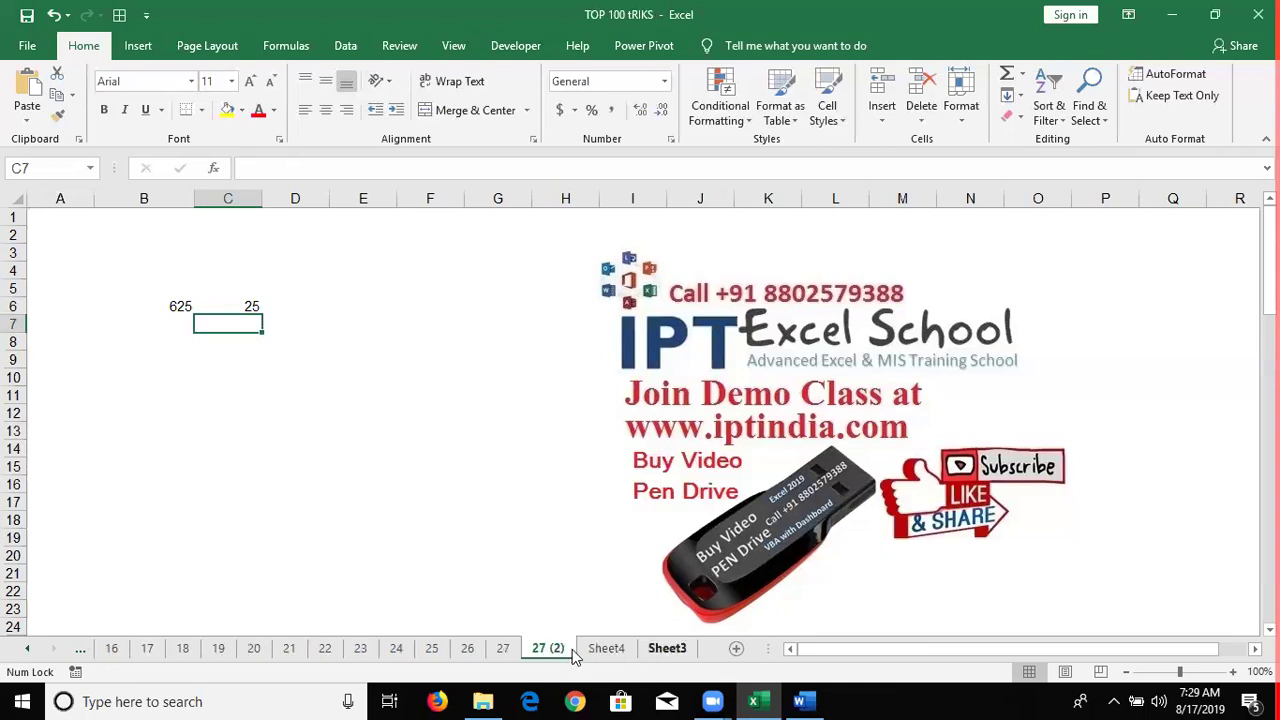
pyautogui.doubleClick(566, 649)
pyautogui.moveTo(601, 628); pyautogui.dragTo(572, 647)
# Step: Rename the 27 (2) copy to 28 and select its old example range B4:D9
pyautogui.click(566, 649)
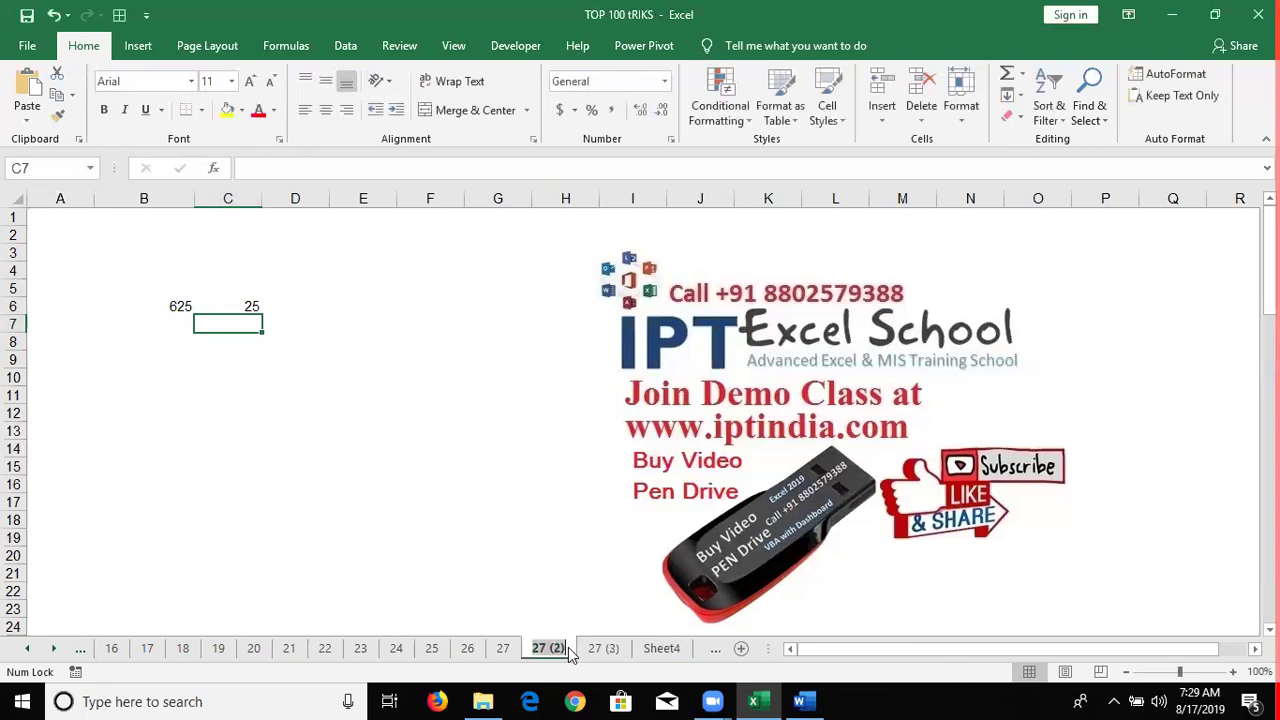
pyautogui.doubleClick(566, 649)
pyautogui.write('26')
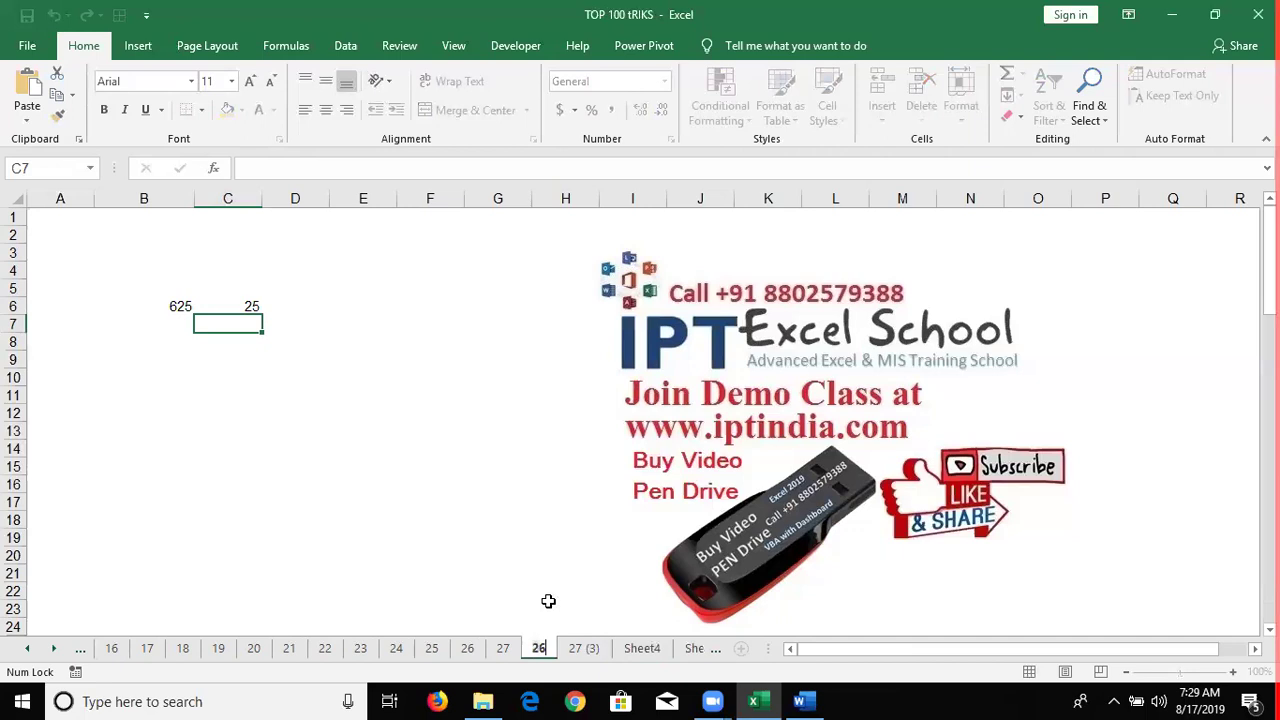
pyautogui.press('BackSpace')
pyautogui.write('8')
pyautogui.click(580, 560)
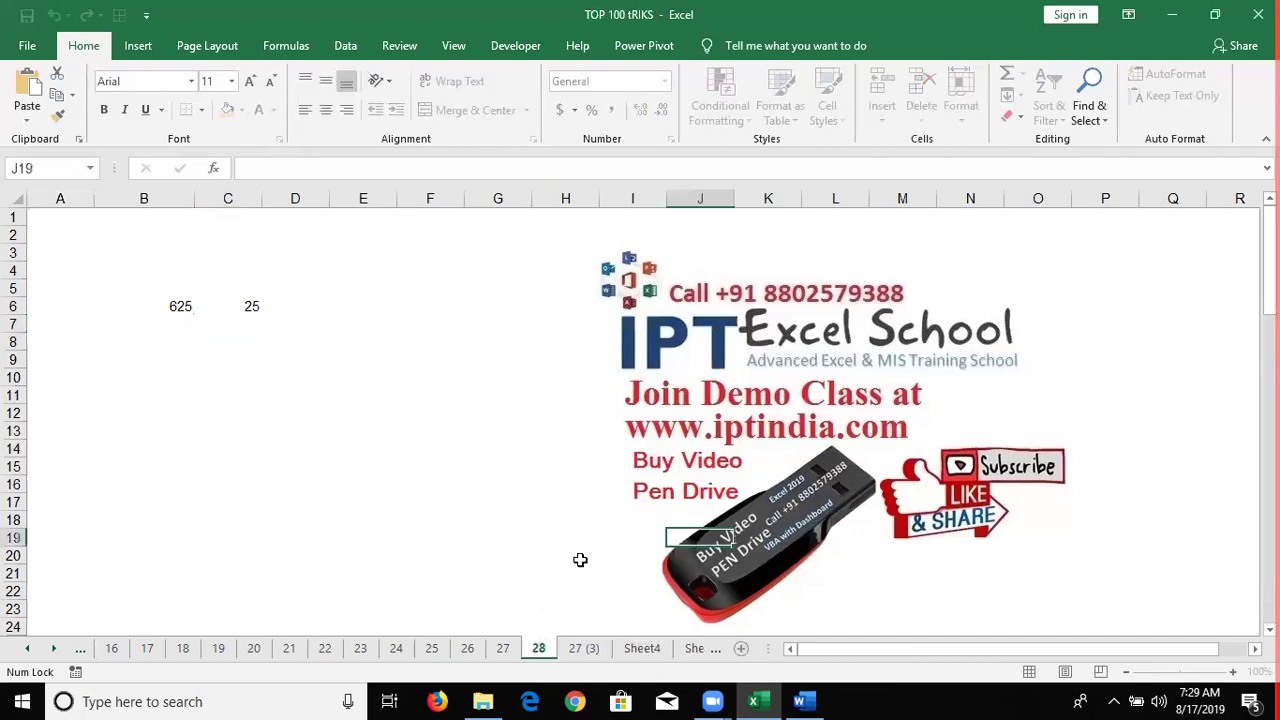
pyautogui.click(299, 485)
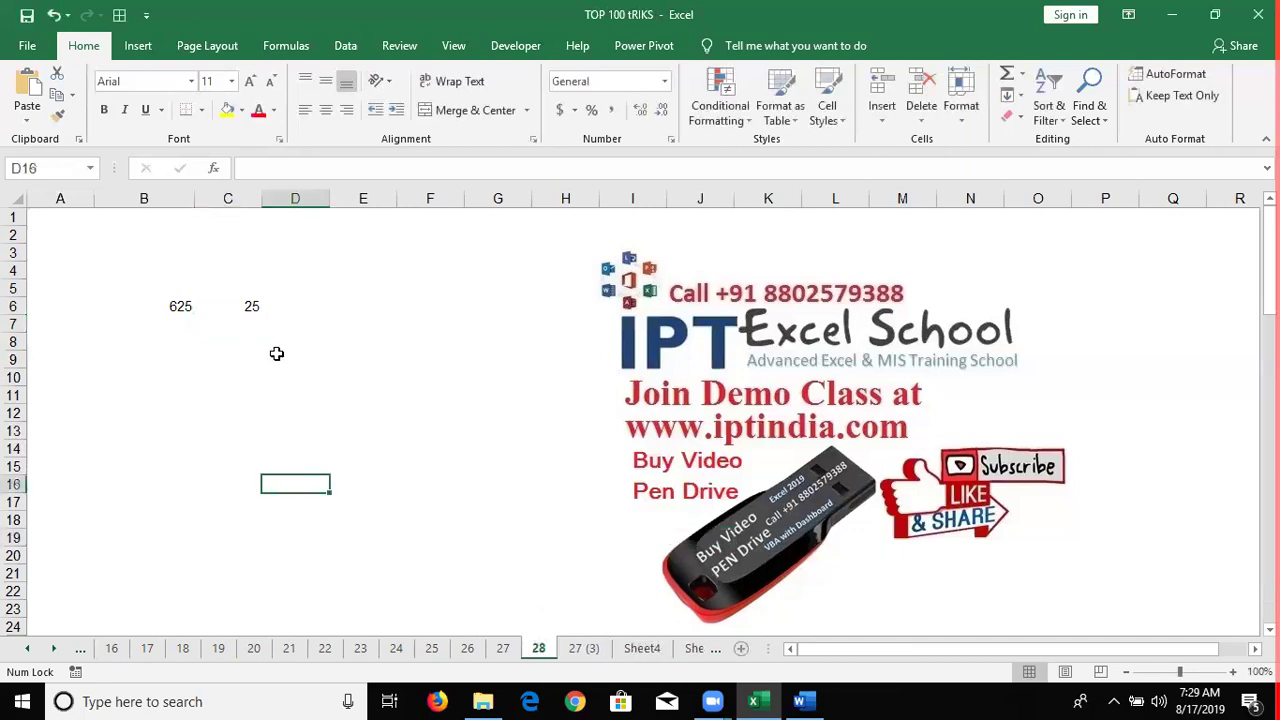
pyautogui.moveTo(112, 270); pyautogui.dragTo(277, 353)
# Step: Clear the old example values and enter =TODAY() in B4, showing 8/17/2019
pyautogui.hotkey('ctrl', 'z')
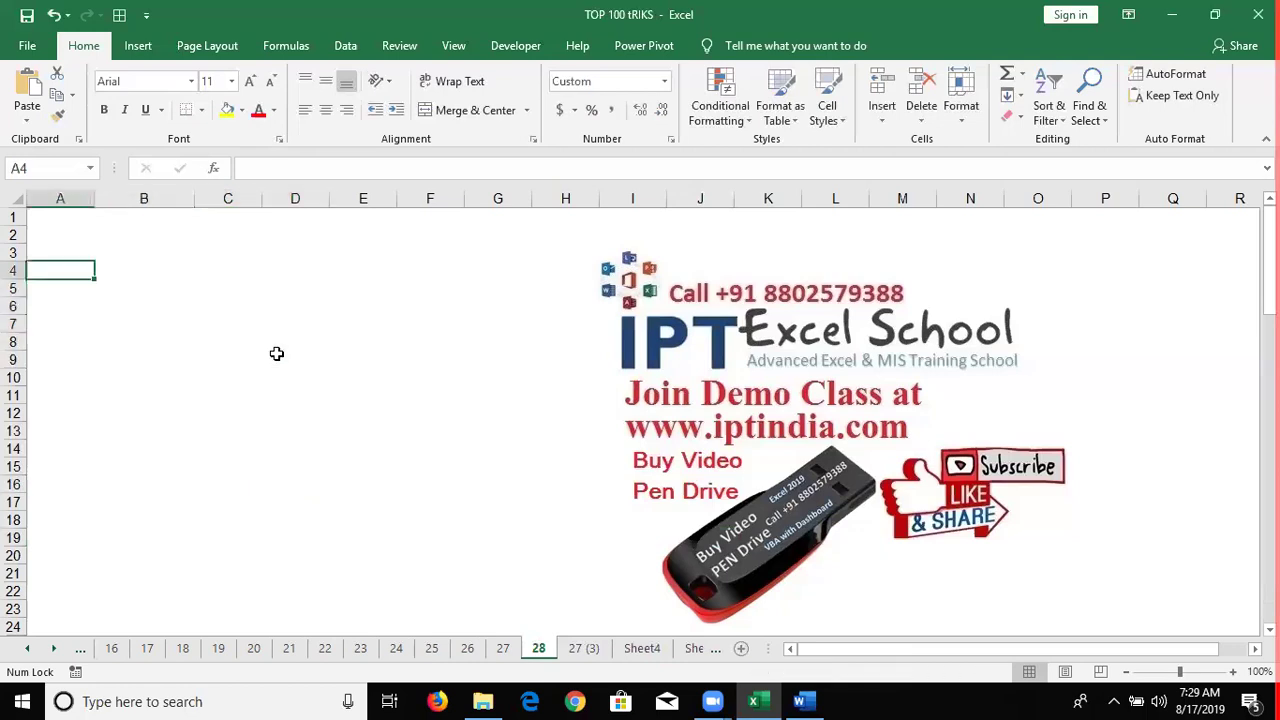
pyautogui.press('Right')
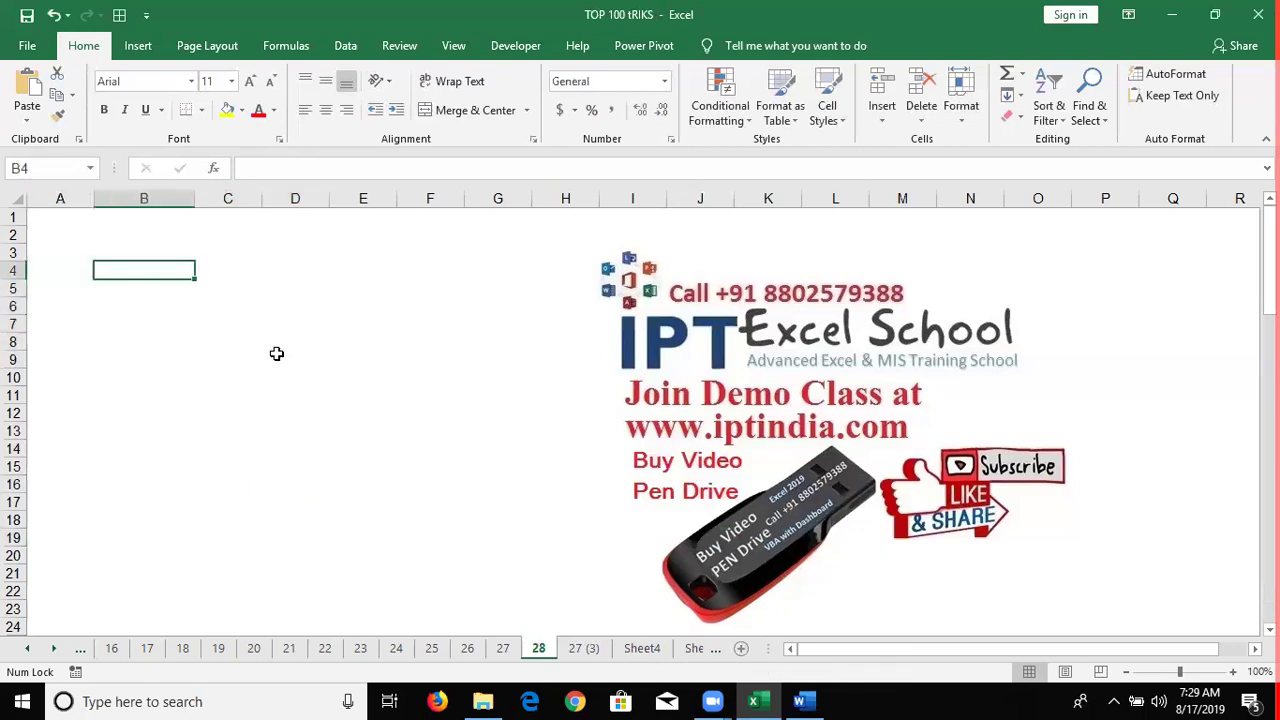
pyautogui.write('=t')
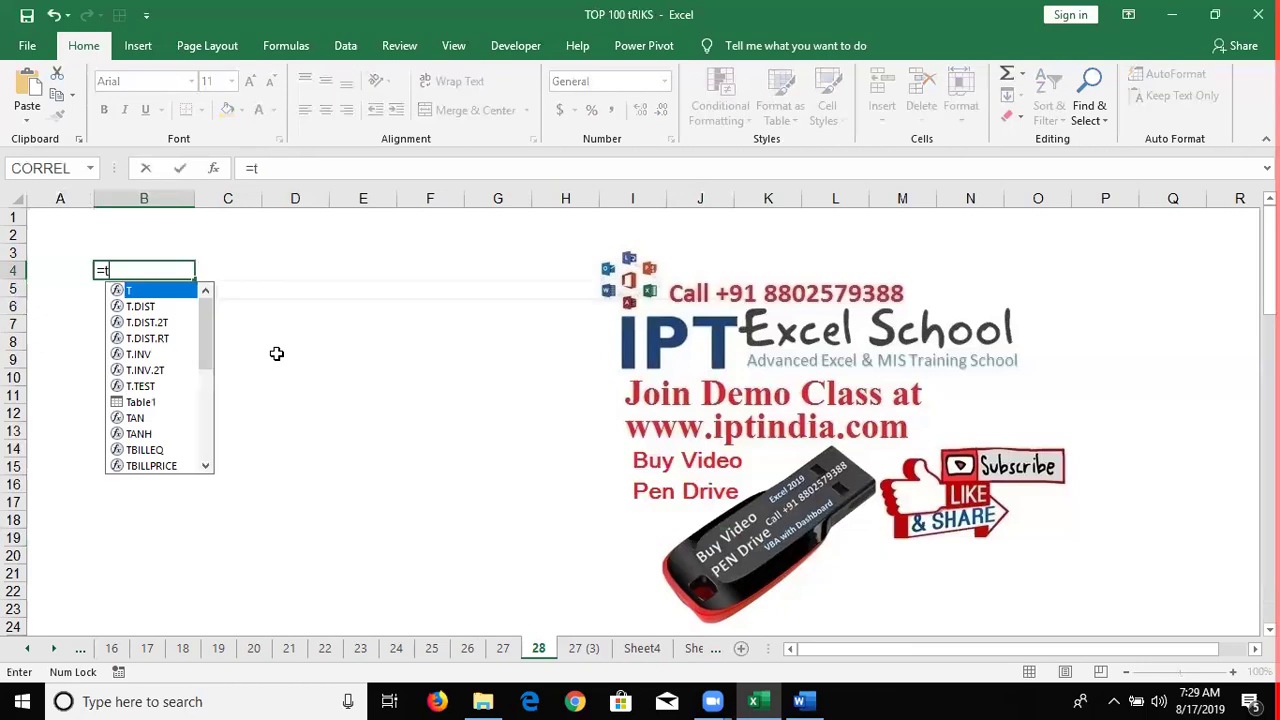
pyautogui.write('oeda')
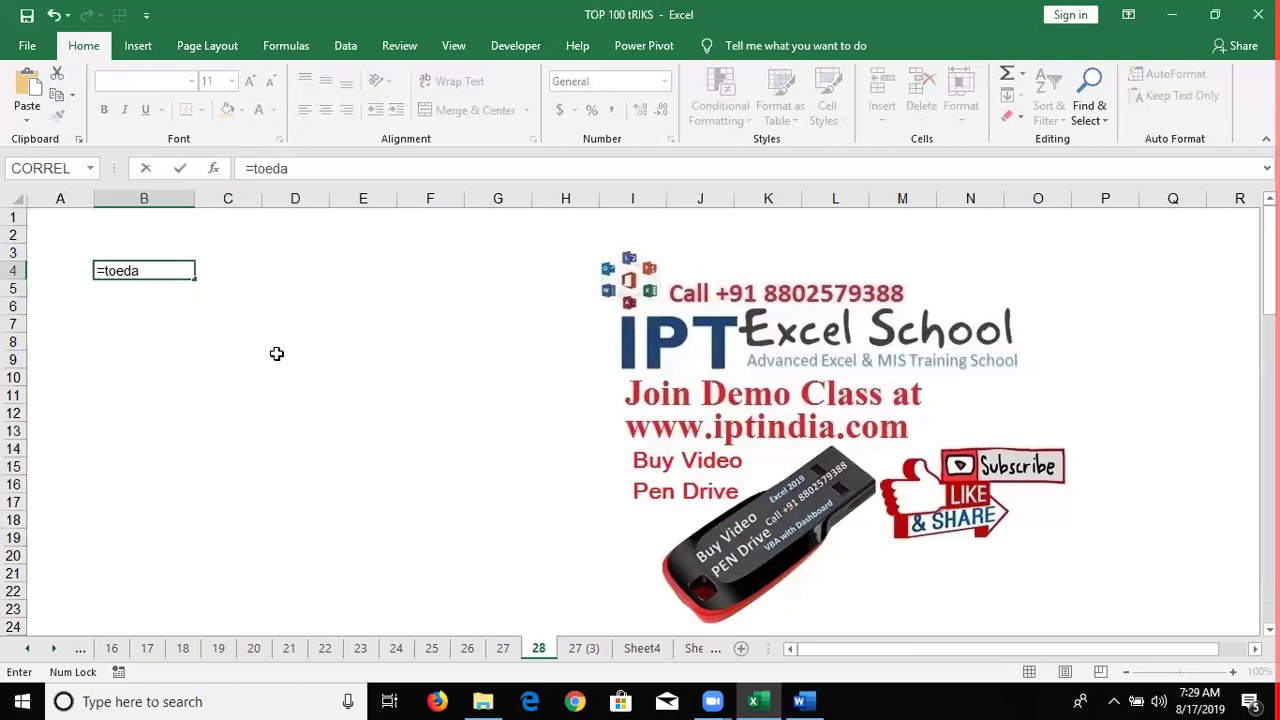
pyautogui.press('BackSpace')
pyautogui.press('BackSpace')
pyautogui.press('BackSpace')
pyautogui.press('Tab')
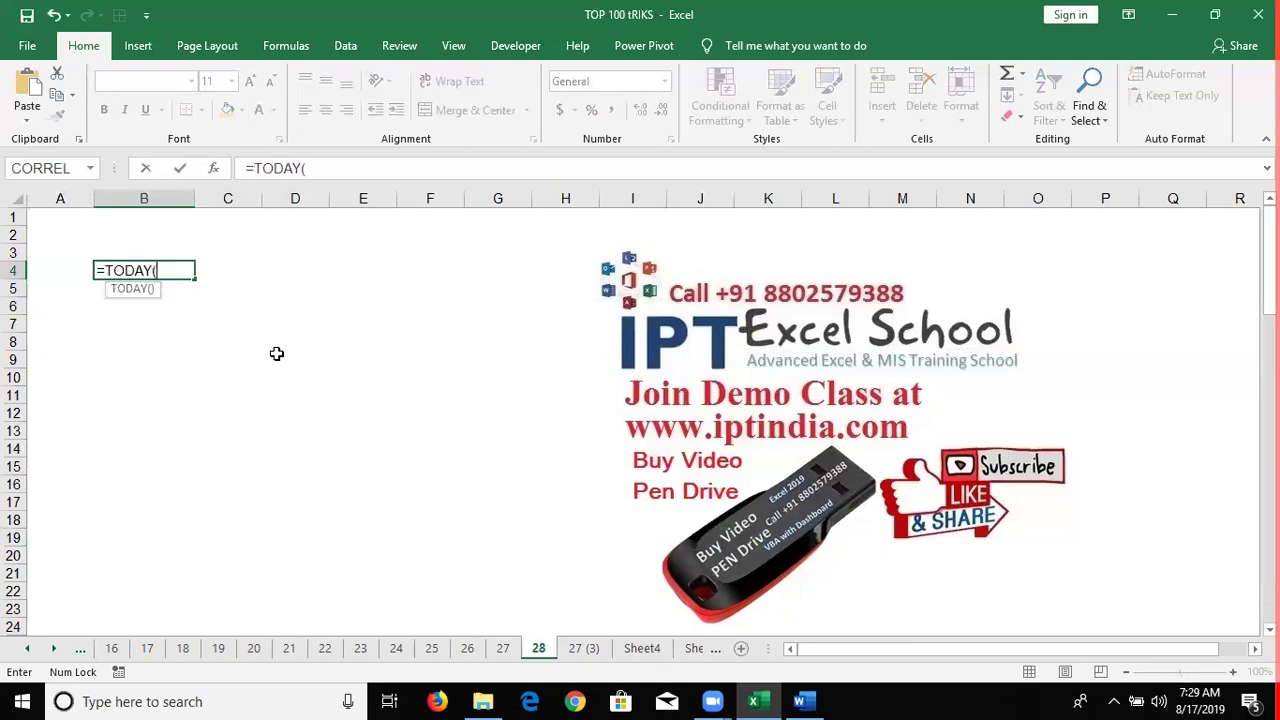
pyautogui.write(')')
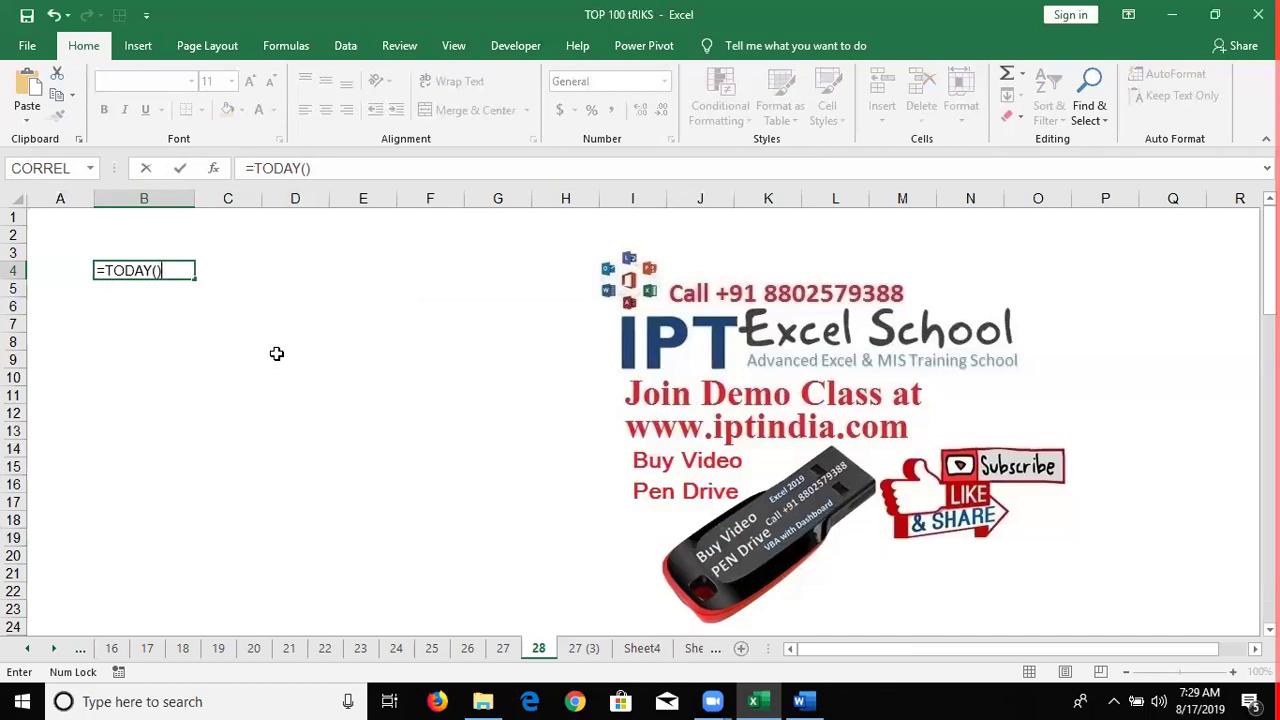
pyautogui.hotkey('ctrl', 'Return')
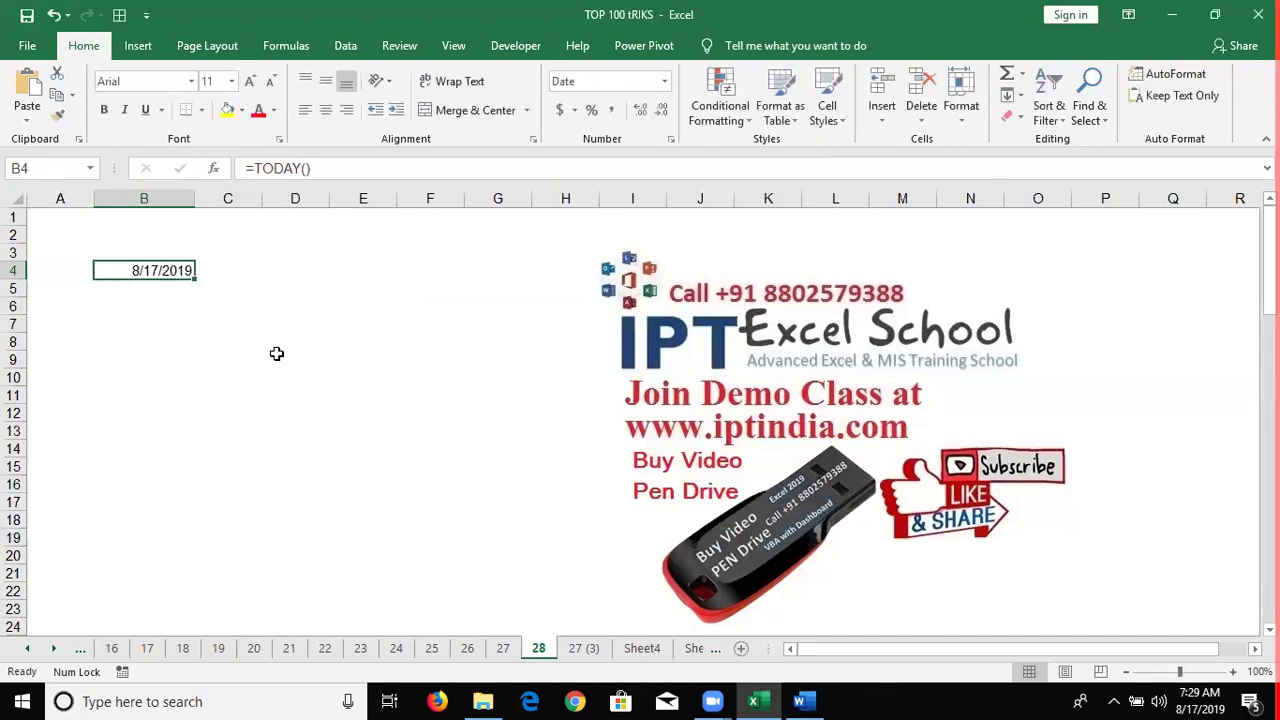
pyautogui.press('Down')
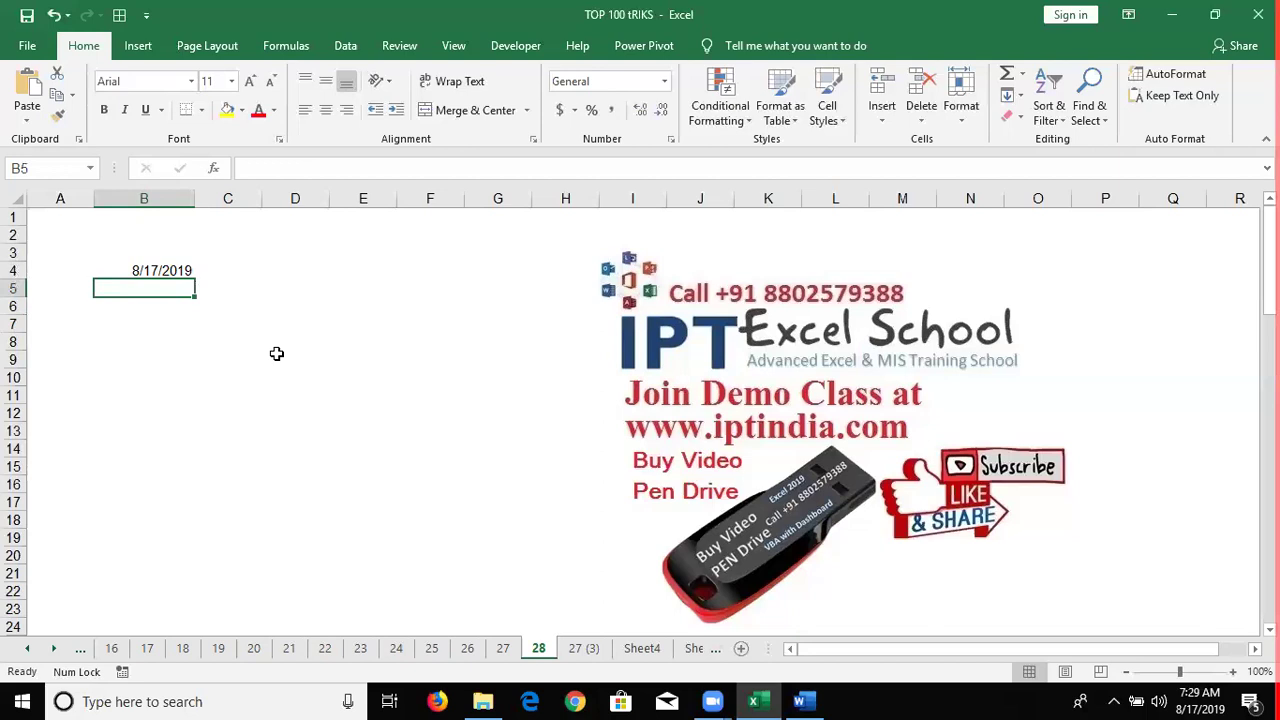
pyautogui.press('Up')
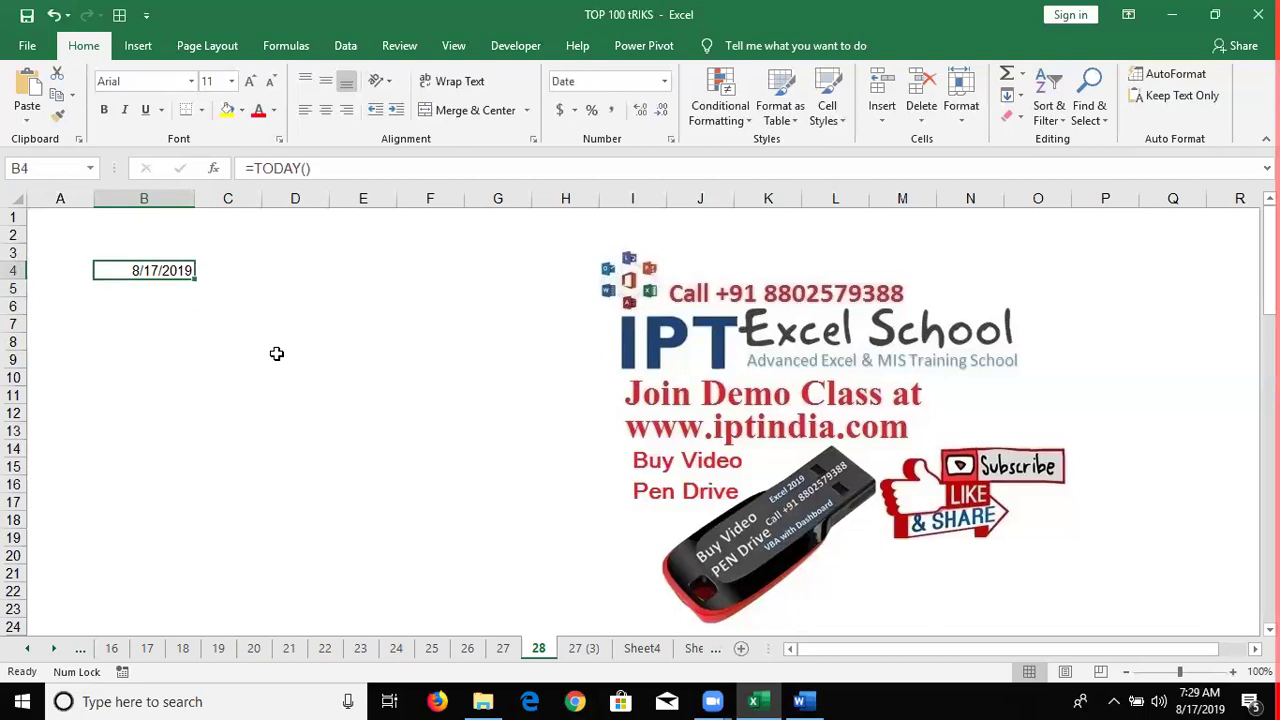
pyautogui.press('Up')
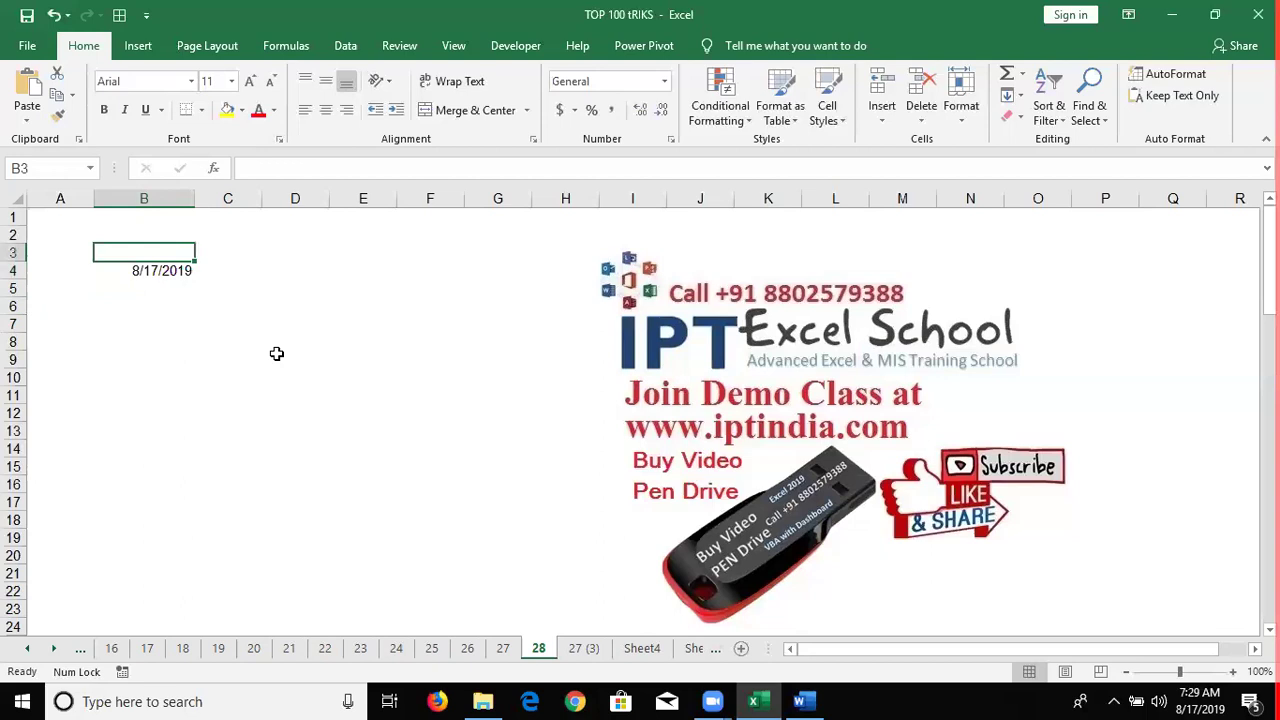
pyautogui.press('Down')
# Step: Enter =DAY(EOMONTH(B4,0)) in C4 to return 31 days in the month
pyautogui.press('Right')
pyautogui.write('=')
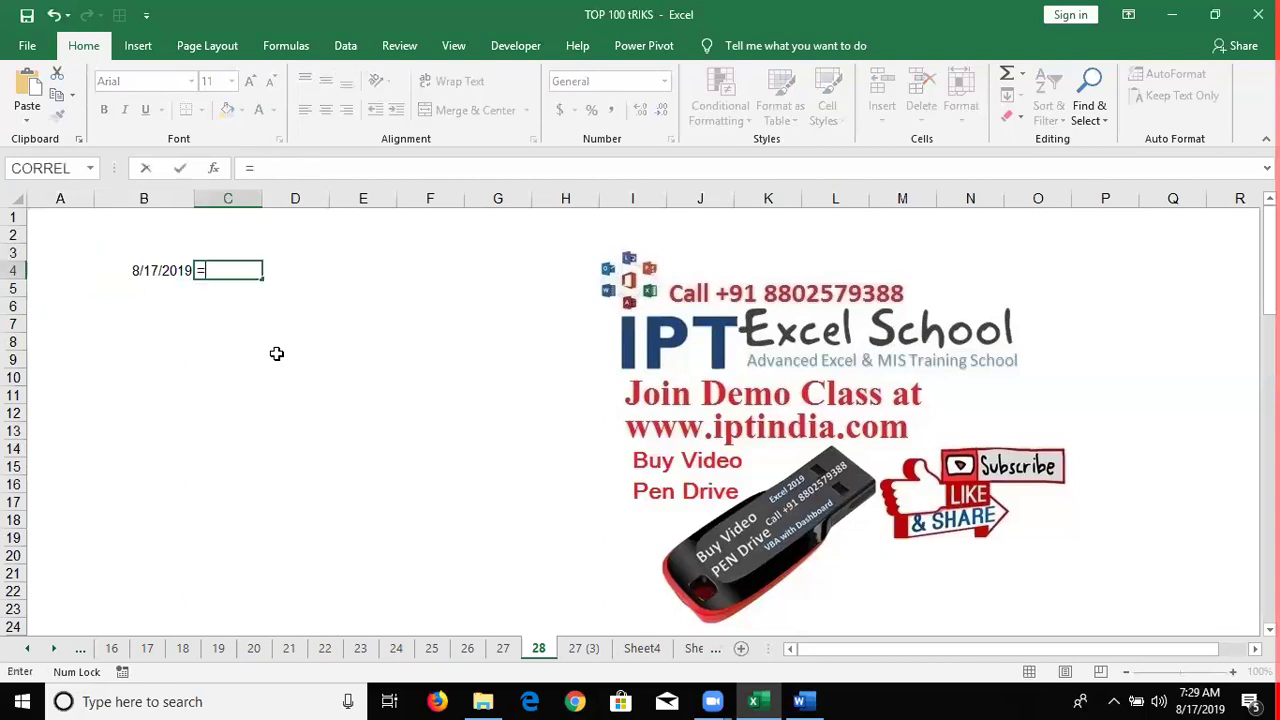
pyautogui.write('da')
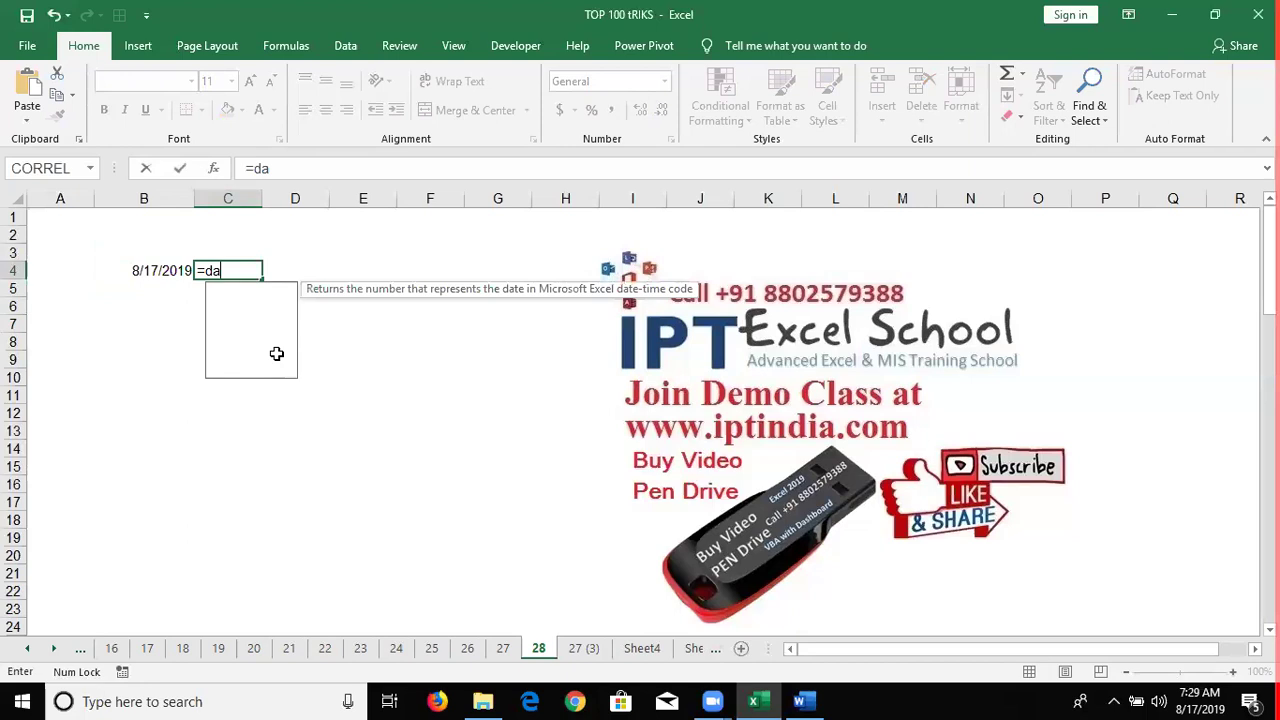
pyautogui.write('y')
pyautogui.press('Tab')
pyautogui.write('eo')
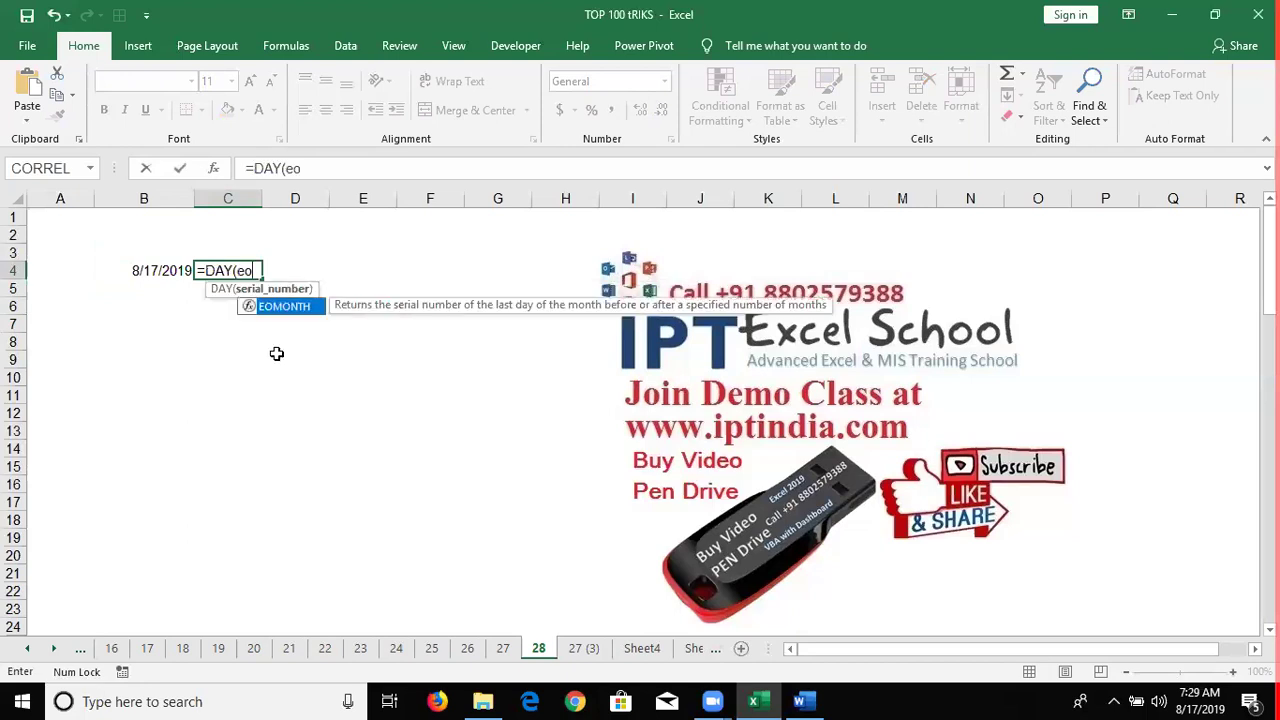
pyautogui.press('Tab')
pyautogui.press('Left')
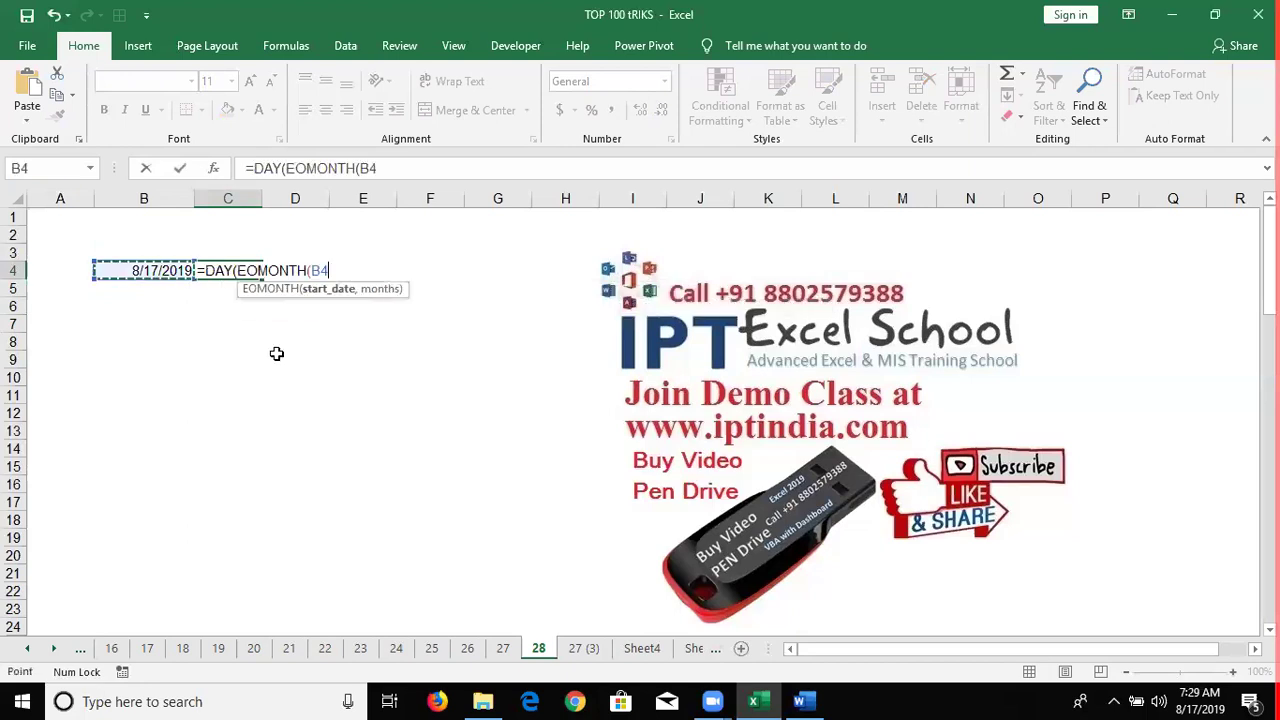
pyautogui.write(',0')
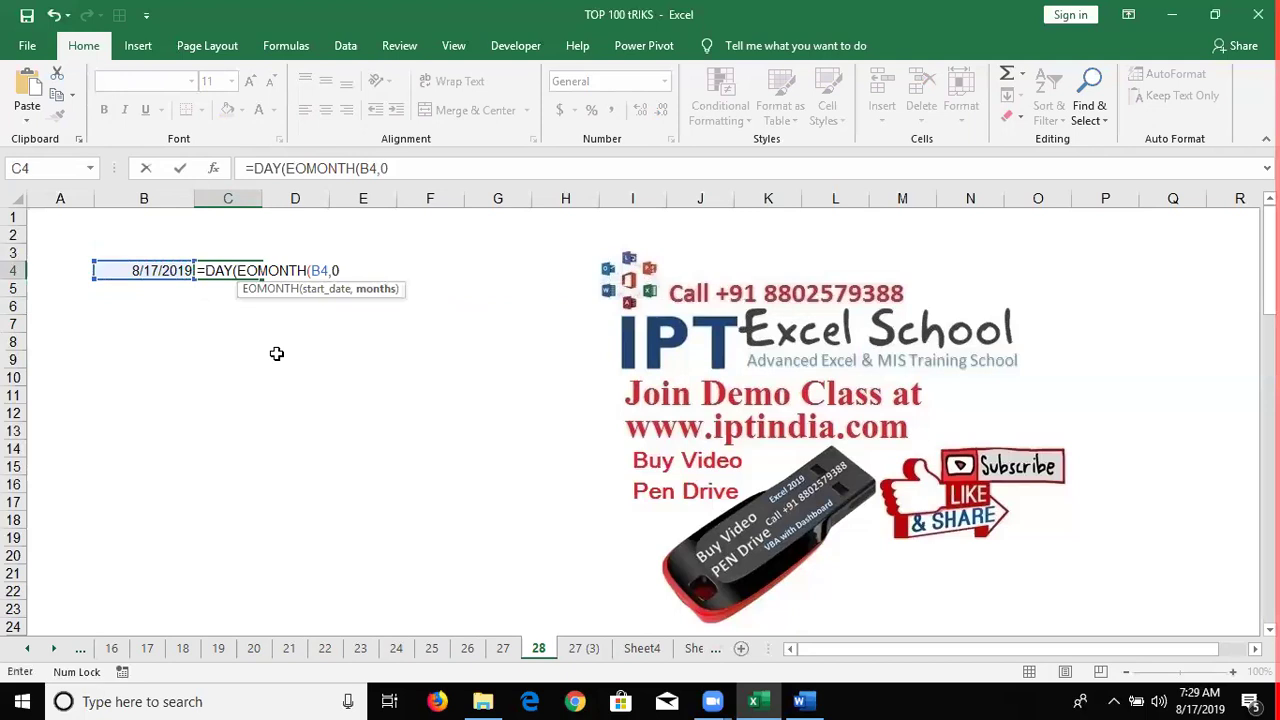
pyautogui.write('))')
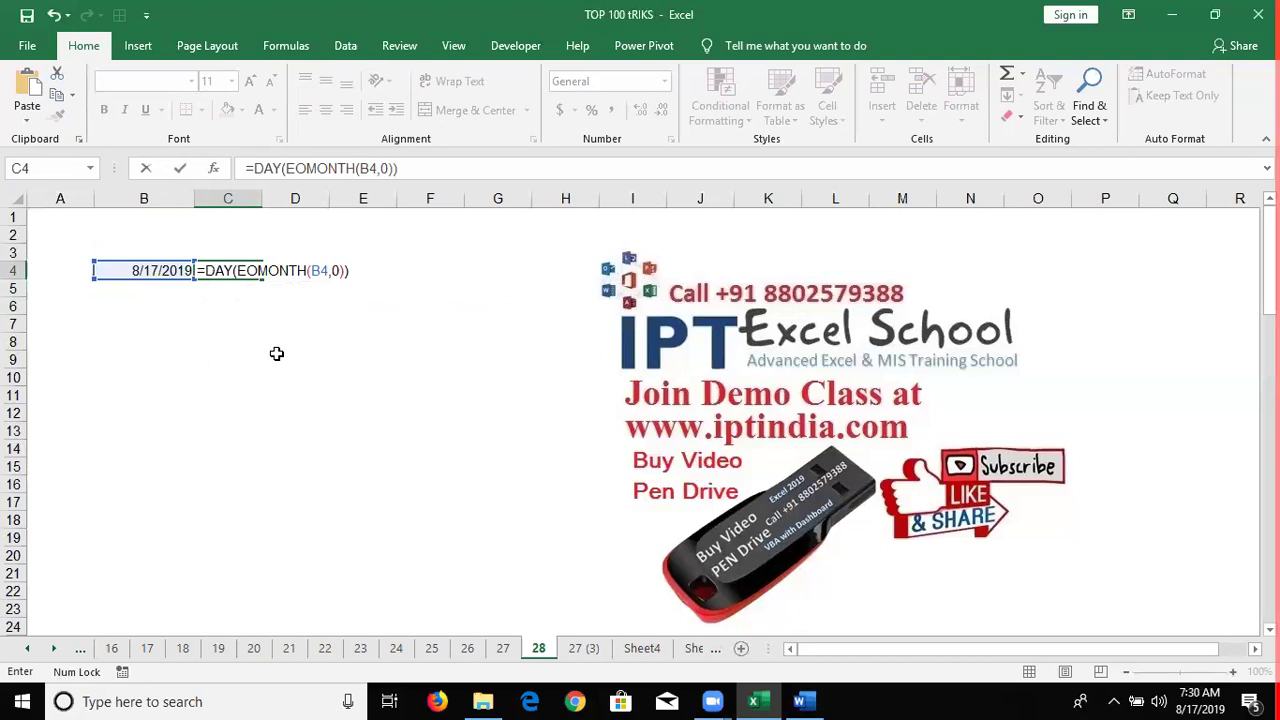
pyautogui.press('Return')
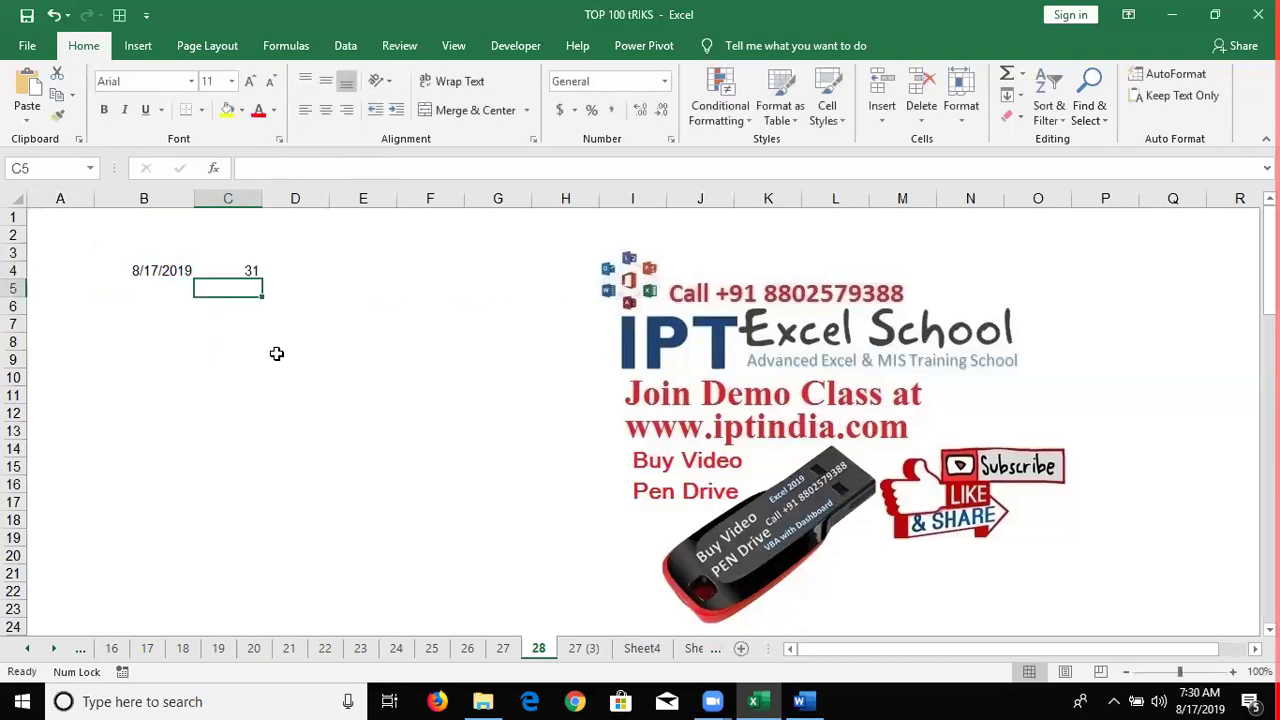
pyautogui.press('Up')
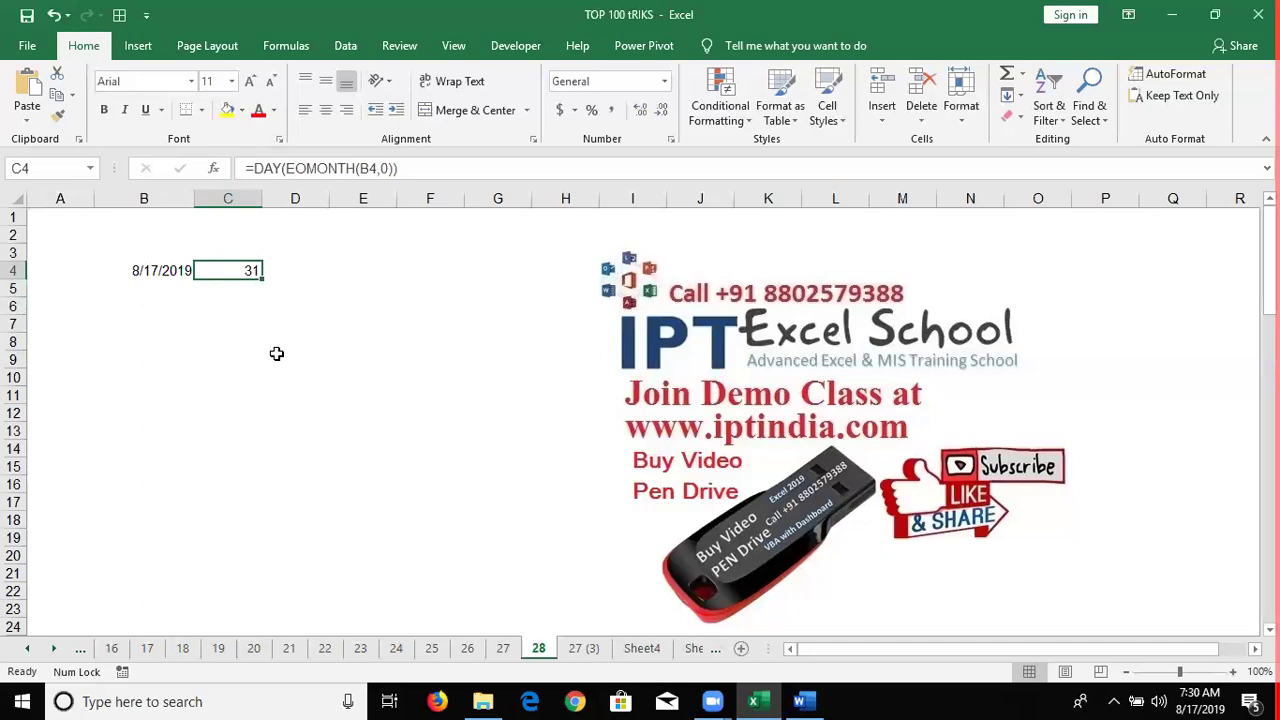
pyautogui.press('Return')
pyautogui.press('Down')
pyautogui.press('Left')
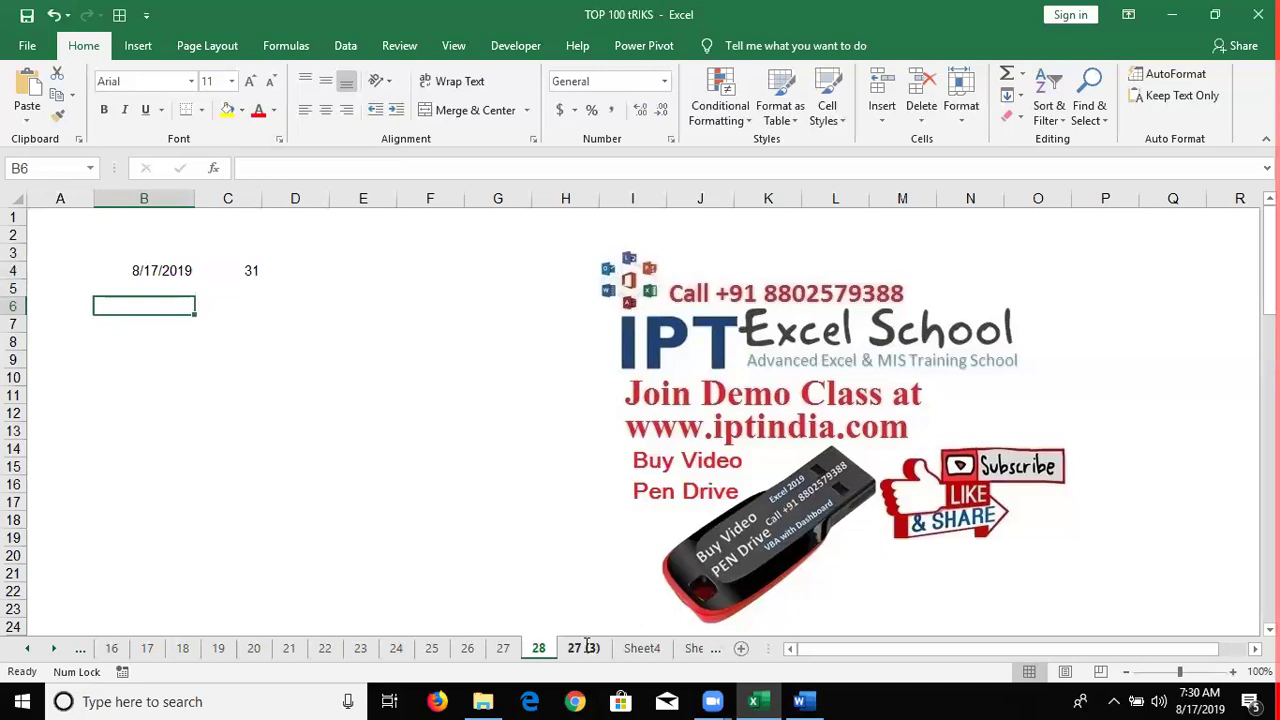
# Step: Duplicate sheet 27 (3) and name the new sheet 29
pyautogui.click(587, 645)
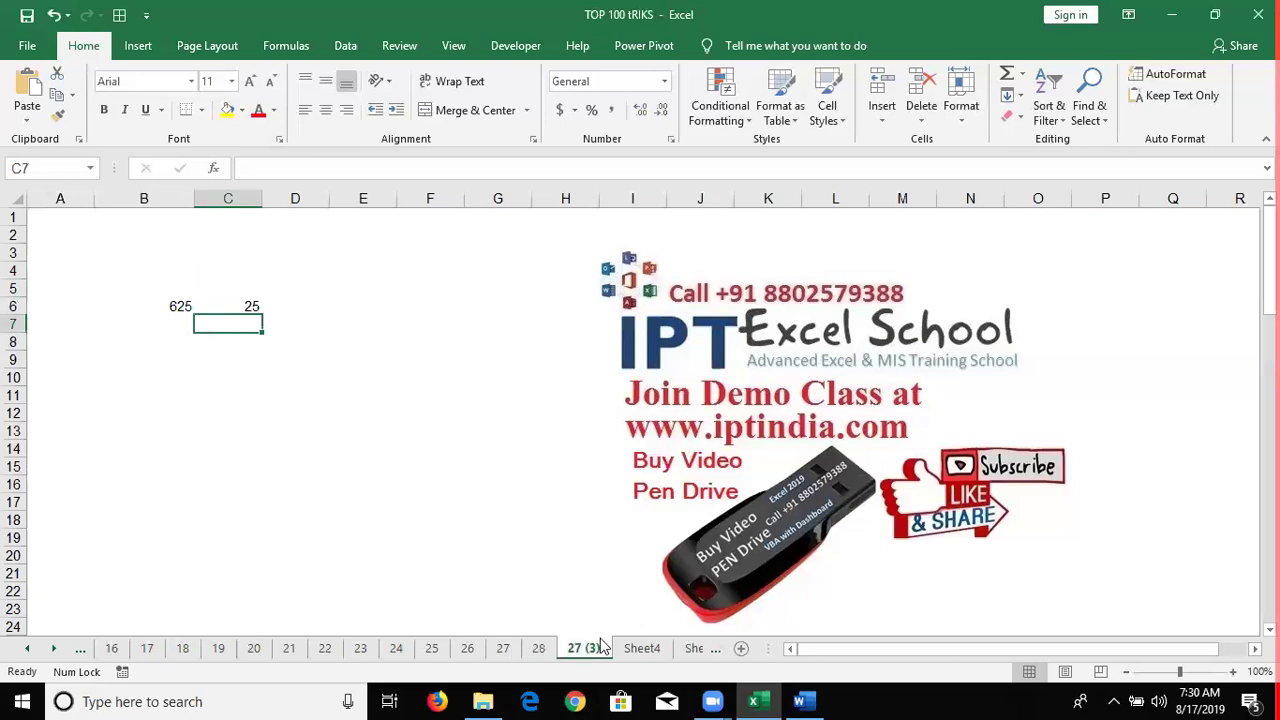
pyautogui.keyDown('ctrl'); pyautogui.moveTo(603, 645); pyautogui.dragTo(612, 648); pyautogui.keyUp('ctrl')
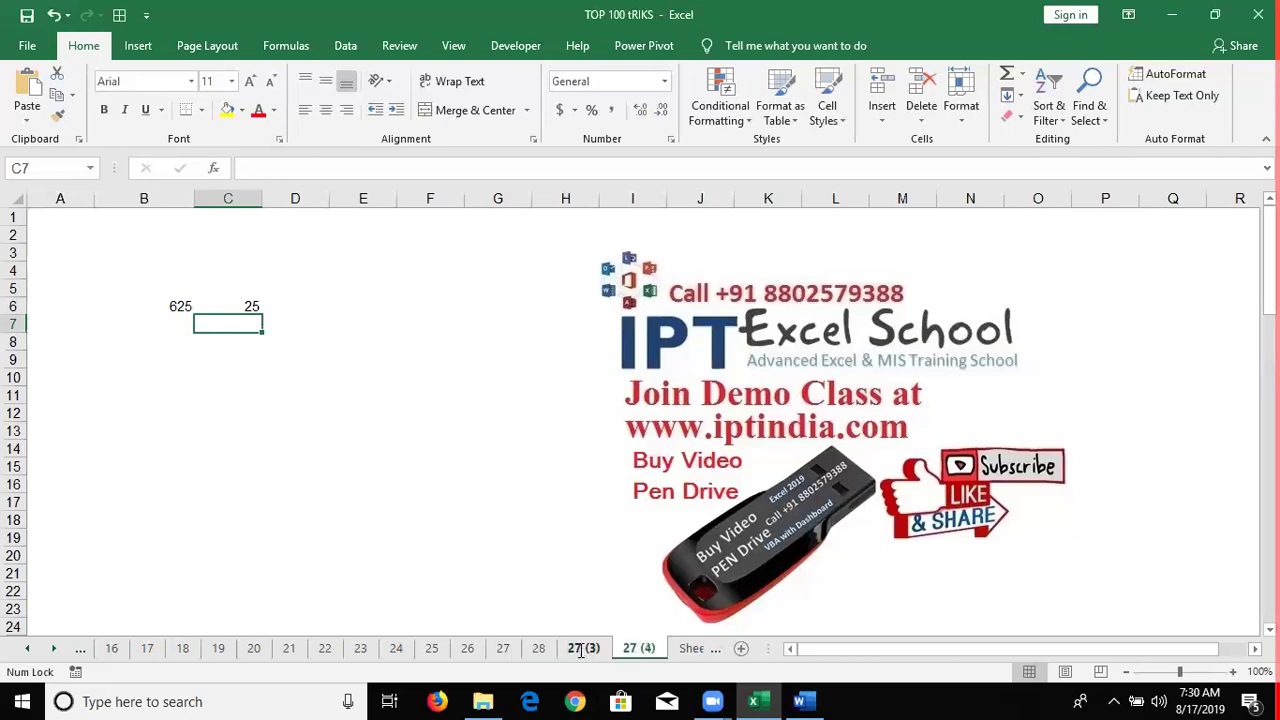
pyautogui.doubleClick(581, 648)
pyautogui.write('29')
pyautogui.press('Return')
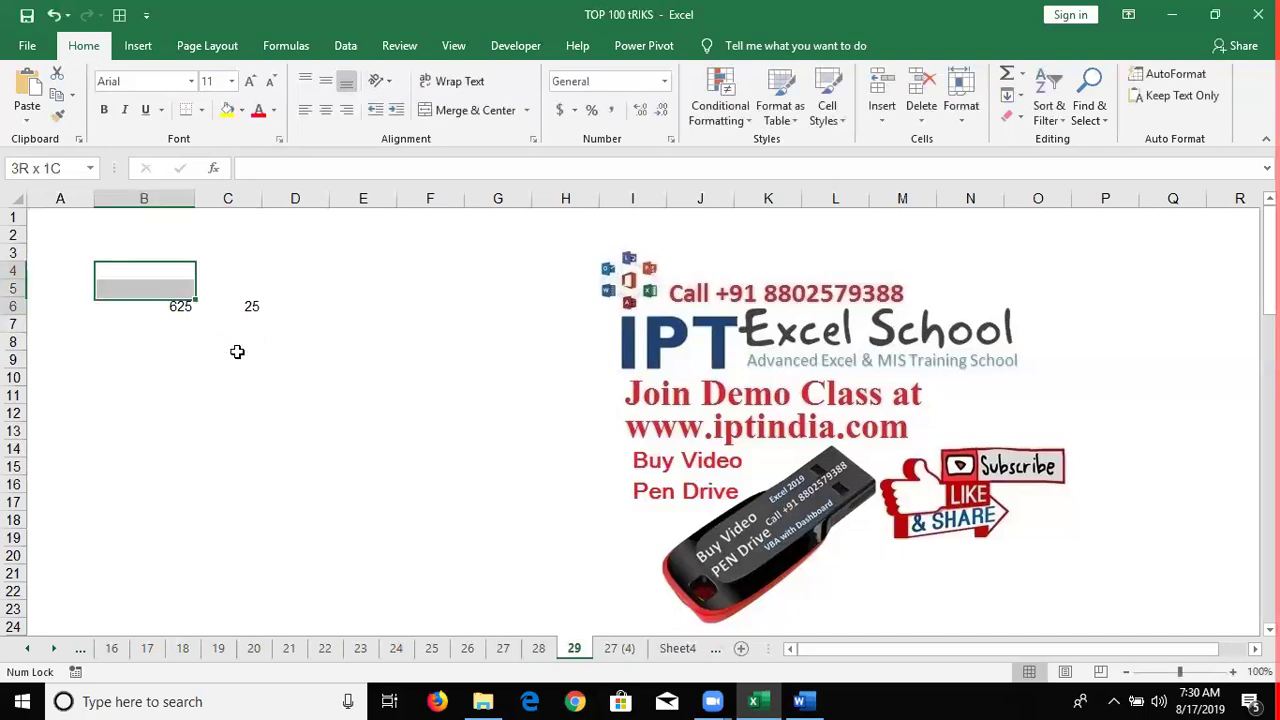
# Step: Clear the old example range B4:D9 and enter =TODAY() in B3
pyautogui.moveTo(237, 352); pyautogui.dragTo(237, 352)
pyautogui.press('Up')
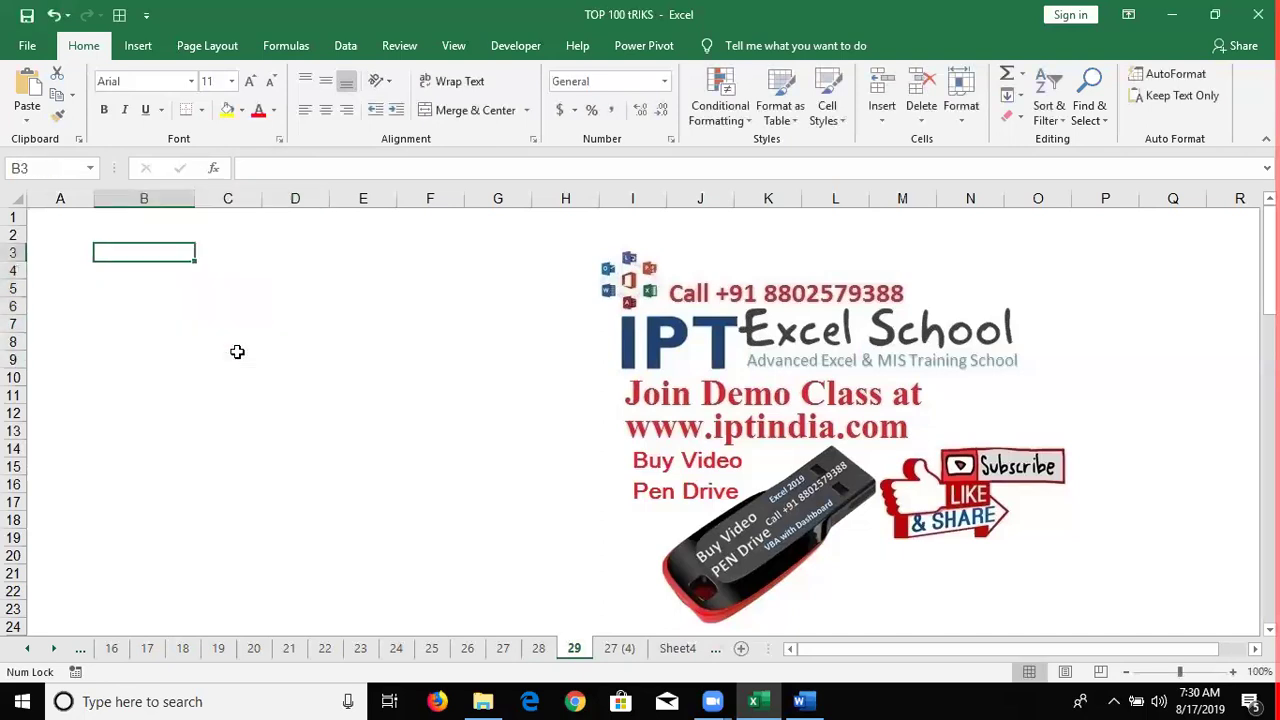
pyautogui.write('=tda')
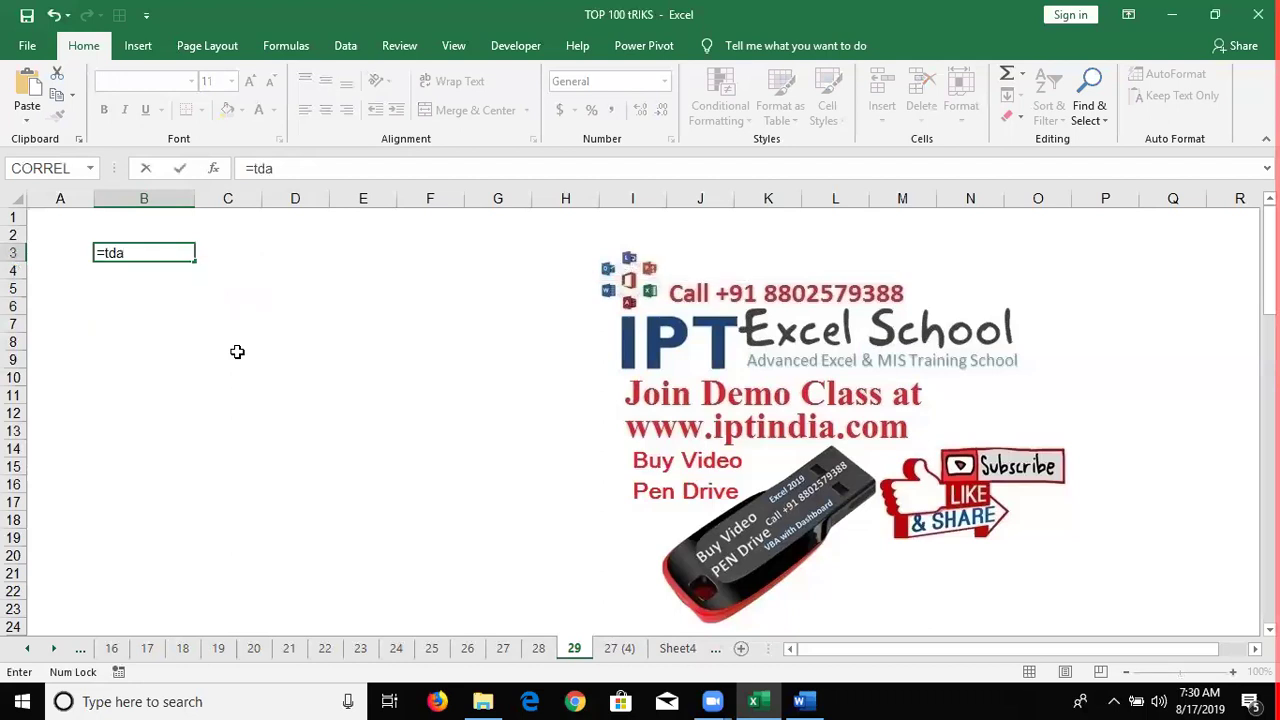
pyautogui.press('BackSpace')
pyautogui.press('BackSpace')
pyautogui.write('o')
pyautogui.press('Tab')
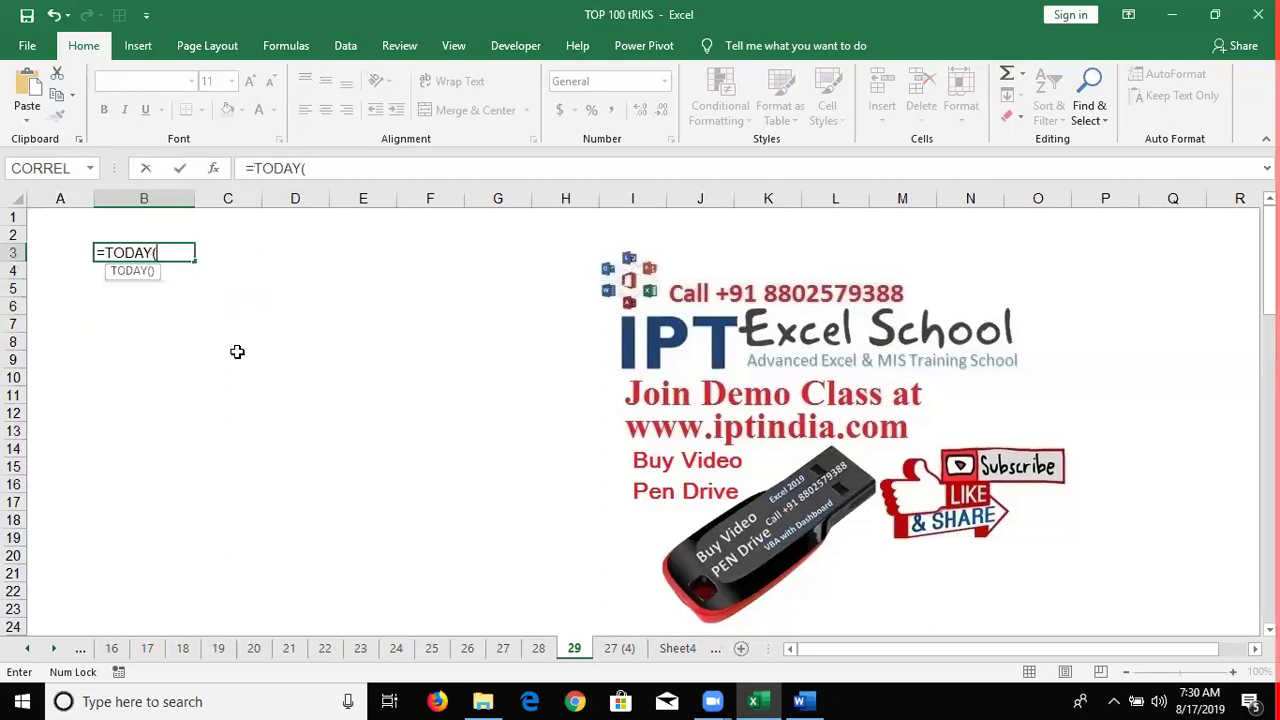
pyautogui.write(')')
pyautogui.hotkey('ctrl', 'Return')
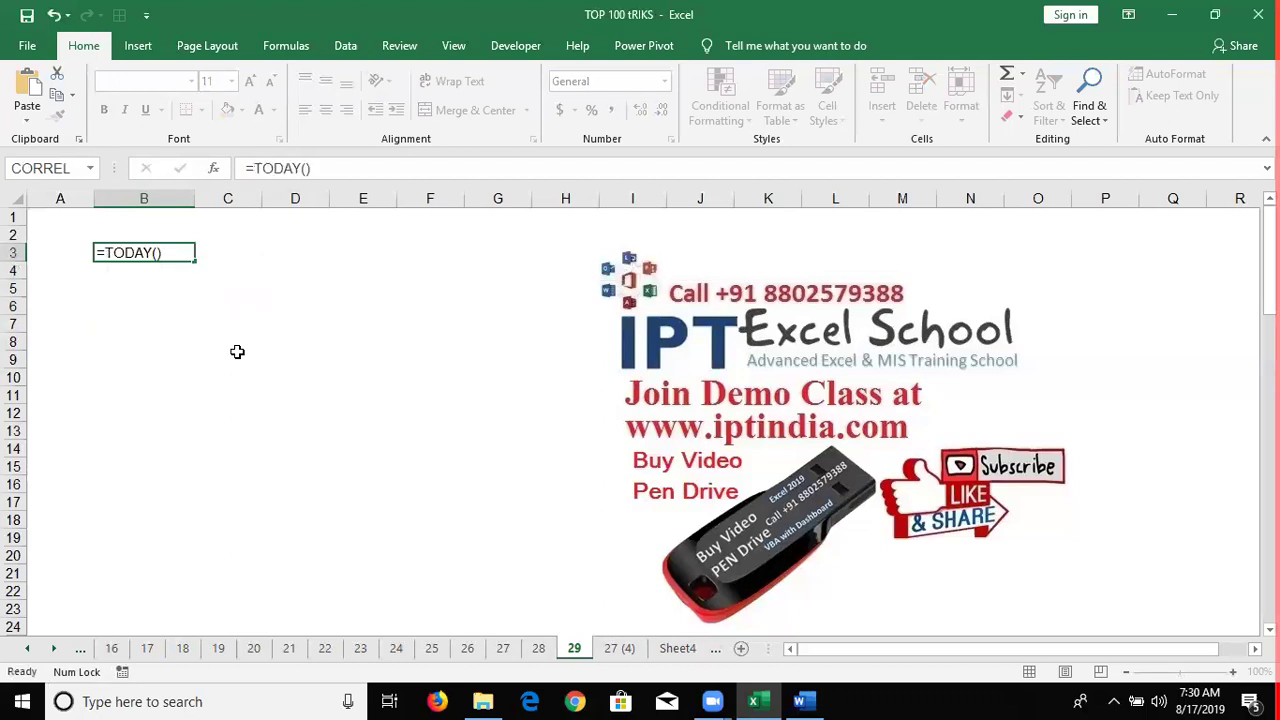
# Step: Enter =EOMONTH(B3,0) in C3 and format it as a date, showing 31-Aug-19
pyautogui.press('Tab')
pyautogui.write('=eo')
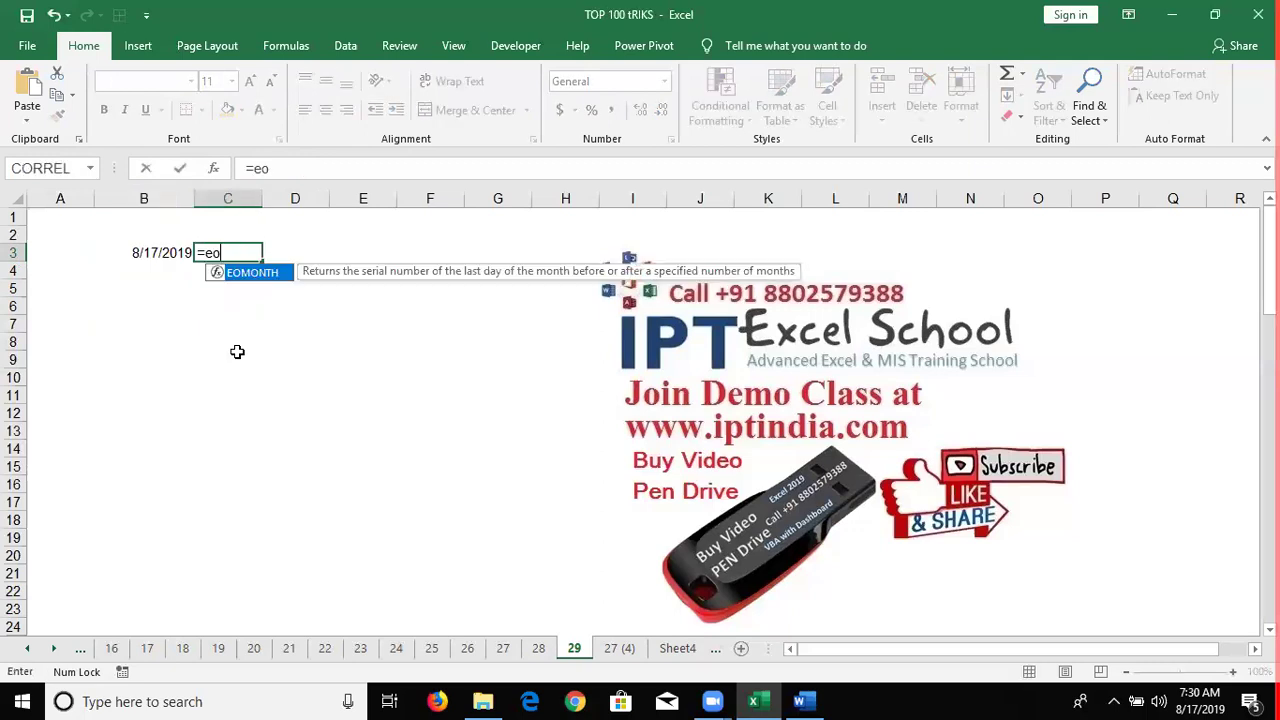
pyautogui.press('Tab')
pyautogui.press('Left')
pyautogui.write(',0')
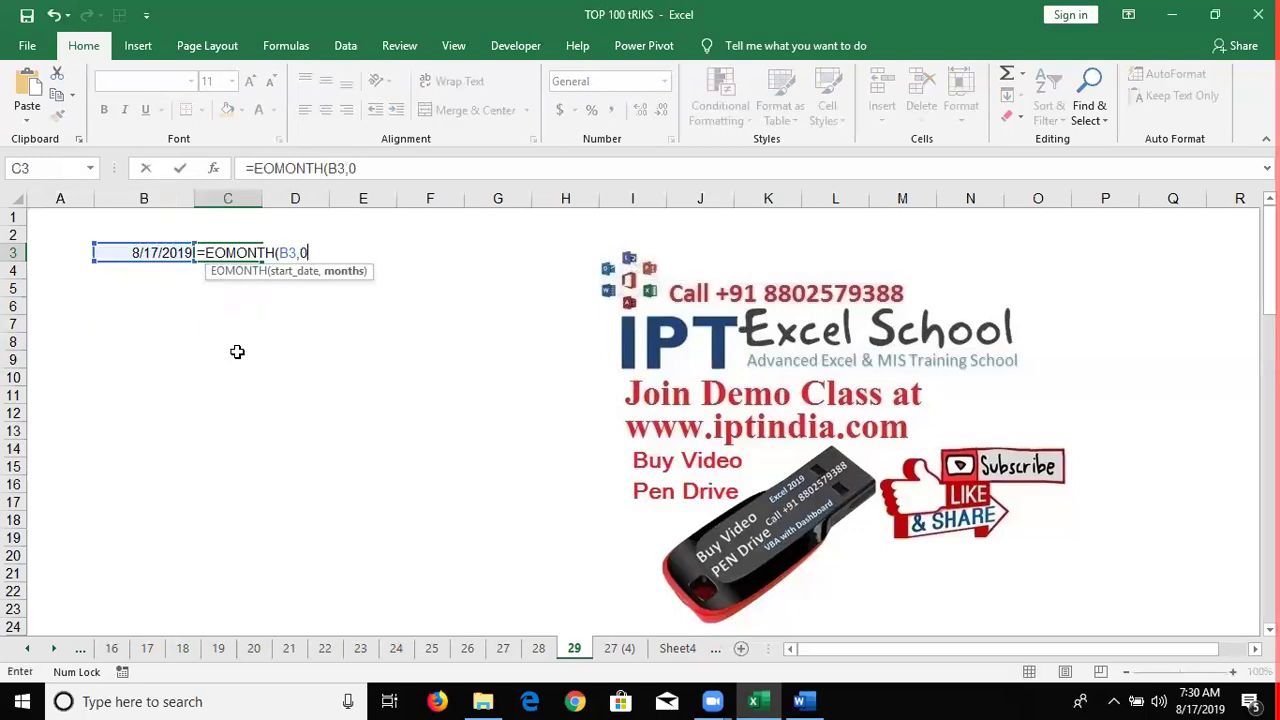
pyautogui.write(')')
pyautogui.hotkey('ctrl', 'Return')
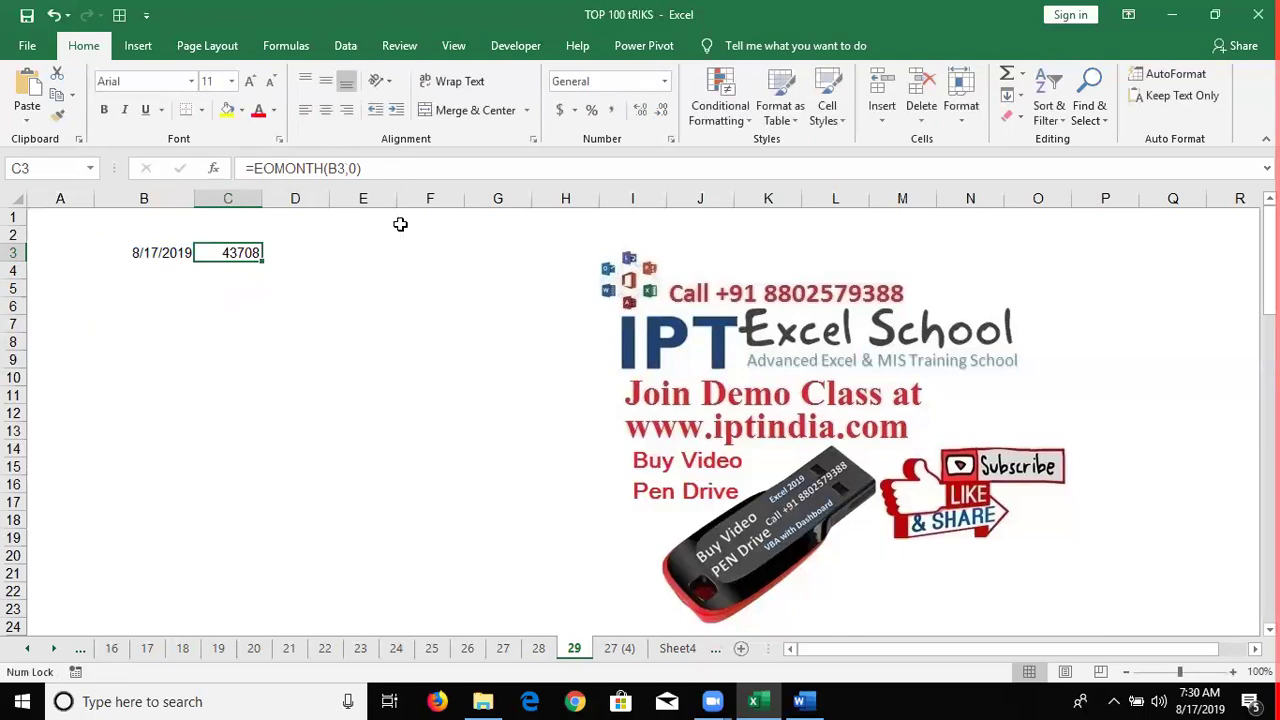
pyautogui.hotkey('ctrl', 'shift', '3')
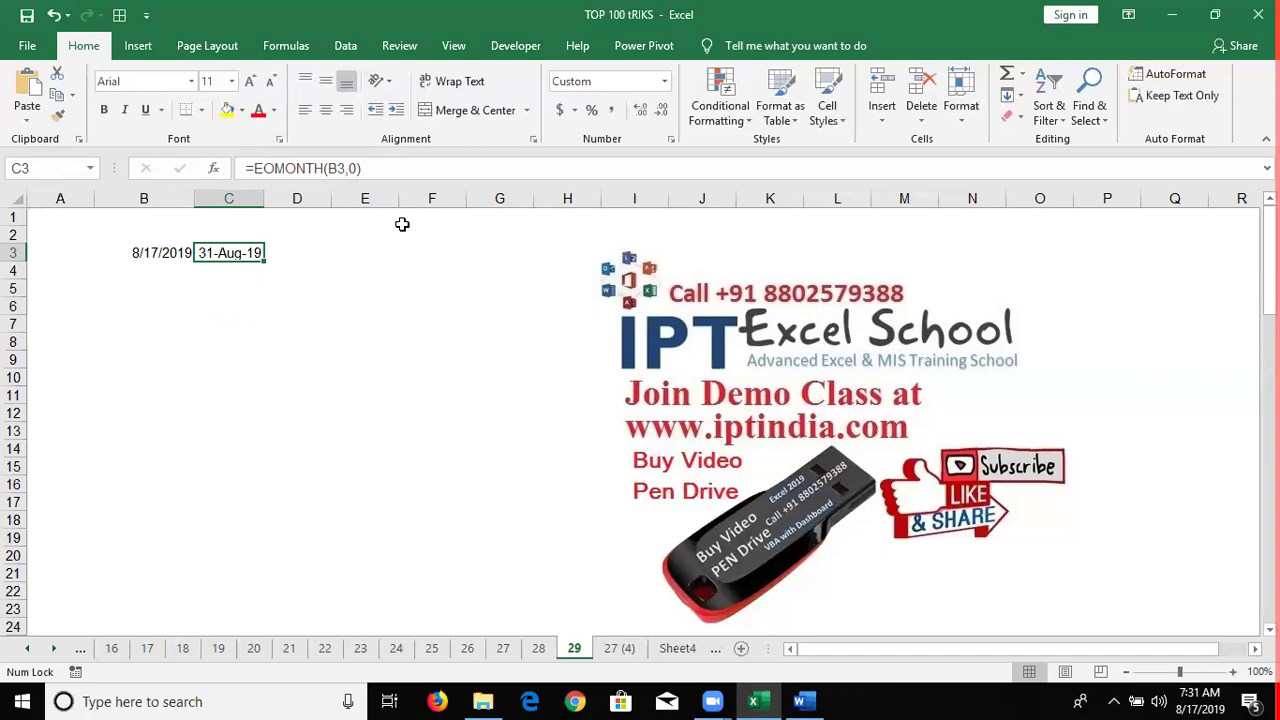
# Step: Enter =DATE(YEAR(TODAY()),MONTH(TODAY()),1) in C5 using the function autocomplete suggestions
pyautogui.press('Return')
pyautogui.press('Return')
pyautogui.write('=')
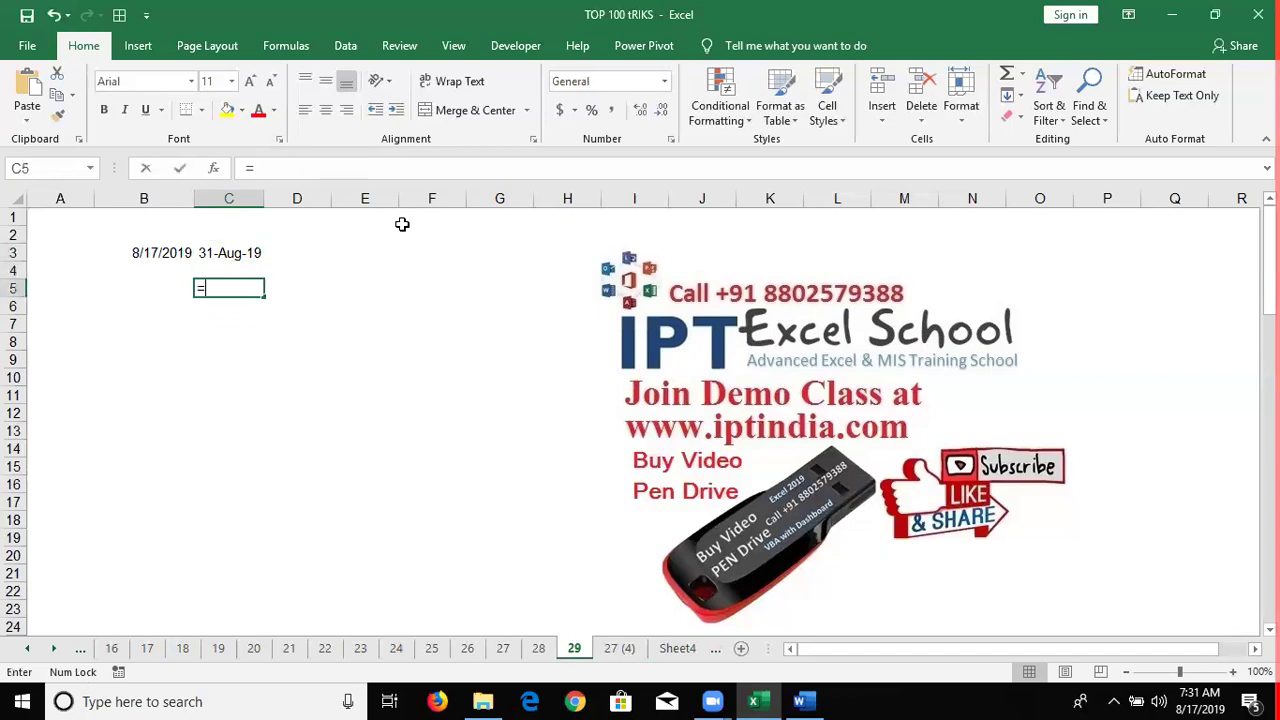
pyautogui.write('d')
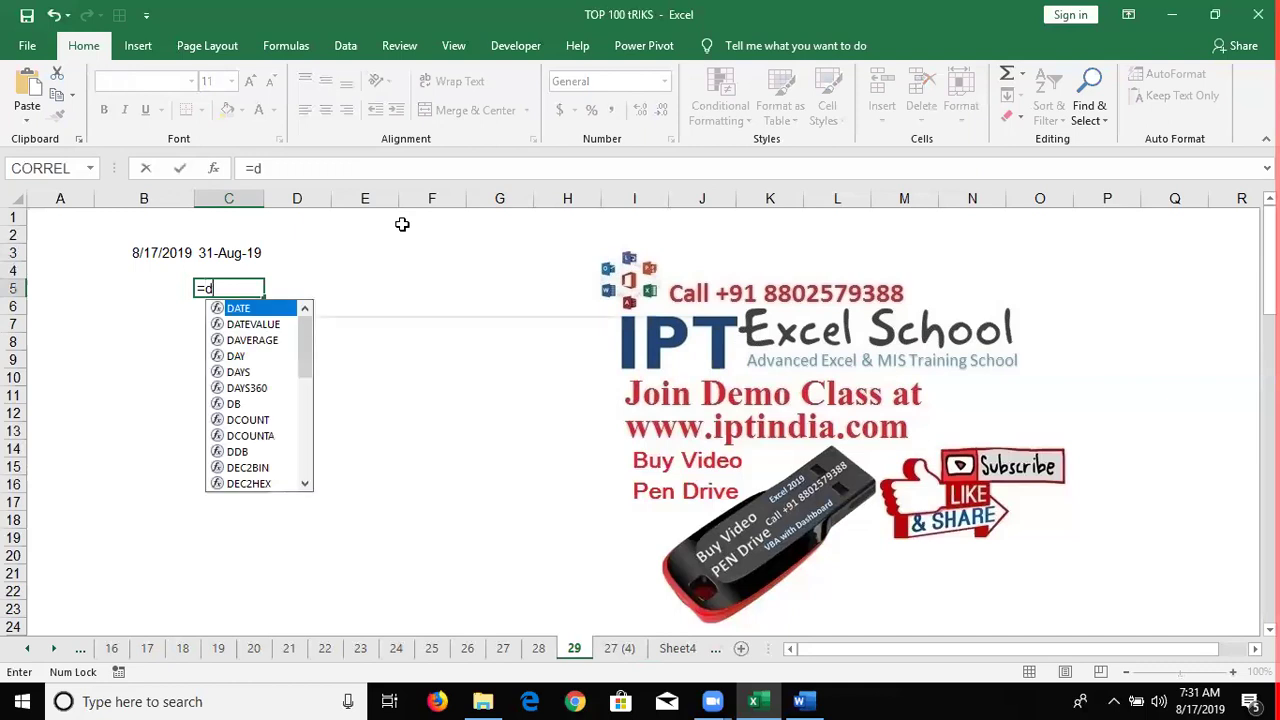
pyautogui.write('ate')
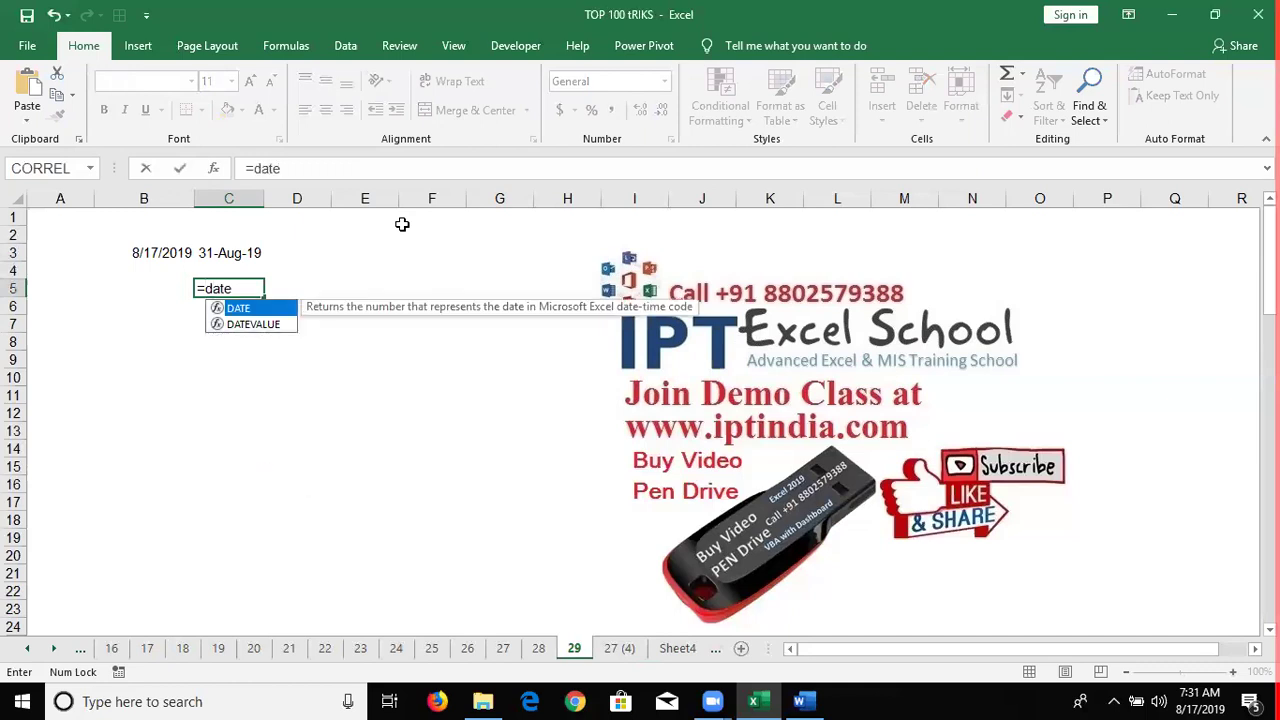
pyautogui.press('Tab')
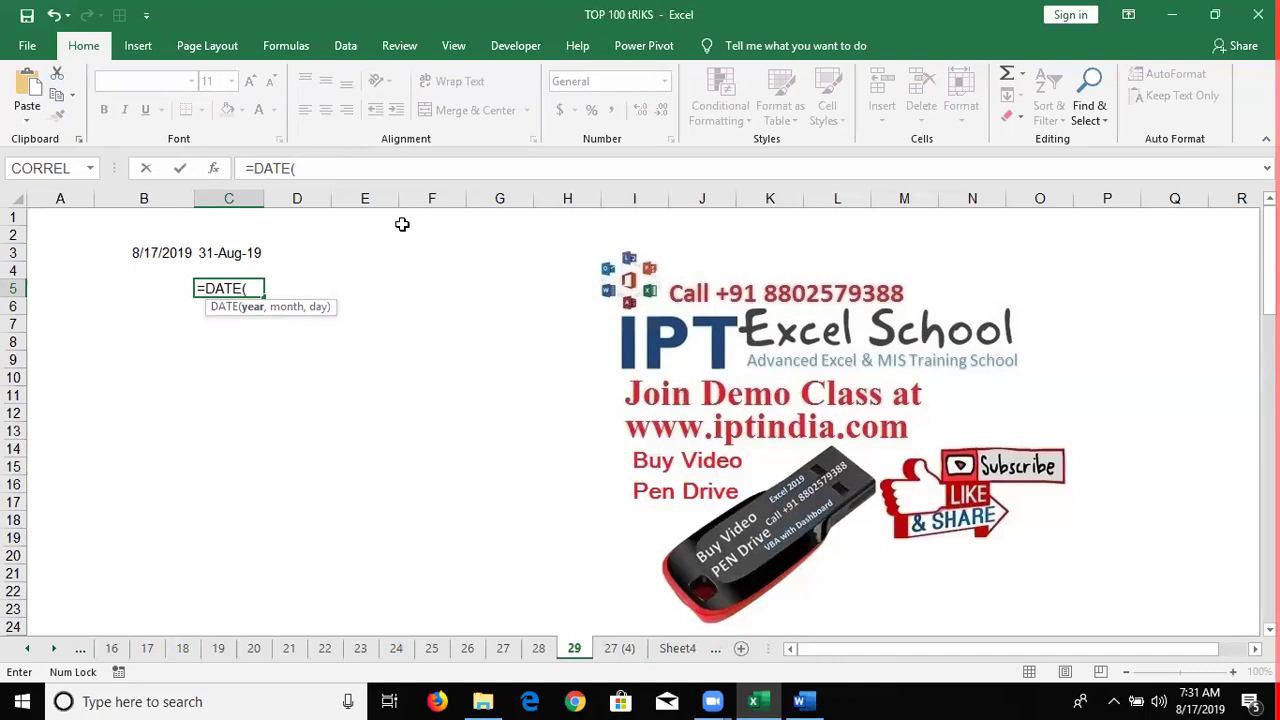
pyautogui.write('year')
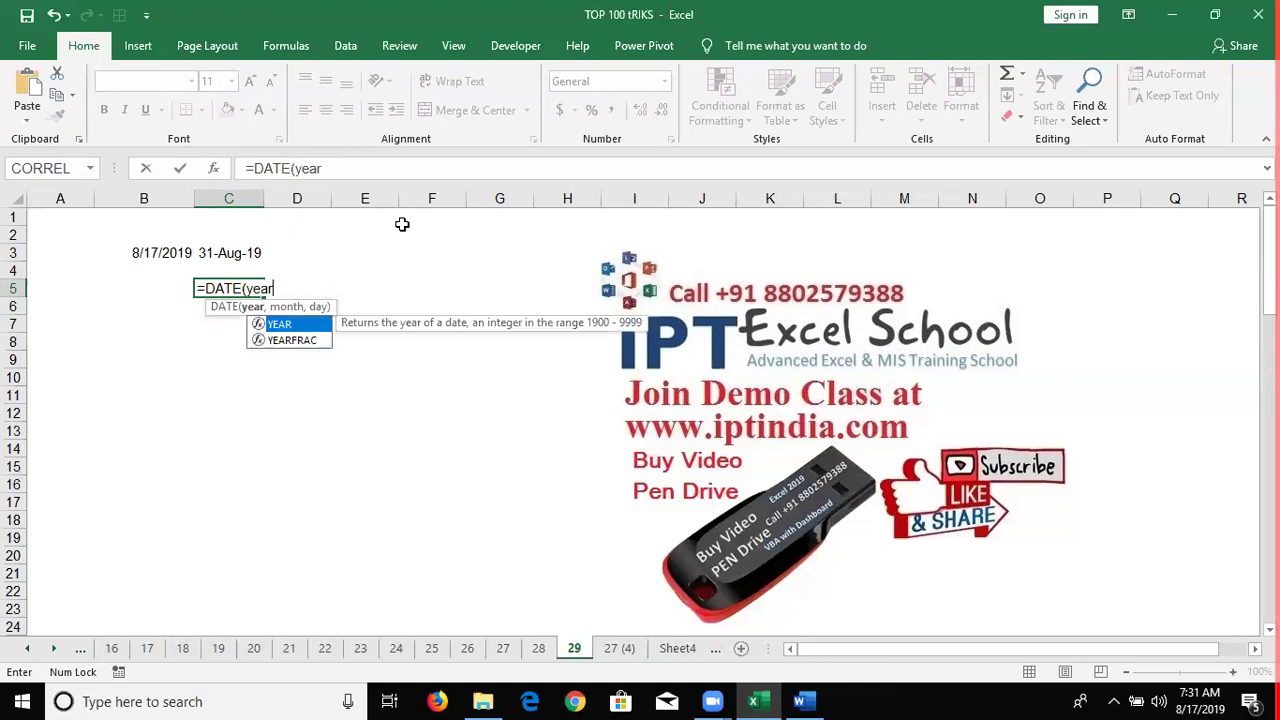
pyautogui.press('Tab')
pyautogui.write('today')
pyautogui.press('Tab')
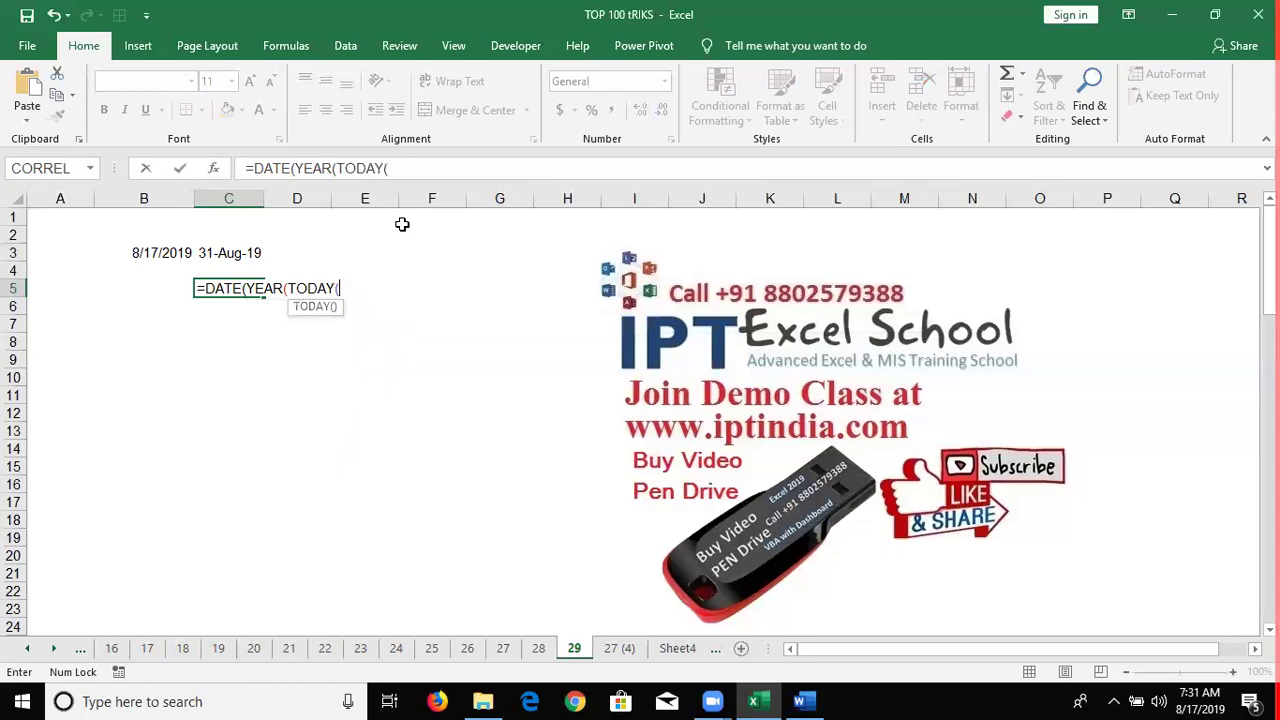
pyautogui.write(')')
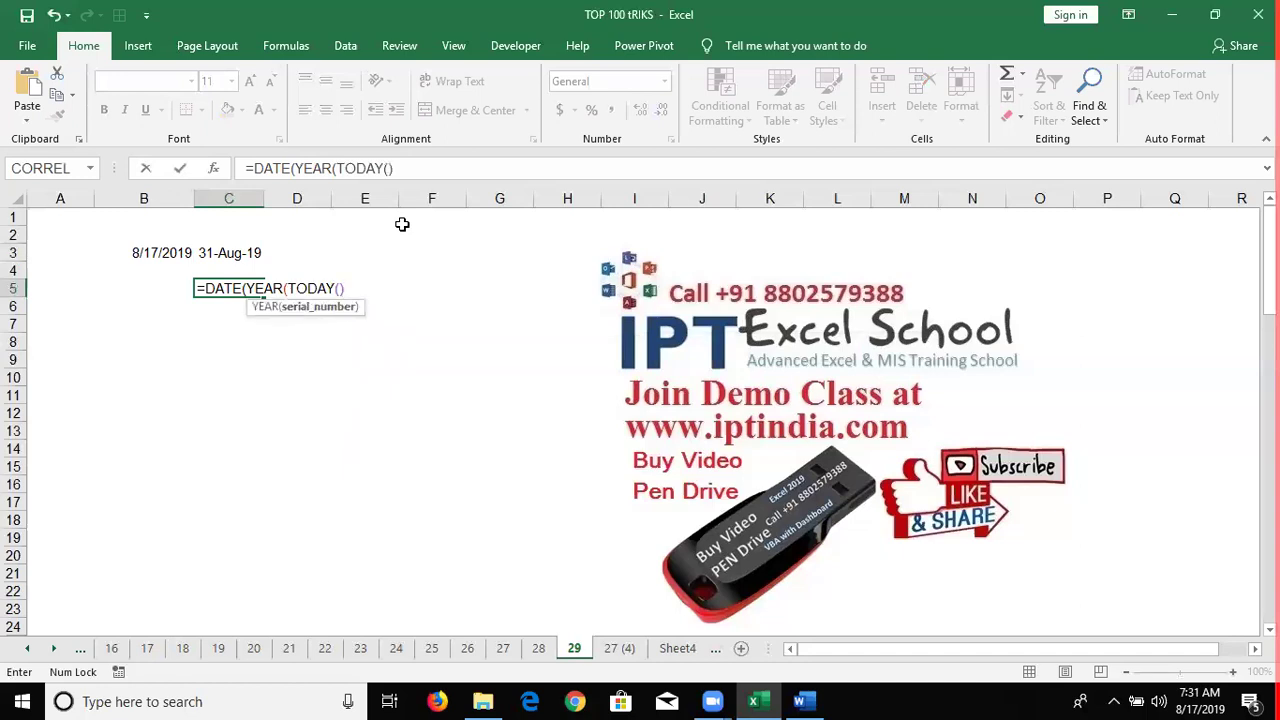
pyautogui.write(')')
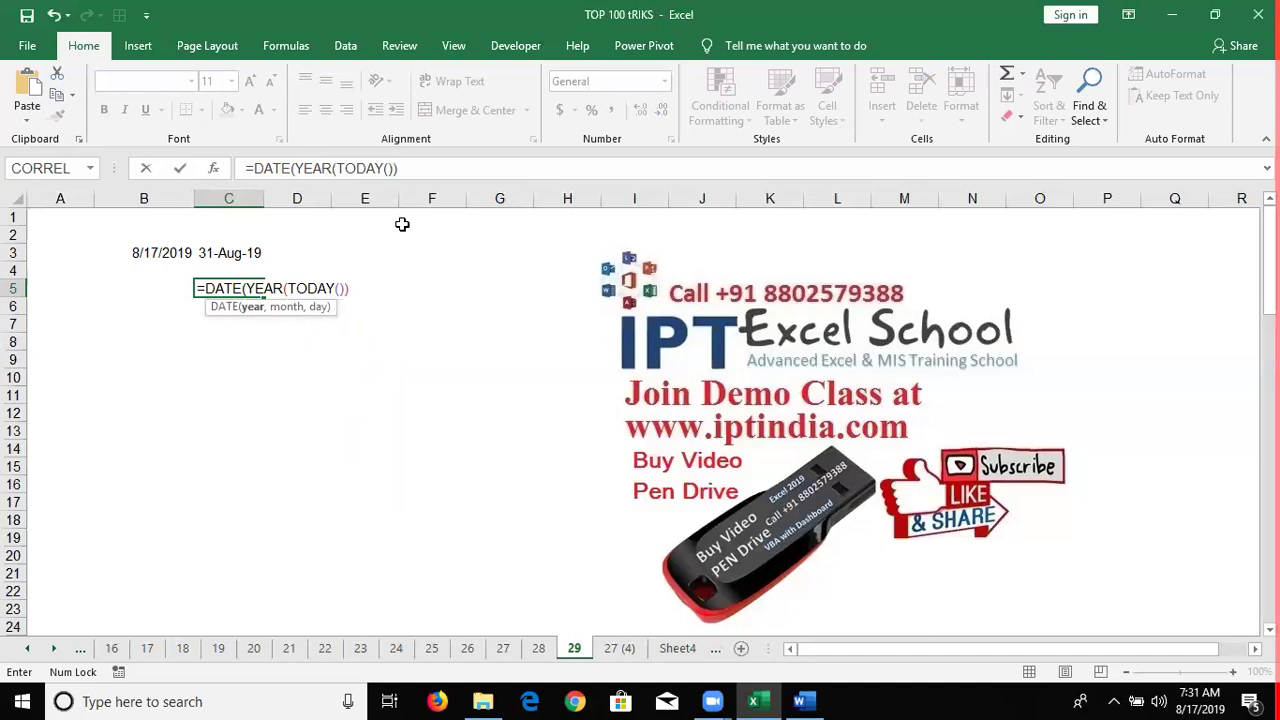
pyautogui.write(',')
pyautogui.write('mon')
pyautogui.press('Tab')
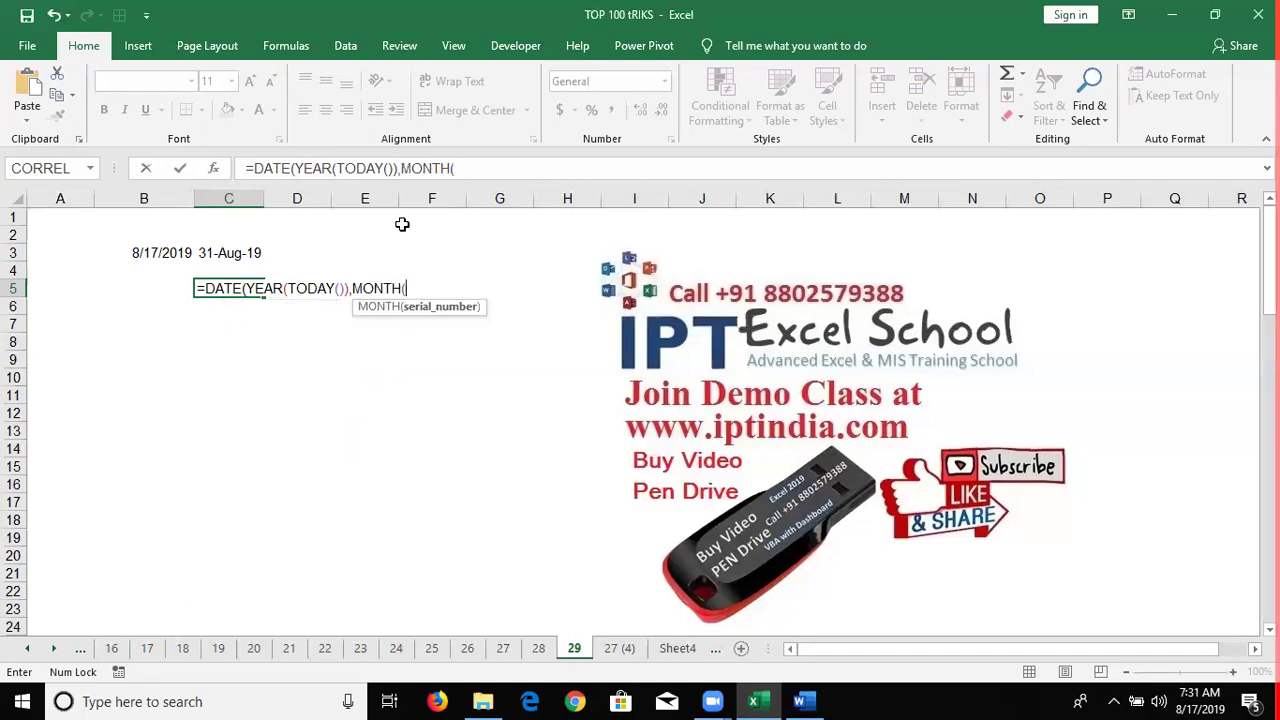
pyautogui.write('toda')
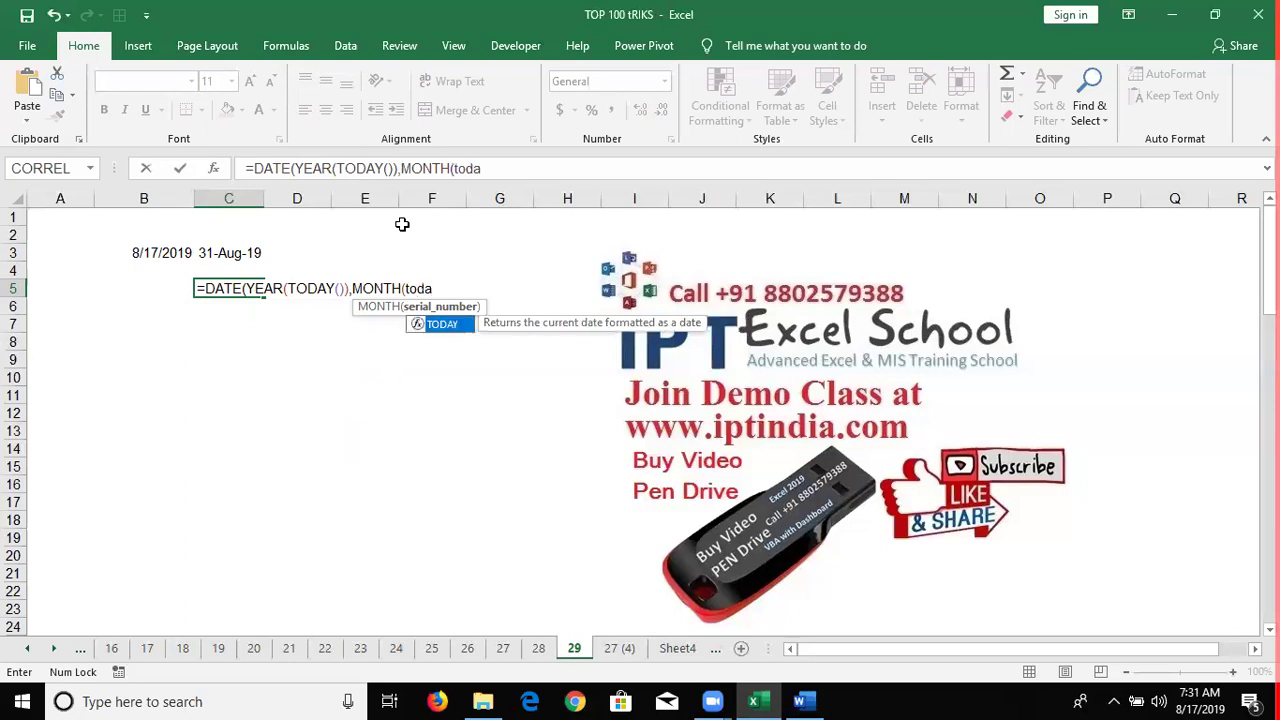
pyautogui.press('Tab')
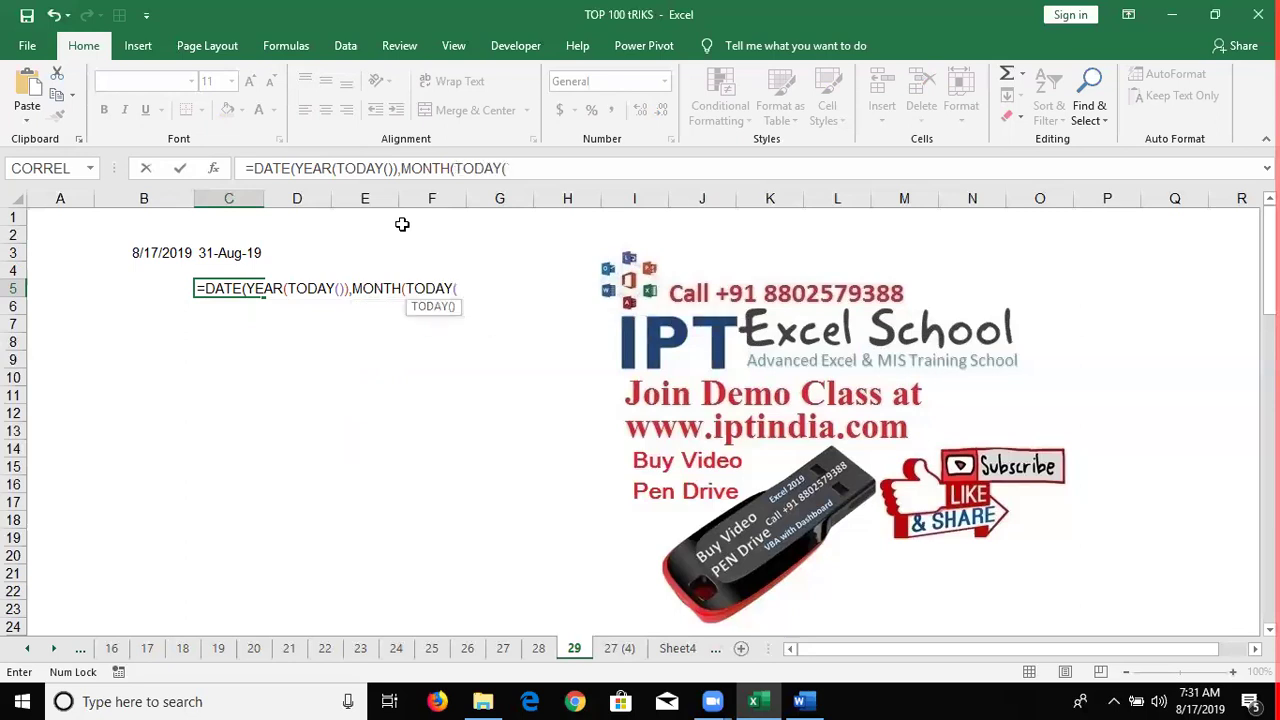
pyautogui.write('))')
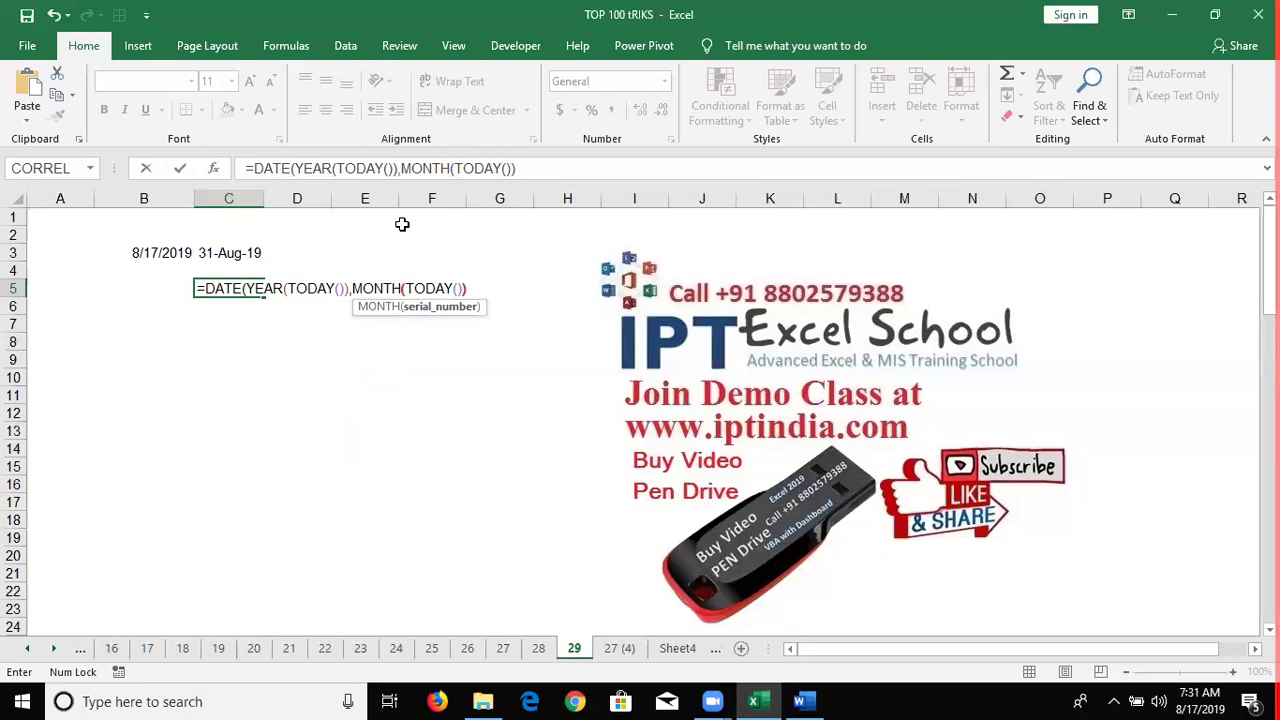
pyautogui.write(',')
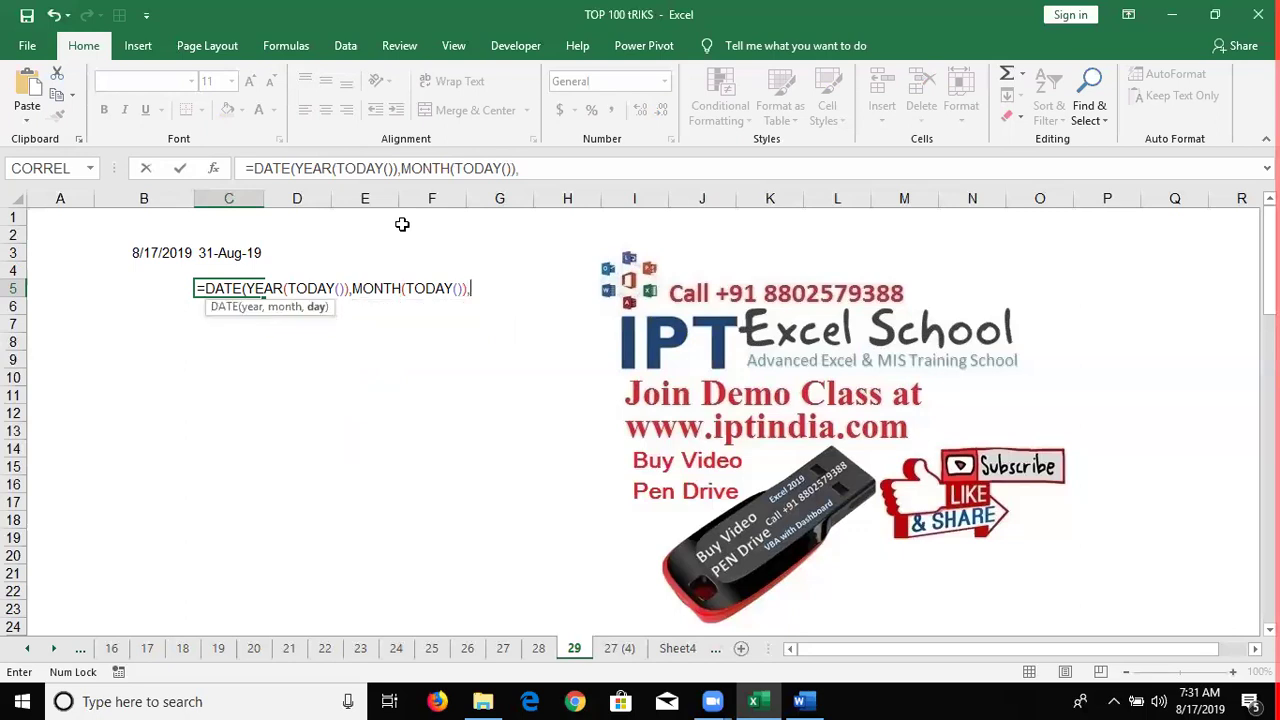
pyautogui.write('1')
pyautogui.write(')')
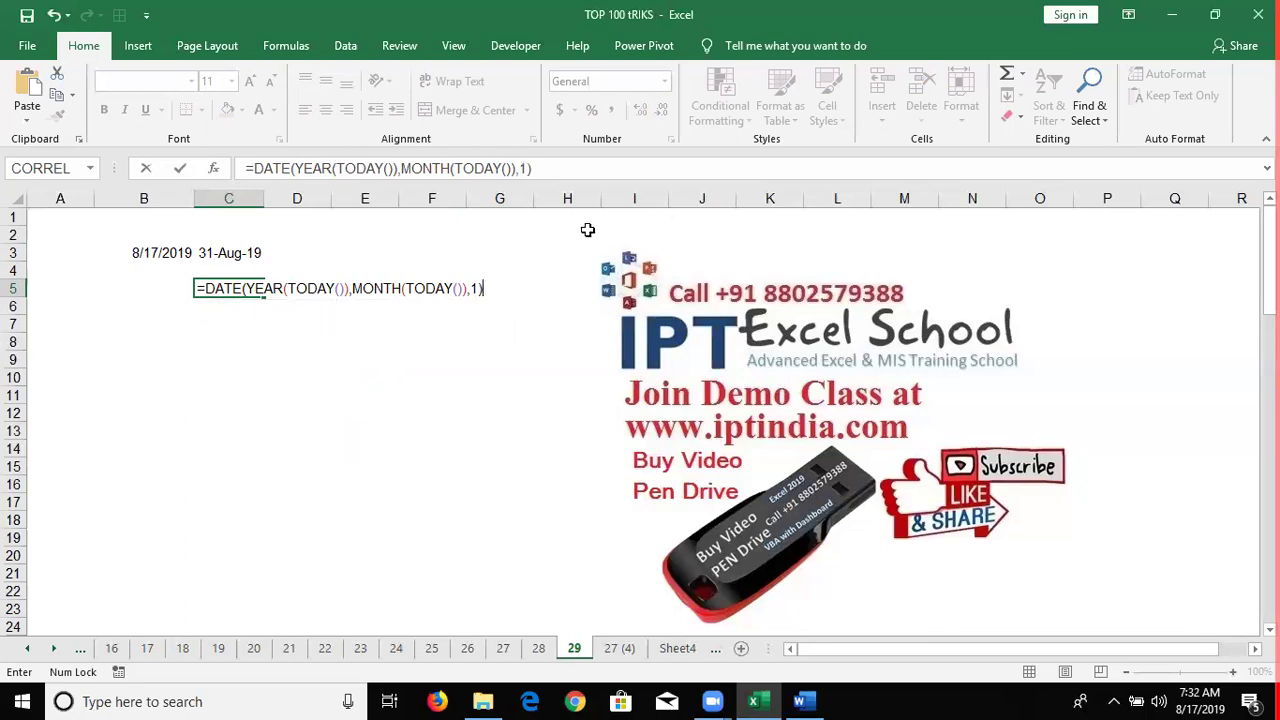
# Step: Change C5 to =DATE(YEAR(TODAY()),MONTH(TODAY())+1,1)-1 so it shows 8/31/2019
pyautogui.hotkey('ctrl', 'Return')
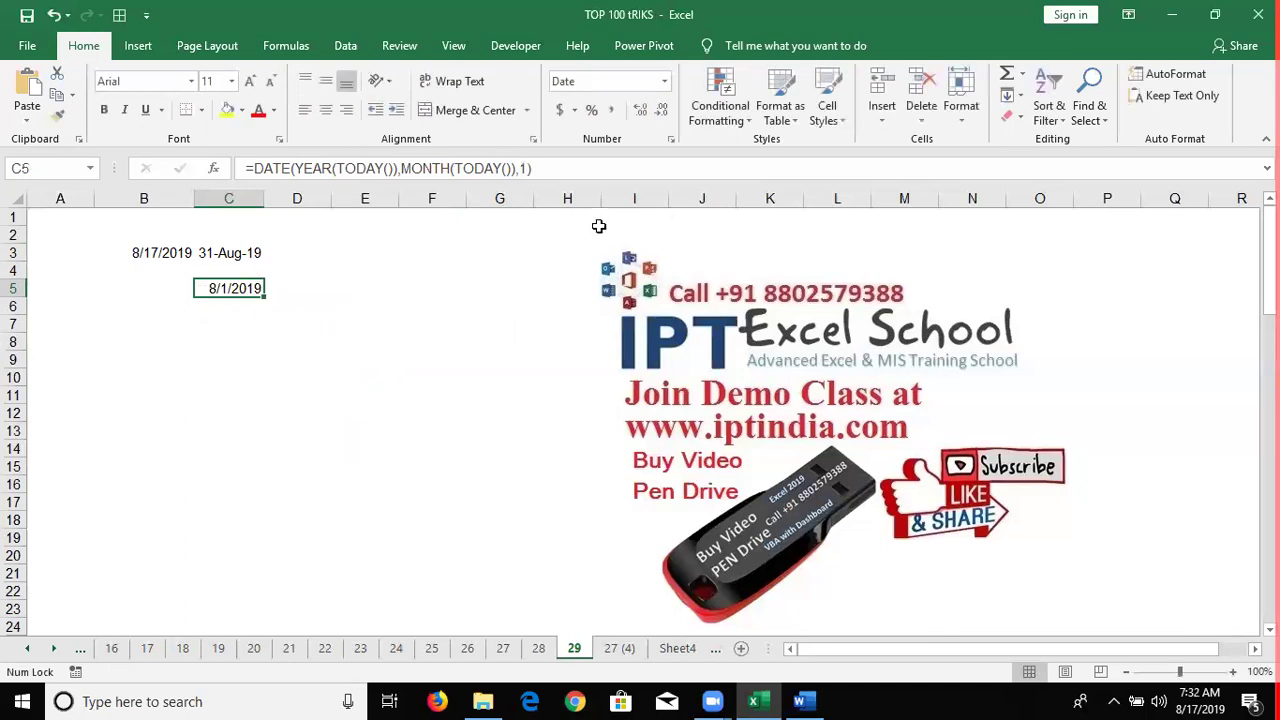
pyautogui.press('F2')
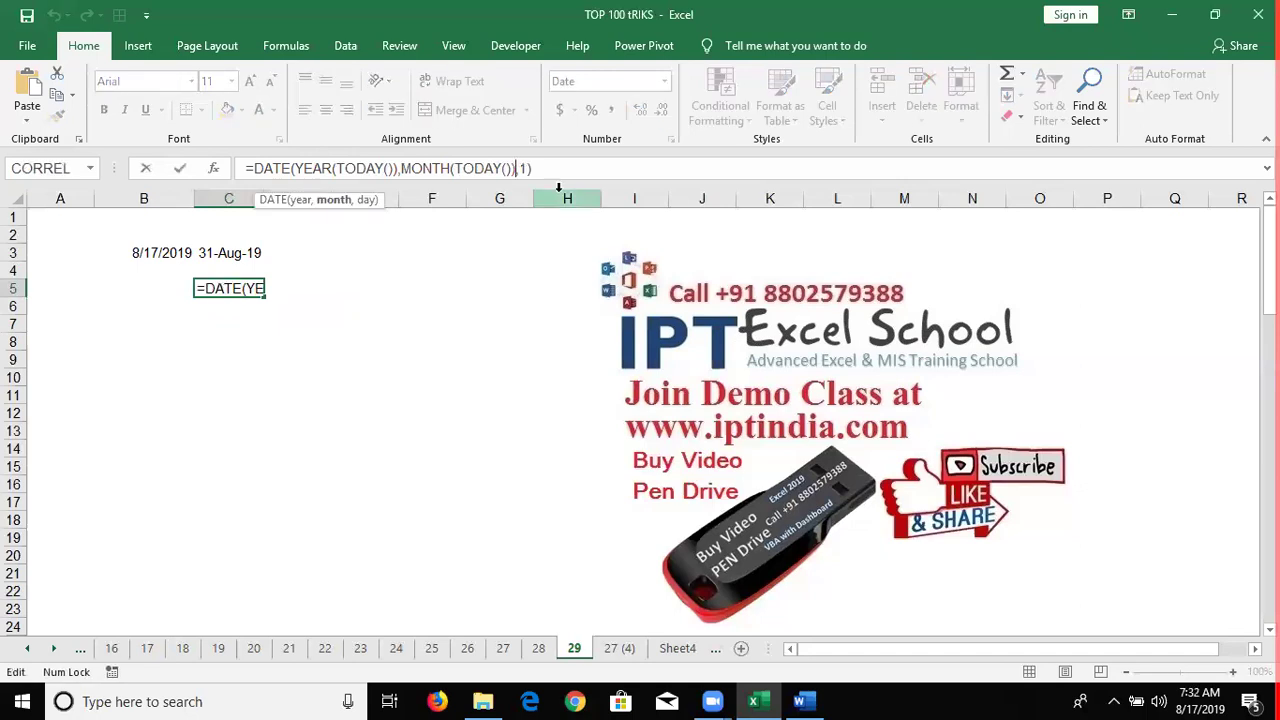
pyautogui.write('+')
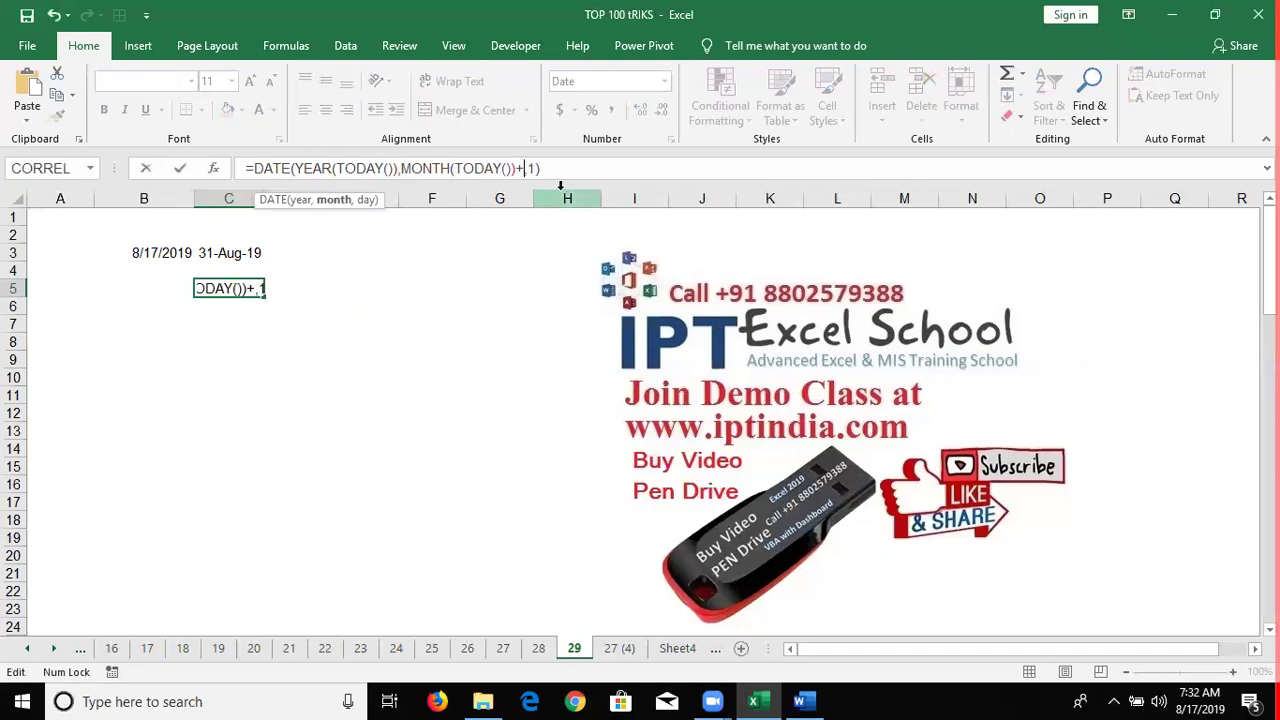
pyautogui.write('1')
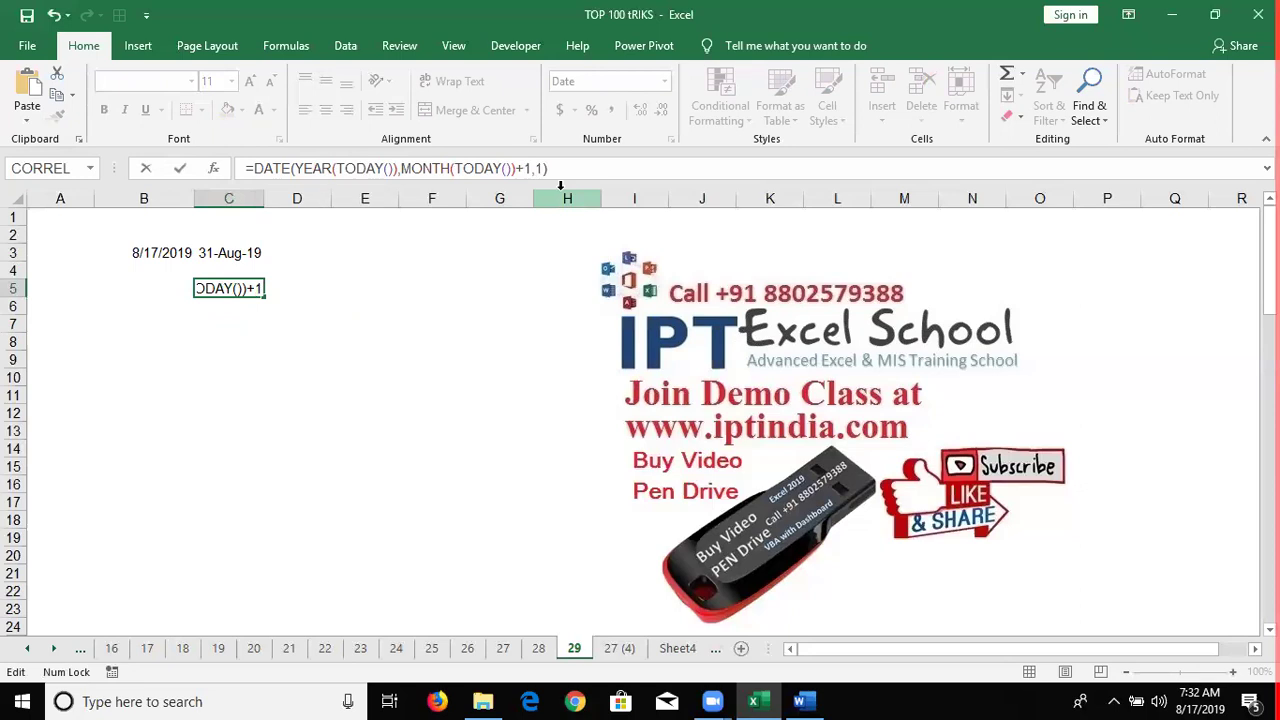
pyautogui.press('Return')
pyautogui.press('Up')
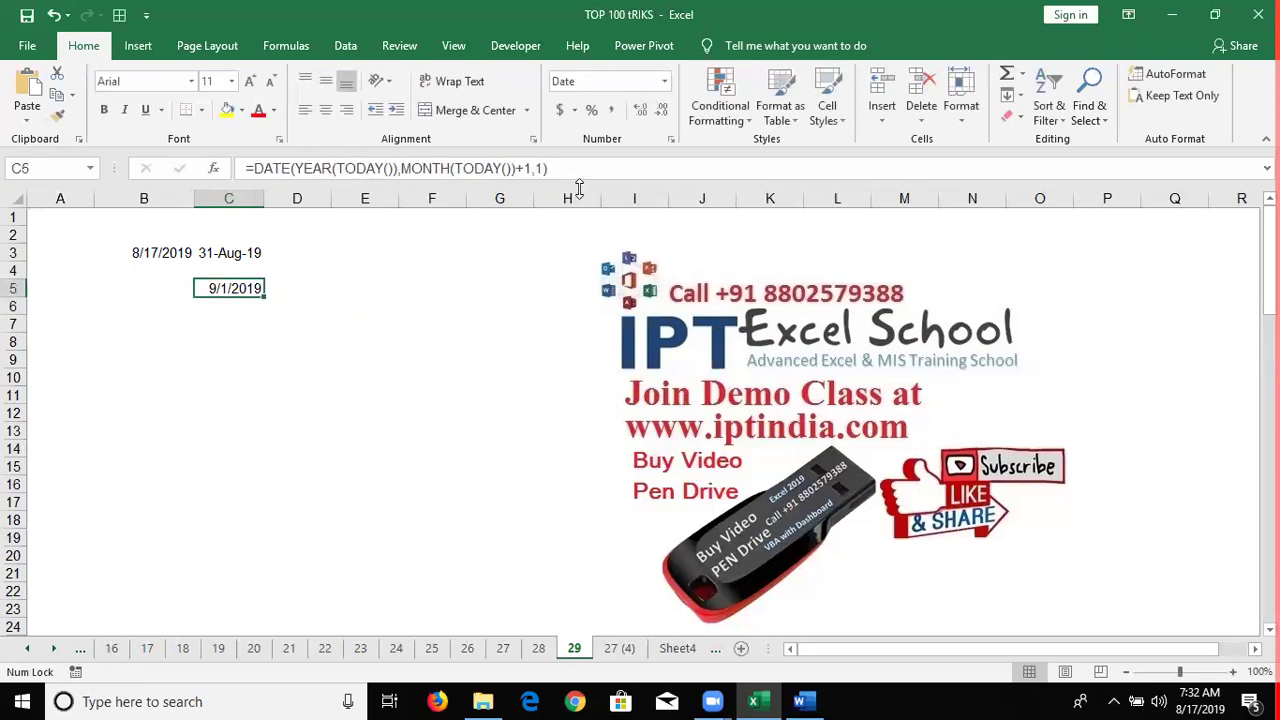
pyautogui.click(565, 168)
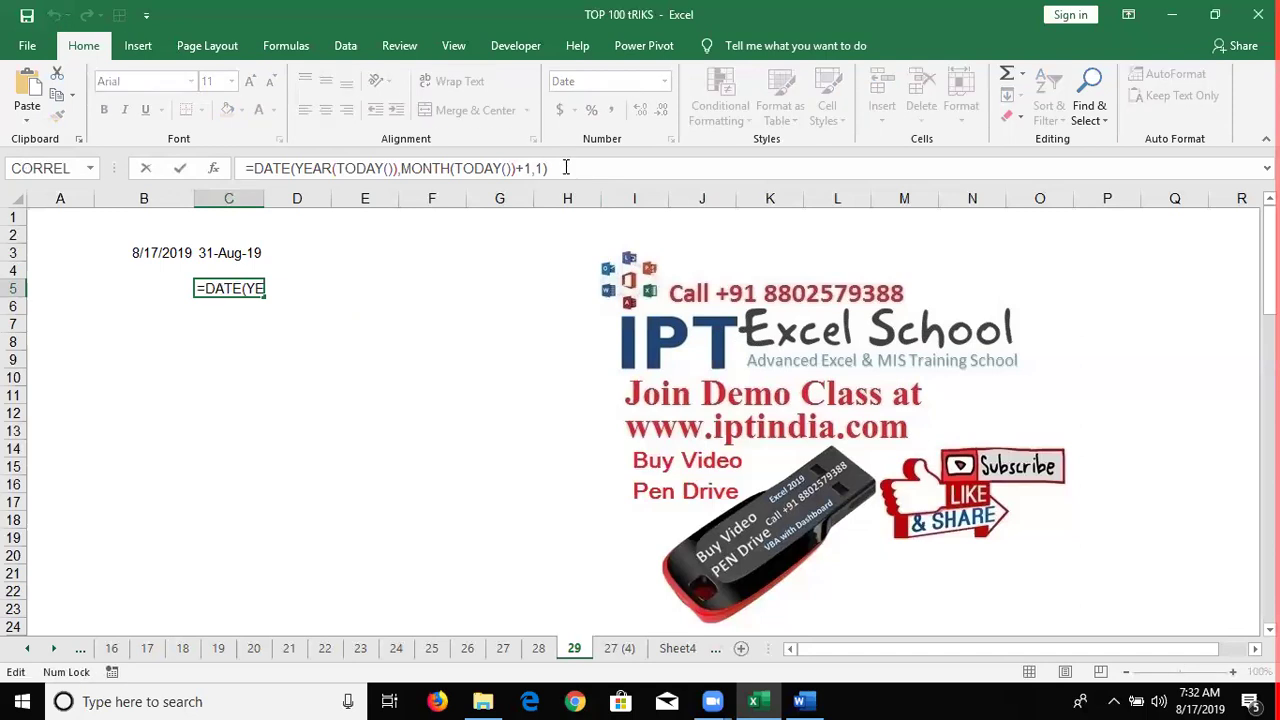
pyautogui.press('Return')
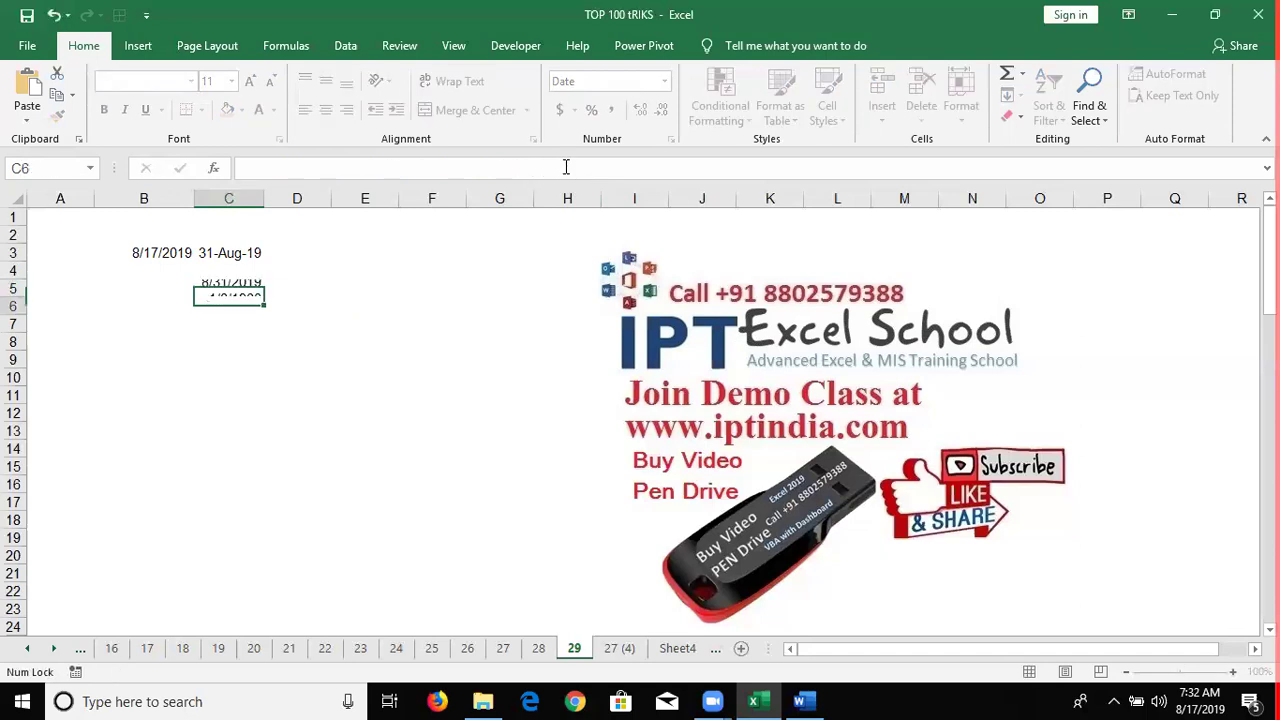
pyautogui.press('Up')
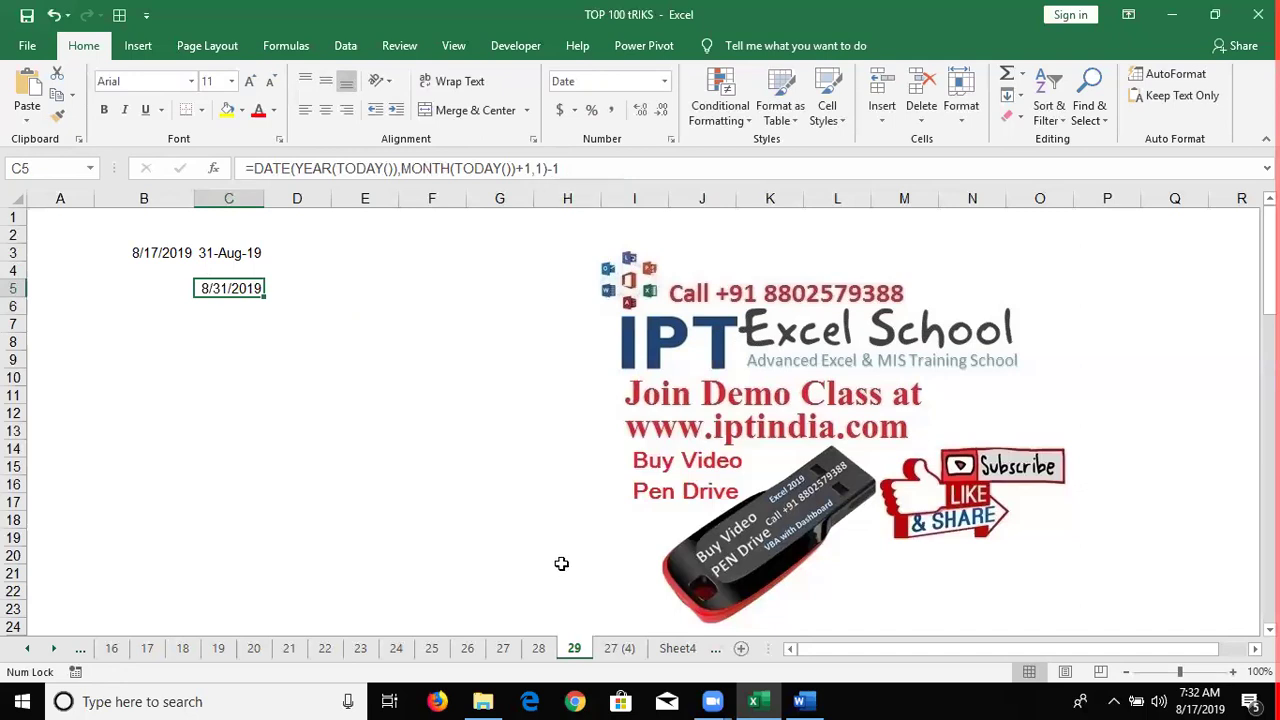
# Step: Duplicate sheet 27 (4), rename the original to 30, and clear its values in B4:D8
pyautogui.click(607, 654)
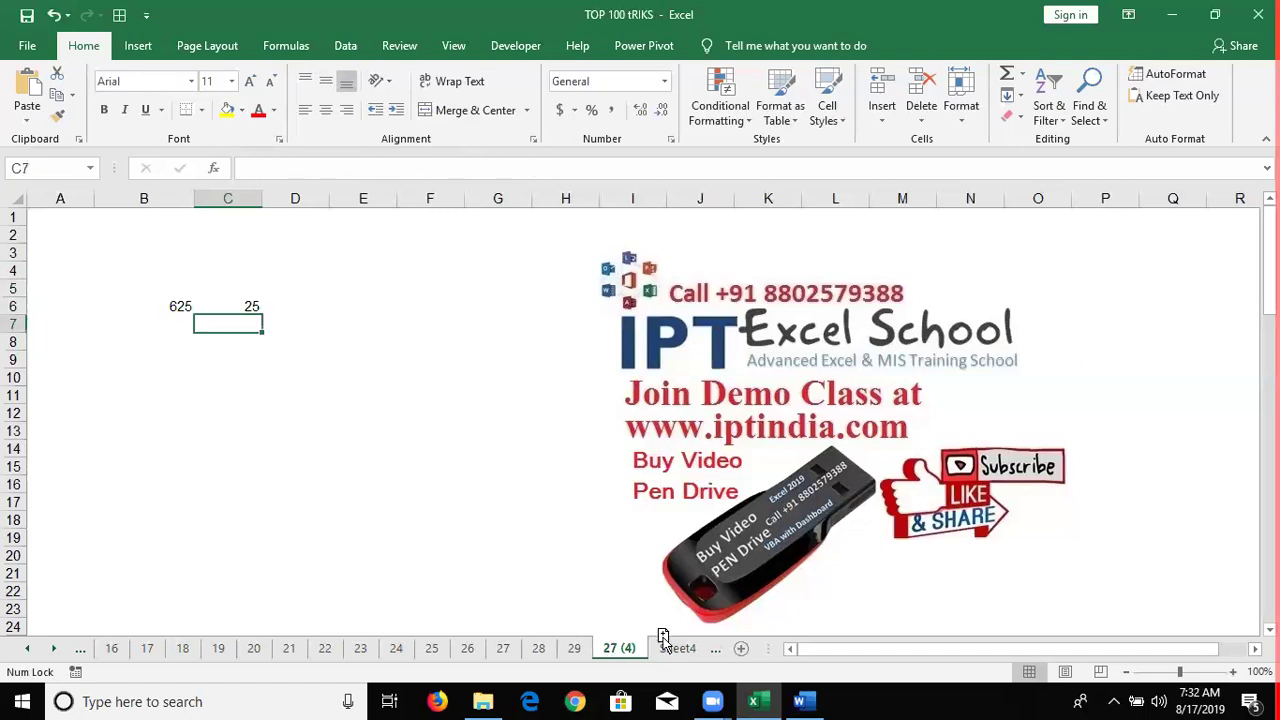
pyautogui.moveTo(662, 637); pyautogui.dragTo(648, 646)
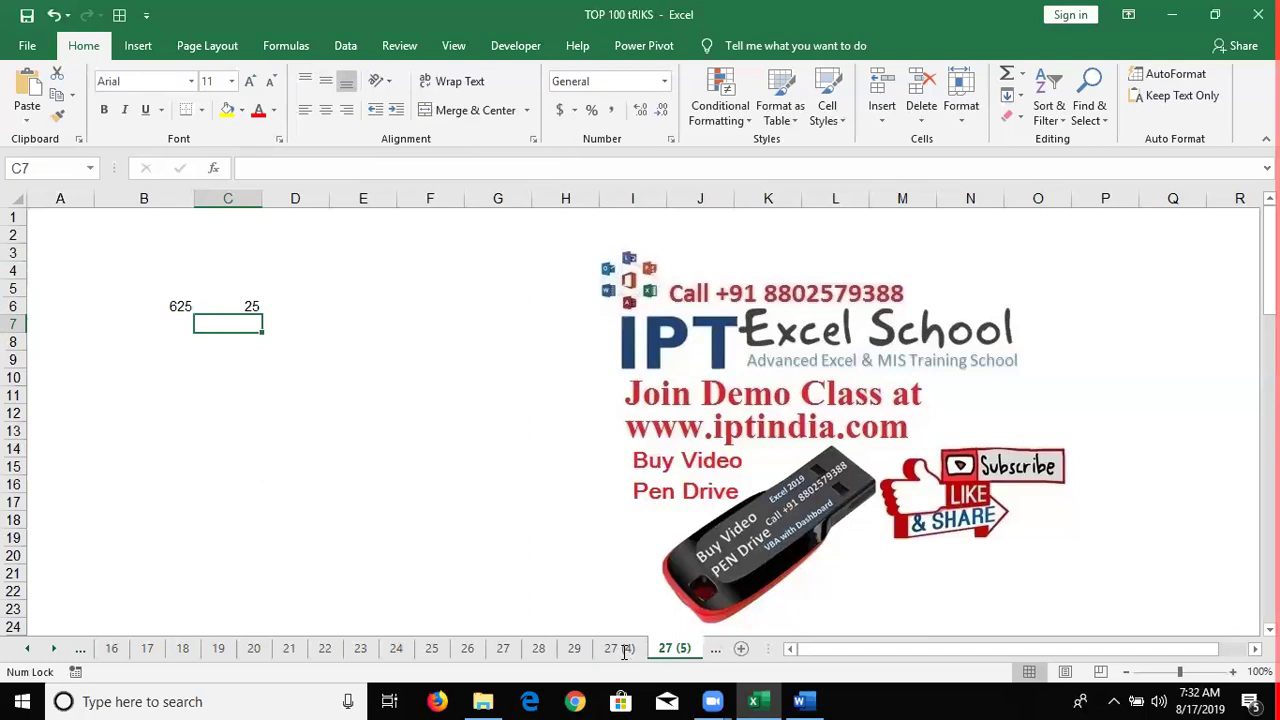
pyautogui.click(624, 652)
pyautogui.write('30')
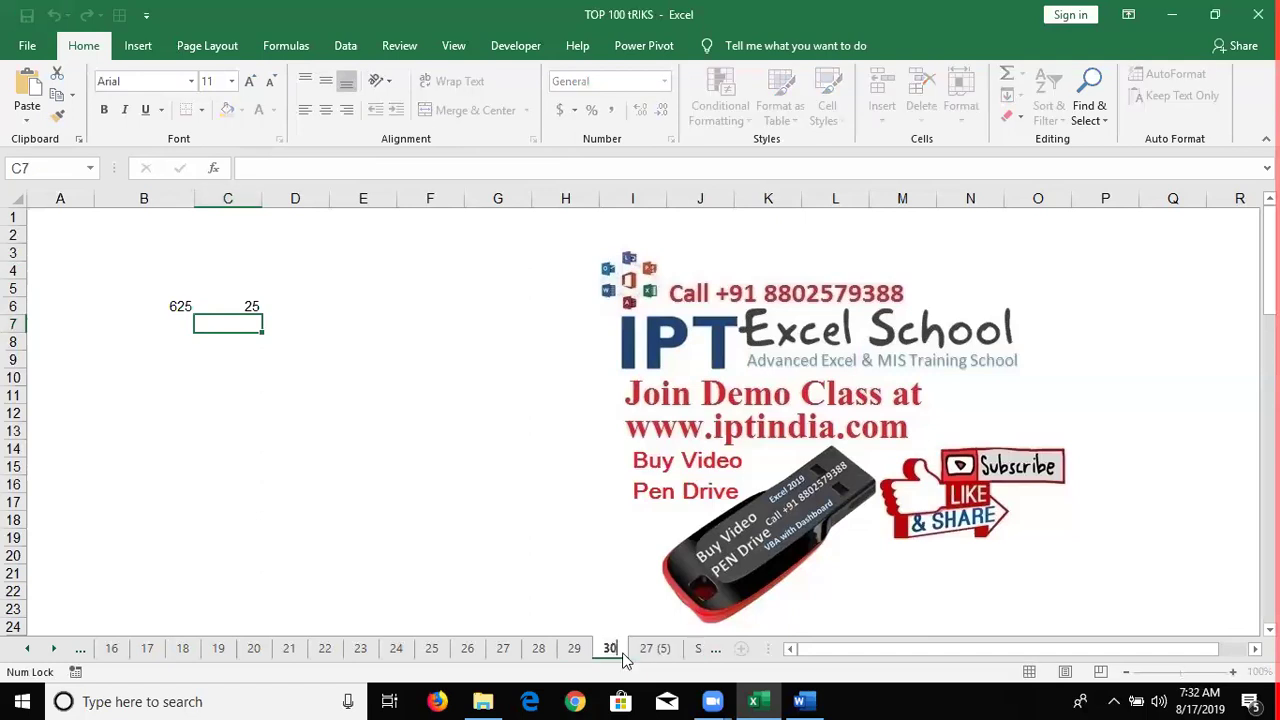
pyautogui.click(574, 537)
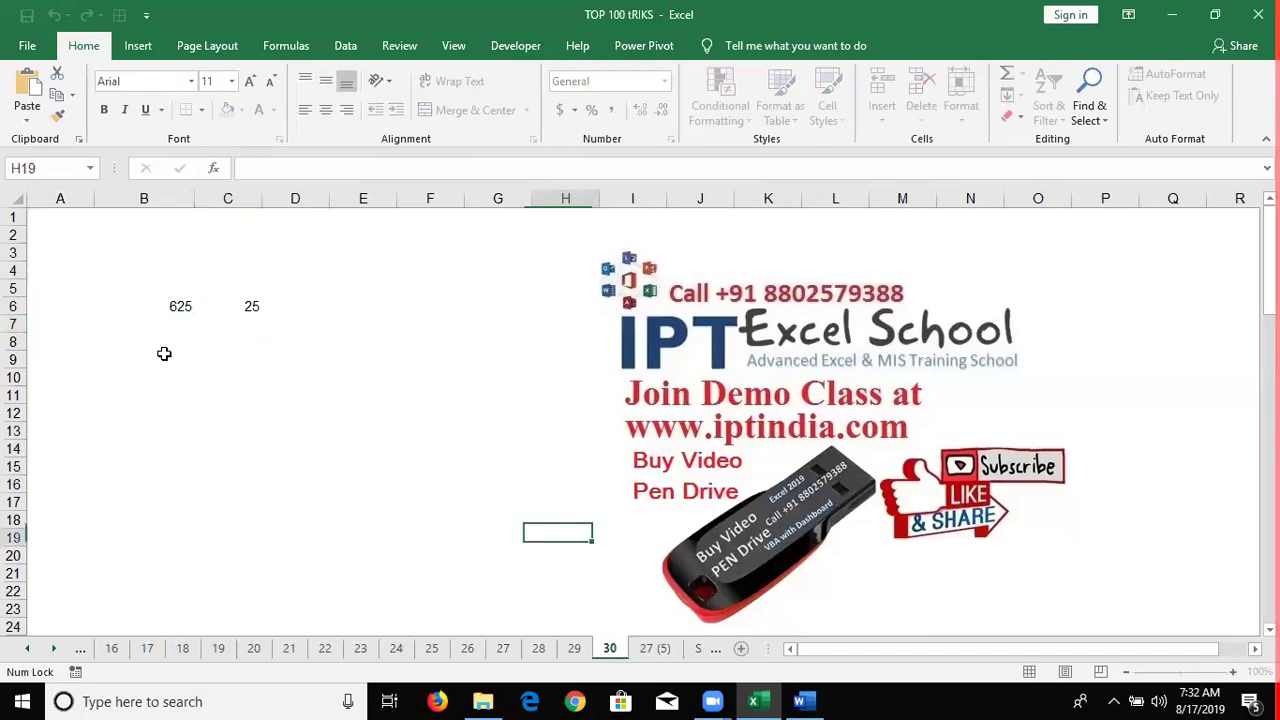
pyautogui.moveTo(143, 270); pyautogui.dragTo(293, 337)
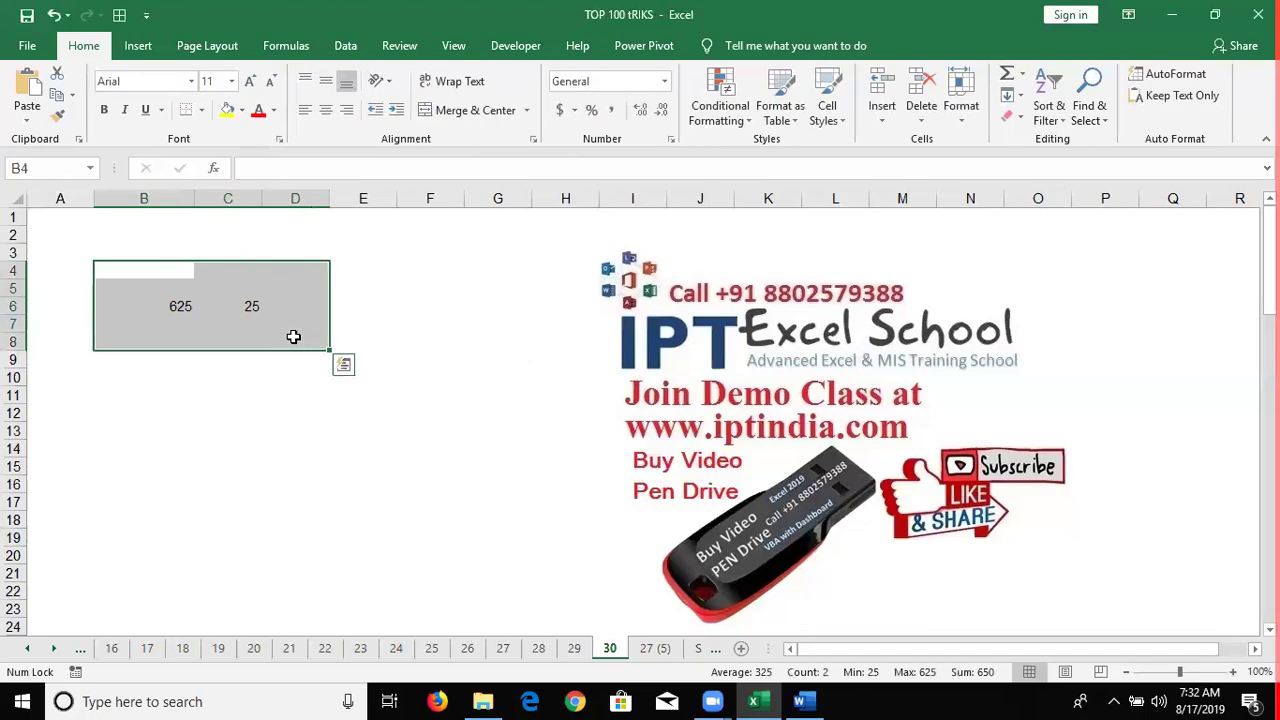
pyautogui.press('Delete')
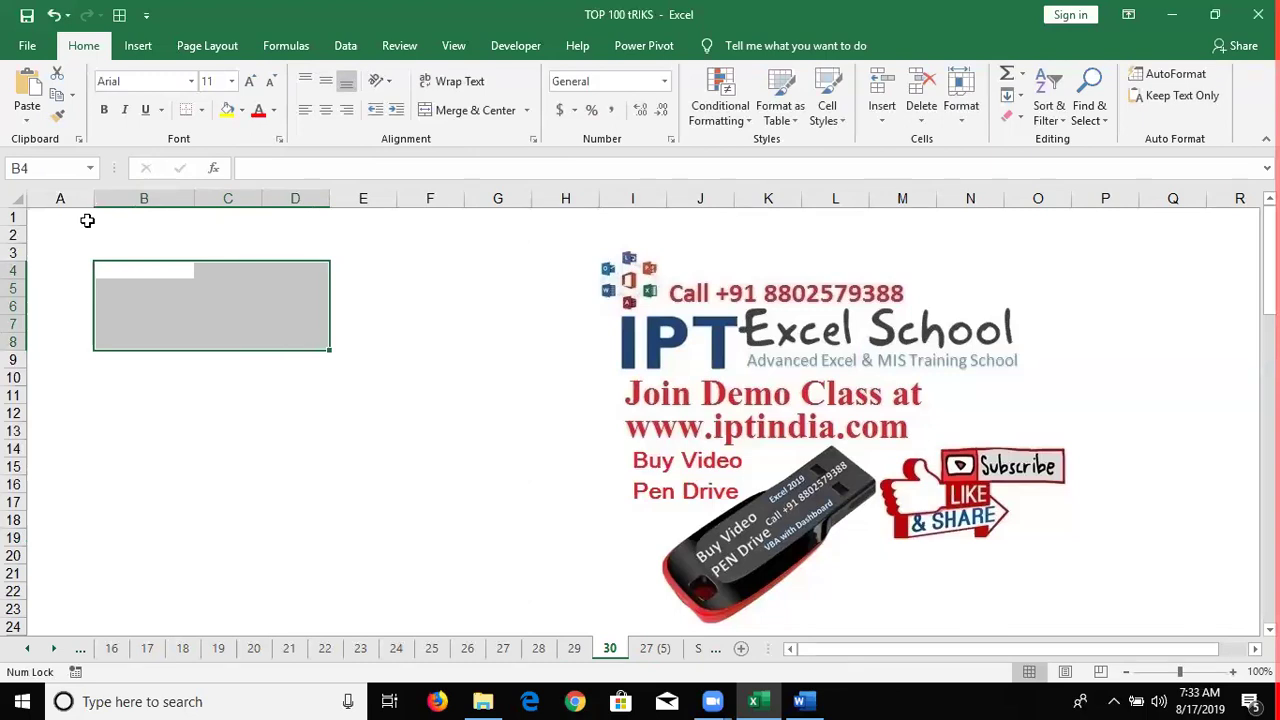
# Step: Type a JA heading in B1 while keeping Name in A1
pyautogui.hotkey('ctrl', 'Home')
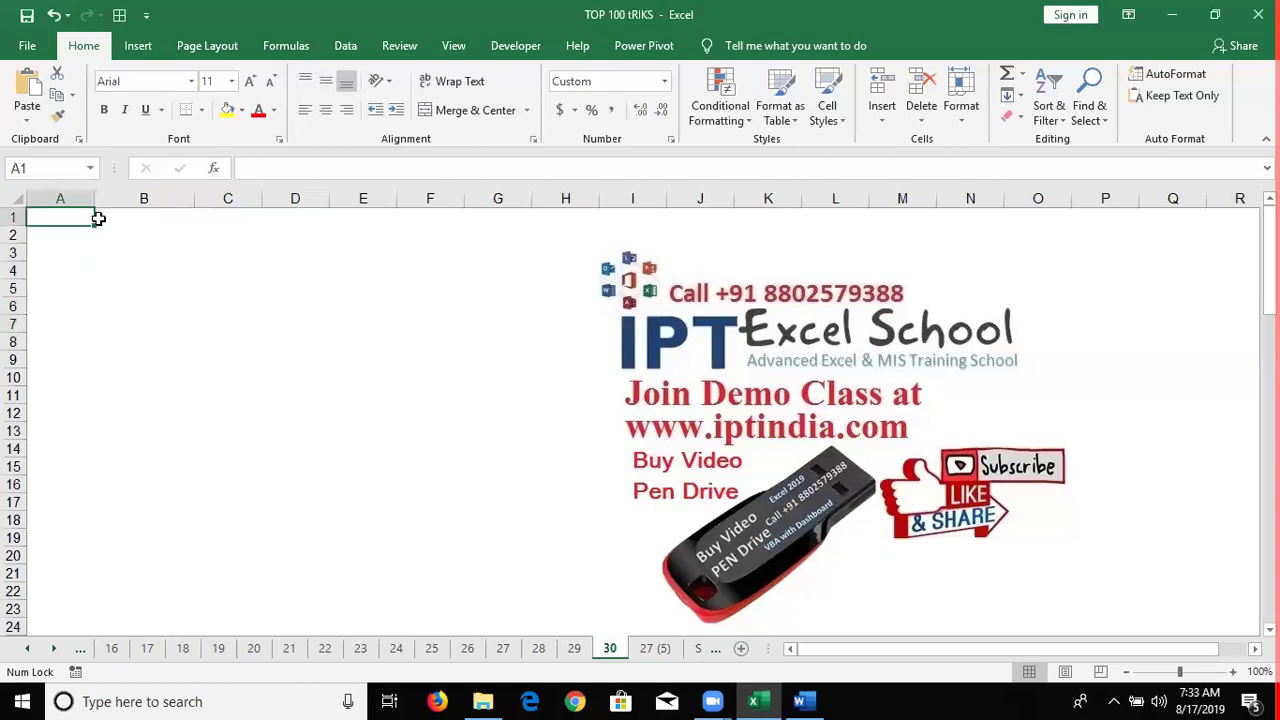
pyautogui.click(100, 218)
pyautogui.write('JA')
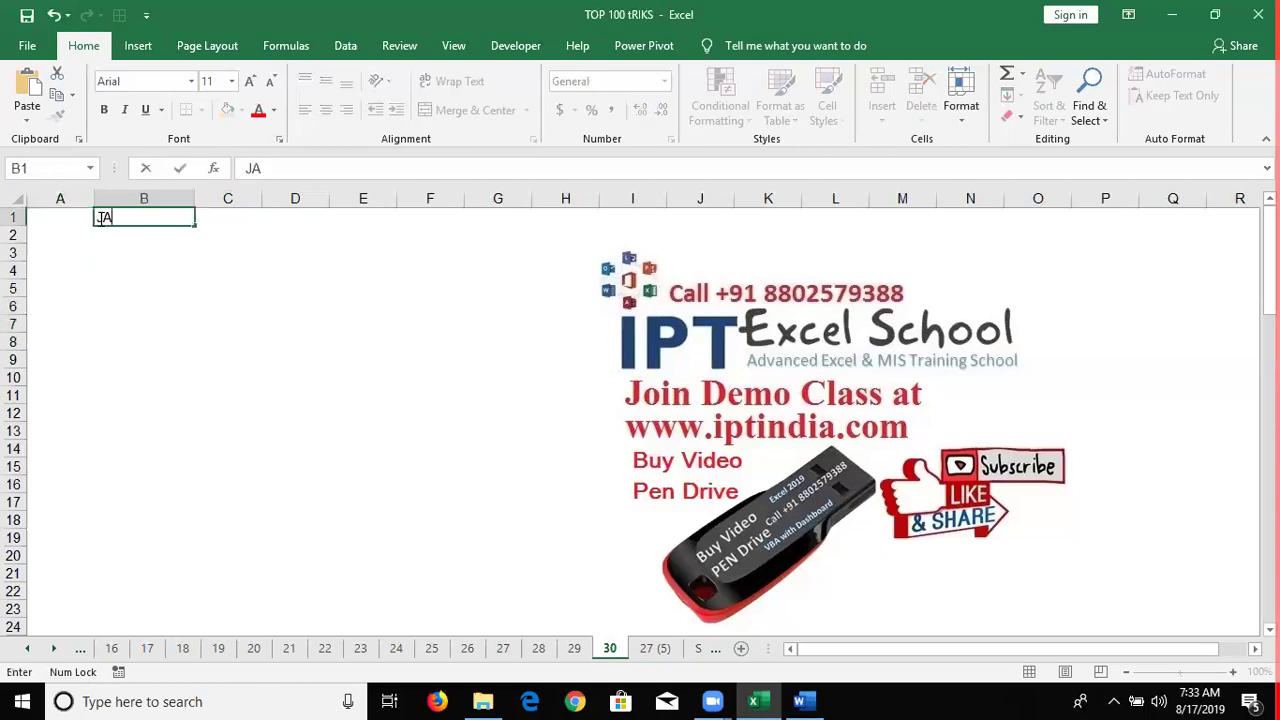
pyautogui.press('Return')
pyautogui.press('Up')
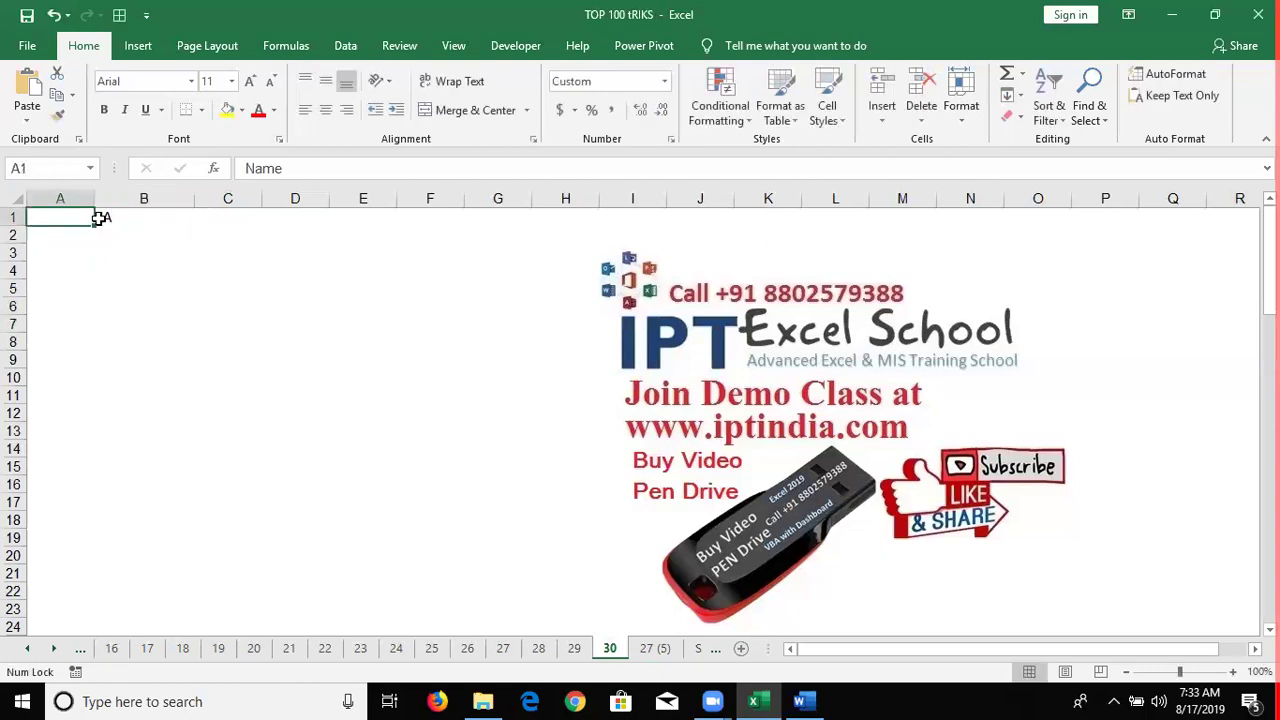
pyautogui.write('N')
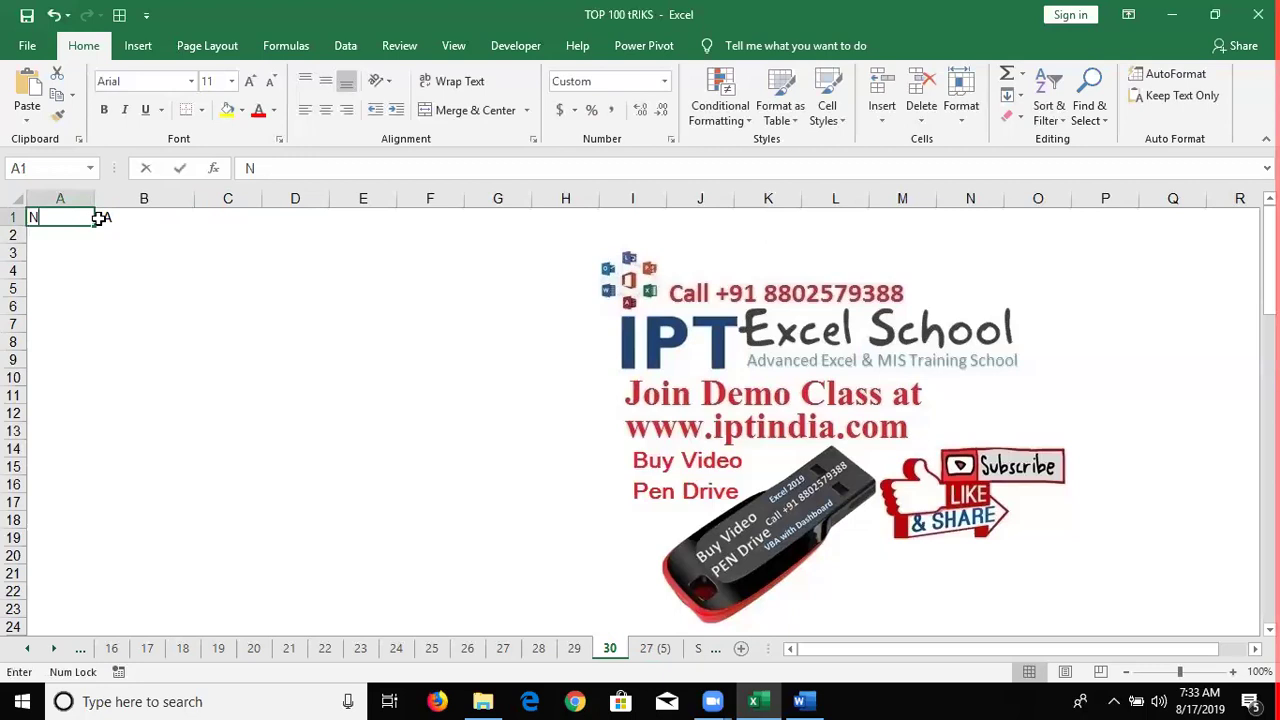
pyautogui.press('Escape')
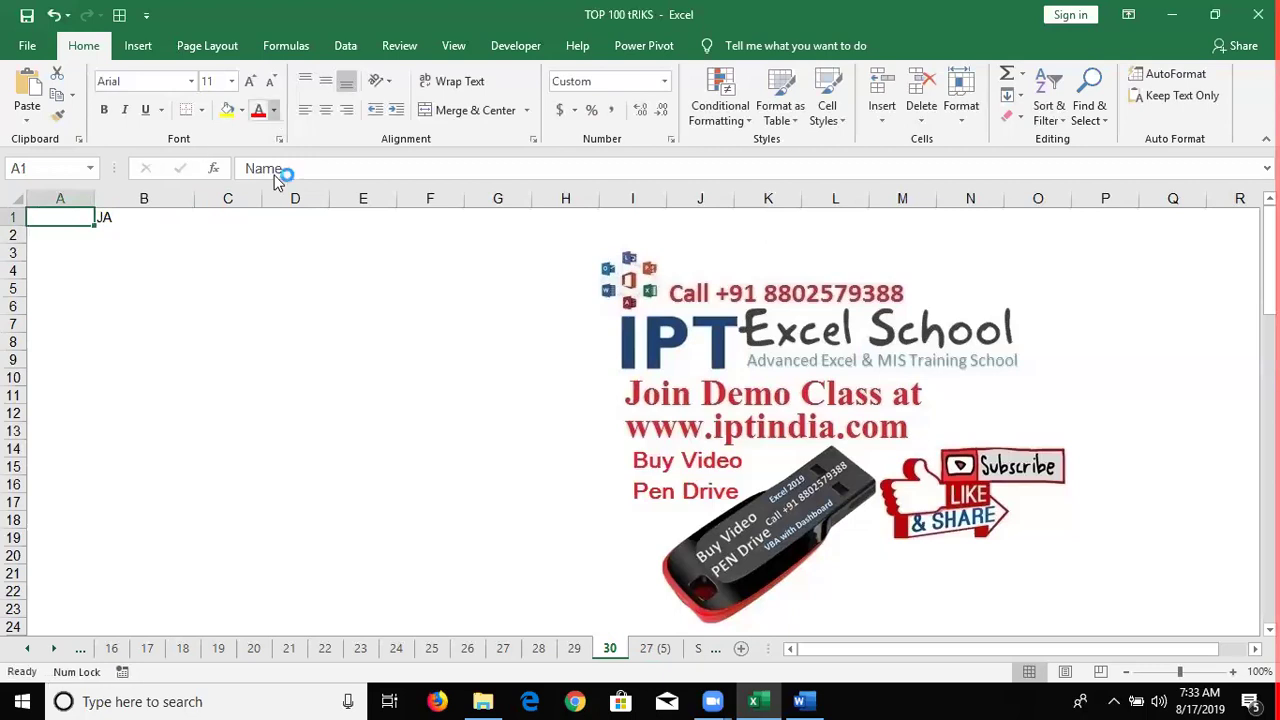
# Step: Copy B1's formatting onto A1 with Format Painter so the Name heading is visible
pyautogui.click(274, 110)
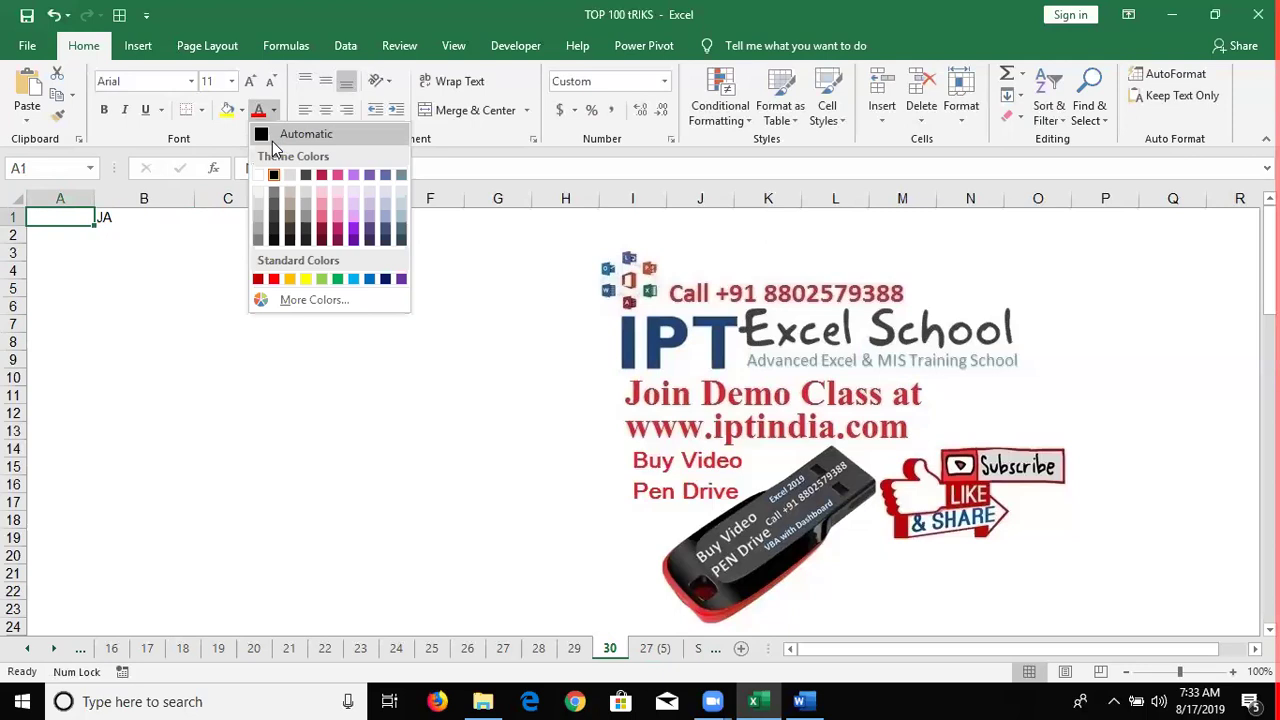
pyautogui.click(276, 134)
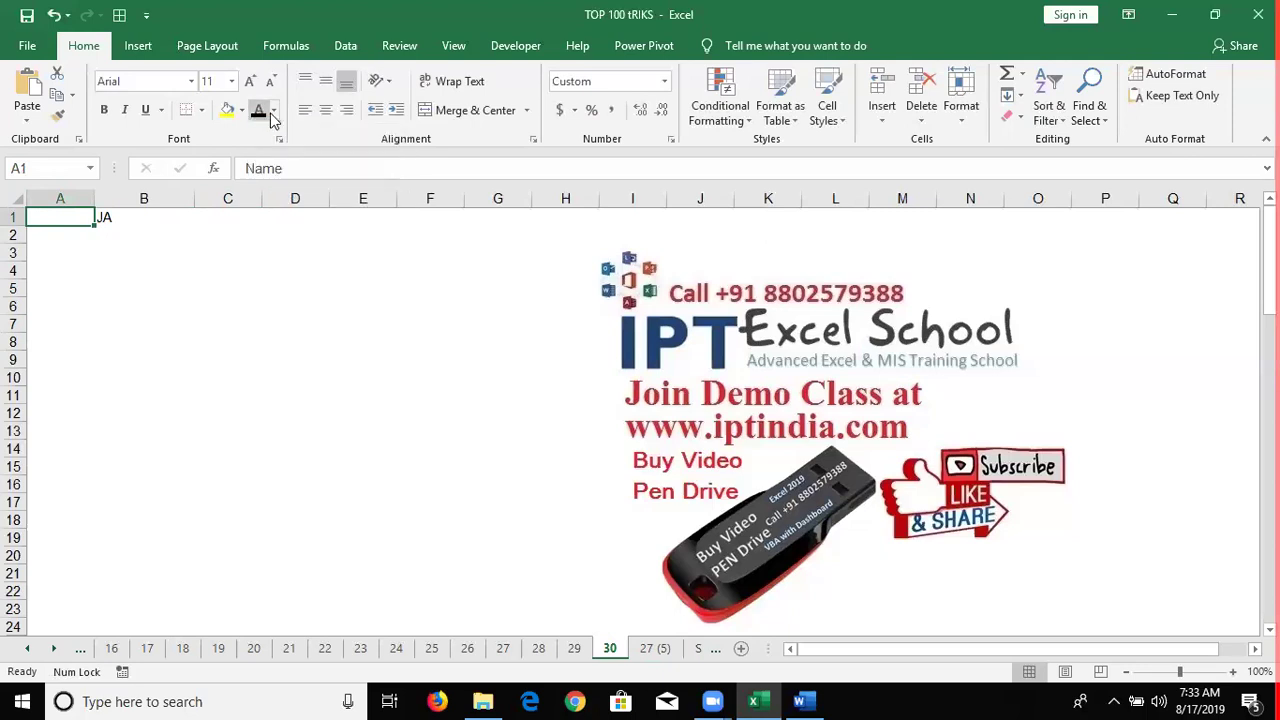
pyautogui.click(274, 112)
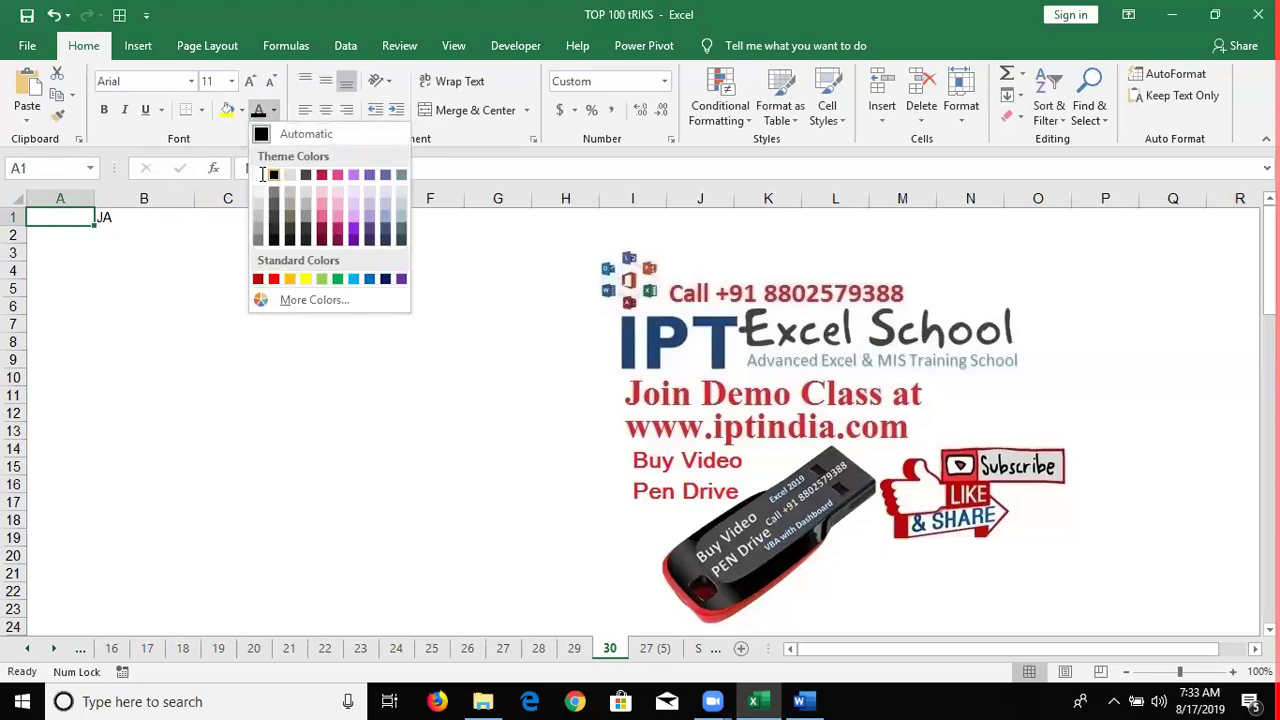
pyautogui.click(124, 218)
pyautogui.click(118, 217)
pyautogui.click(57, 115)
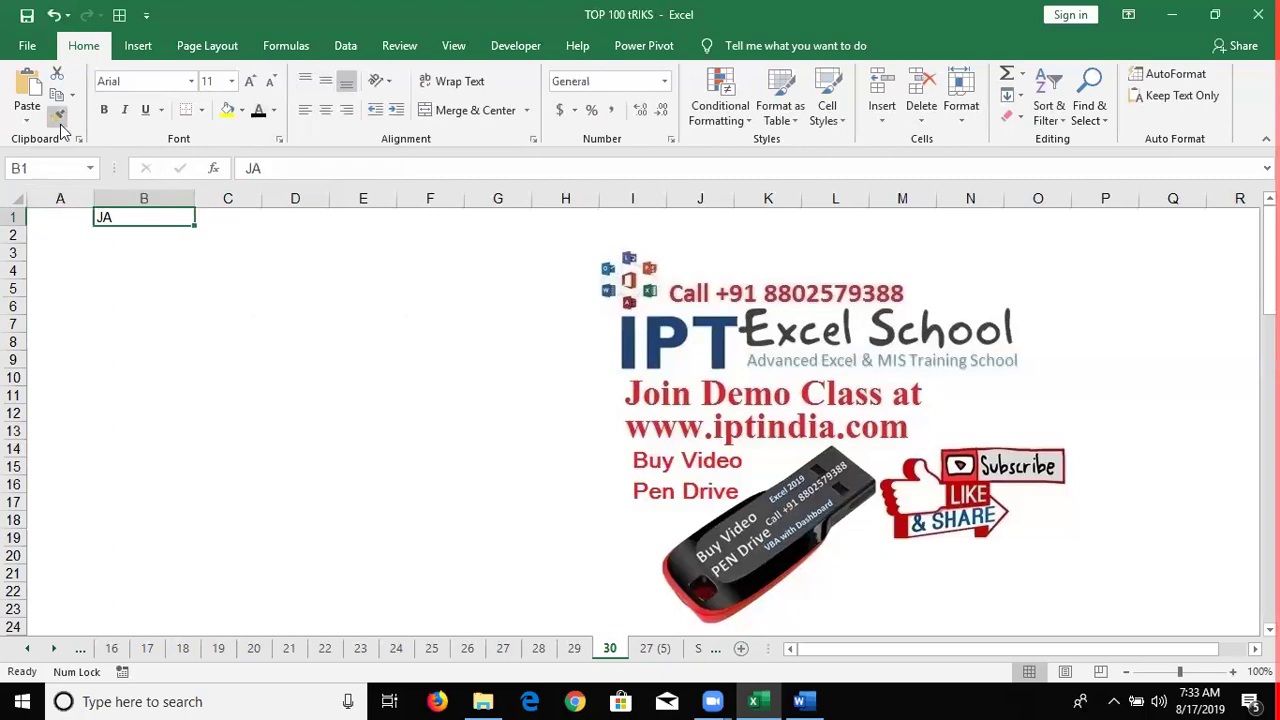
pyautogui.click(66, 217)
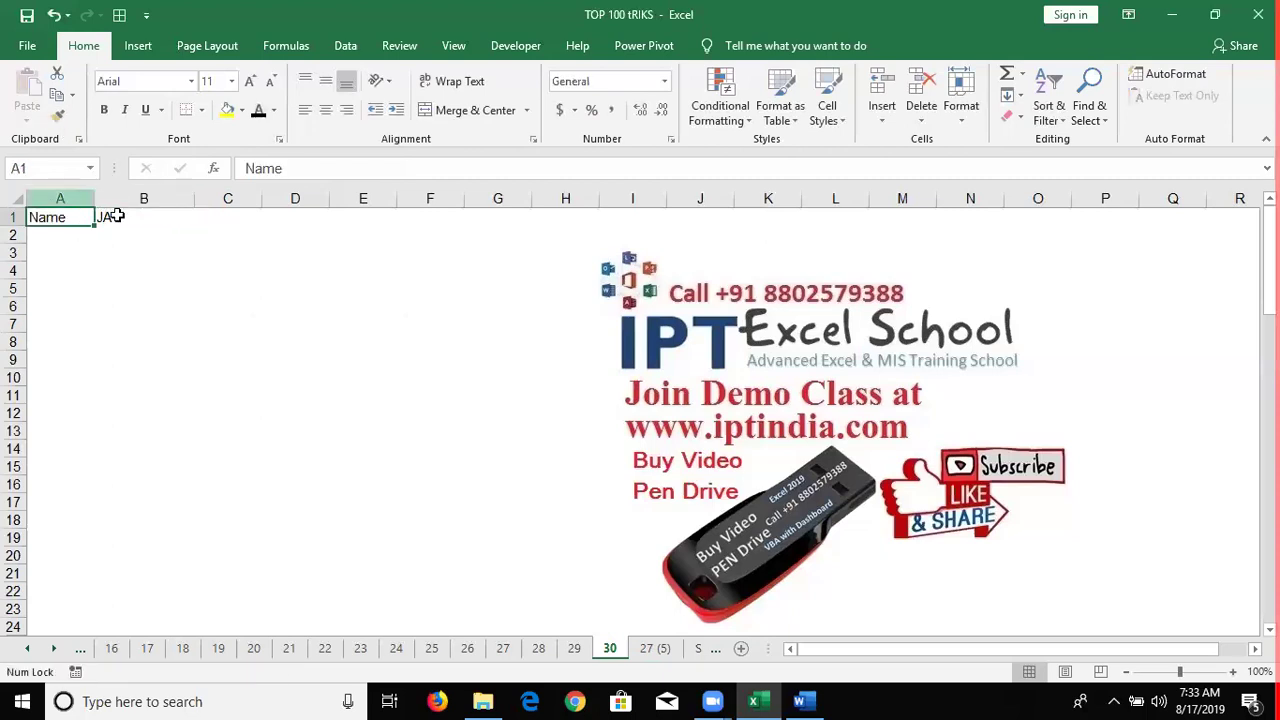
# Step: Enter JAN in B1 and fill the month headings across to JUL in H1
pyautogui.click(118, 215)
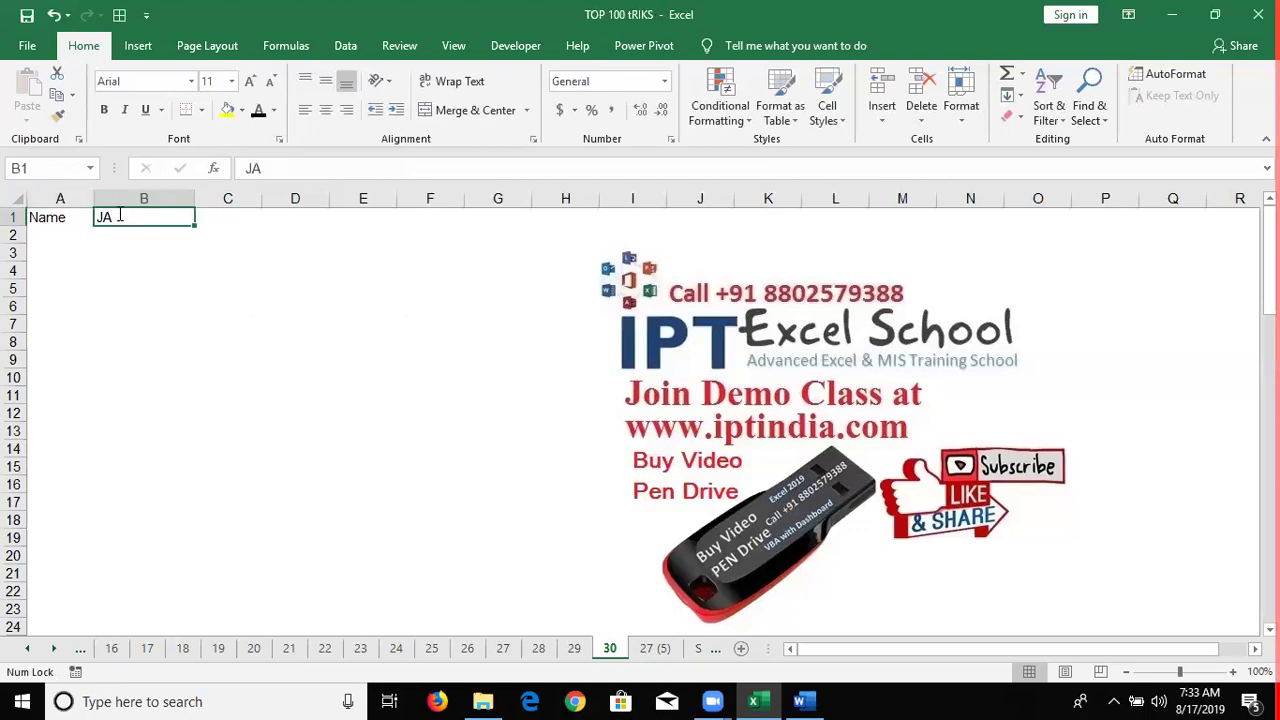
pyautogui.write('JAN')
pyautogui.hotkey('ctrl', 'Return')
pyautogui.moveTo(193, 225)
pyautogui.mouseDown()
pyautogui.moveTo(602, 242)
pyautogui.moveTo(590, 240)
pyautogui.mouseUp()
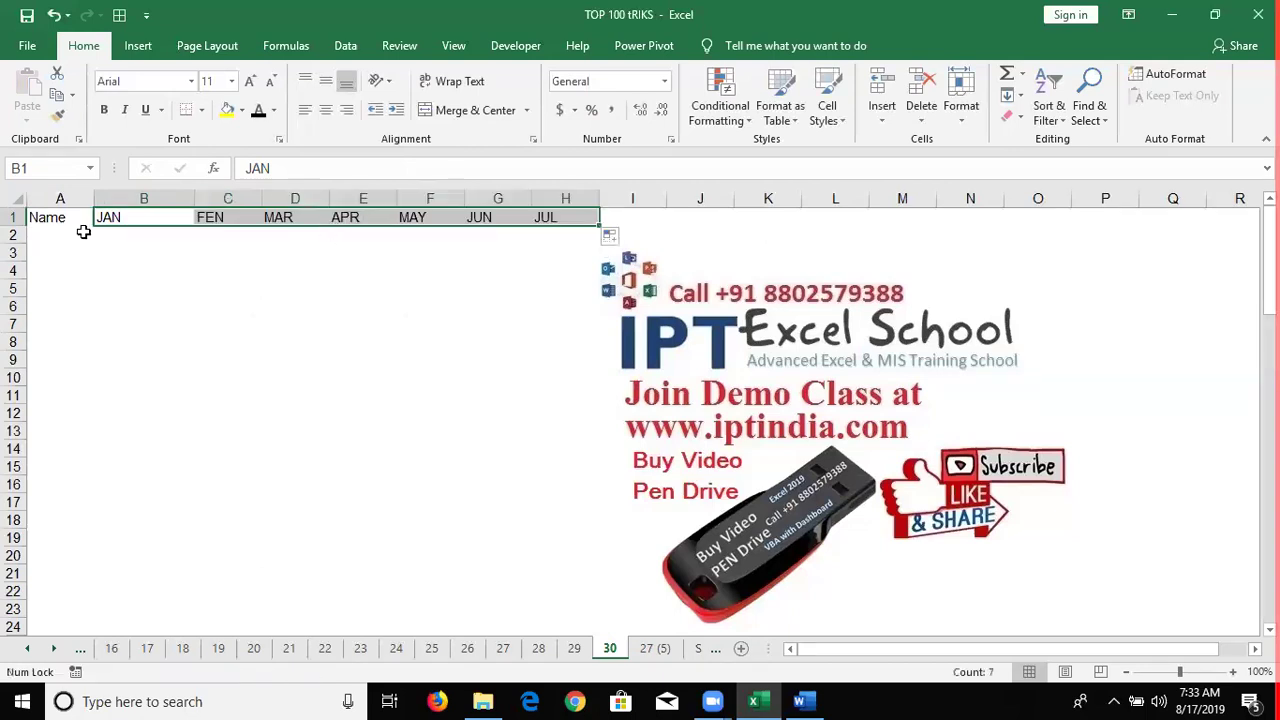
# Step: Enter Puja in A2, give it A1's formatting, and fill the names down to A14
pyautogui.click(77, 232)
pyautogui.doubleClick(78, 232)
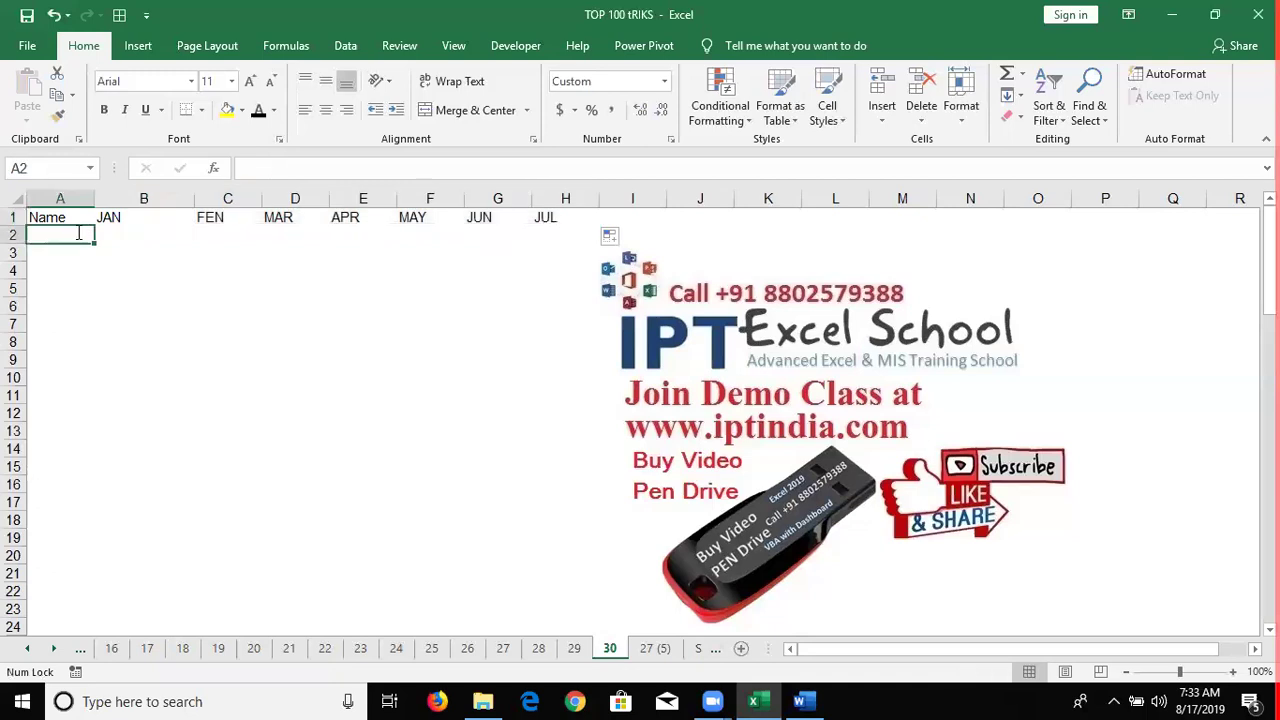
pyautogui.write('Pua')
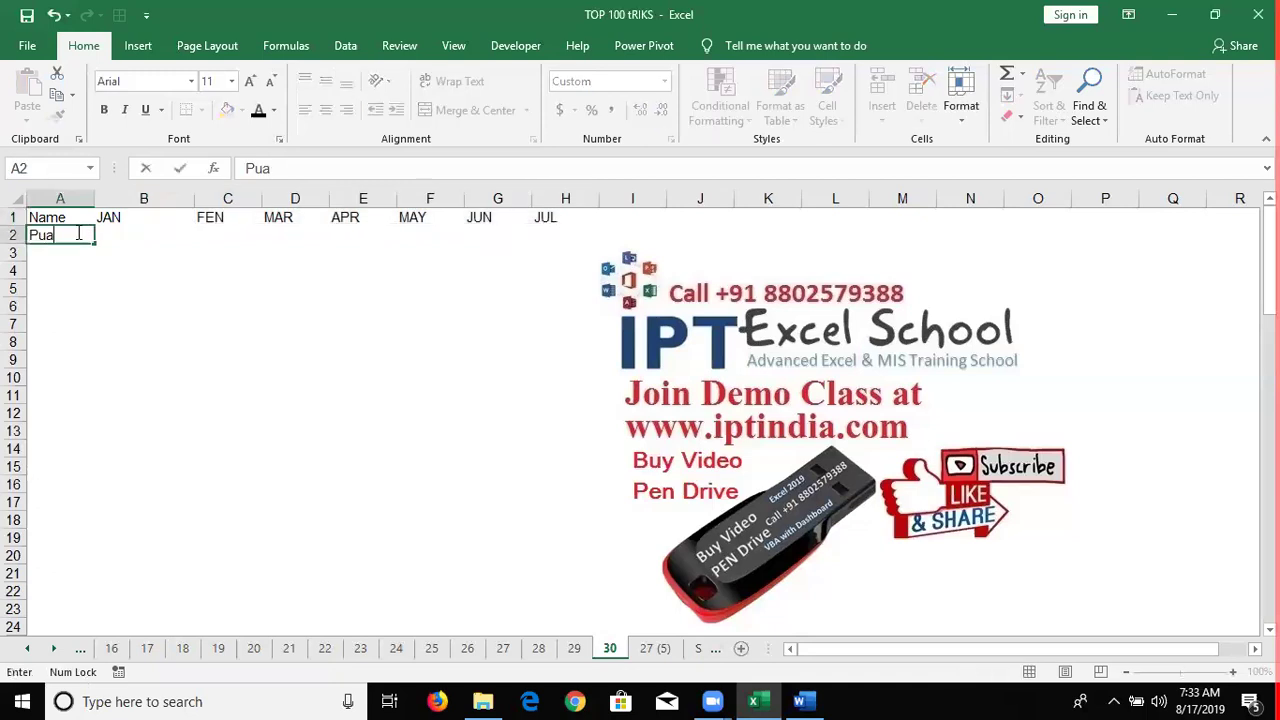
pyautogui.press('BackSpace')
pyautogui.write('ja')
pyautogui.hotkey('ctrl', 'Return')
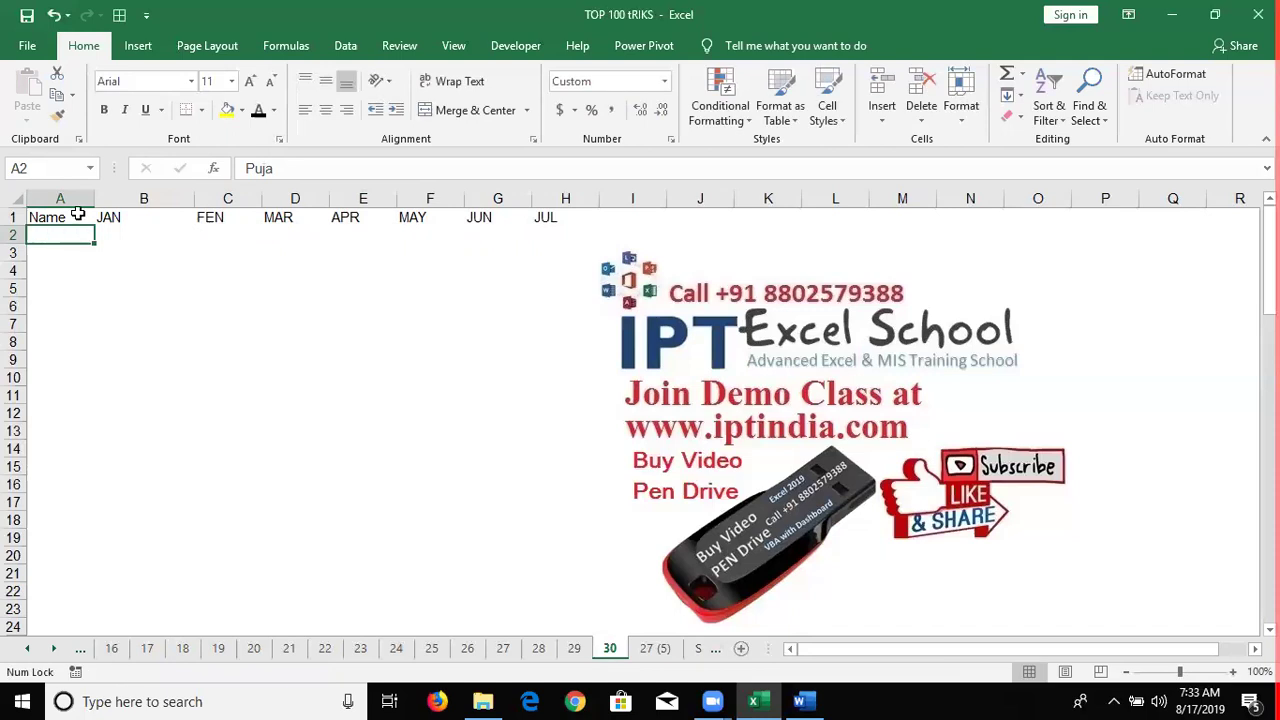
pyautogui.click(60, 217)
pyautogui.click(57, 117)
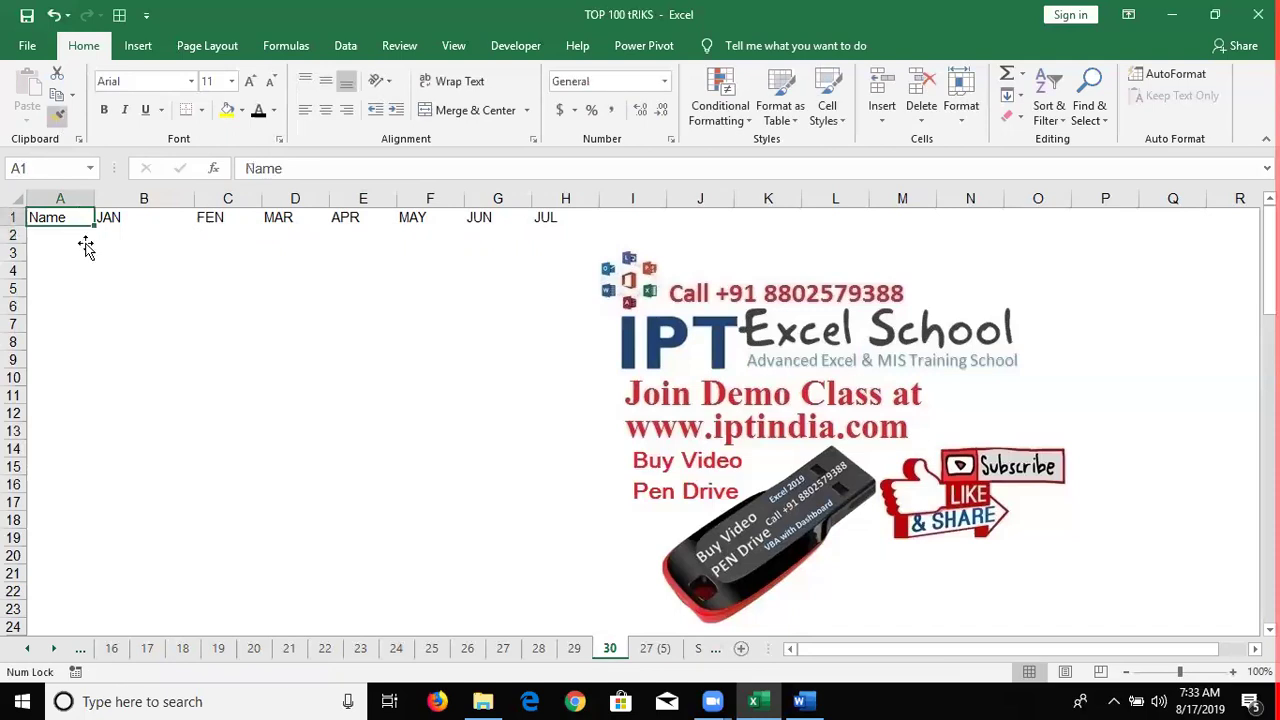
pyautogui.click(80, 236)
pyautogui.write('Puja')
pyautogui.moveTo(95, 243); pyautogui.dragTo(113, 460)
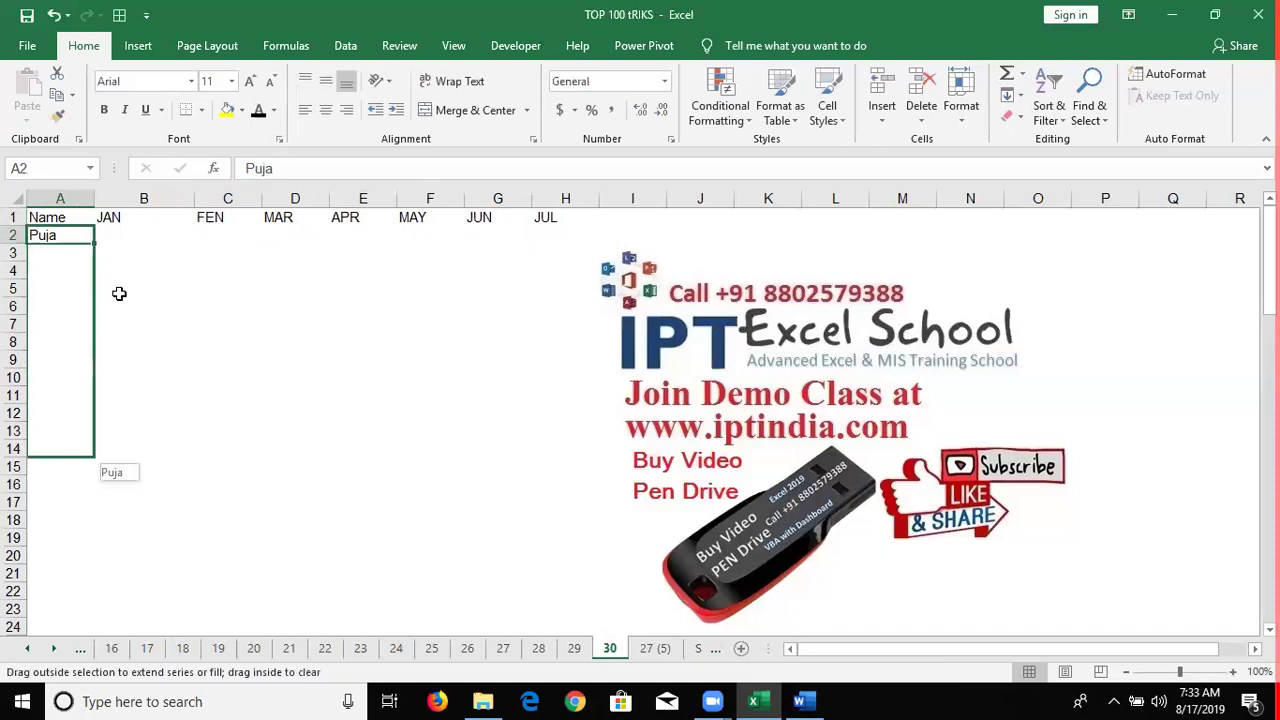
pyautogui.moveTo(125, 231); pyautogui.dragTo(125, 325)
# Step: Fill B2:H14 with the formula =RANDBETWEEN(10,90) across and down
pyautogui.click(125, 234)
pyautogui.write('=')
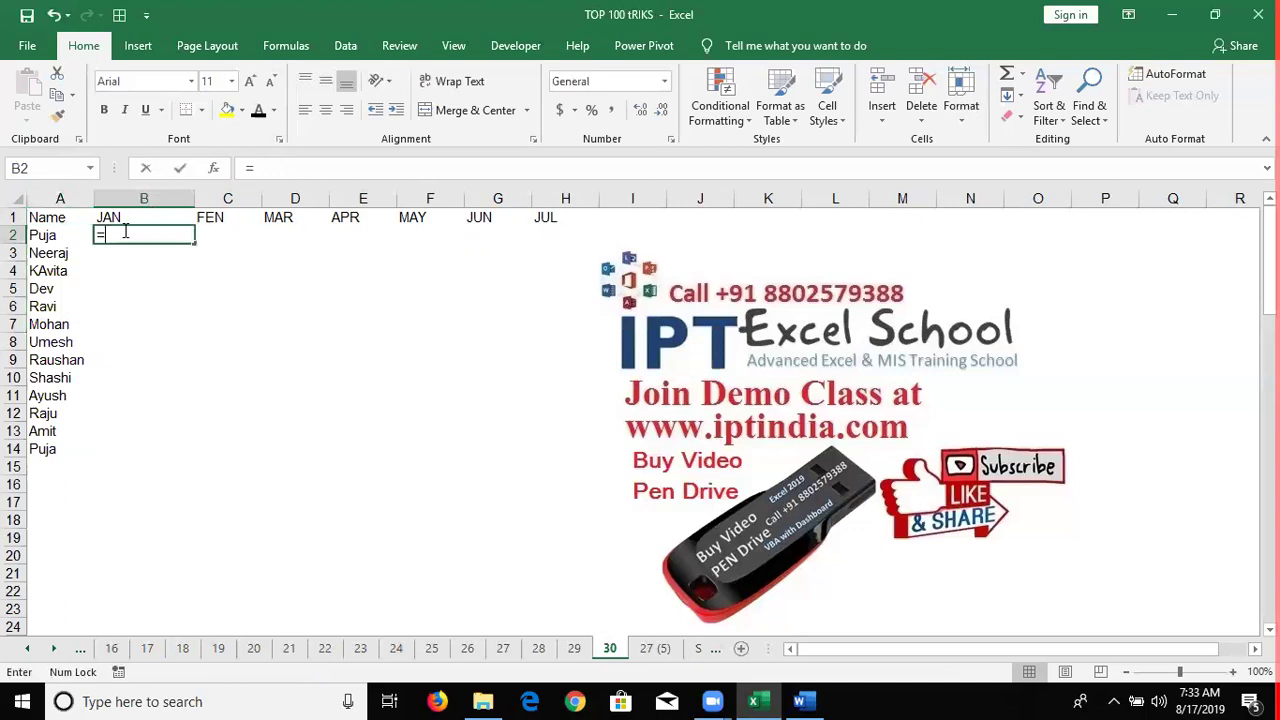
pyautogui.write('r')
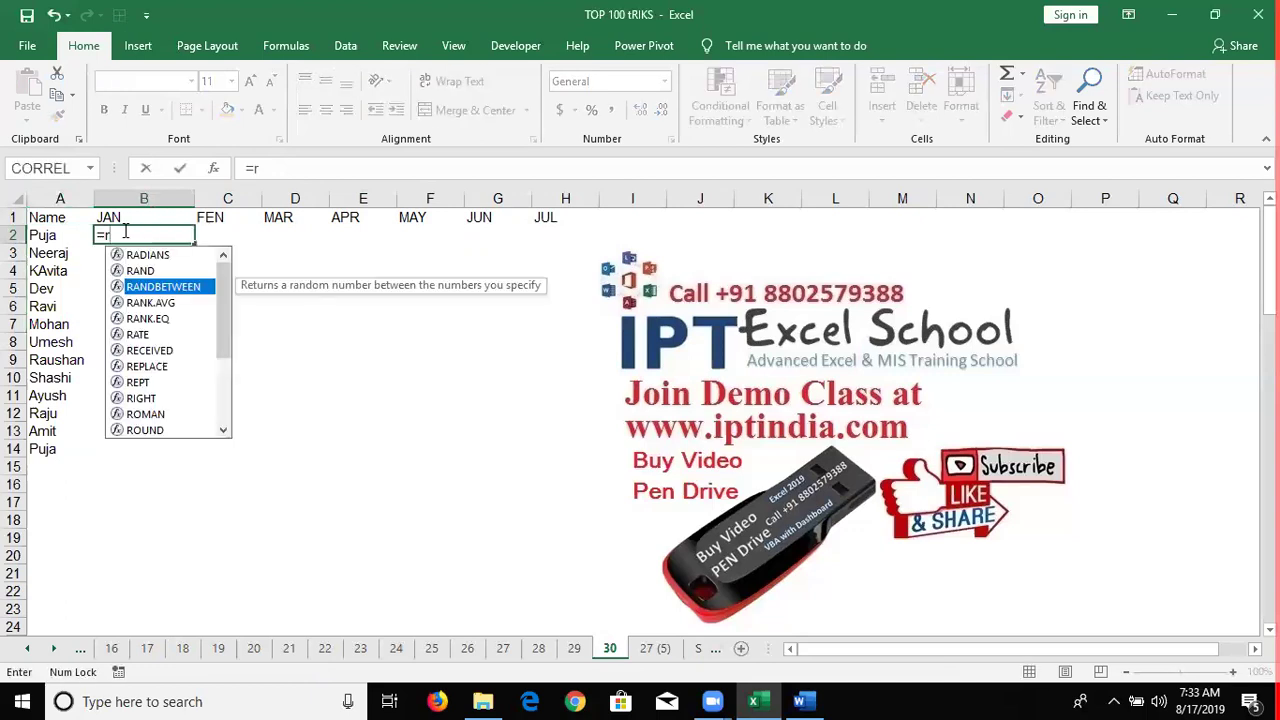
pyautogui.press('Tab')
pyautogui.write('10')
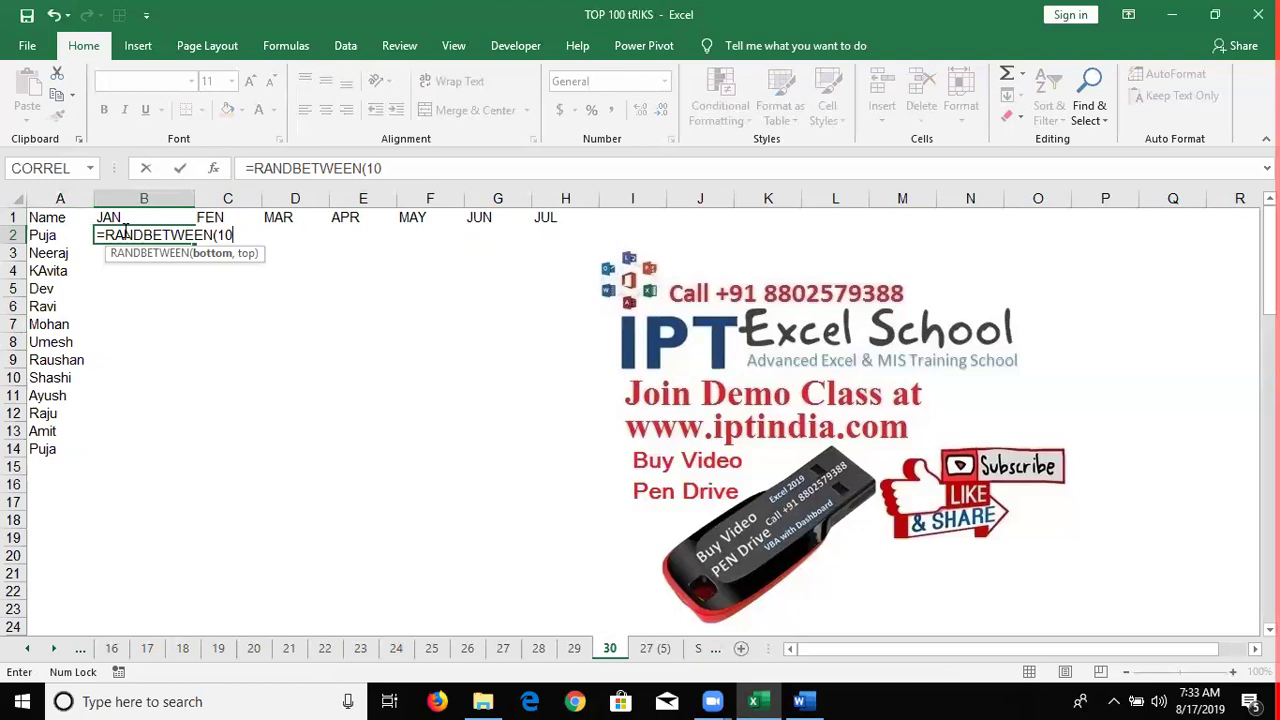
pyautogui.write(',9')
pyautogui.write('0')
pyautogui.hotkey('ctrl', 'Return')
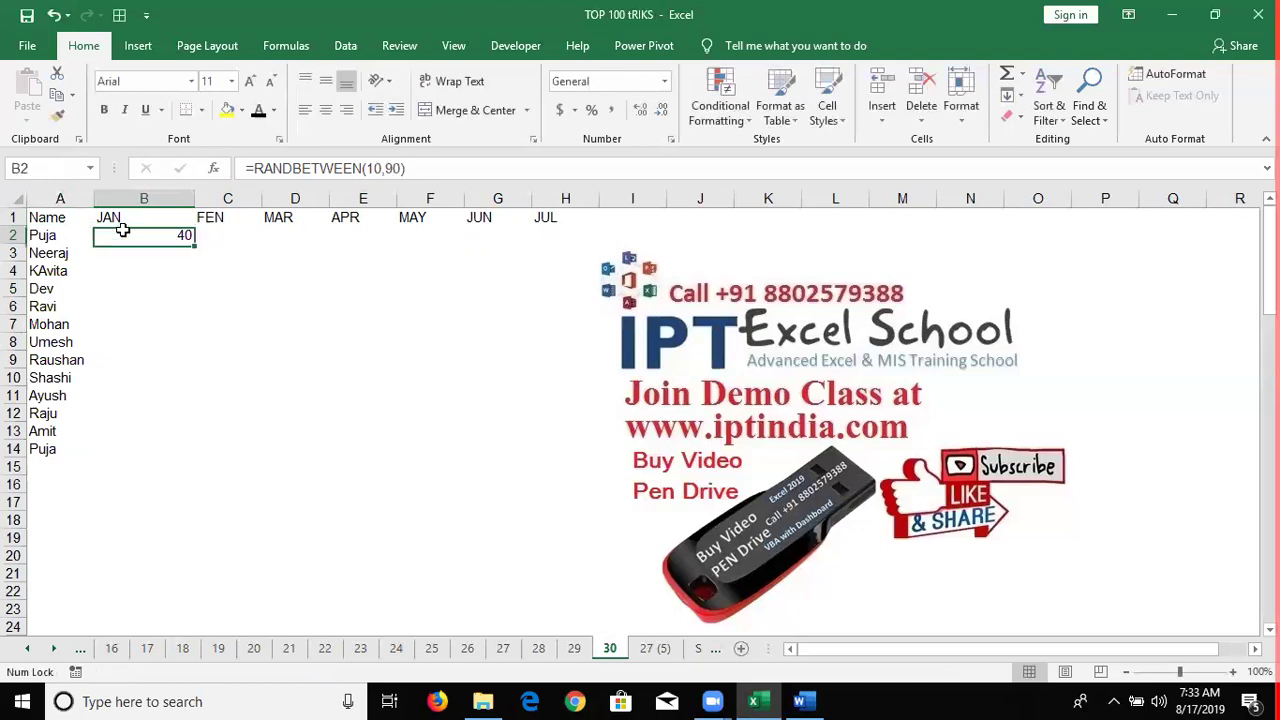
pyautogui.hotkey('shift', 'Right')
pyautogui.hotkey('shift', 'Right')
pyautogui.hotkey('shift', 'Right')
pyautogui.hotkey('ctrl', 'r')
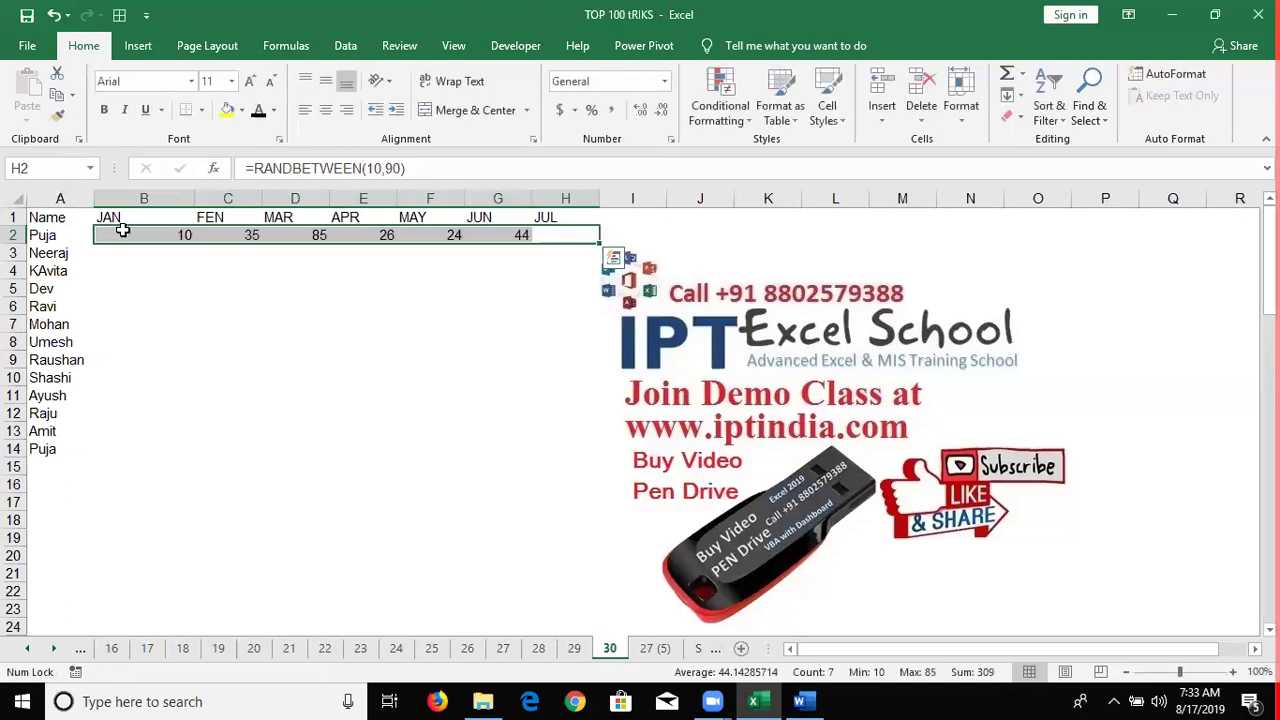
pyautogui.hotkey('shift', 'Down')
pyautogui.hotkey('shift', 'Down')
pyautogui.hotkey('shift', 'Down')
pyautogui.hotkey('shift', 'Down')
pyautogui.hotkey('shift', 'Down')
pyautogui.hotkey('shift', 'Down')
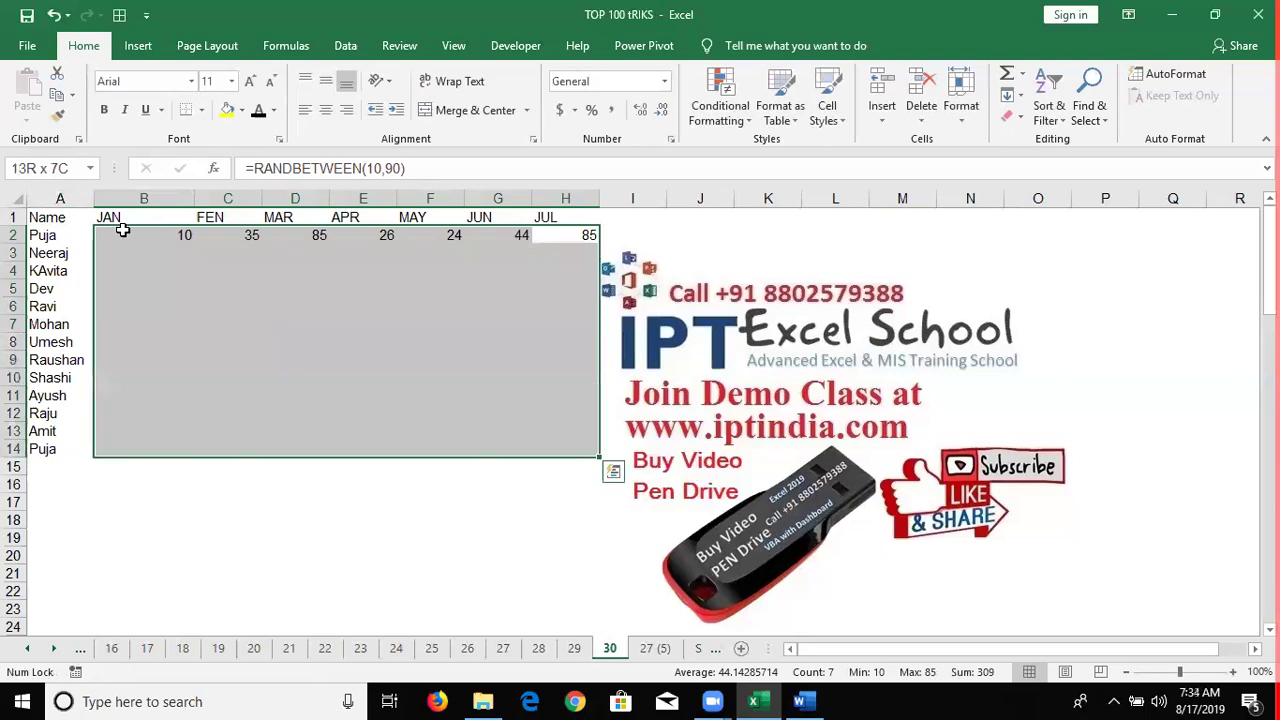
pyautogui.hotkey('ctrl', 'd')
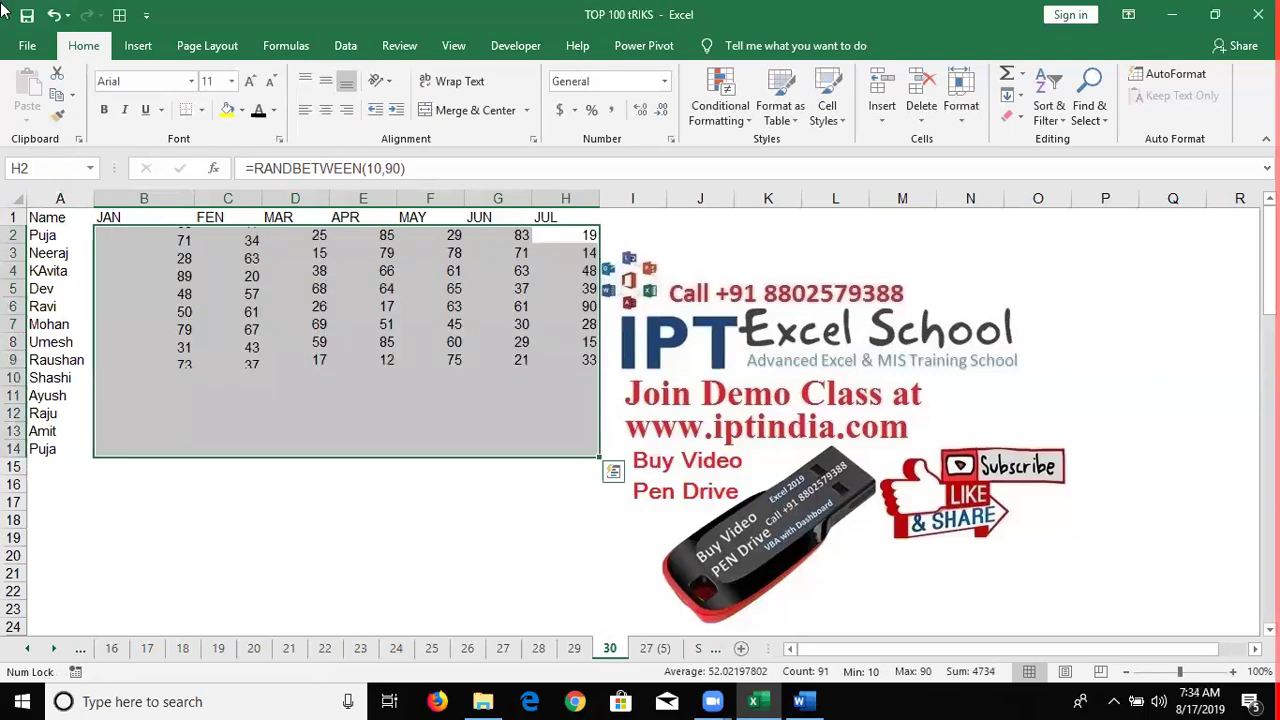
# Step: Copy B2:H14 and paste it back as fixed values
pyautogui.hotkey('ctrl', 'c')
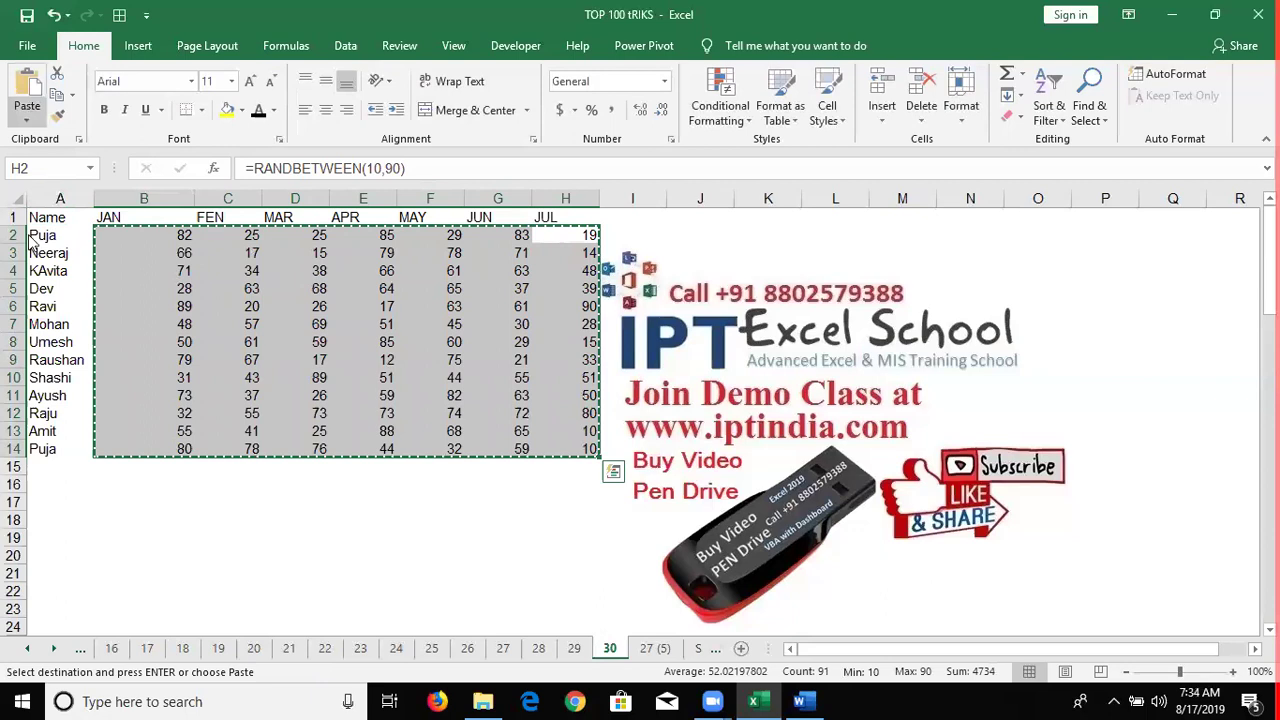
pyautogui.hotkey('alt', 'h')
pyautogui.press('v')
pyautogui.press('v')
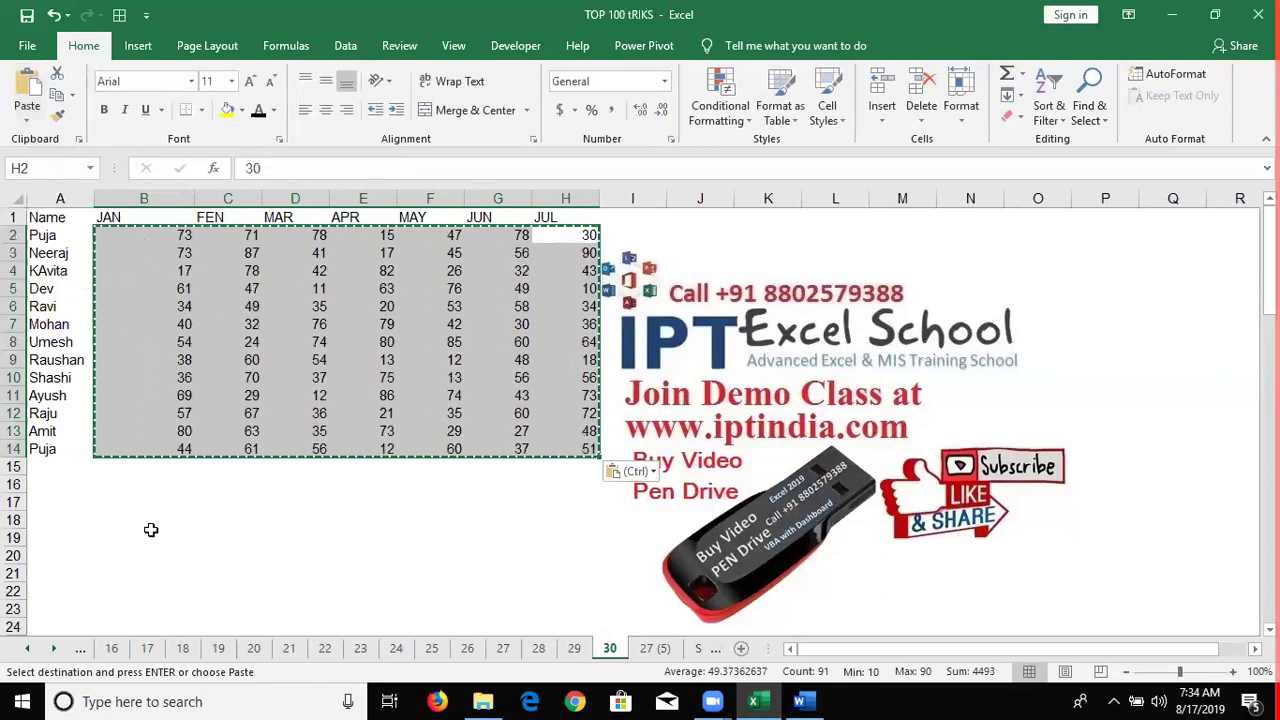
pyautogui.press('Escape')
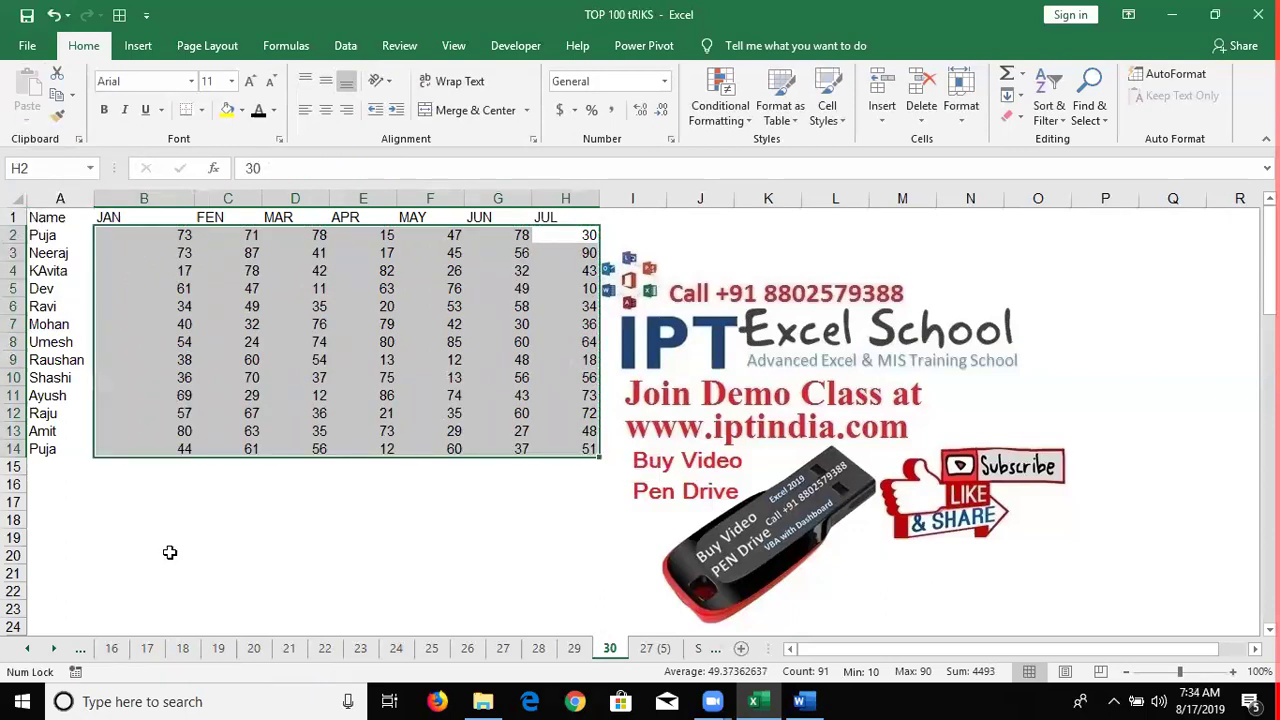
# Step: Enter Puja in B18 and =VLOOKUP(B18,A1:H14,2,0) in C18, returning 73
pyautogui.click(160, 519)
pyautogui.write('Pu')
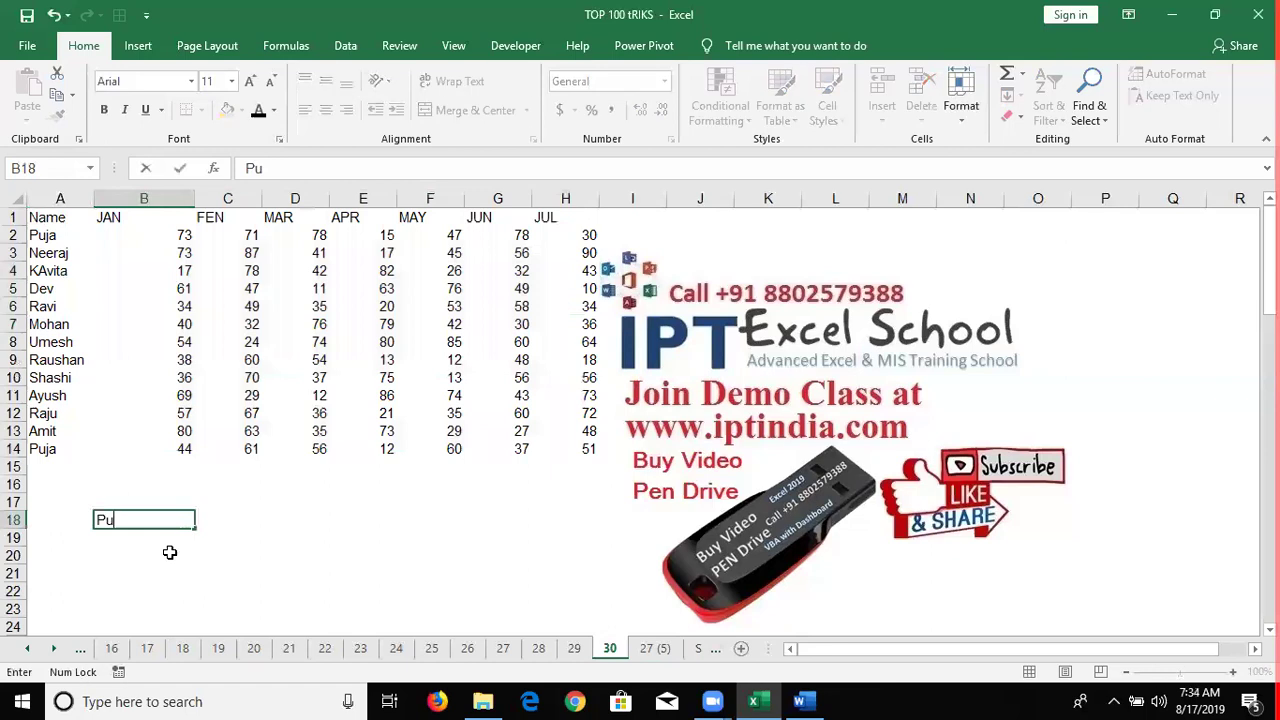
pyautogui.write('ja')
pyautogui.press('Tab')
pyautogui.write('=vl')
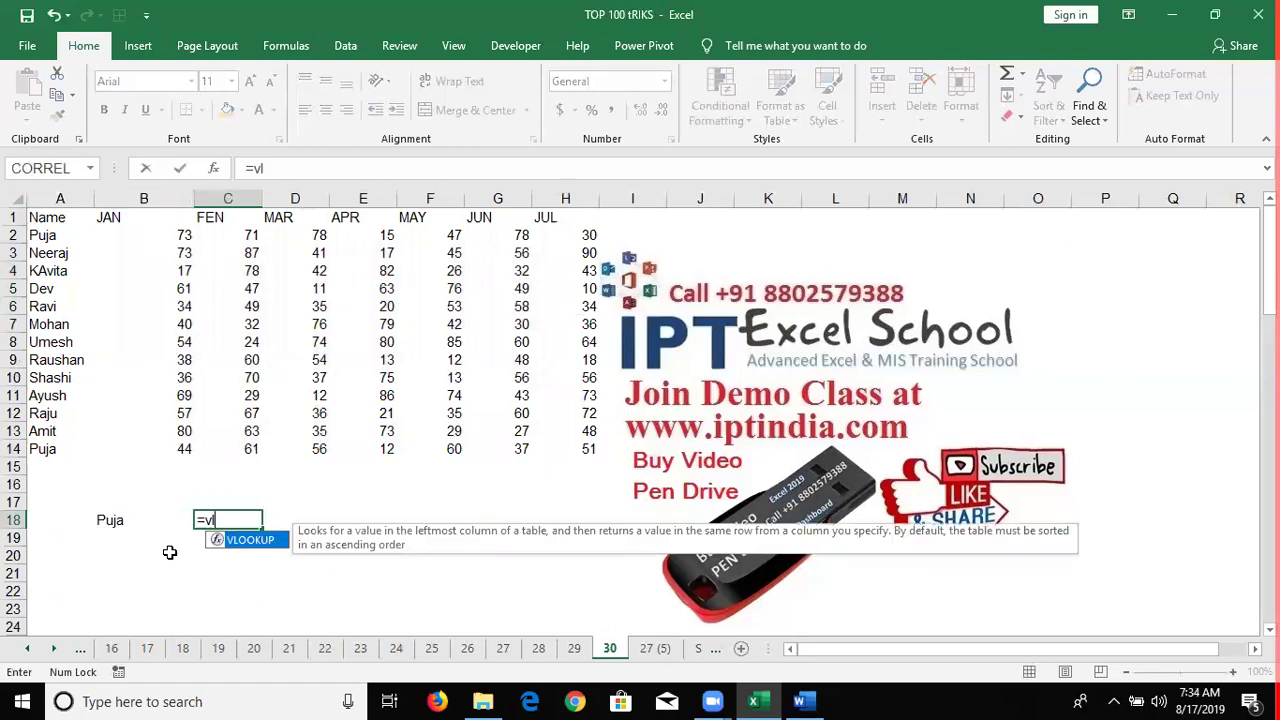
pyautogui.press('Tab')
pyautogui.press('Left')
pyautogui.write(',')
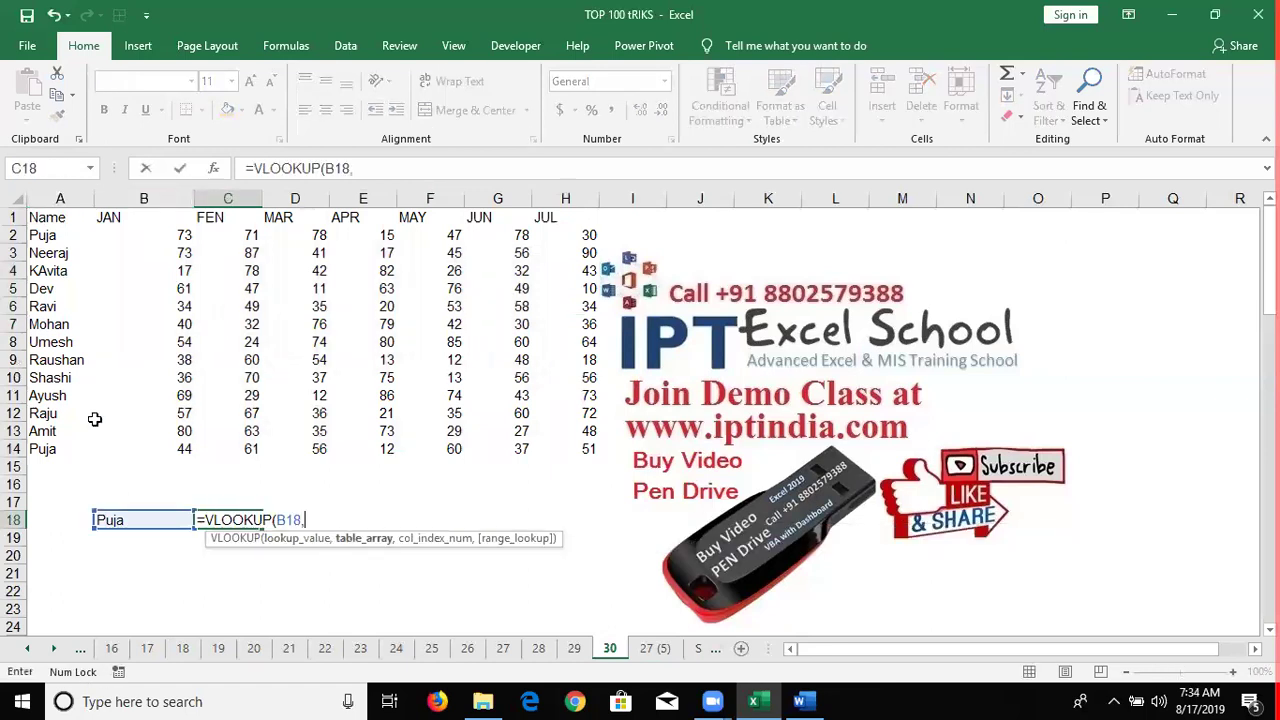
pyautogui.moveTo(46, 219); pyautogui.dragTo(522, 324)
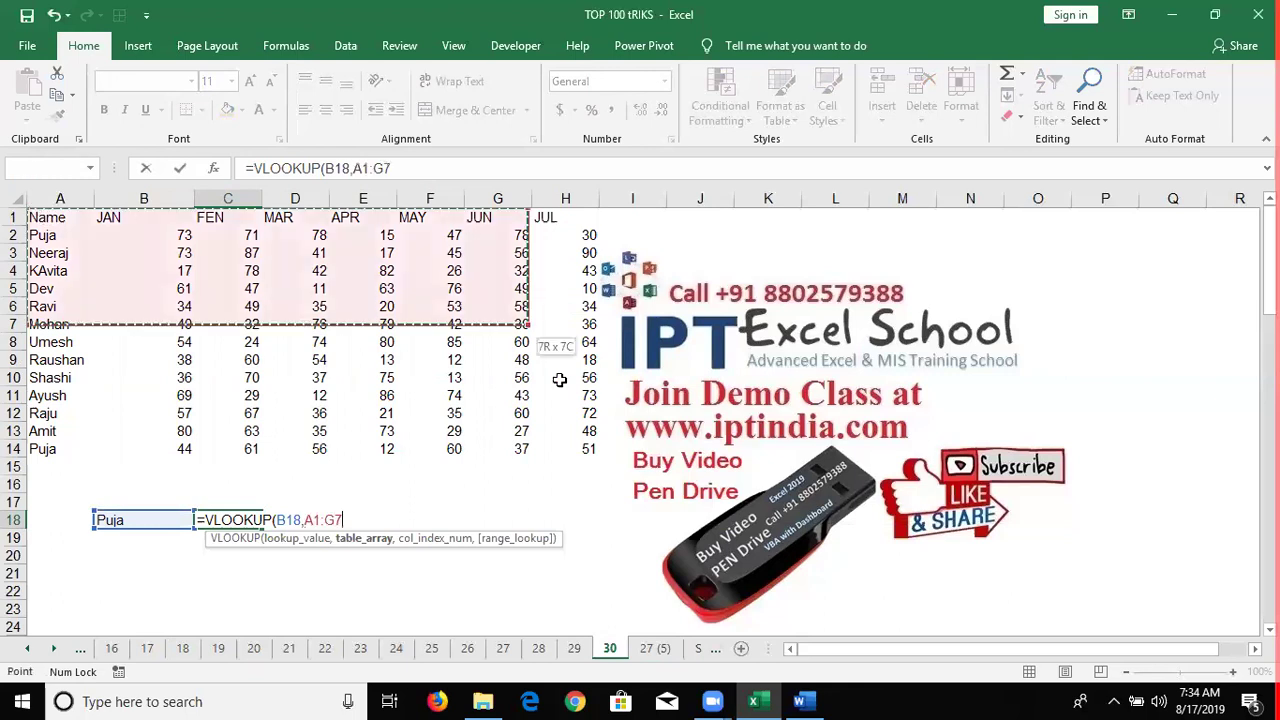
pyautogui.moveTo(570, 446); pyautogui.dragTo(568, 444)
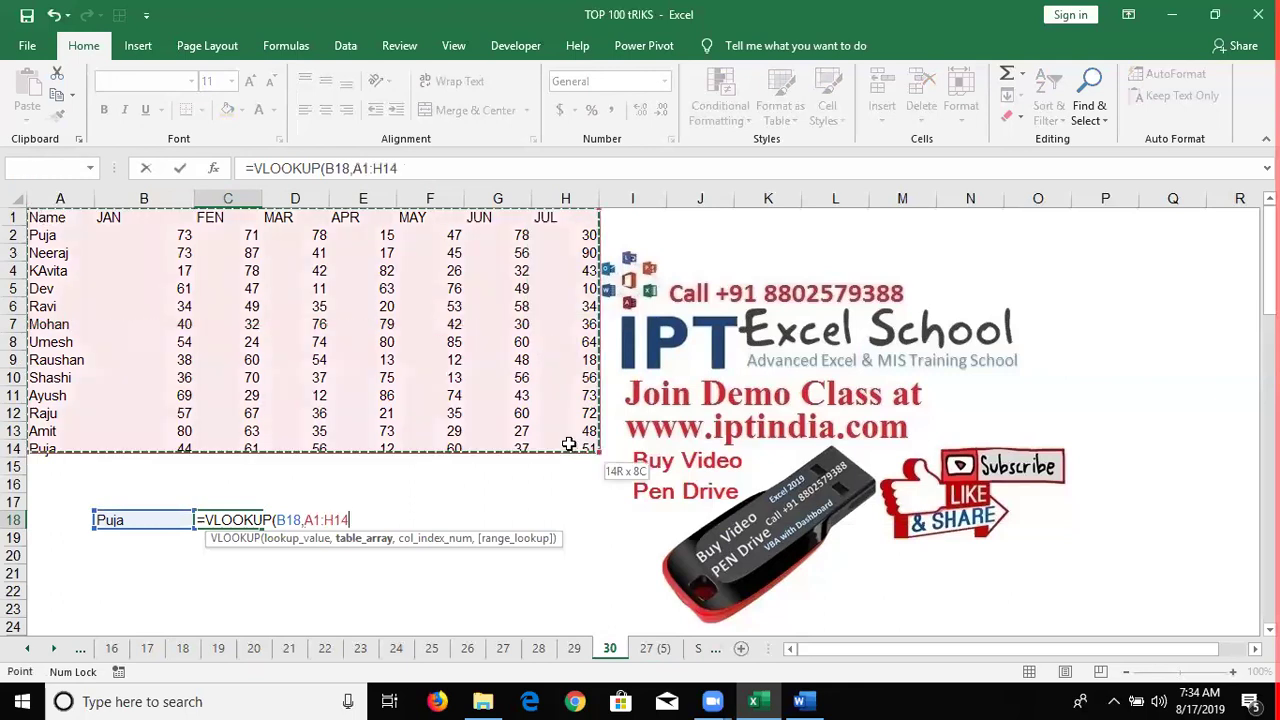
pyautogui.write(',')
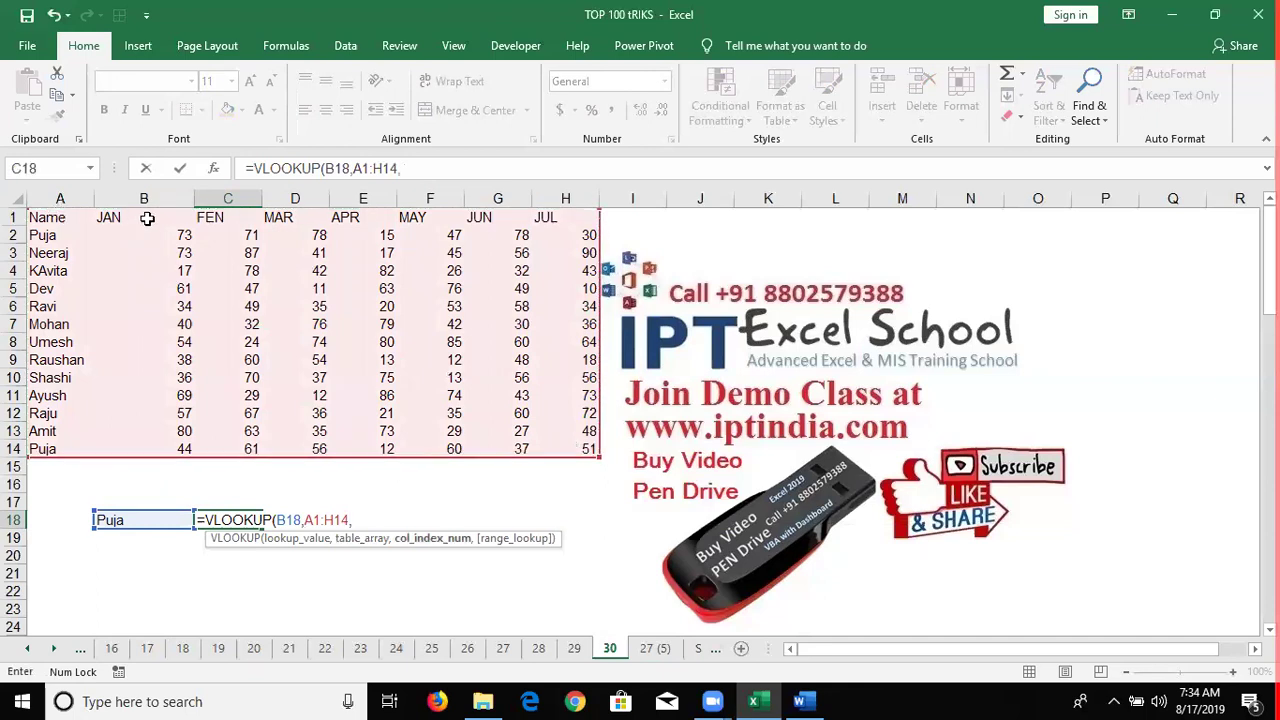
pyautogui.write('2,0')
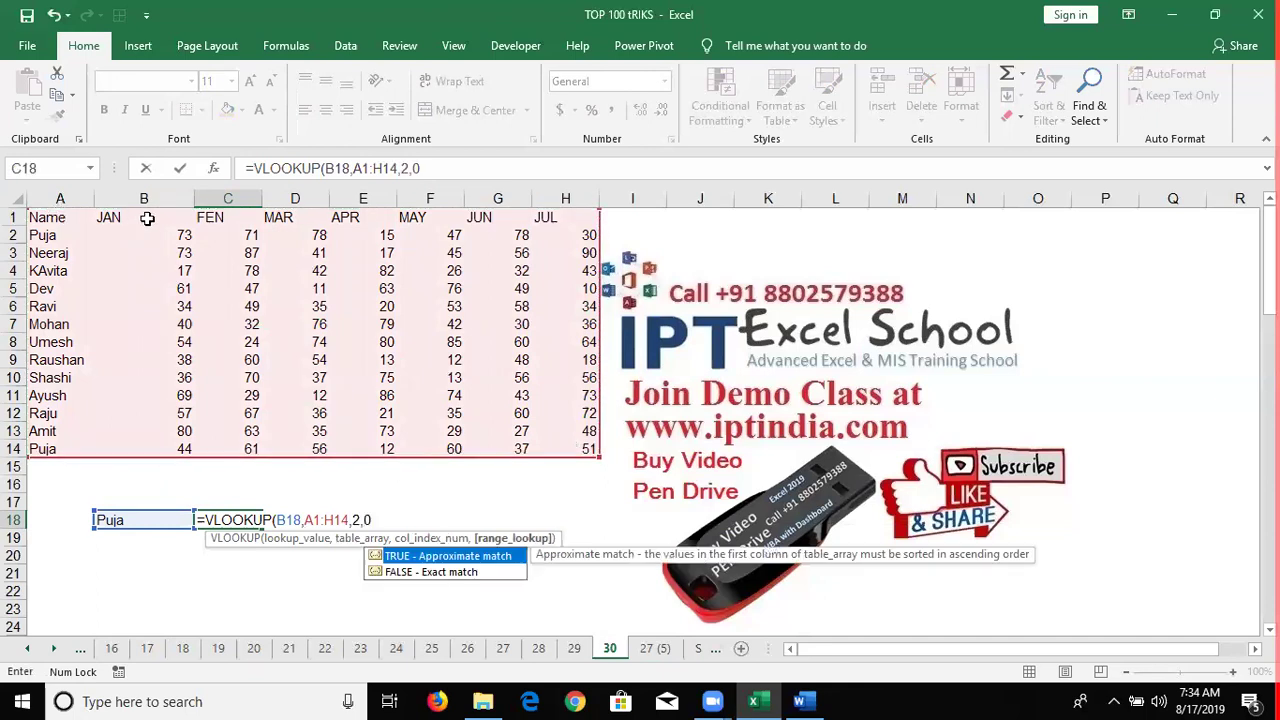
pyautogui.press('Return')
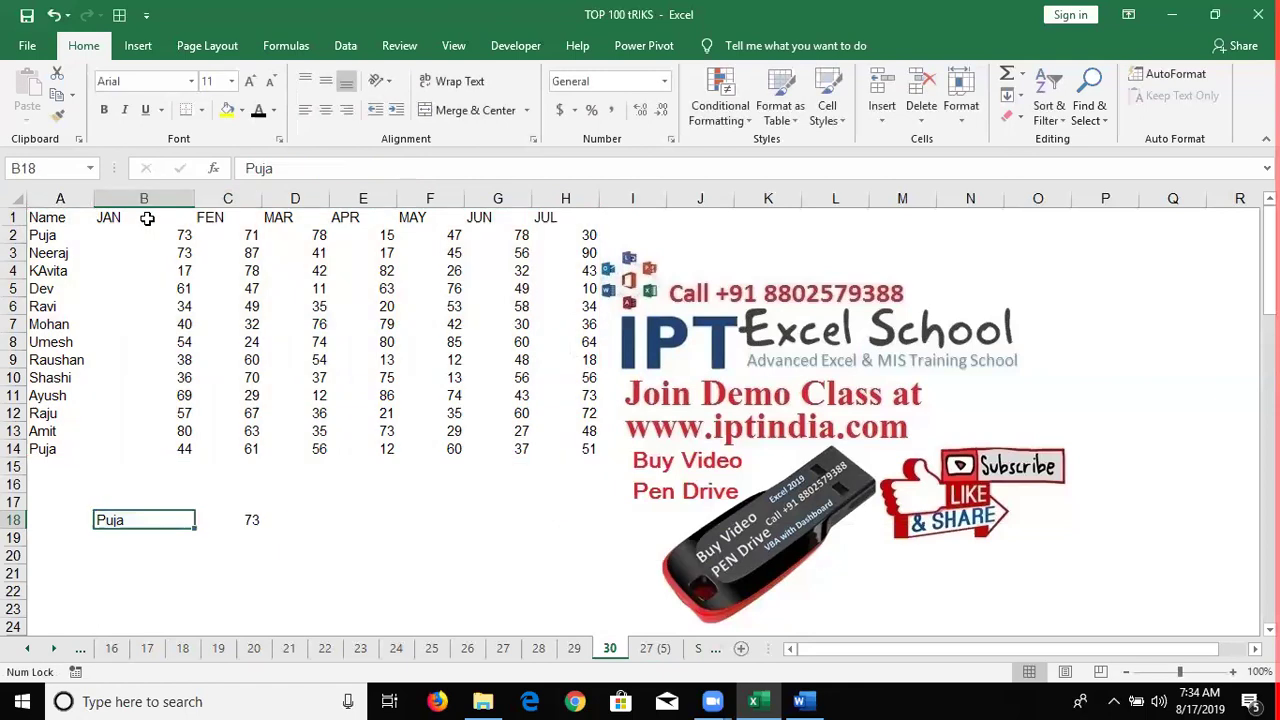
# Step: Review the VLOOKUP formula in C18, then move to cell B19
pyautogui.press('Right')
pyautogui.press('Down')
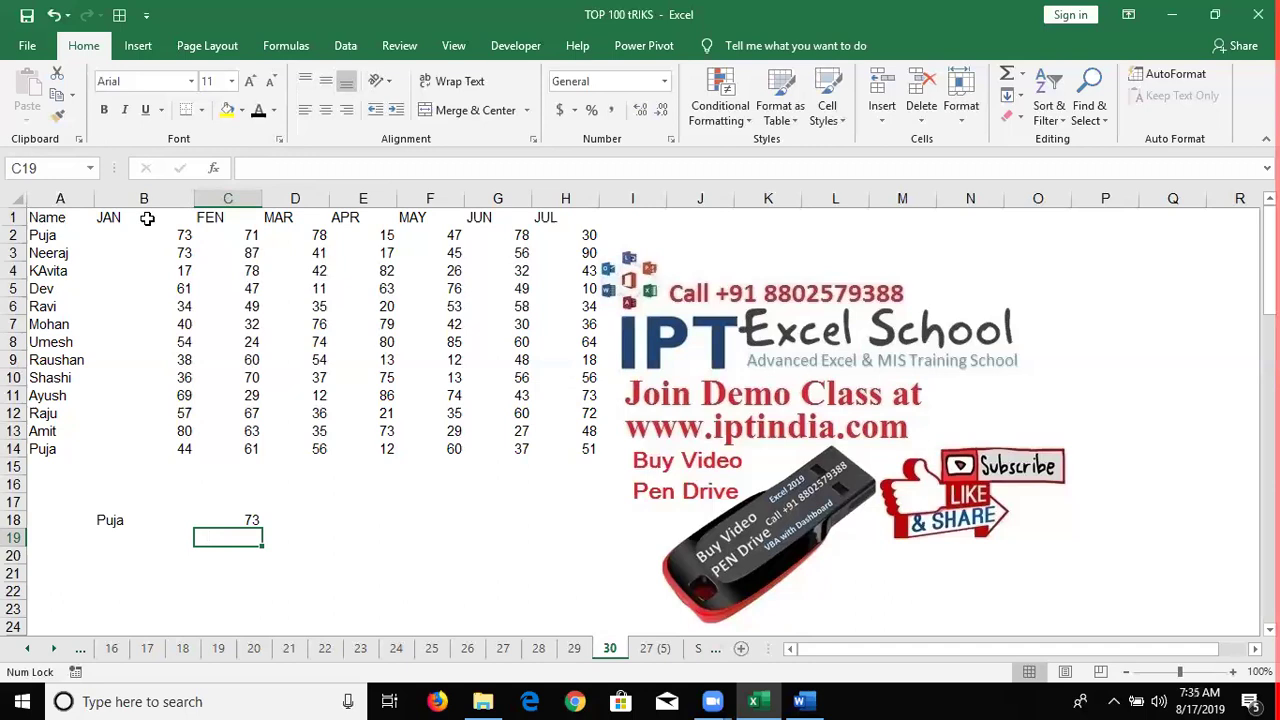
pyautogui.press('Up')
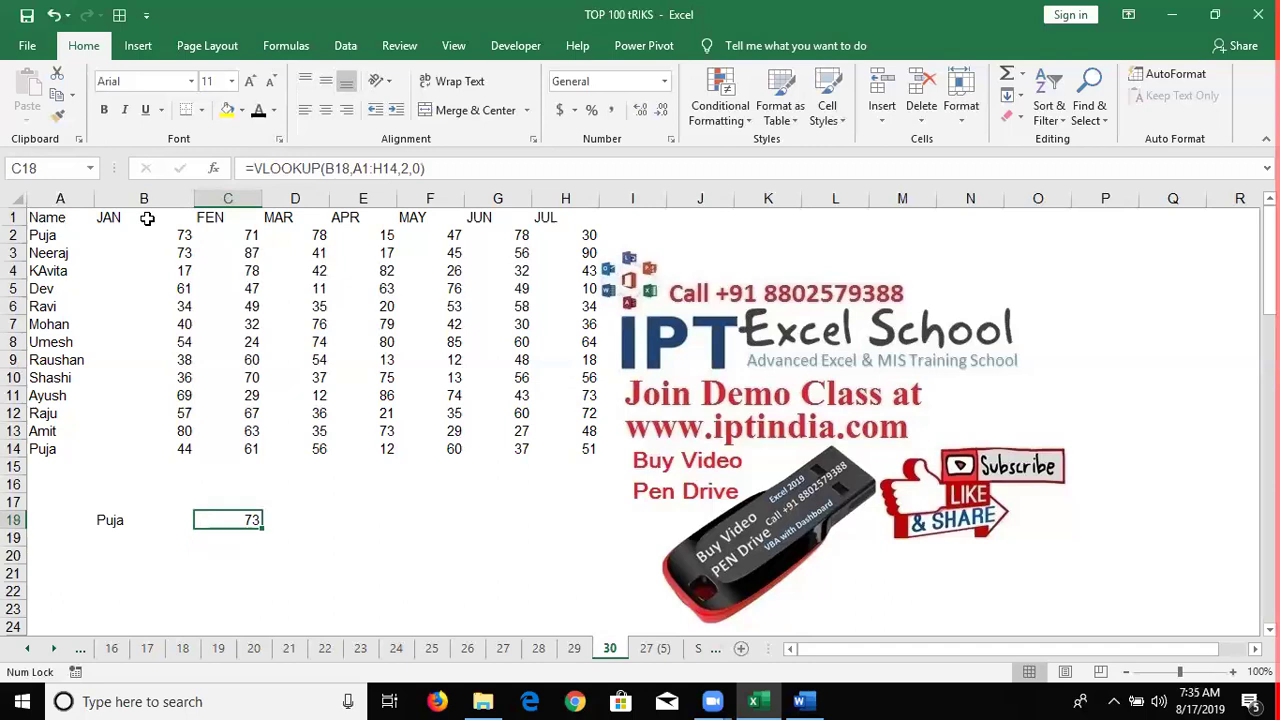
pyautogui.press('F2')
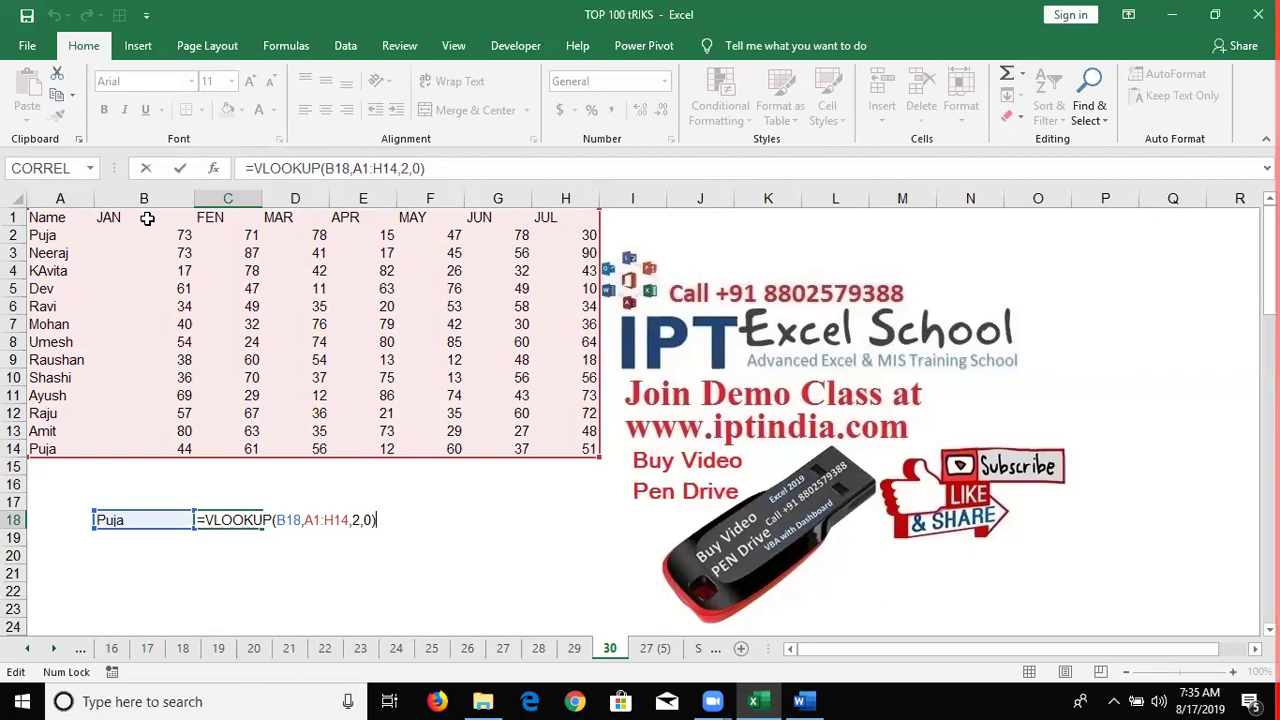
pyautogui.press('Return')
pyautogui.press('Up')
pyautogui.press('Left')
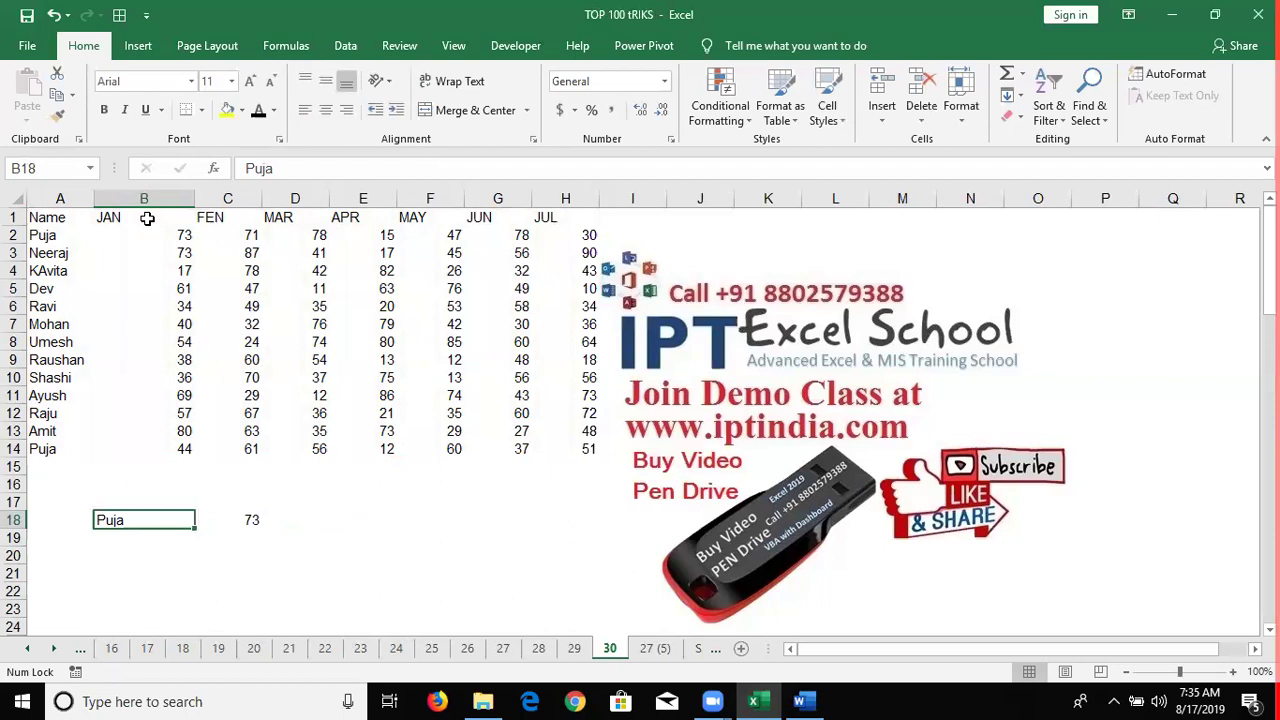
pyautogui.press('Down')
pyautogui.press('Right')
pyautogui.press('Left')
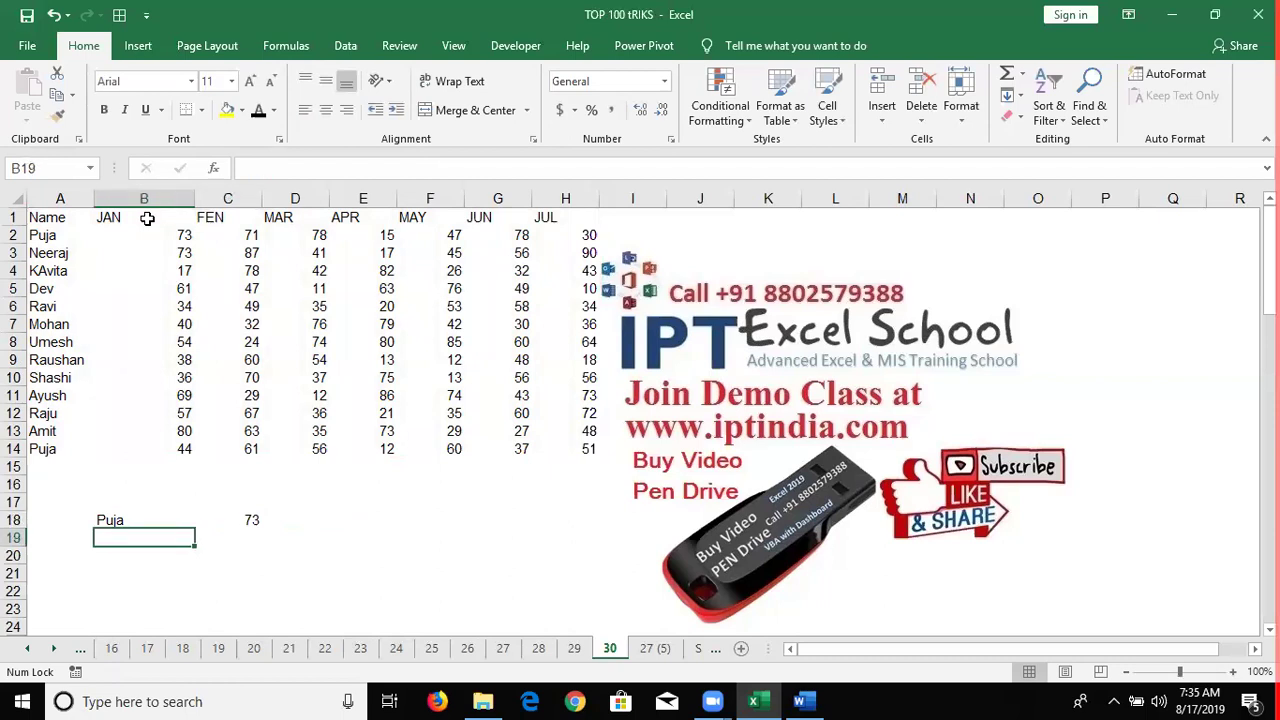
# Step: Enter =MATCH(B18,A1:A14,0) in B19, giving Puja's position 2
pyautogui.write('=ma')
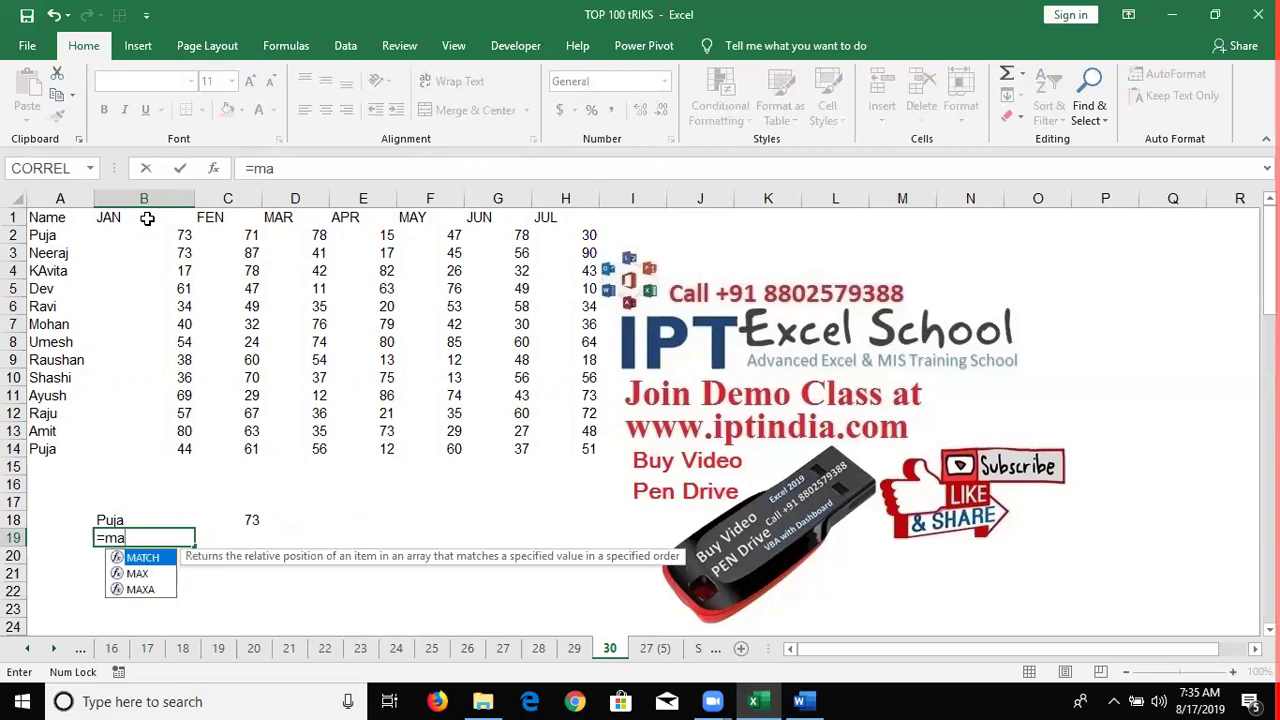
pyautogui.press('Tab')
pyautogui.press('Up')
pyautogui.write(',')
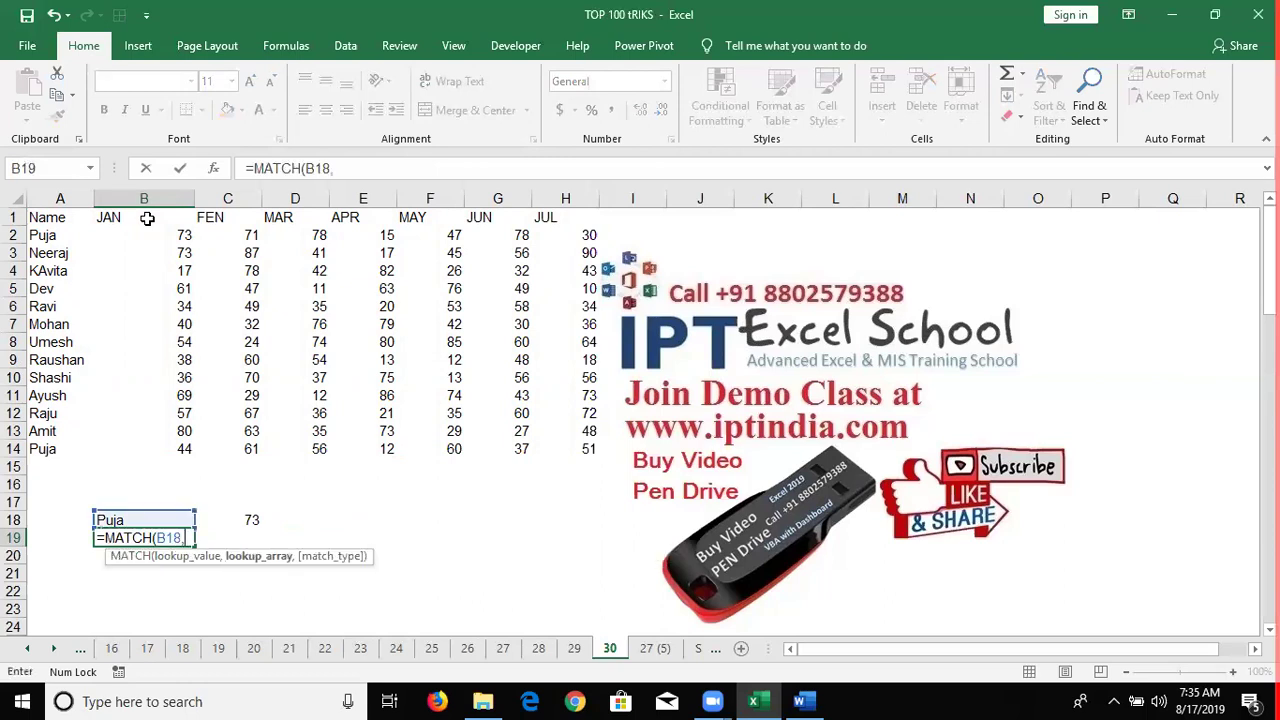
pyautogui.press('Left')
pyautogui.press('Up')
pyautogui.press('Up')
pyautogui.press('Up')
pyautogui.press('Up')
pyautogui.hotkey('ctrl', 'shift', 'Up')
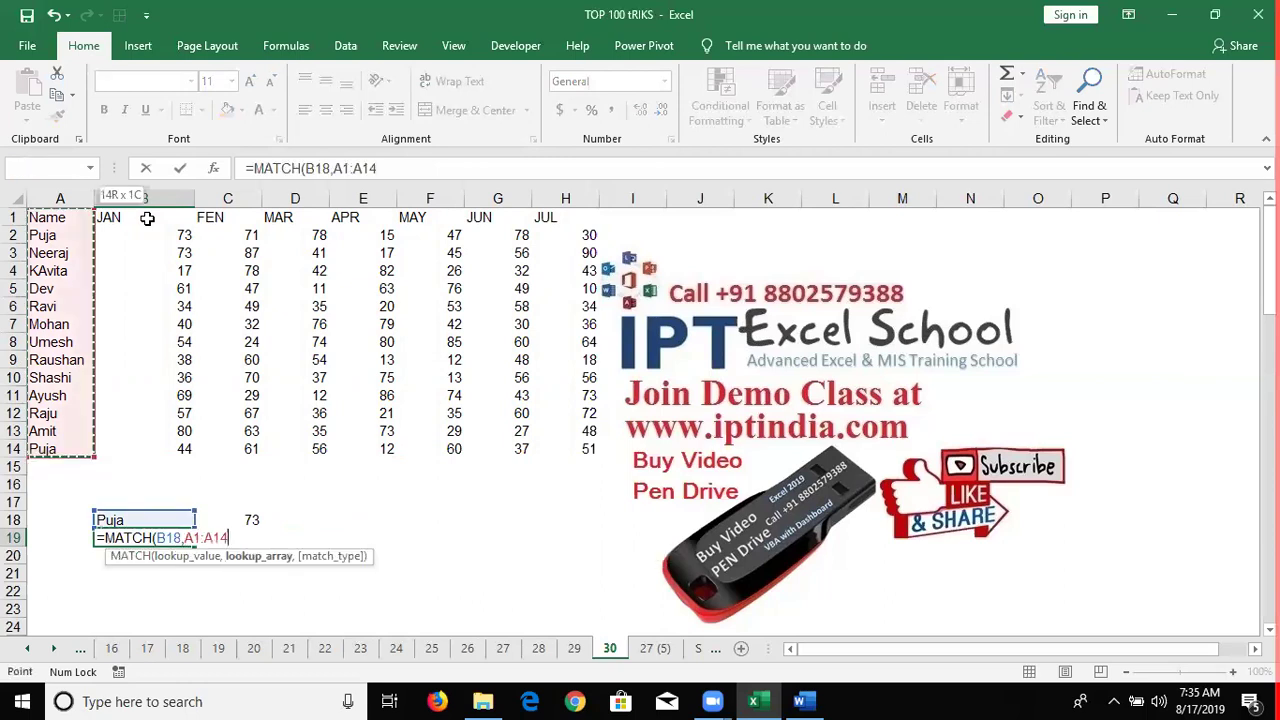
pyautogui.write(',0')
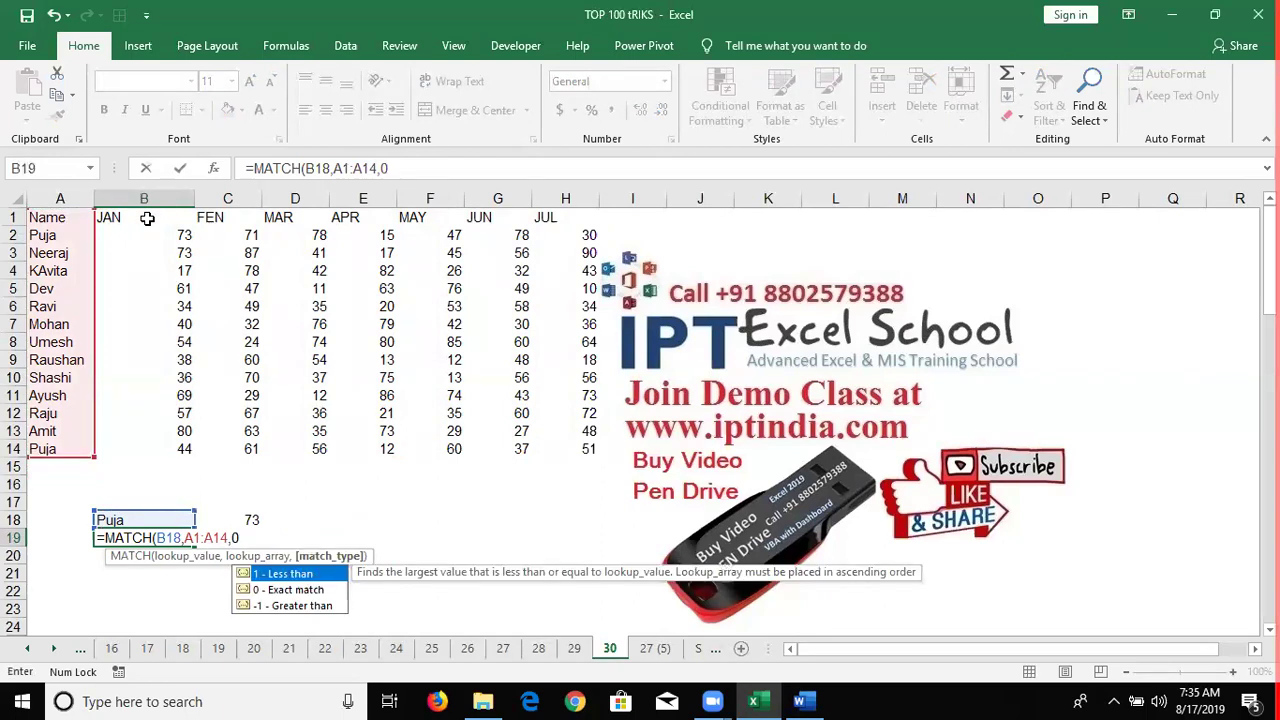
pyautogui.write(')')
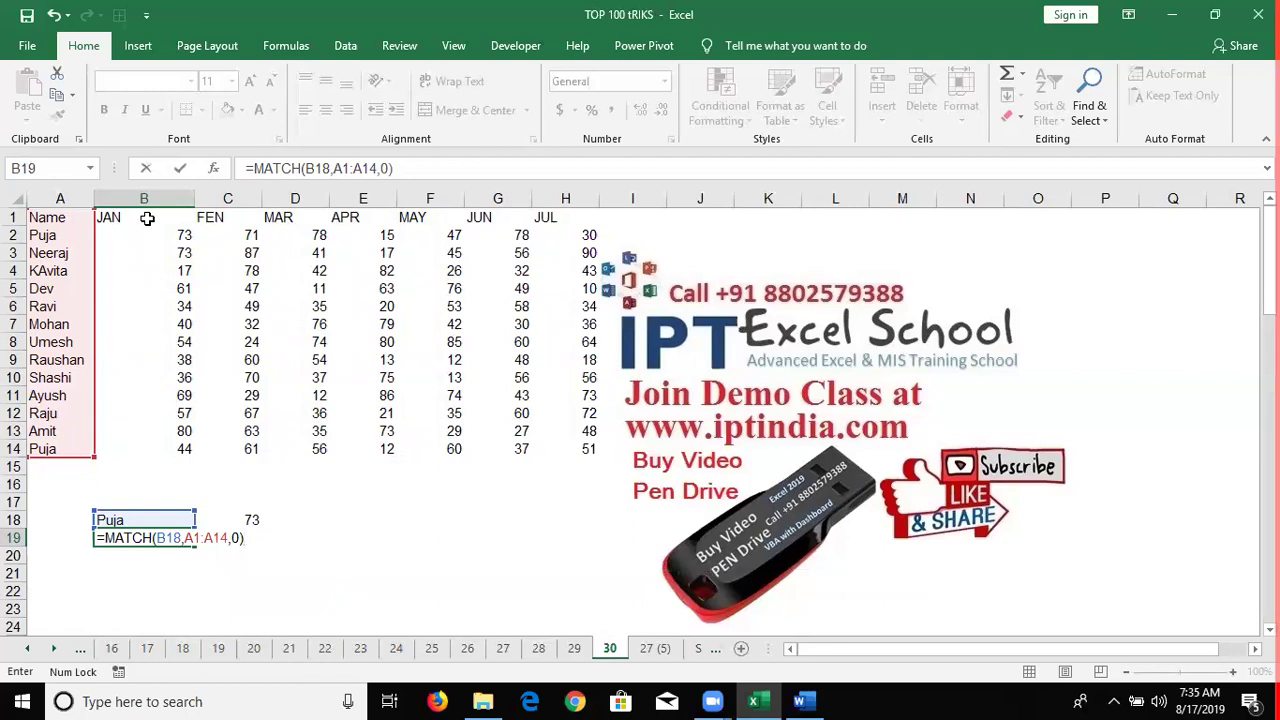
pyautogui.hotkey('ctrl', 'Return')
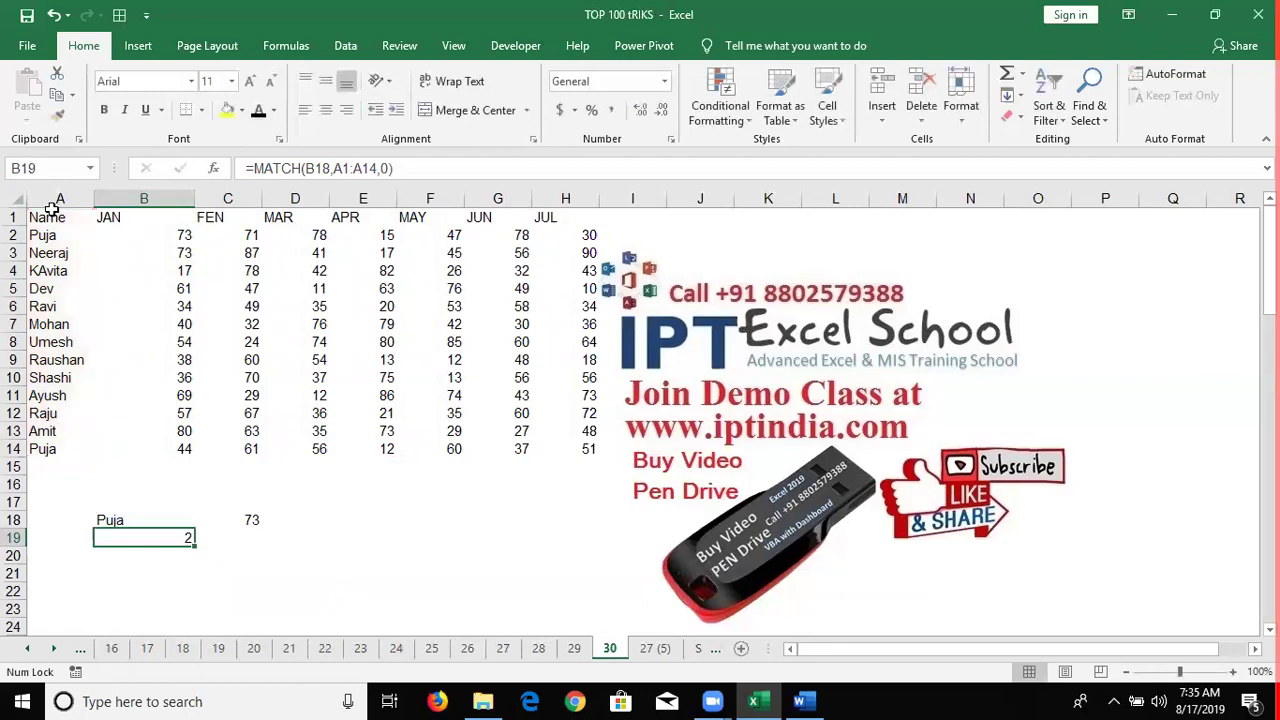
pyautogui.hotkey('ctrl', 'Home')
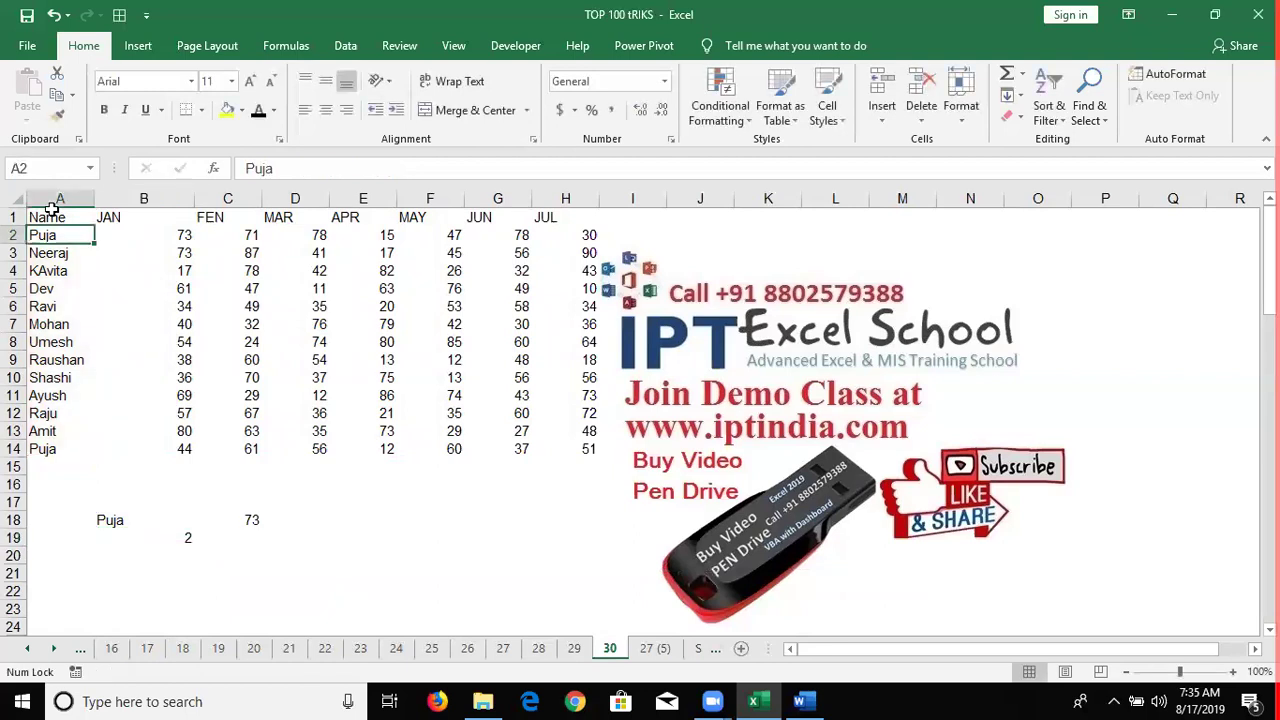
# Step: Enter =INDEX(A1:H14,6,3) in C19, returning 49
pyautogui.click(241, 549)
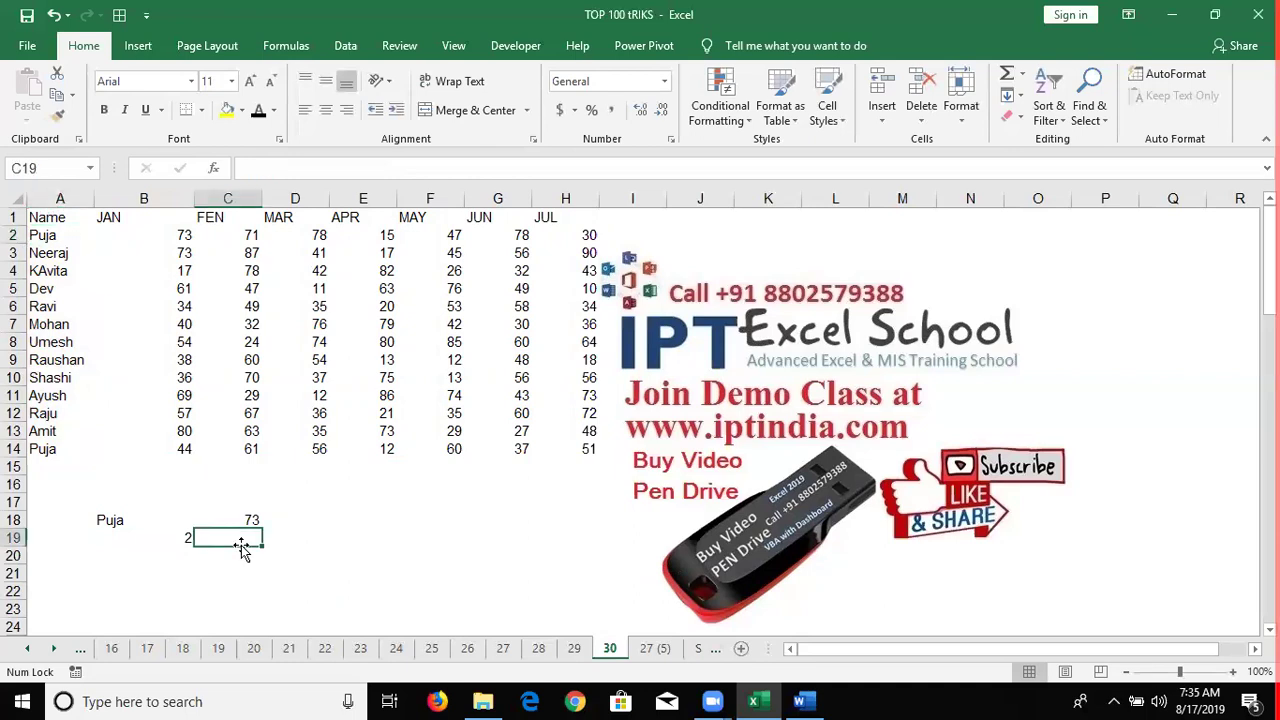
pyautogui.write('=ind')
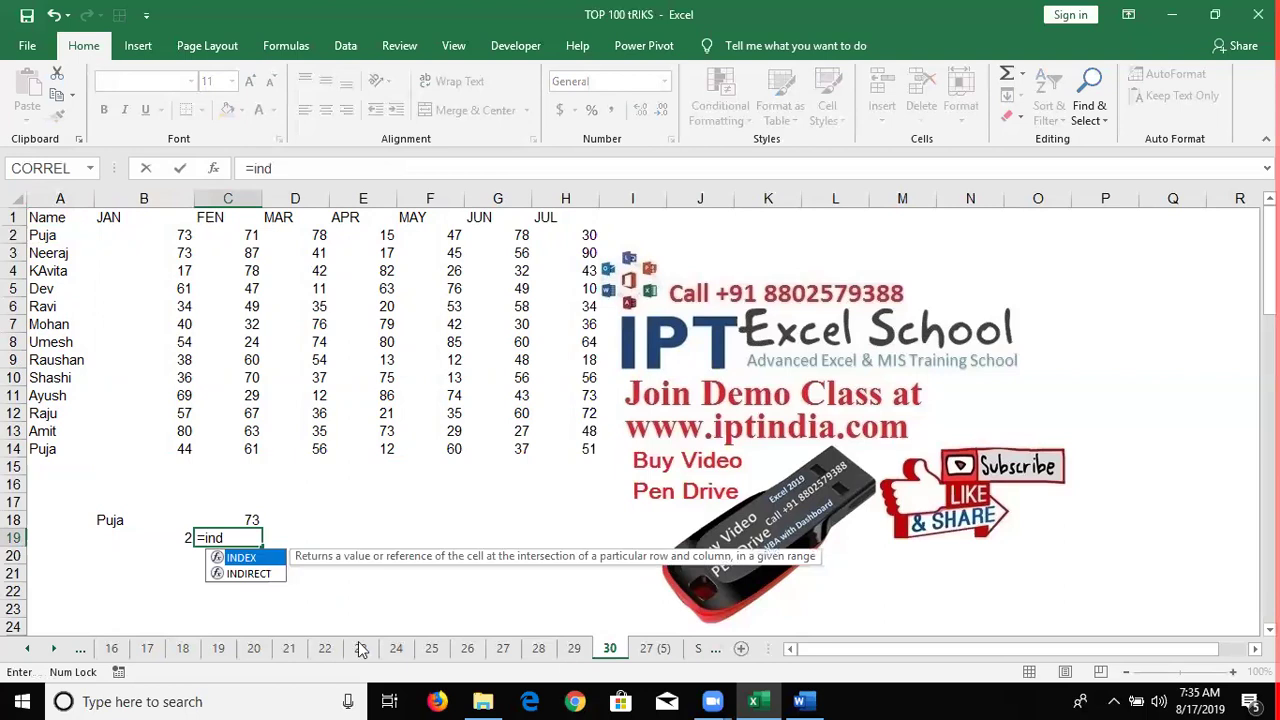
pyautogui.press('Tab')
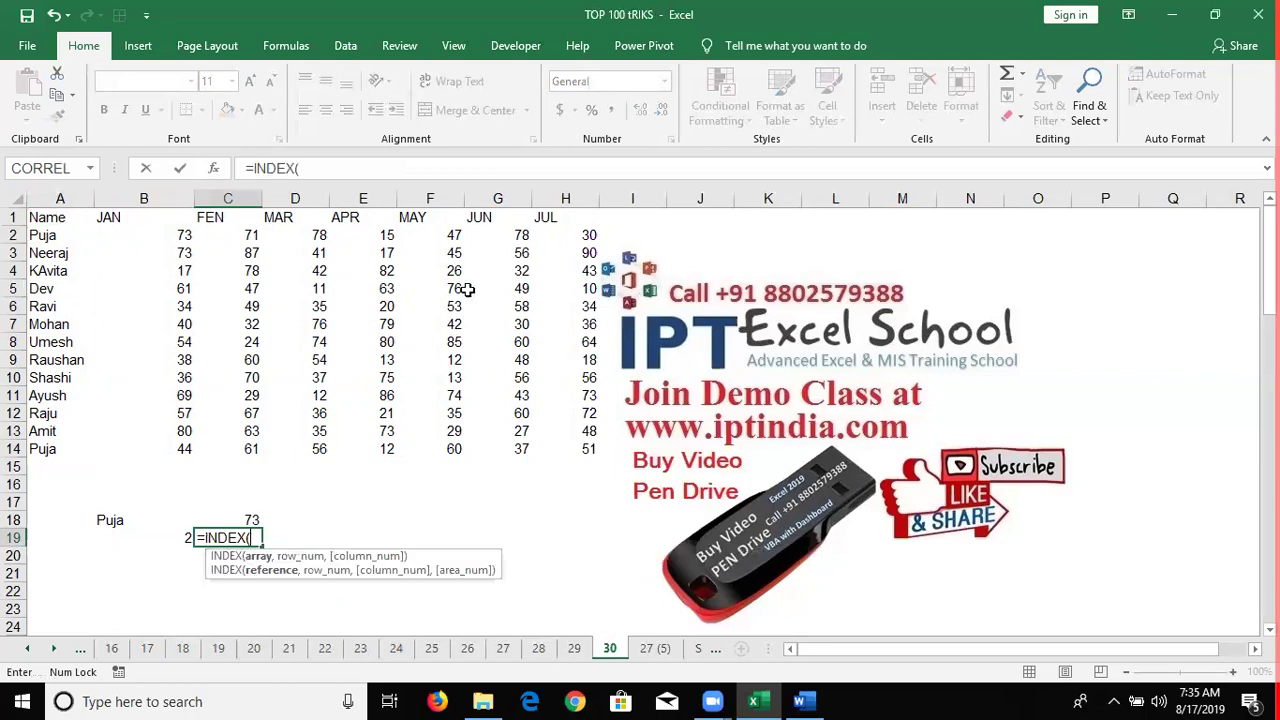
pyautogui.moveTo(40, 217); pyautogui.dragTo(596, 450)
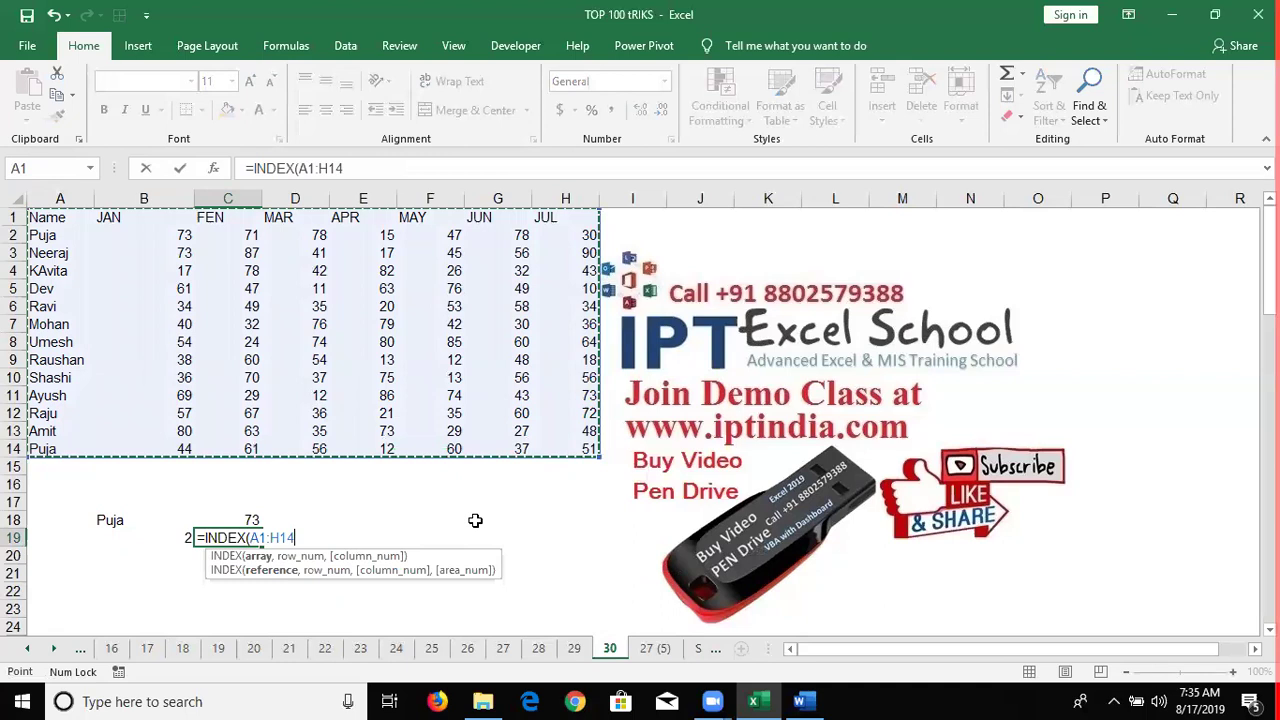
pyautogui.write(',')
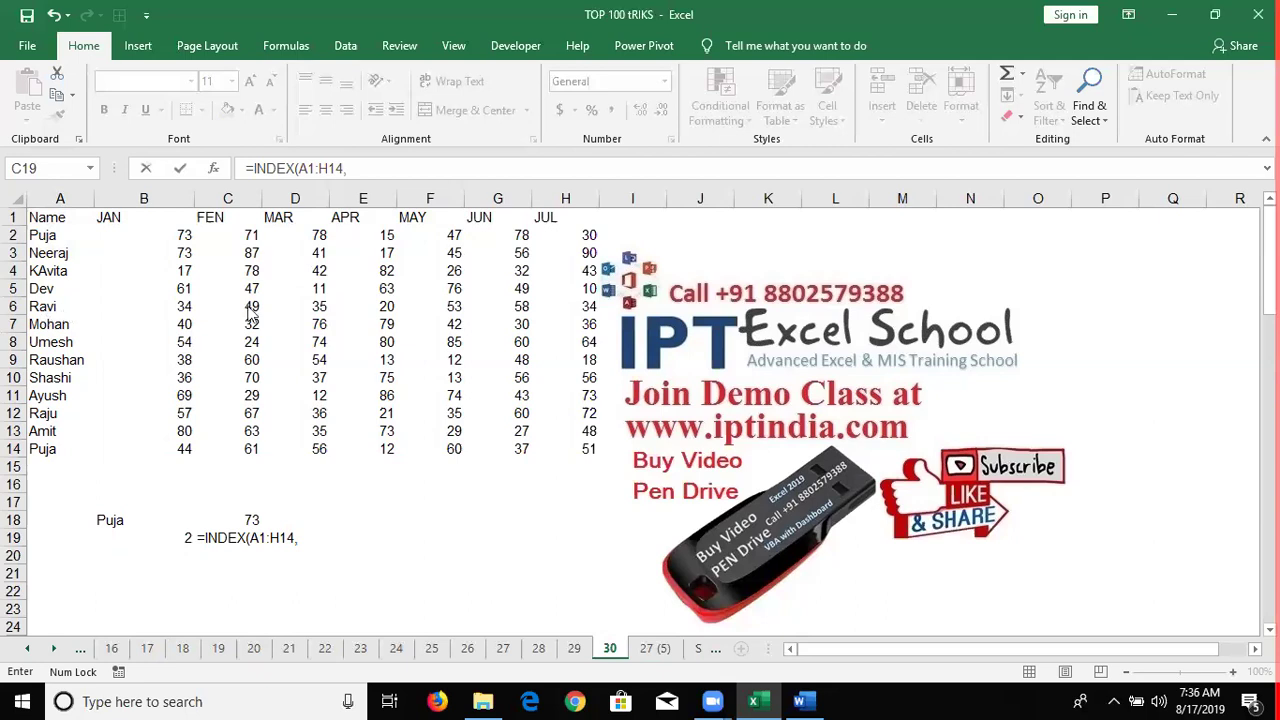
pyautogui.write('6')
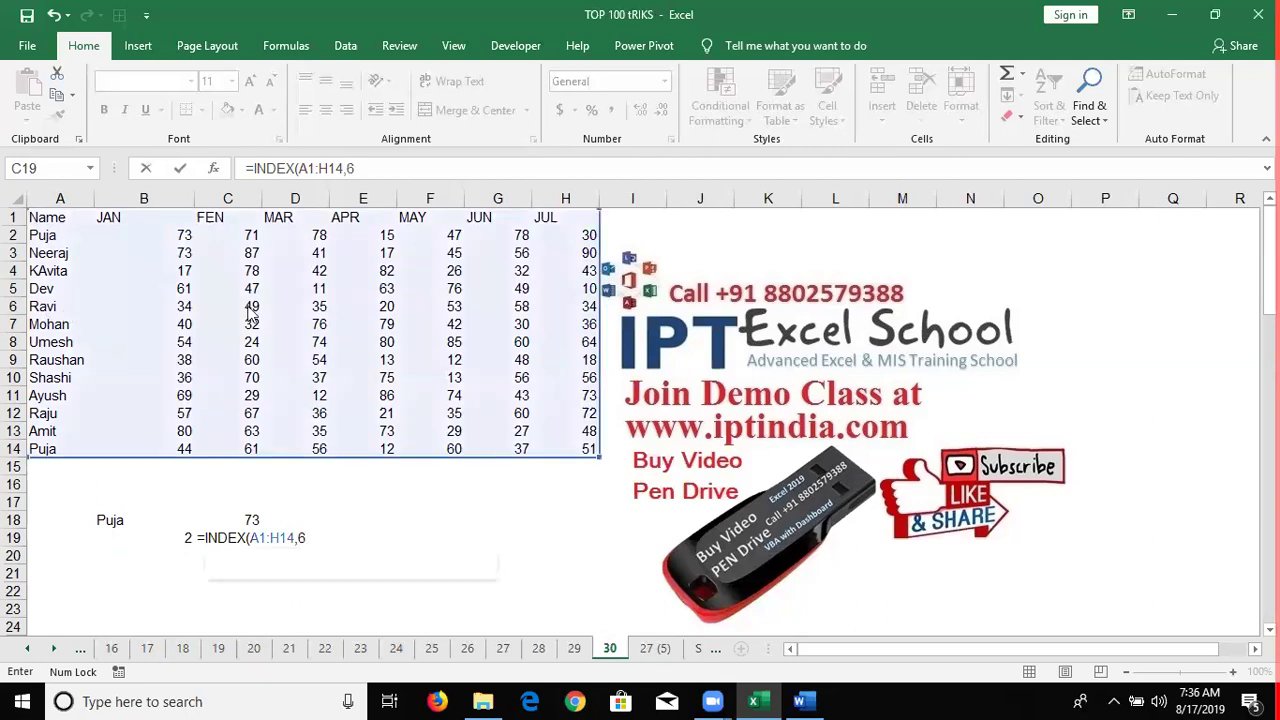
pyautogui.write(',3')
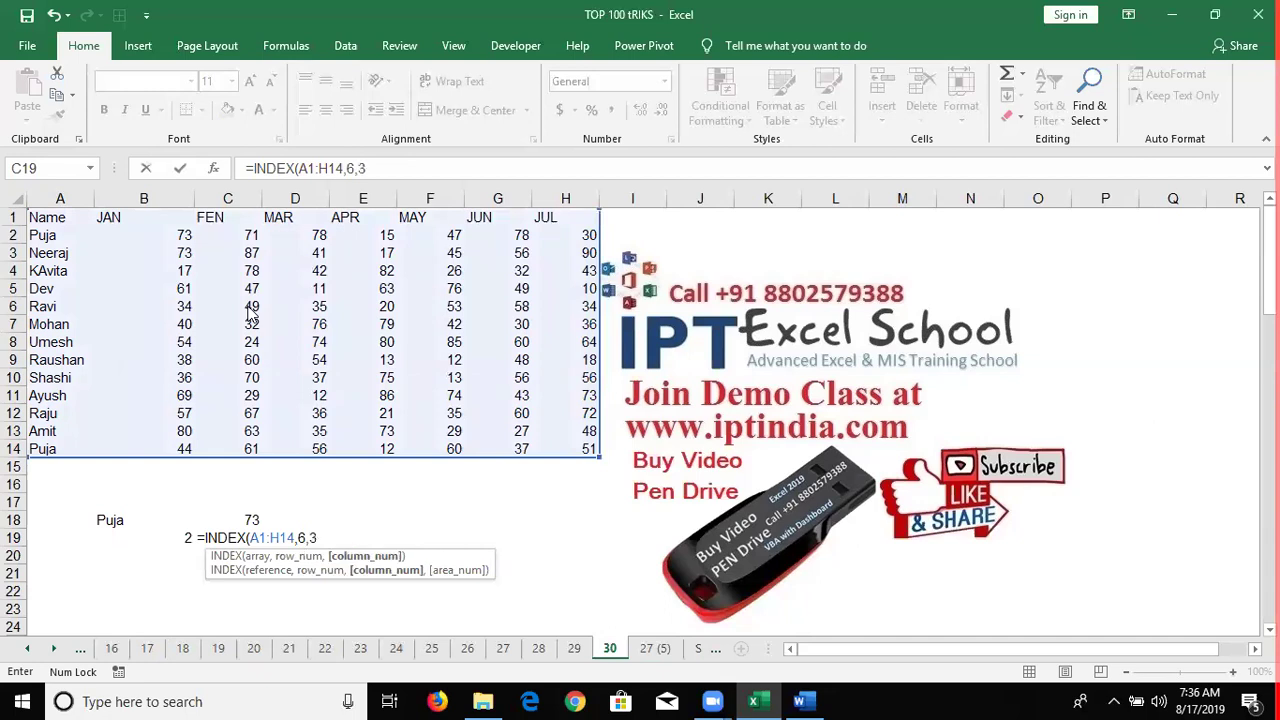
pyautogui.write(')')
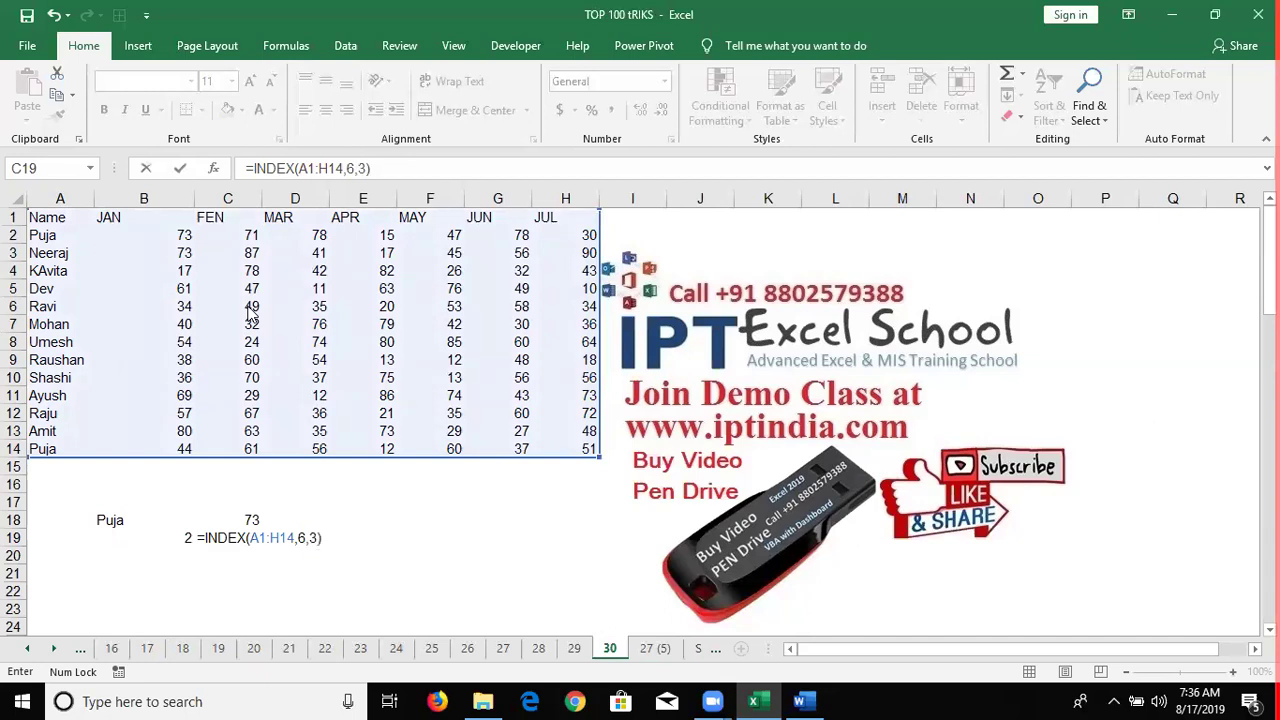
pyautogui.hotkey('ctrl', 'Return')
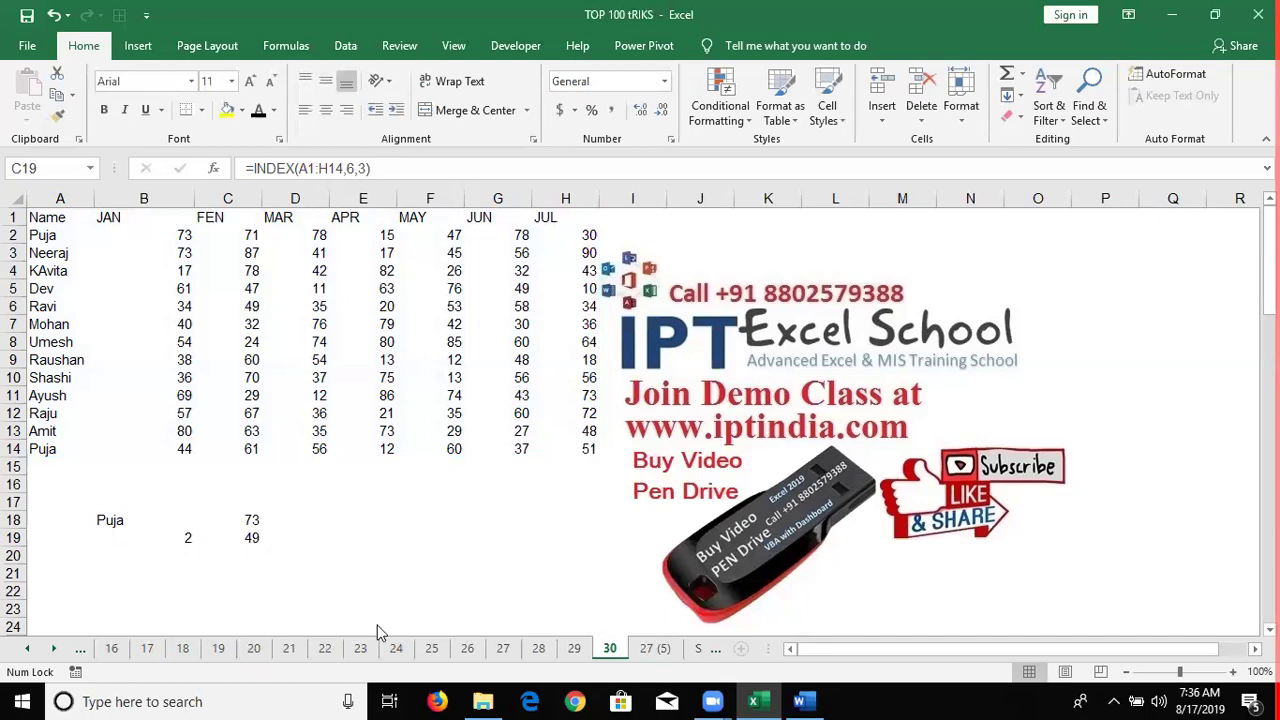
pyautogui.press('Down')
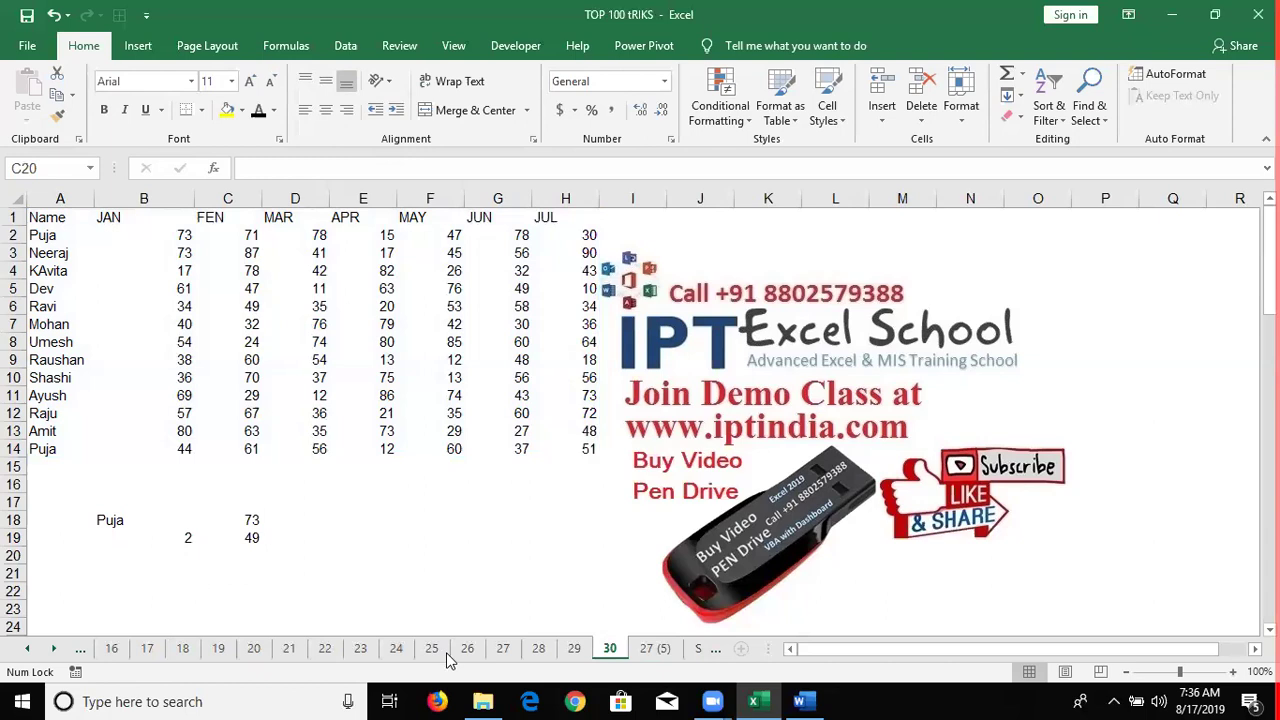
pyautogui.click(321, 499)
# Step: Copy the table A1:H14 and paste it starting at O2
pyautogui.click(308, 532)
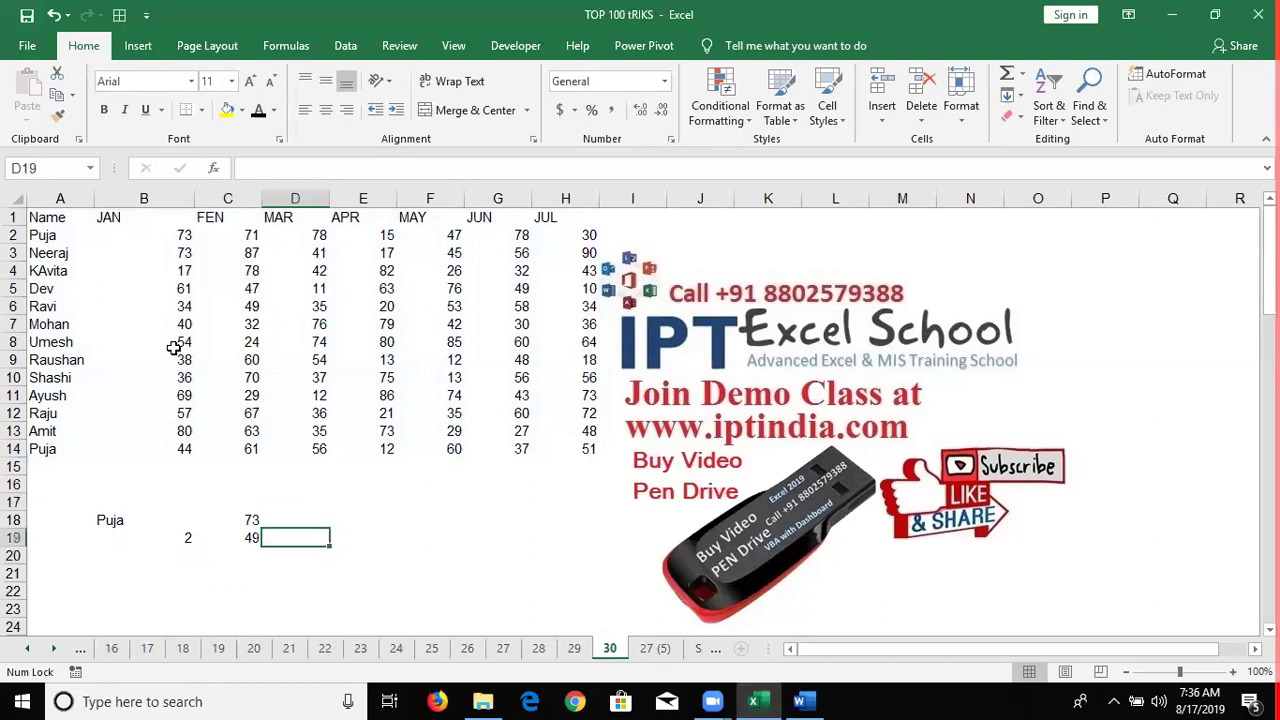
pyautogui.hotkey('ctrl', 'Home')
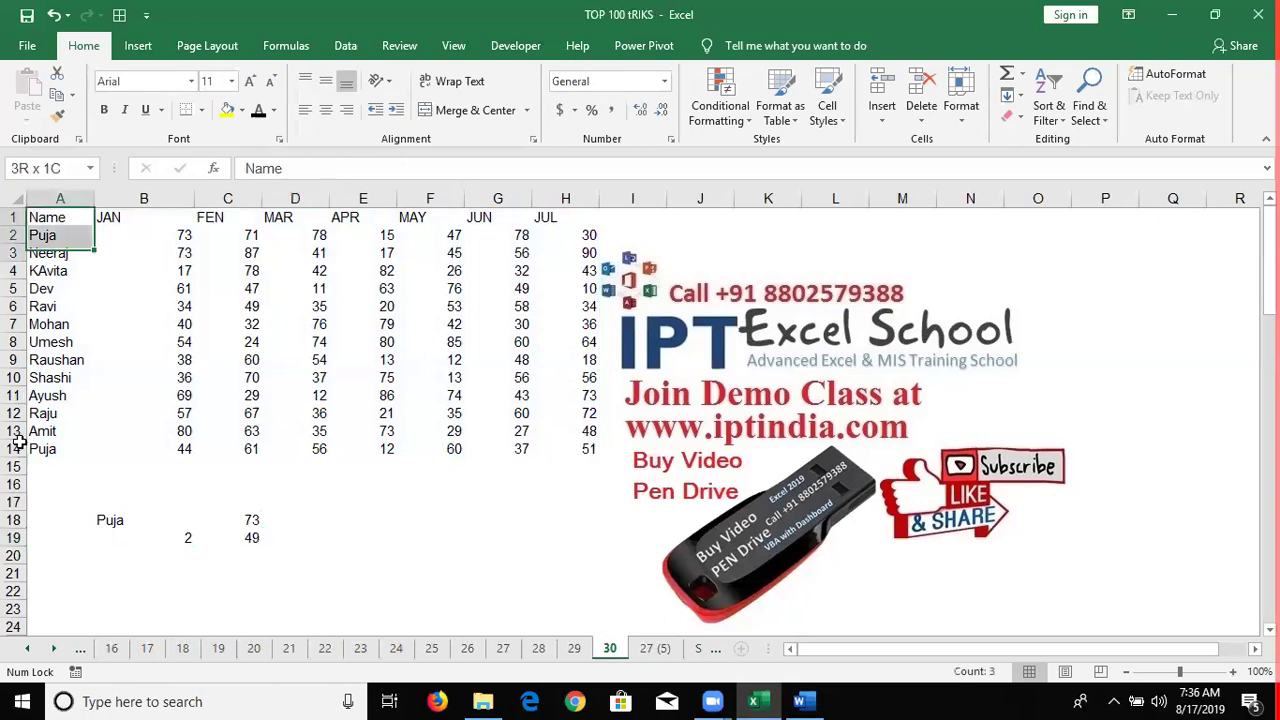
pyautogui.hotkey('ctrl', 'shift', 'Down')
pyautogui.moveTo(14, 449); pyautogui.dragTo(16, 450)
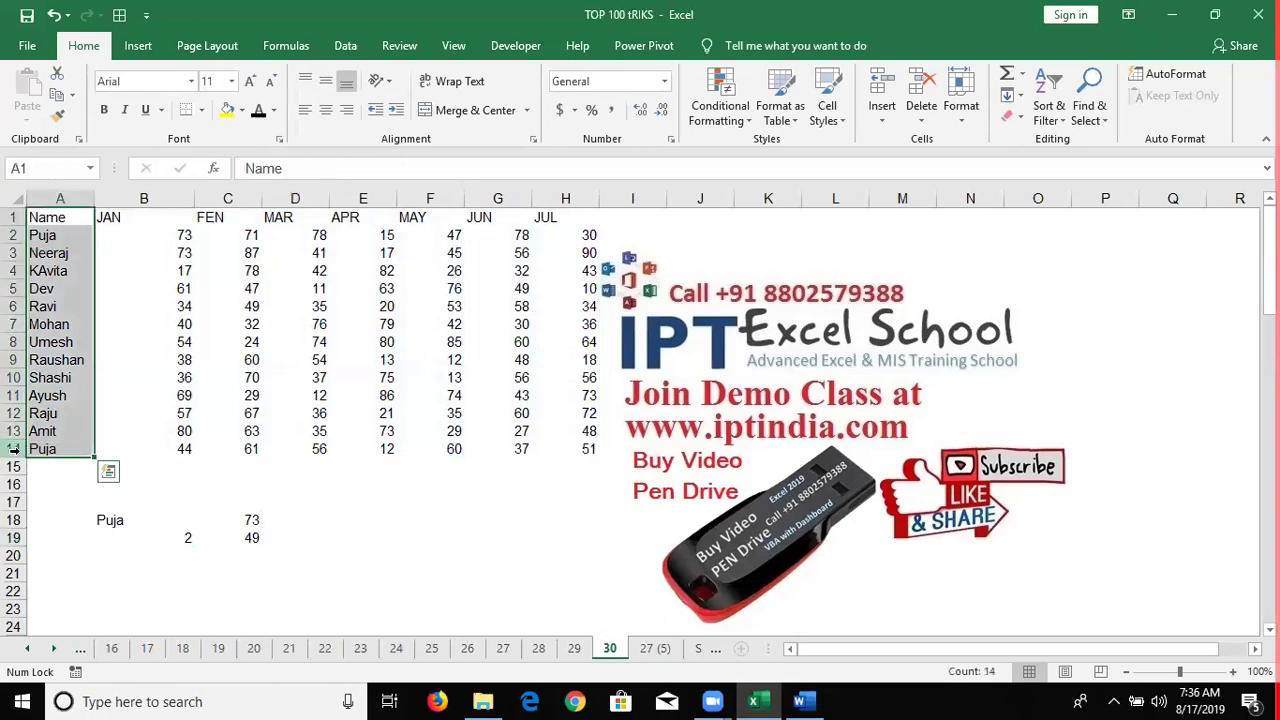
pyautogui.moveTo(565, 434); pyautogui.dragTo(565, 449)
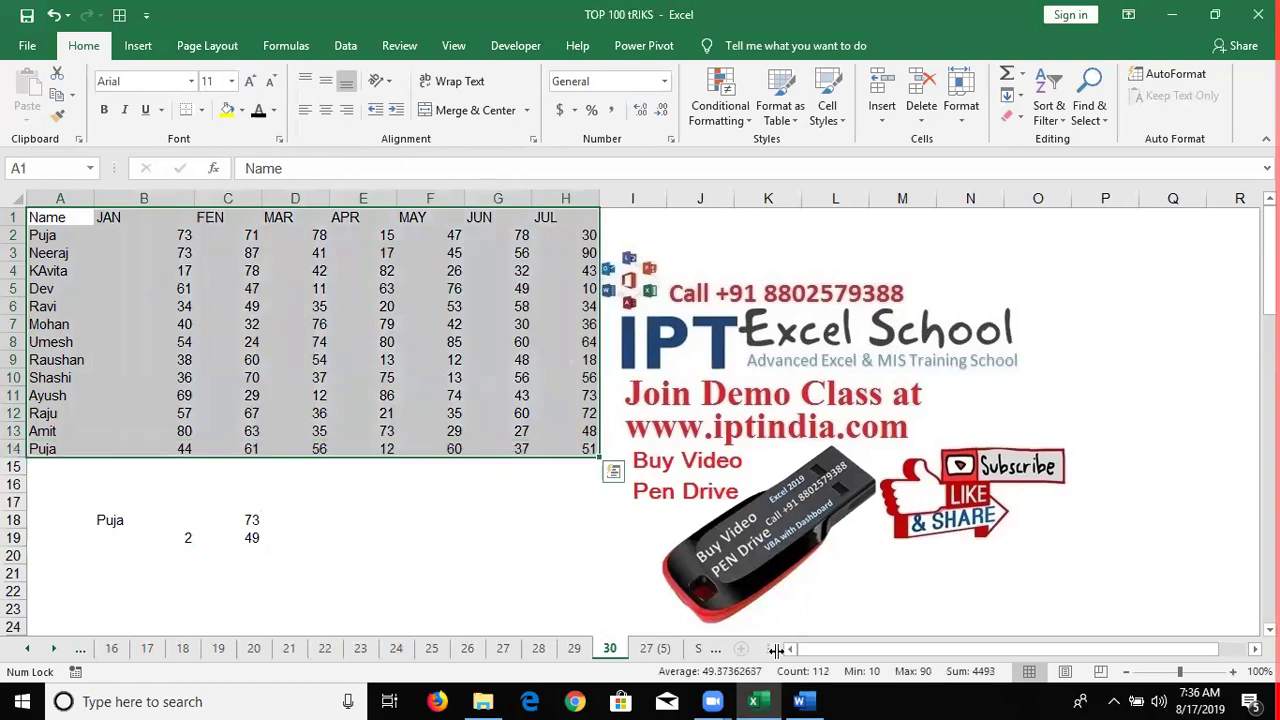
pyautogui.hotkey('ctrl', 'c')
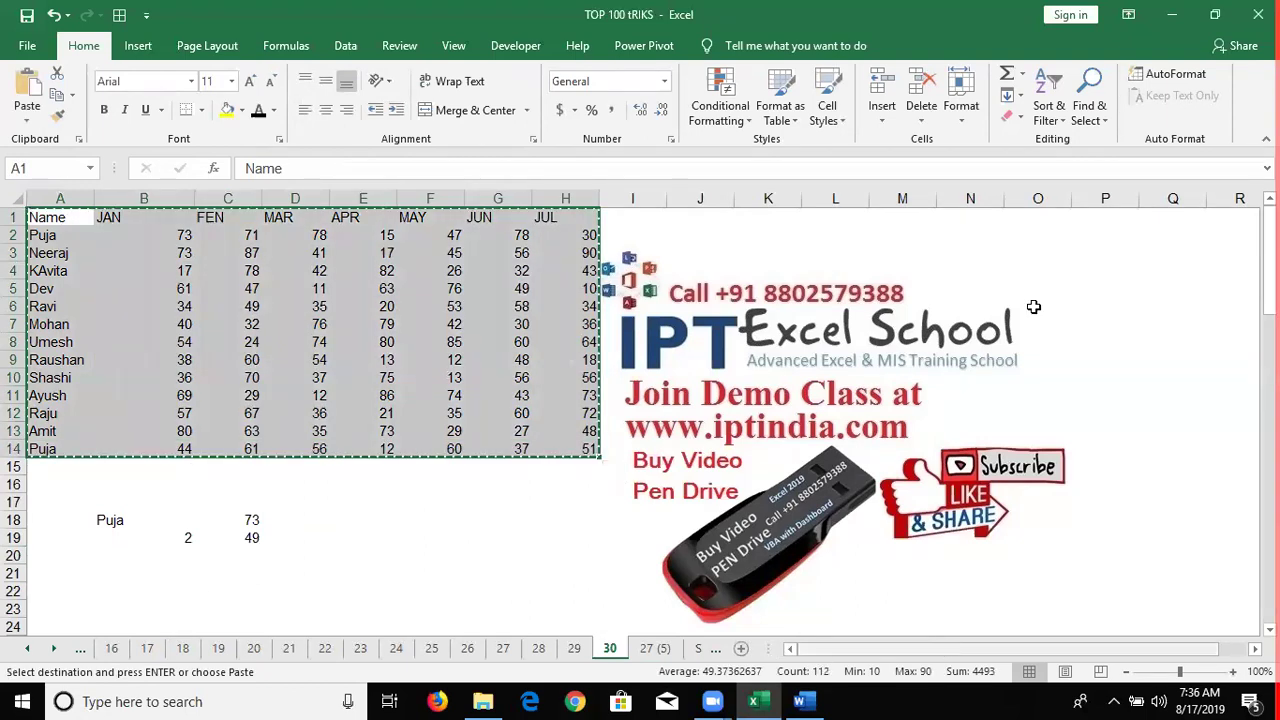
pyautogui.hscroll(1, 974, 240)
pyautogui.click(971, 237)
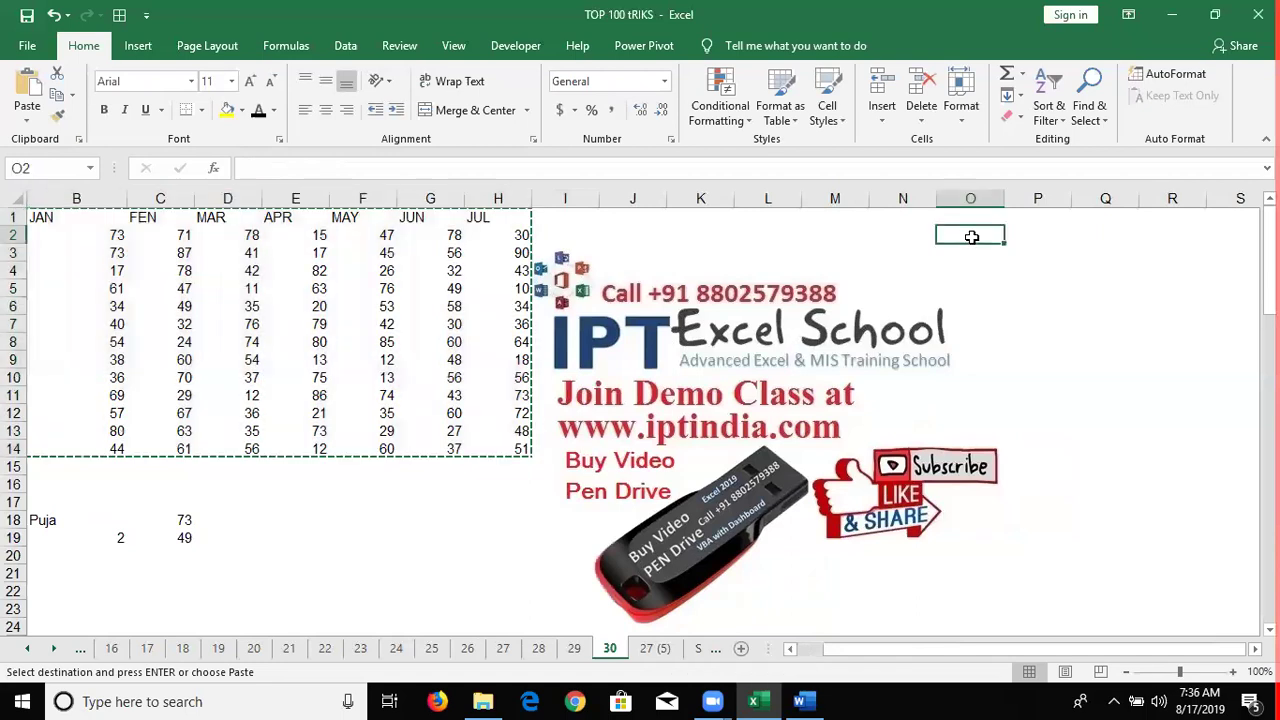
pyautogui.hotkey('ctrl', 'v')
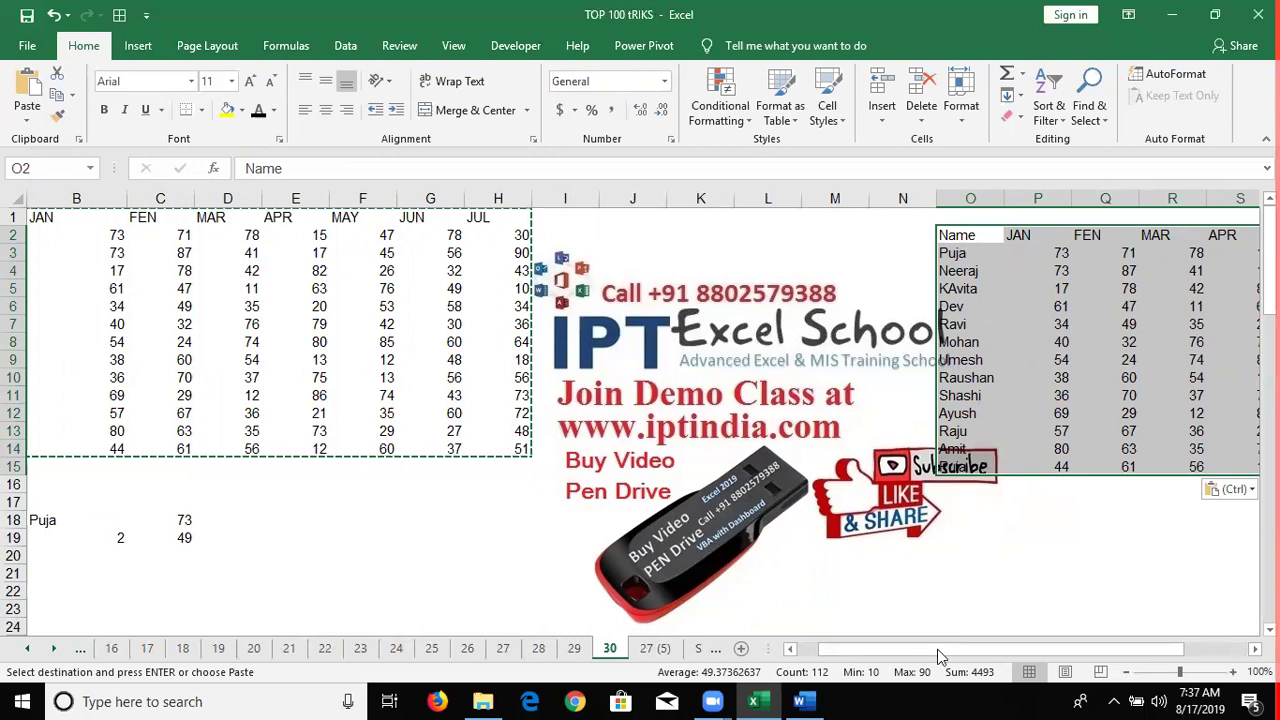
pyautogui.hscroll(2, 846, 274)
pyautogui.hscroll(1, 740, 199)
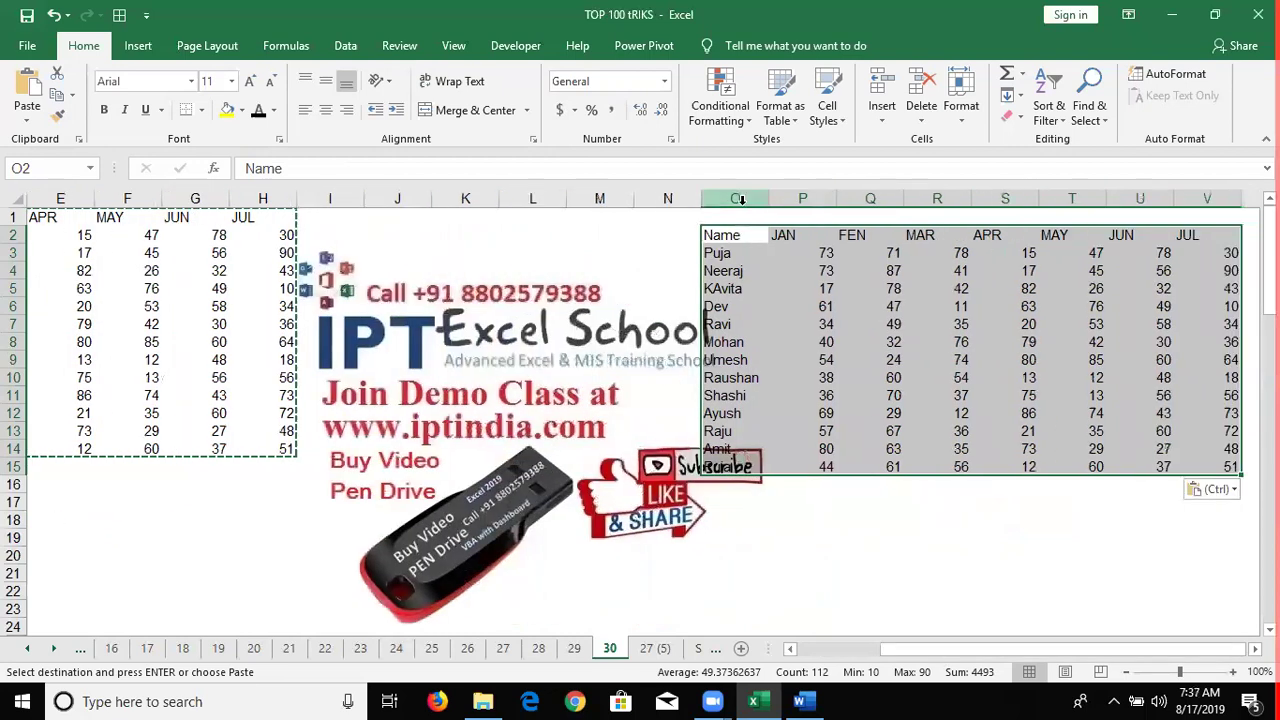
pyautogui.click(740, 199)
pyautogui.hotkey('ctrl', 'c')
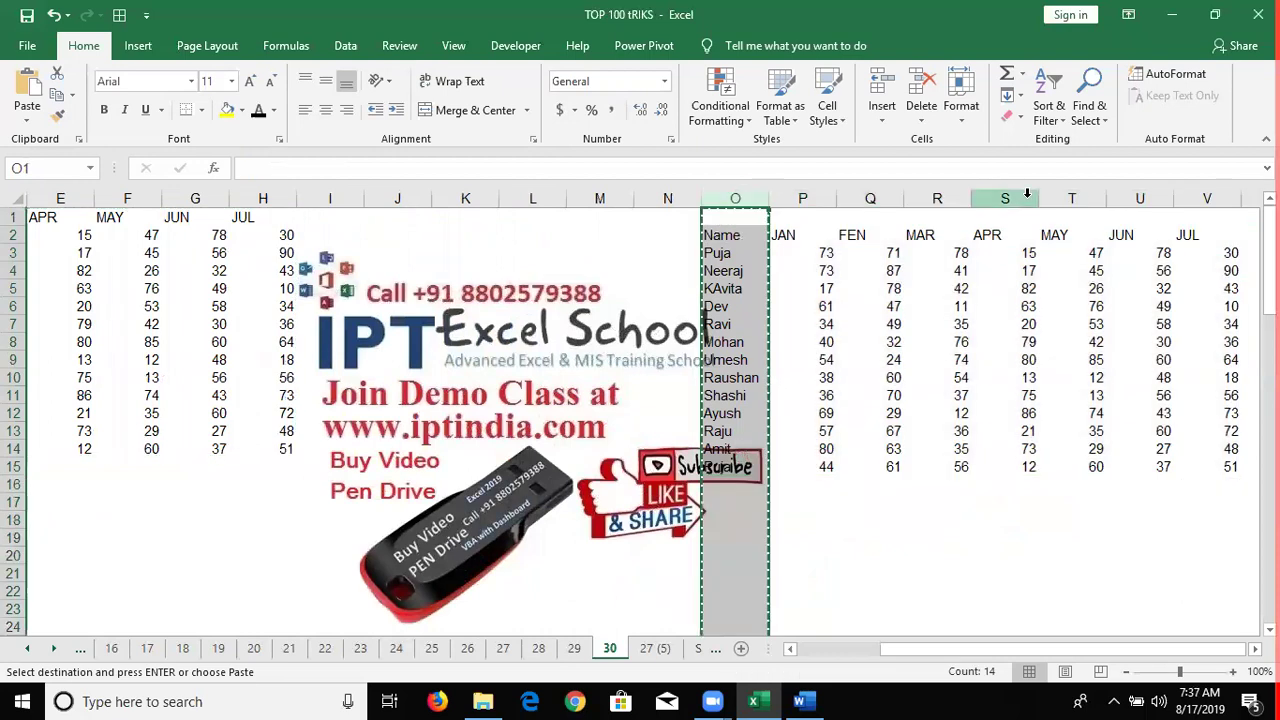
pyautogui.click(1008, 408)
pyautogui.hotkey('ctrl', 'shift', '+')
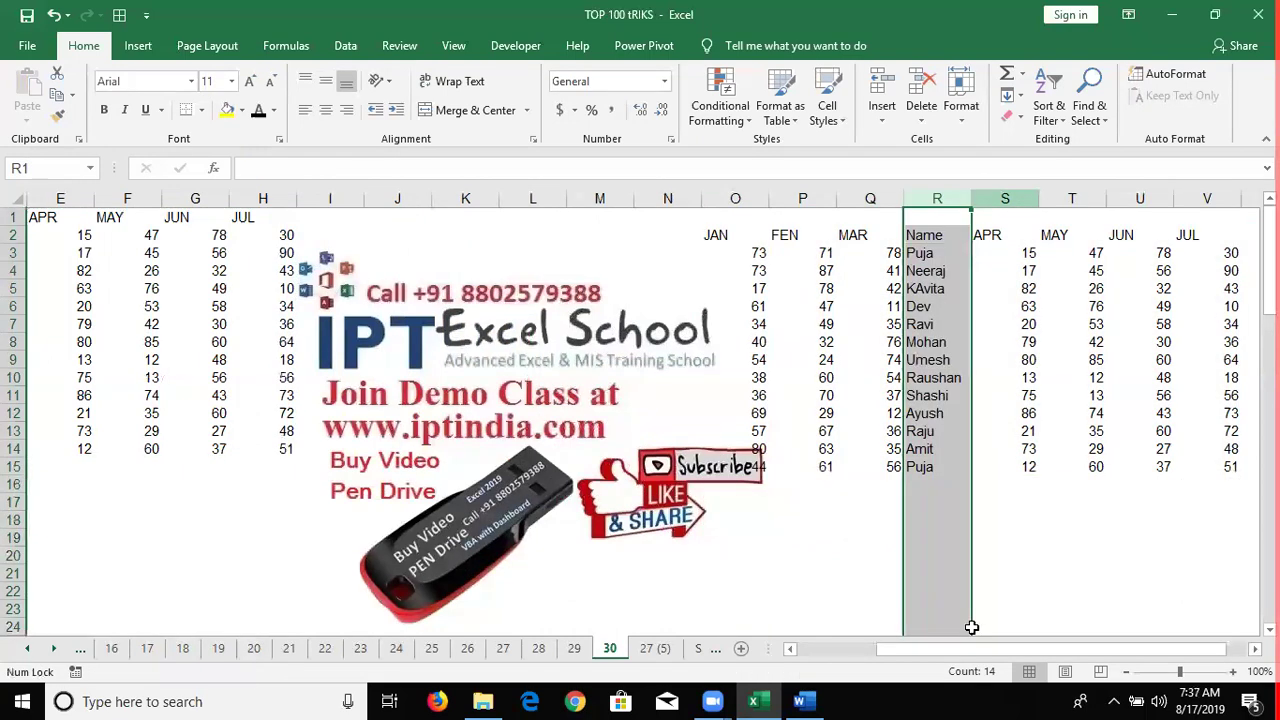
pyautogui.click(876, 530)
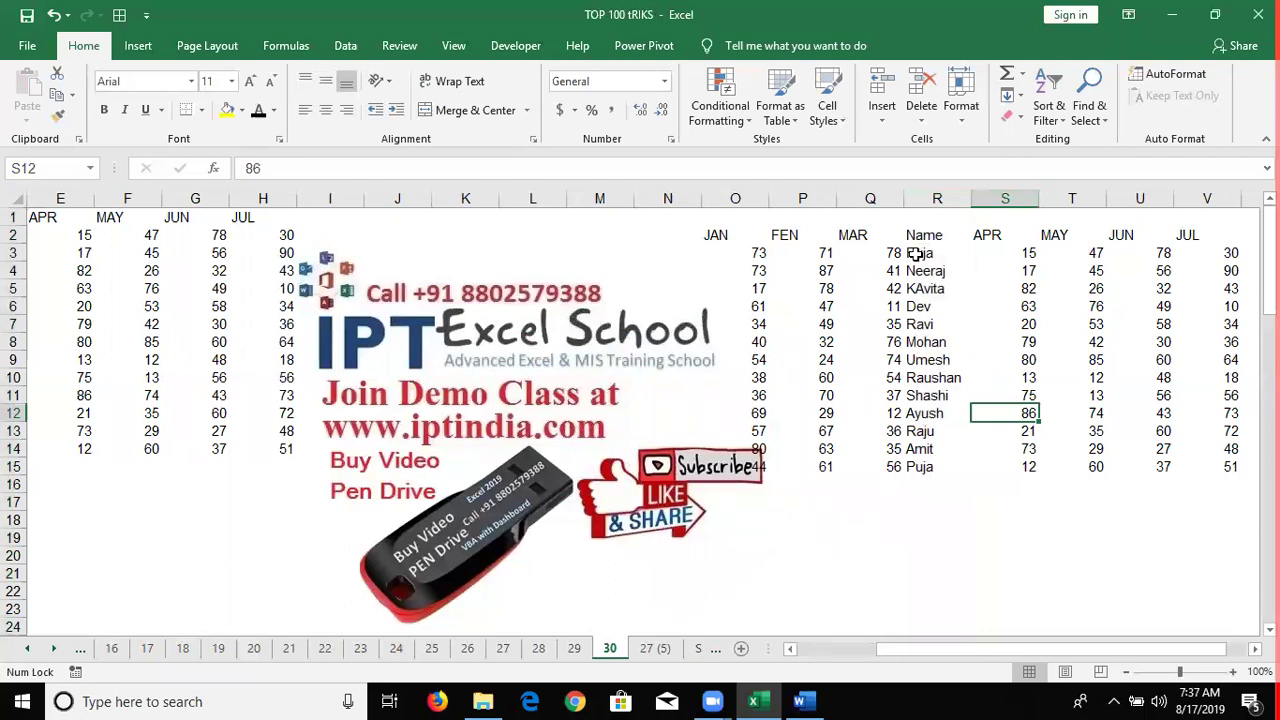
pyautogui.moveTo(921, 253); pyautogui.dragTo(1230, 253)
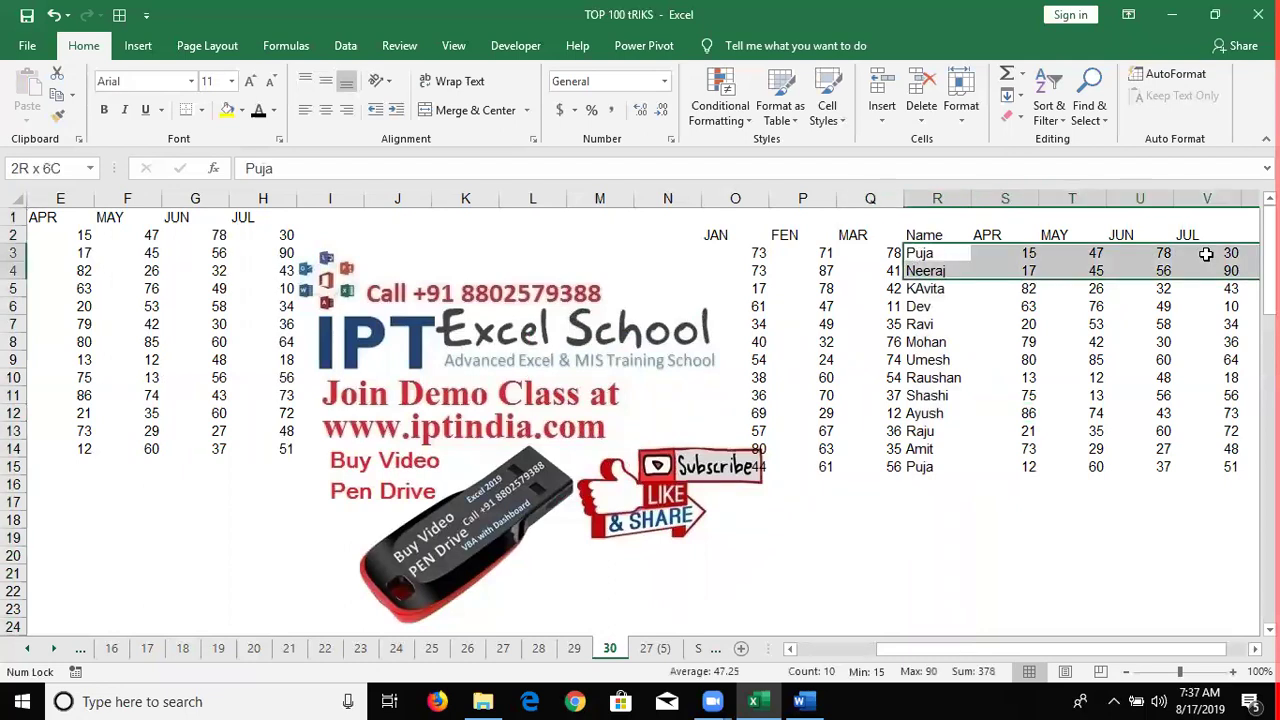
pyautogui.keyDown('shift'); pyautogui.click(708, 240); pyautogui.keyUp('shift')
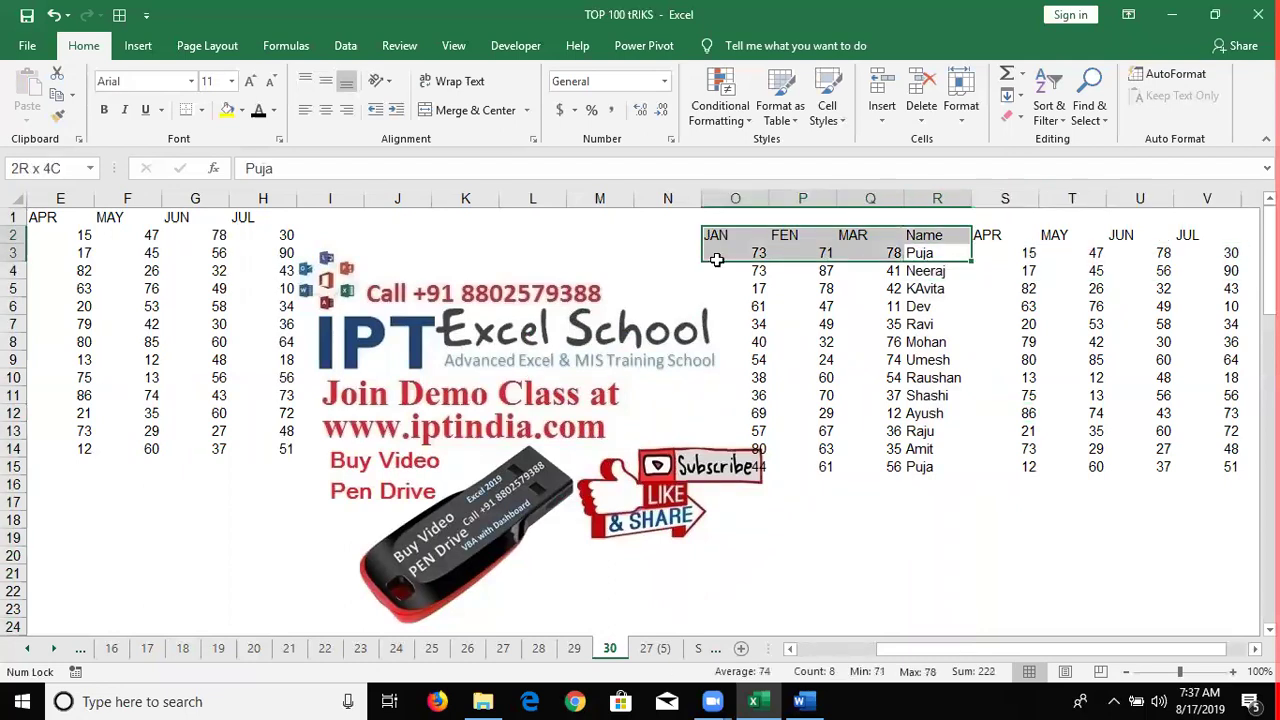
pyautogui.moveTo(716, 259); pyautogui.dragTo(716, 260)
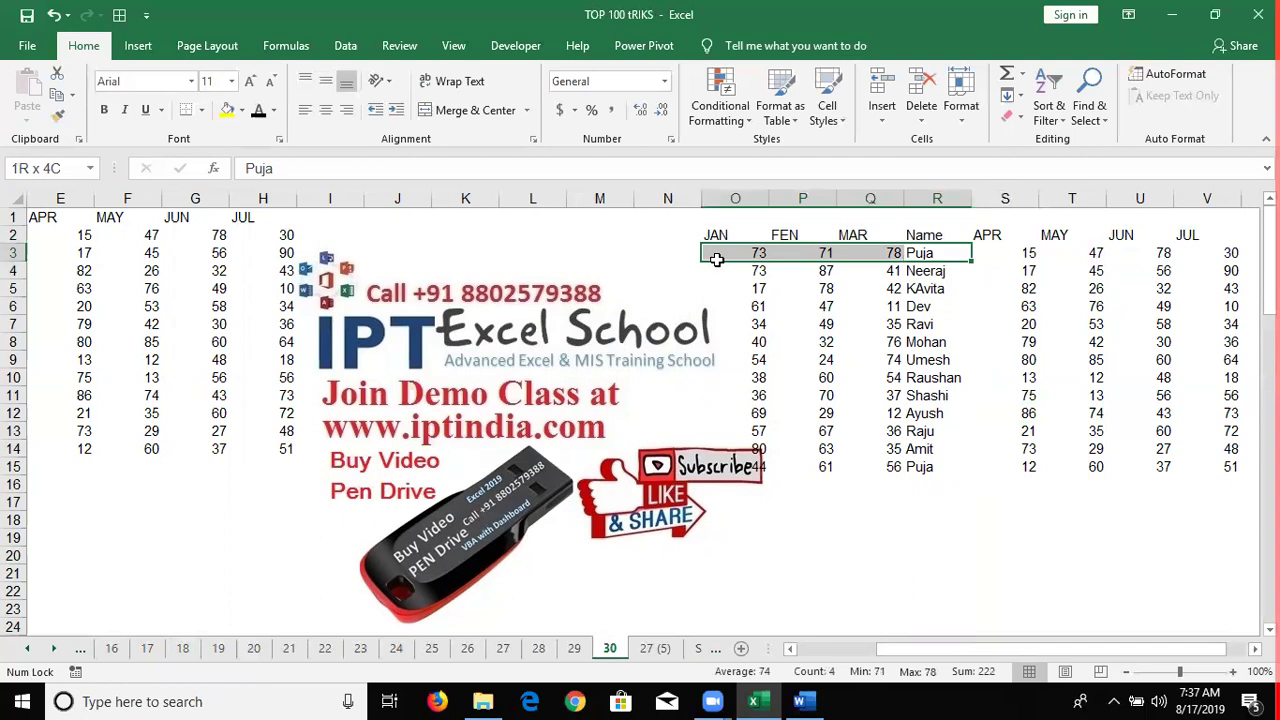
pyautogui.click(805, 534)
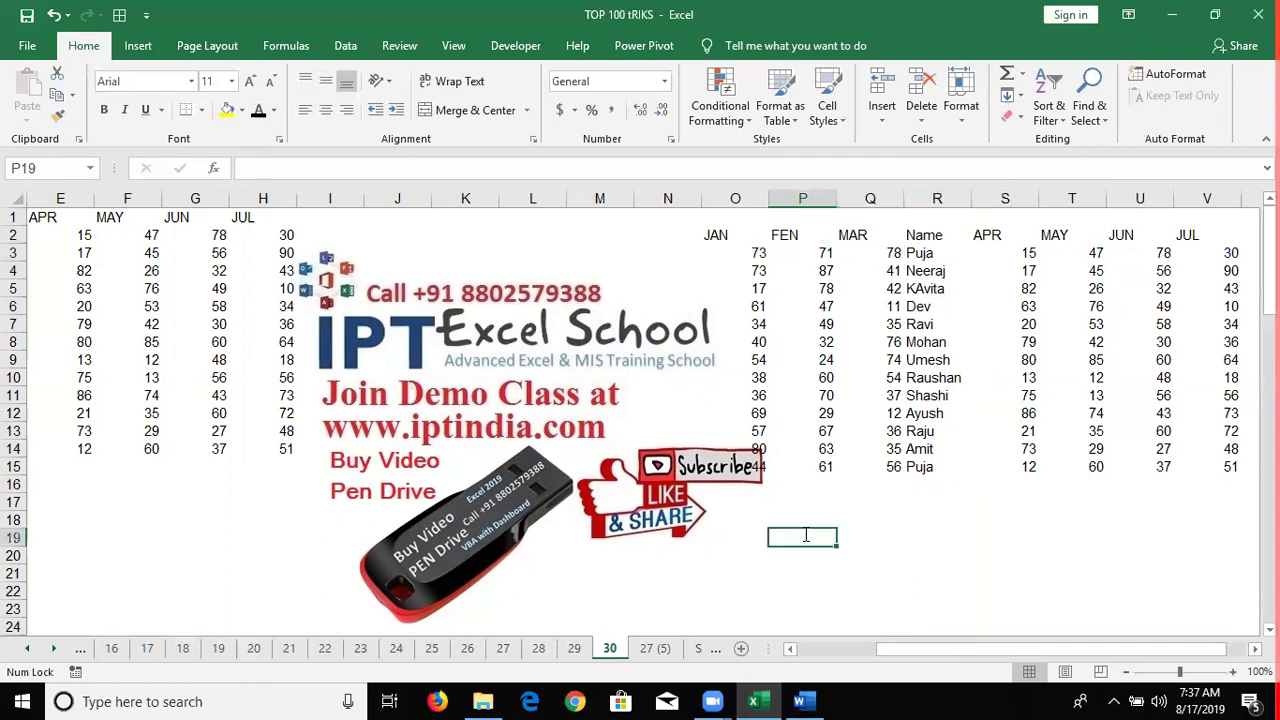
# Step: Label the lookup with Dev in P19 and Mar in Q18, and correct the FEN header to FEB
pyautogui.write('De')
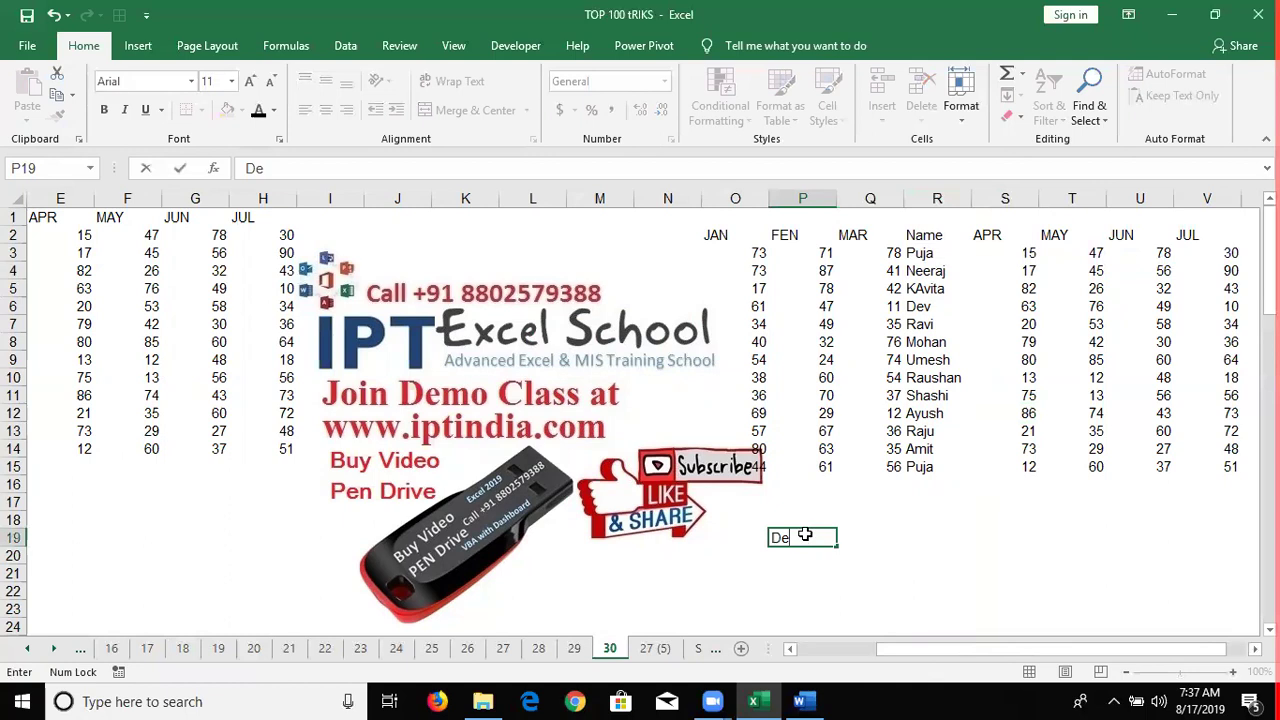
pyautogui.write('v')
pyautogui.press('Tab')
pyautogui.press('Up')
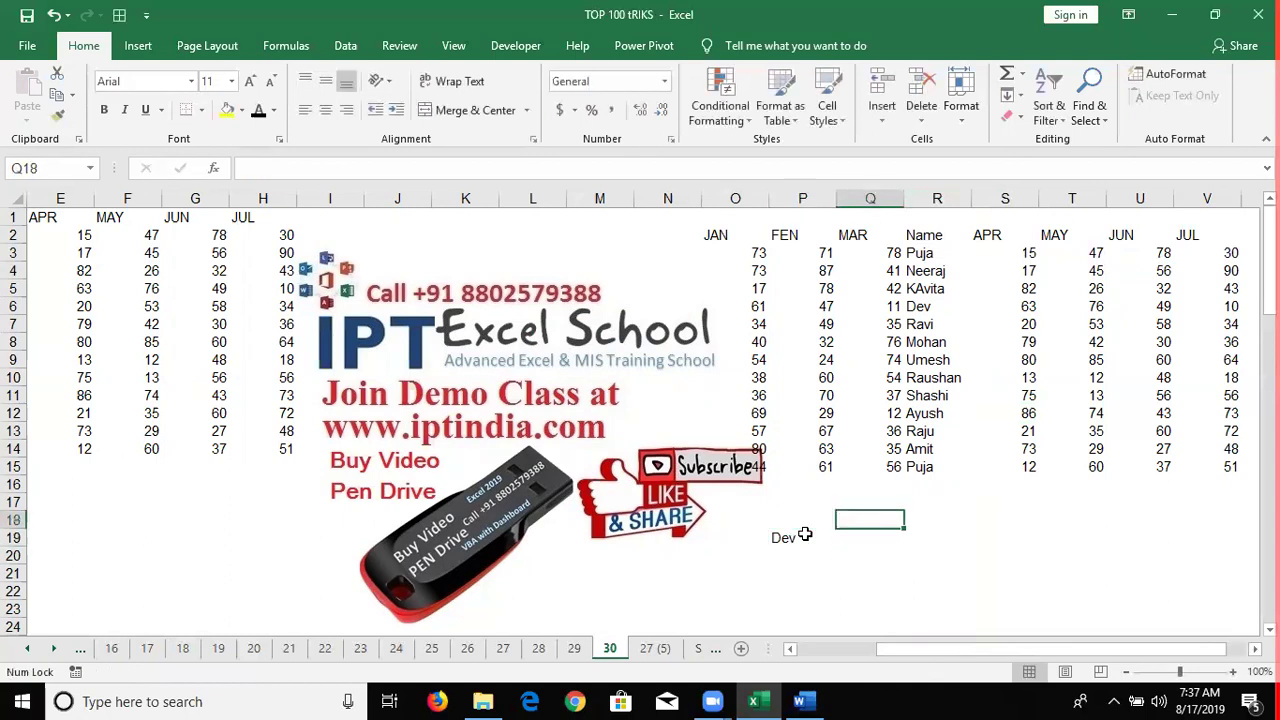
pyautogui.write('Mar')
pyautogui.press('Return')
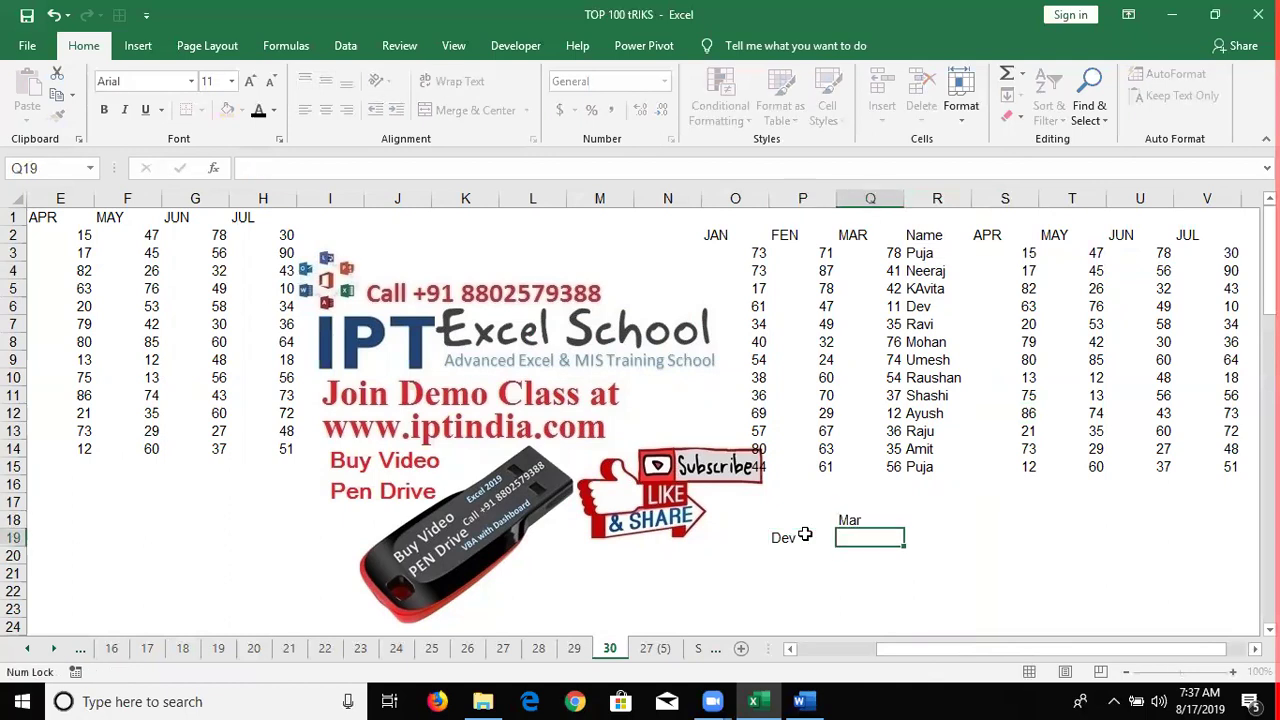
pyautogui.doubleClick(803, 234)
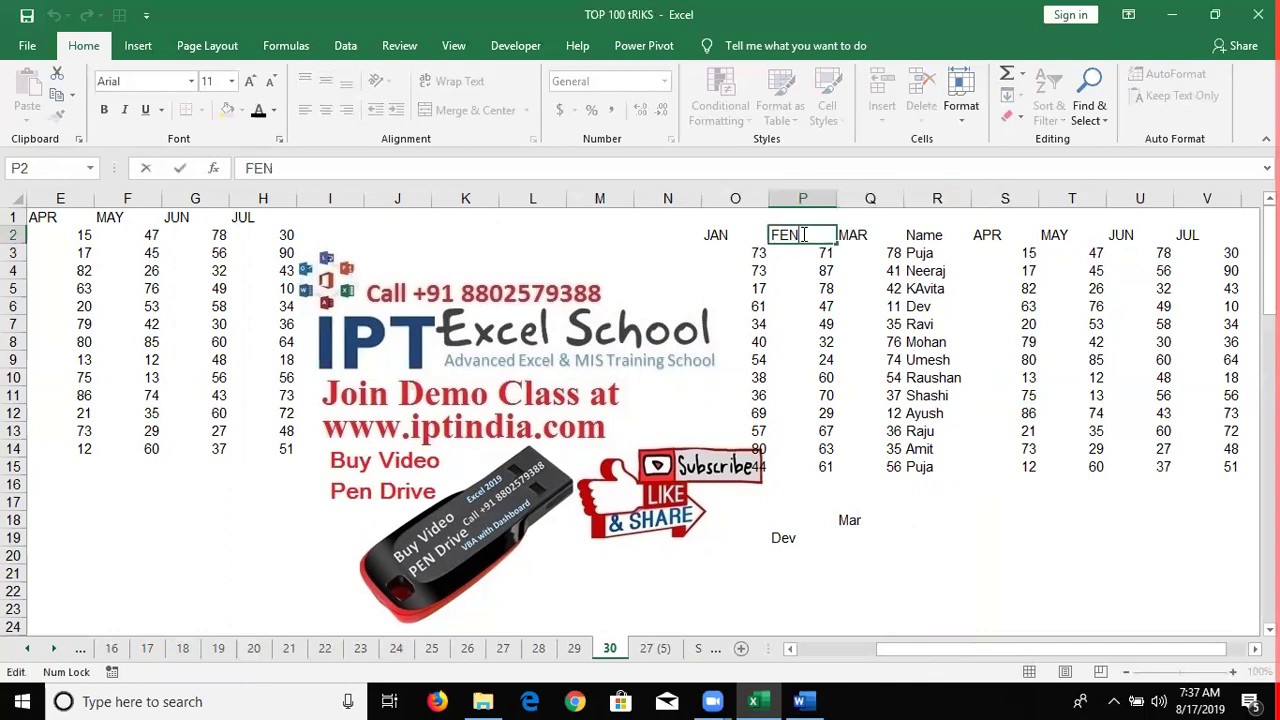
pyautogui.press('BackSpace')
pyautogui.write('B')
pyautogui.press('Return')
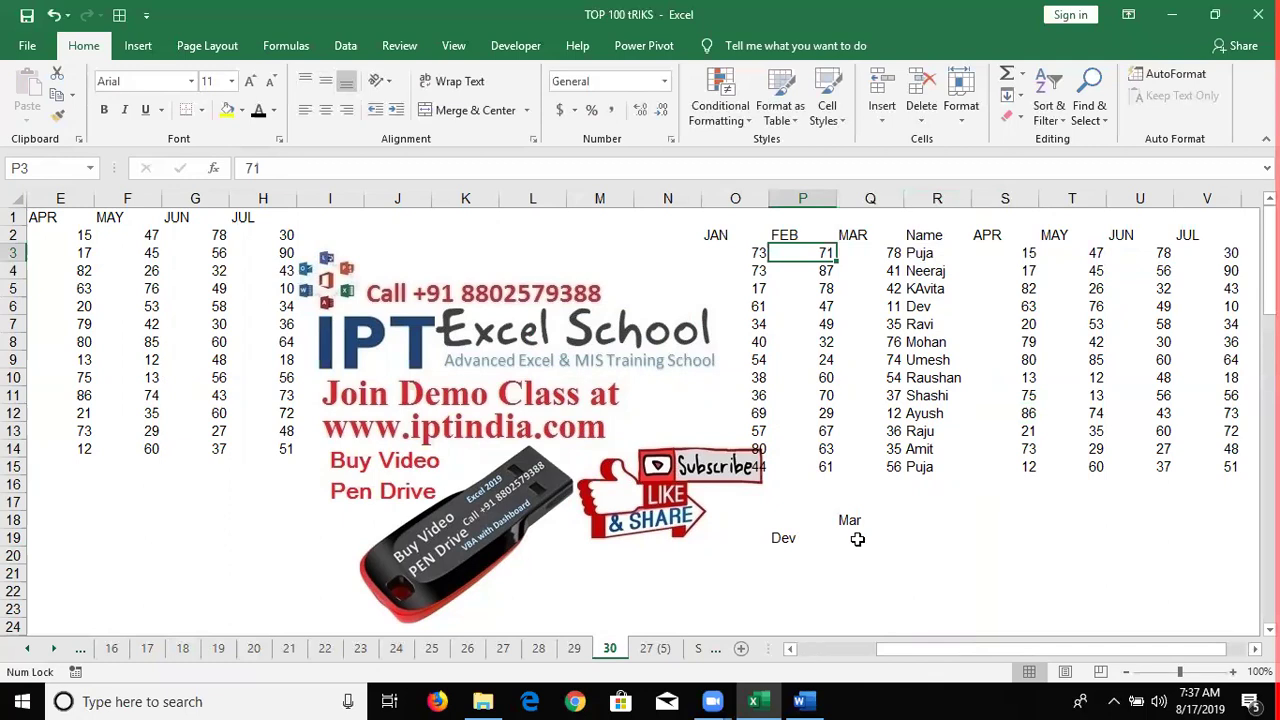
# Step: Enter =MATCH(P19,R2:R15,0) in Q19, returning Dev's position 5
pyautogui.click(859, 541)
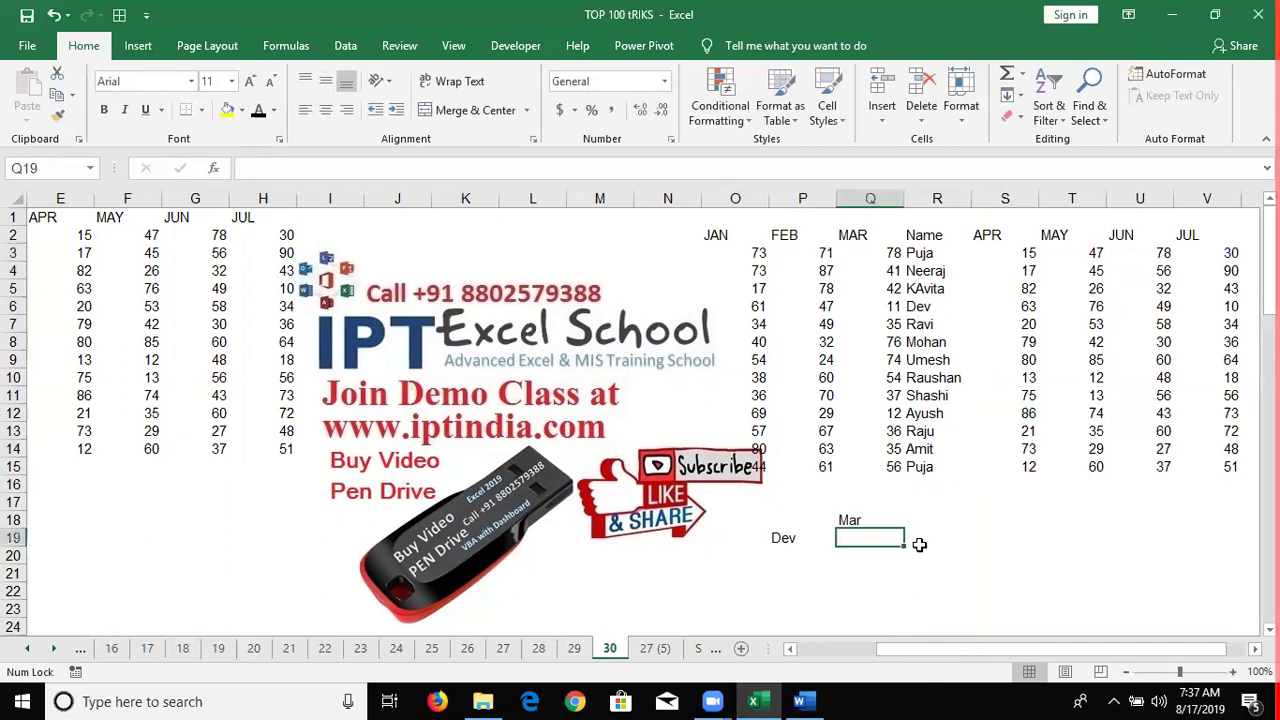
pyautogui.write('=ma')
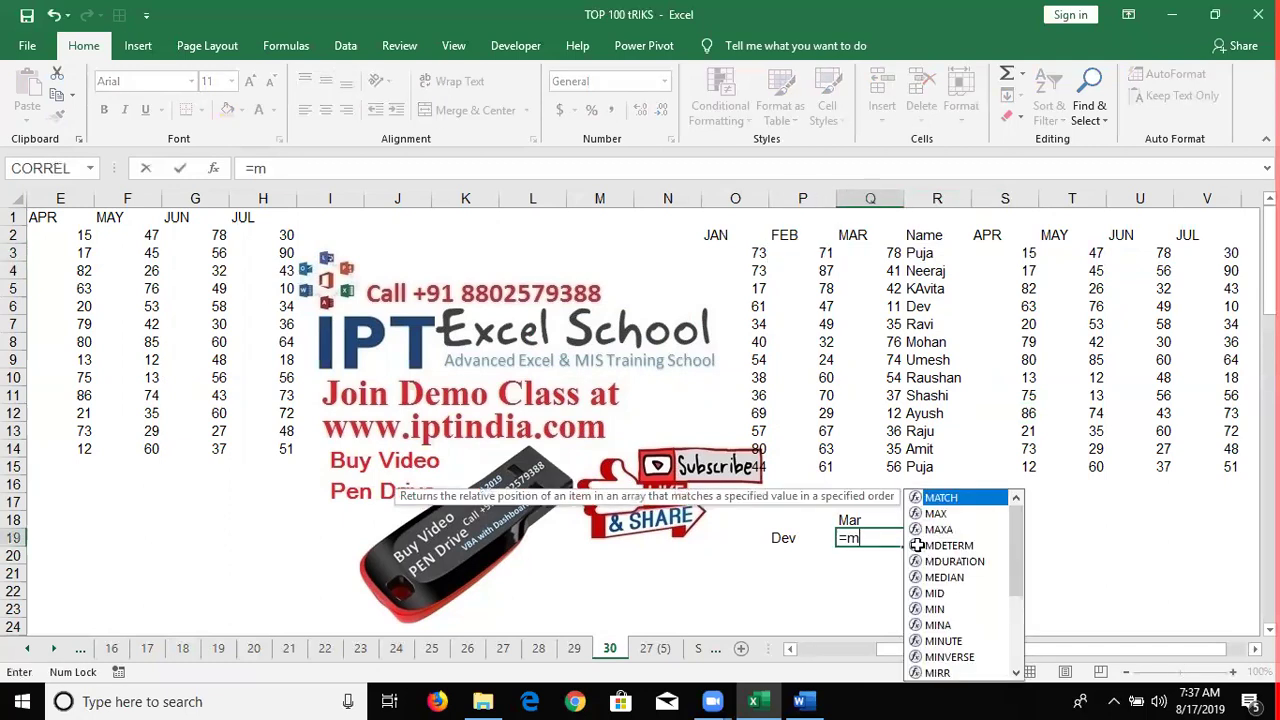
pyautogui.press('Tab')
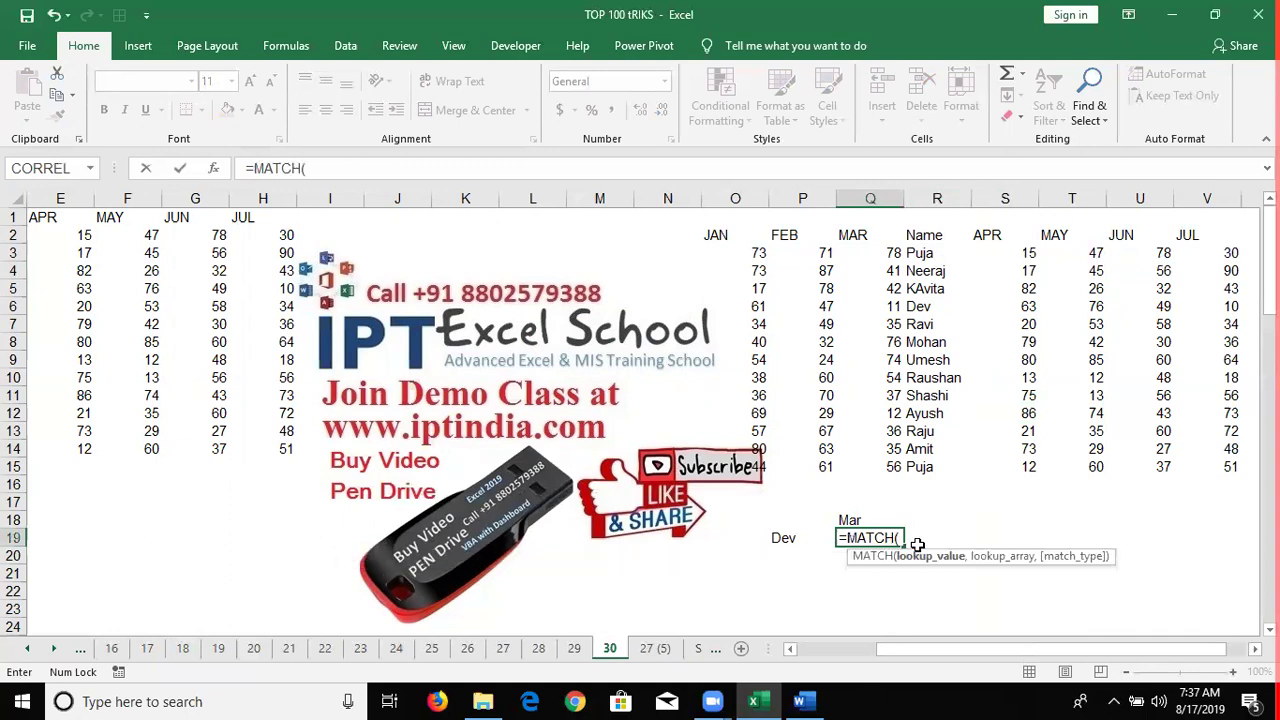
pyautogui.press('Left')
pyautogui.write(',')
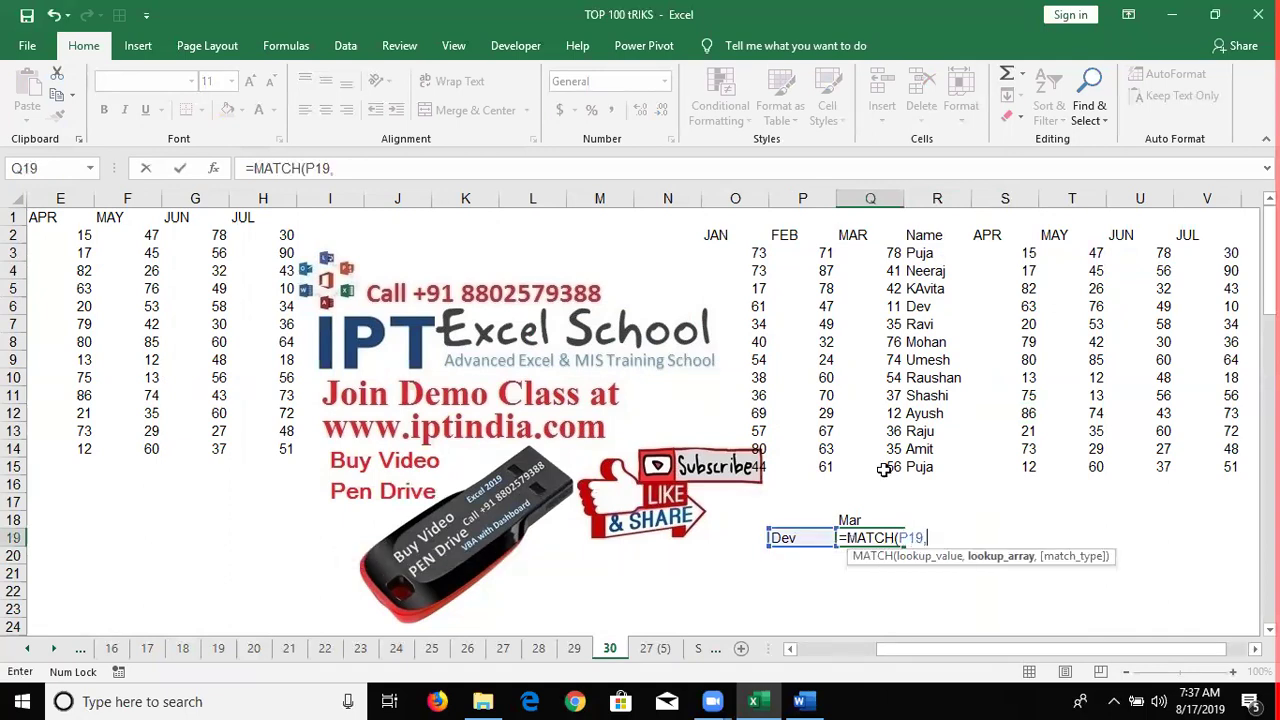
pyautogui.press('Right')
pyautogui.press('Right')
pyautogui.press('Up')
pyautogui.press('Up')
pyautogui.press('Up')
pyautogui.hotkey('shift', 'Up')
pyautogui.hotkey('shift', 'Up')
pyautogui.hotkey('shift', 'Up')
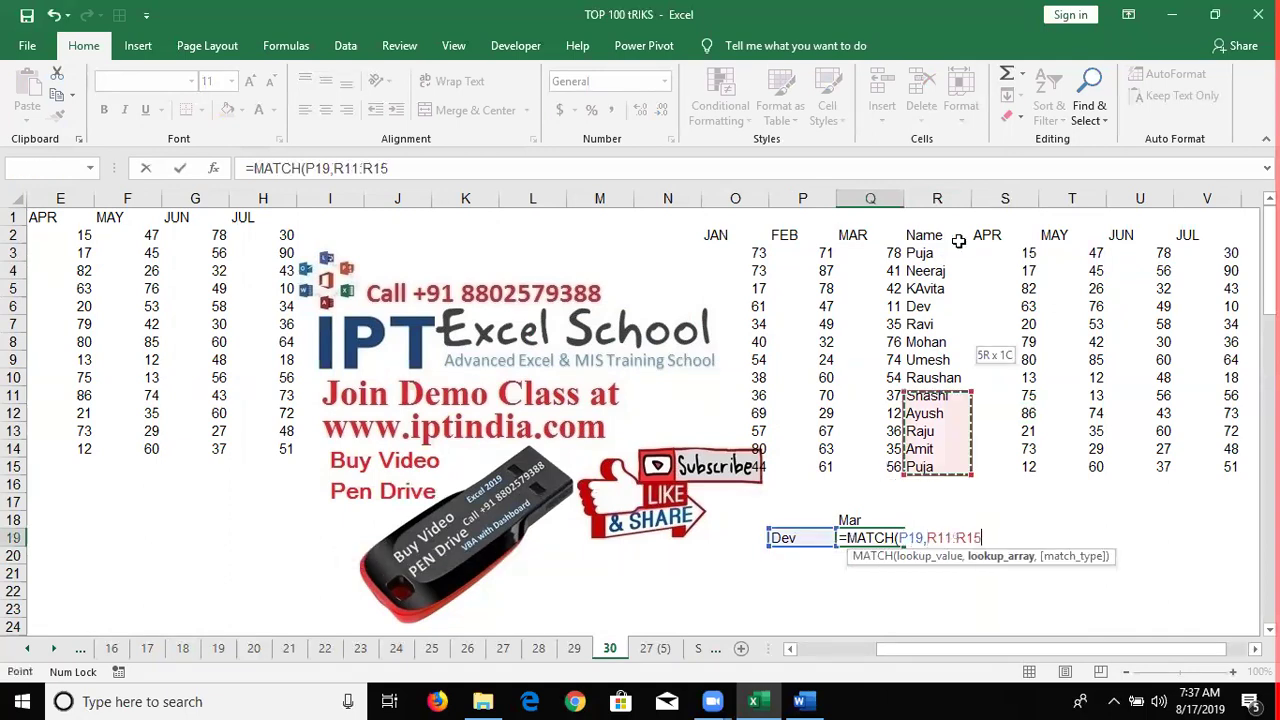
pyautogui.hotkey('ctrl', 'shift', 'Up')
pyautogui.write(',')
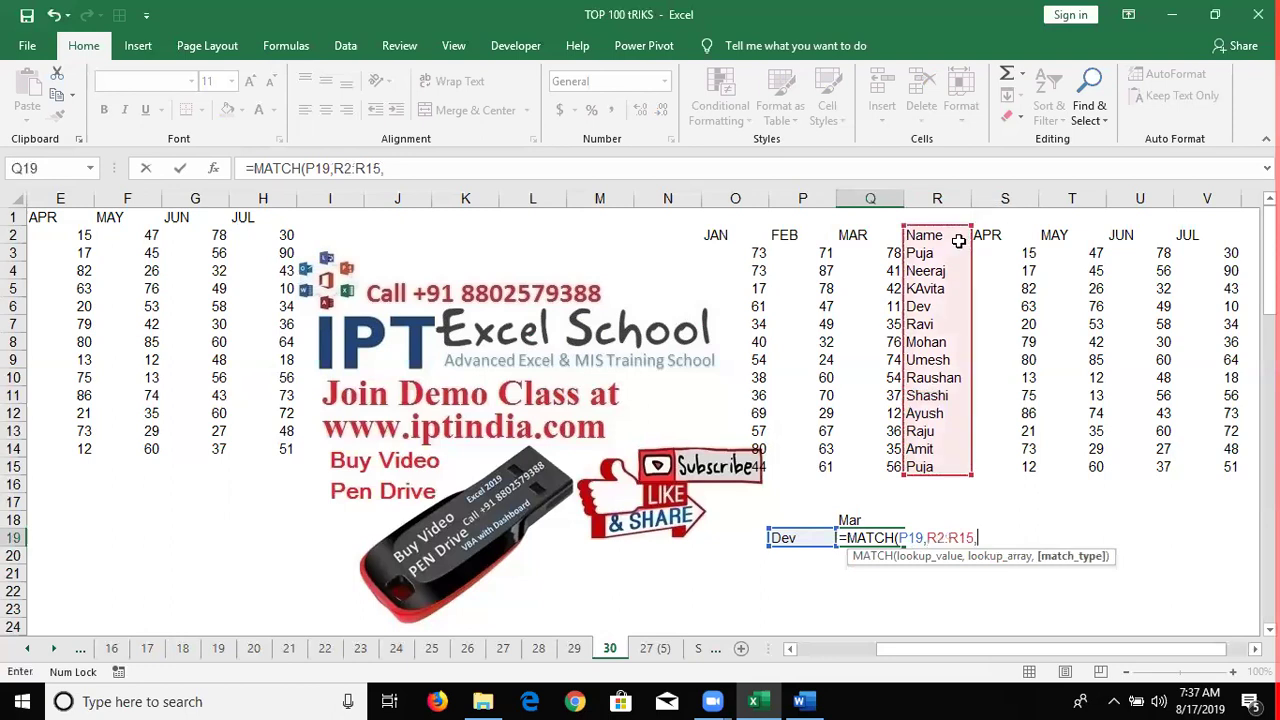
pyautogui.write('0')
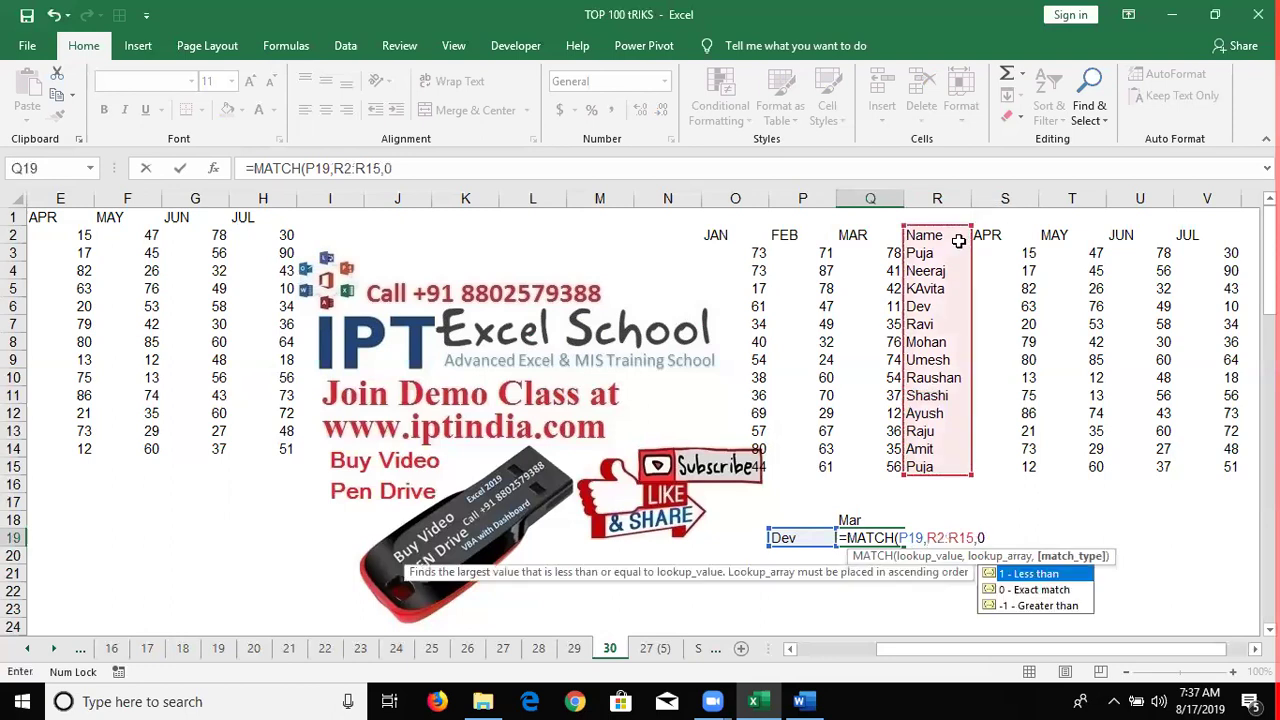
pyautogui.press('Return')
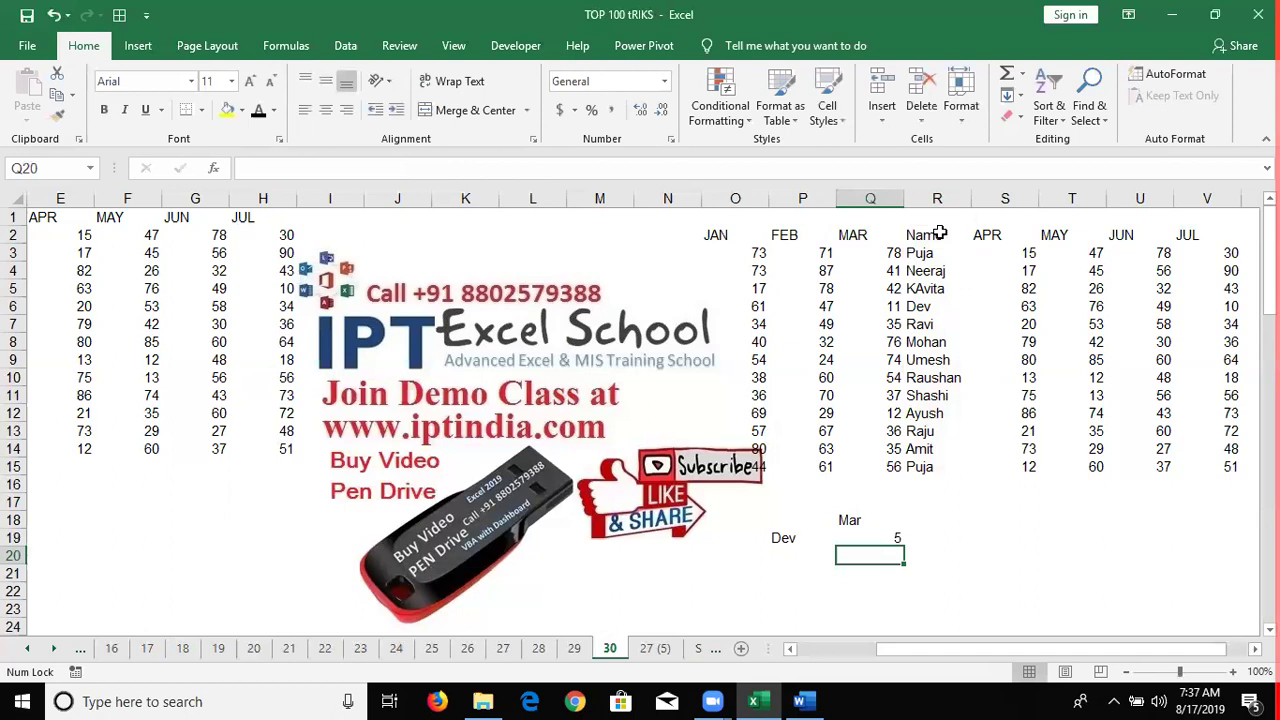
# Step: Find Dev's row in the names list and start an INDEX formula in R19
pyautogui.click(940, 233)
pyautogui.press('Down')
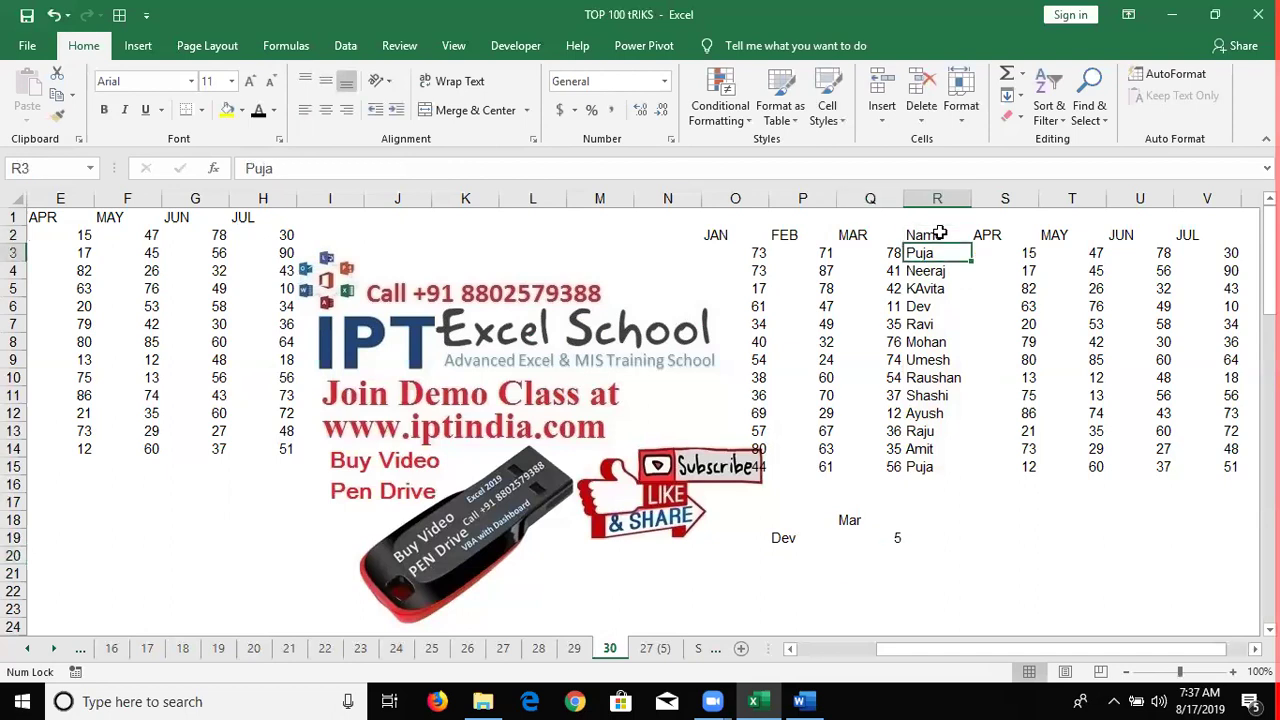
pyautogui.press('Down')
pyautogui.press('Down')
pyautogui.press('Down')
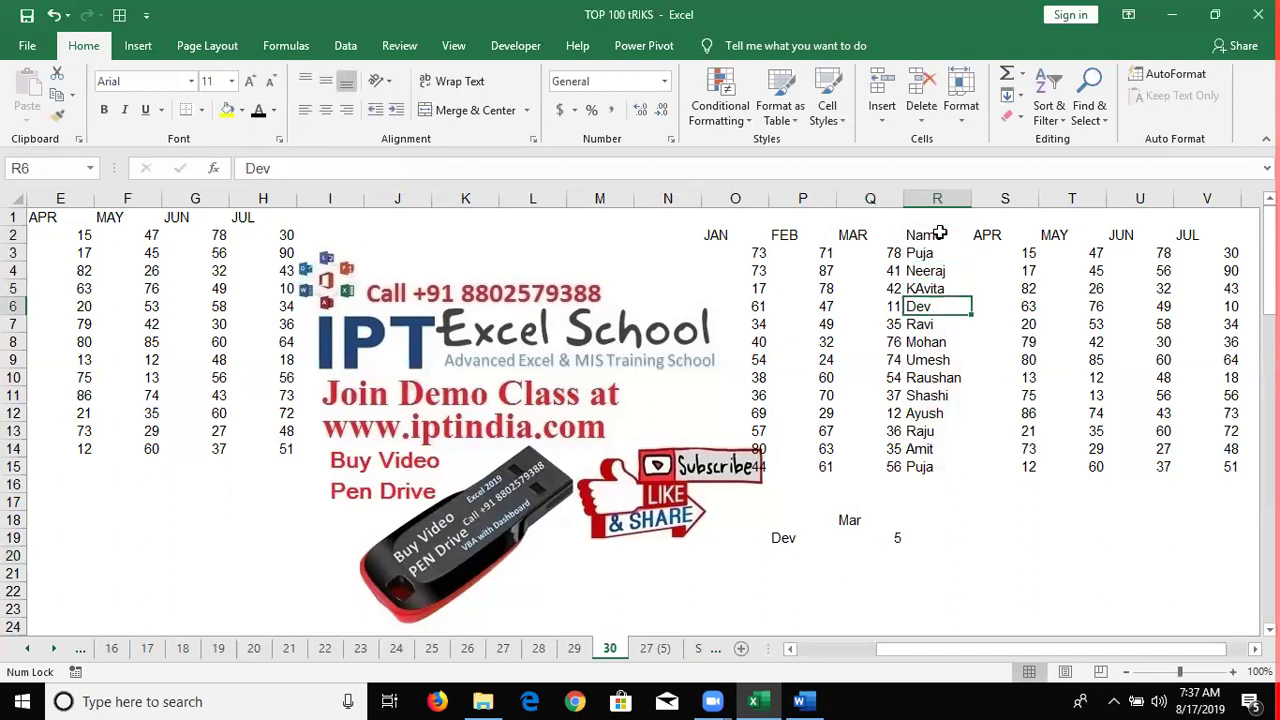
pyautogui.click(955, 532)
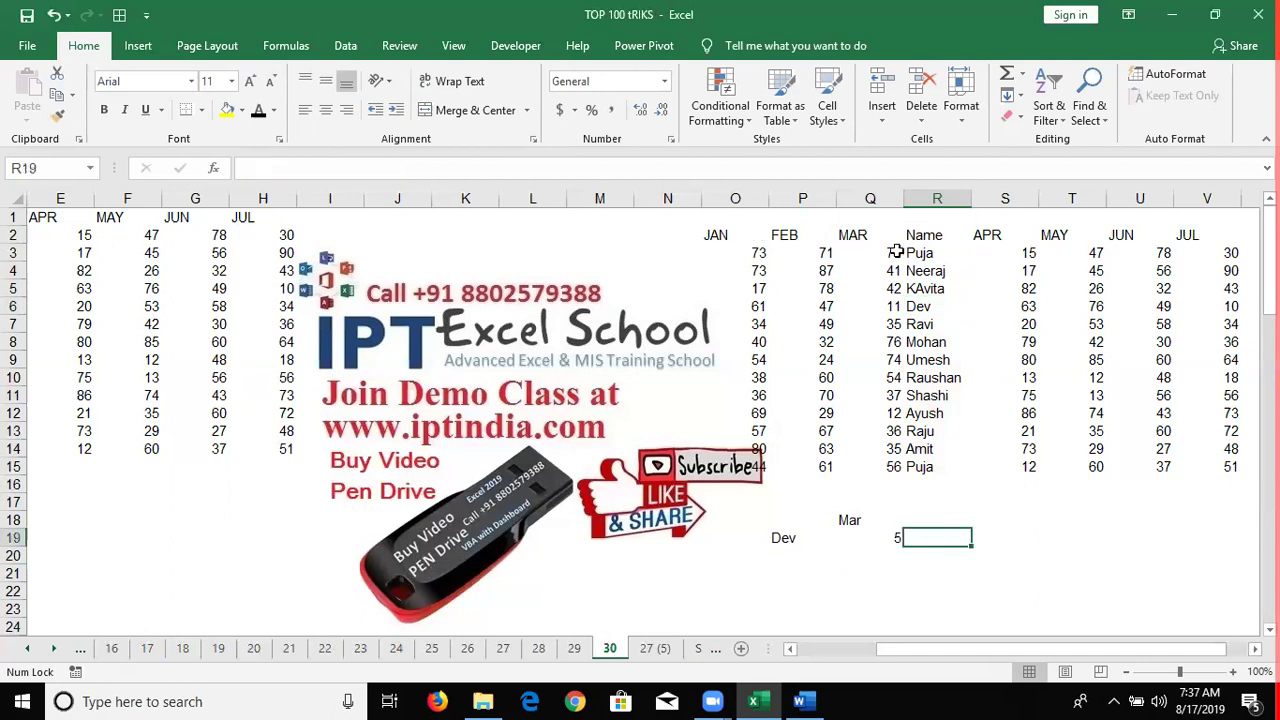
pyautogui.write('=')
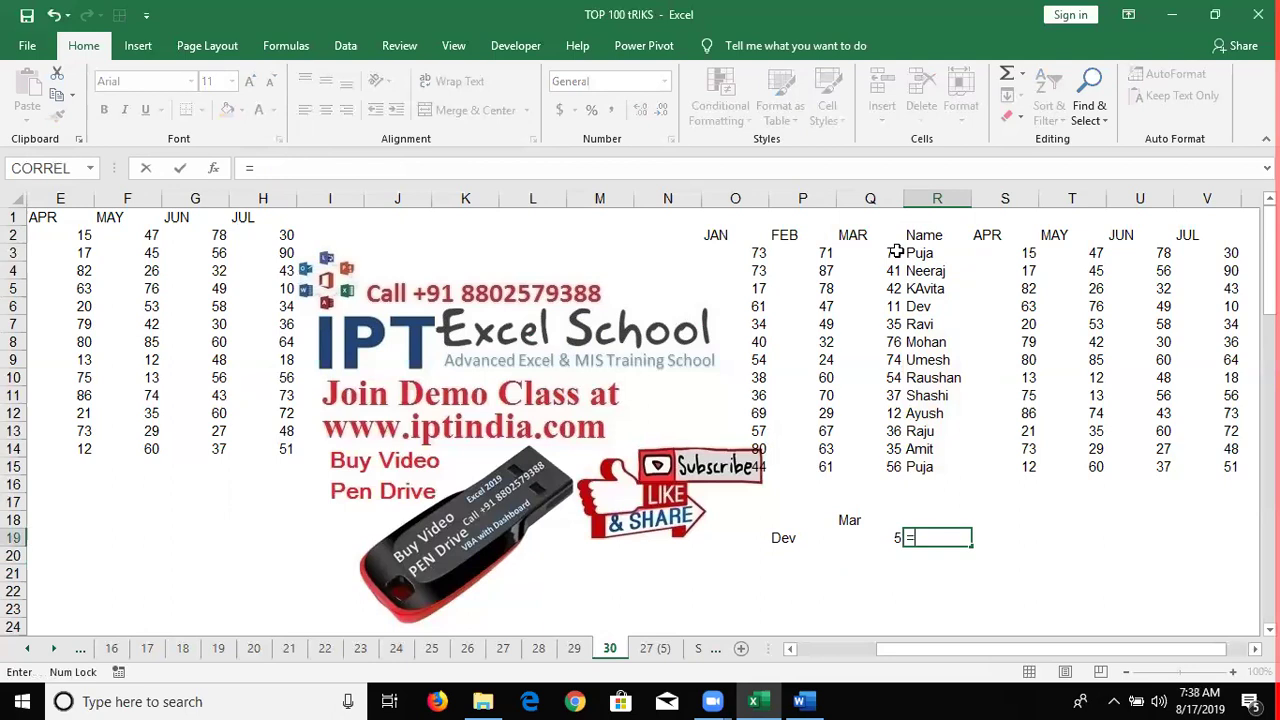
pyautogui.write('ind')
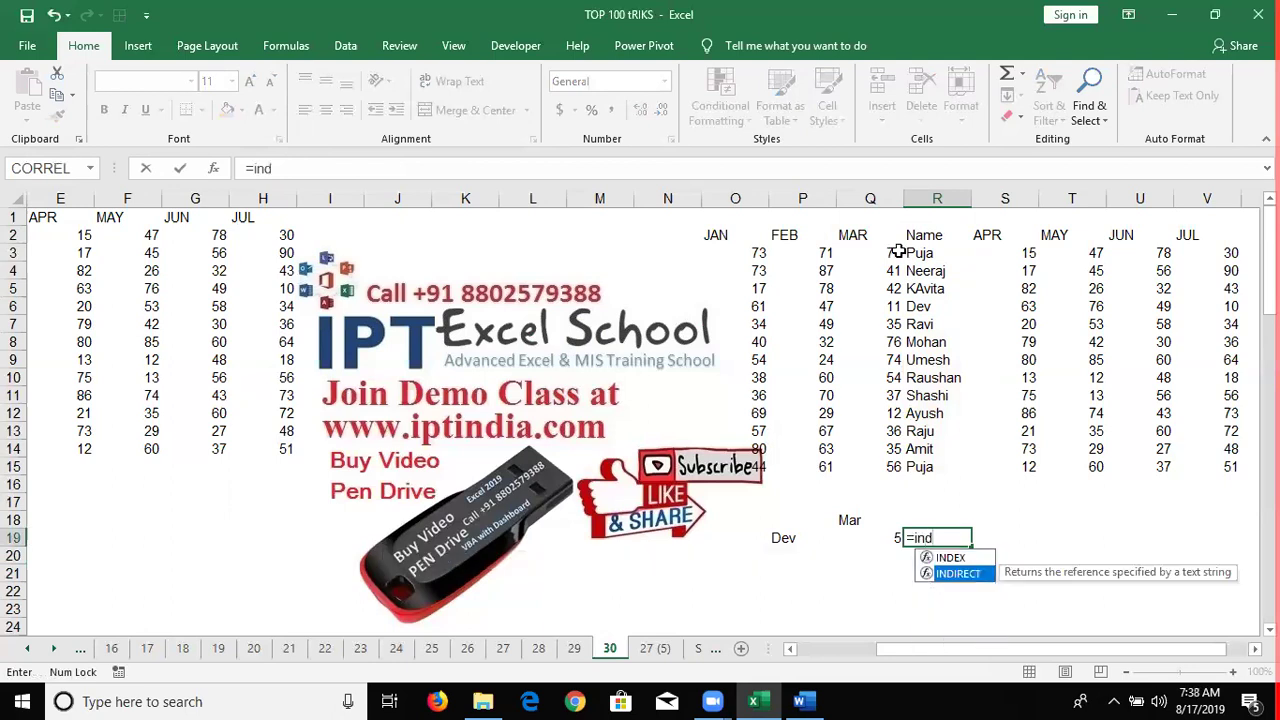
pyautogui.press('Up')
pyautogui.press('Tab')
# Step: Complete =INDEX(O2:V15,Q19,4), using the whole table and the MATCH result in Q19 as the row
pyautogui.press('Up')
pyautogui.press('Up')
pyautogui.press('Up')
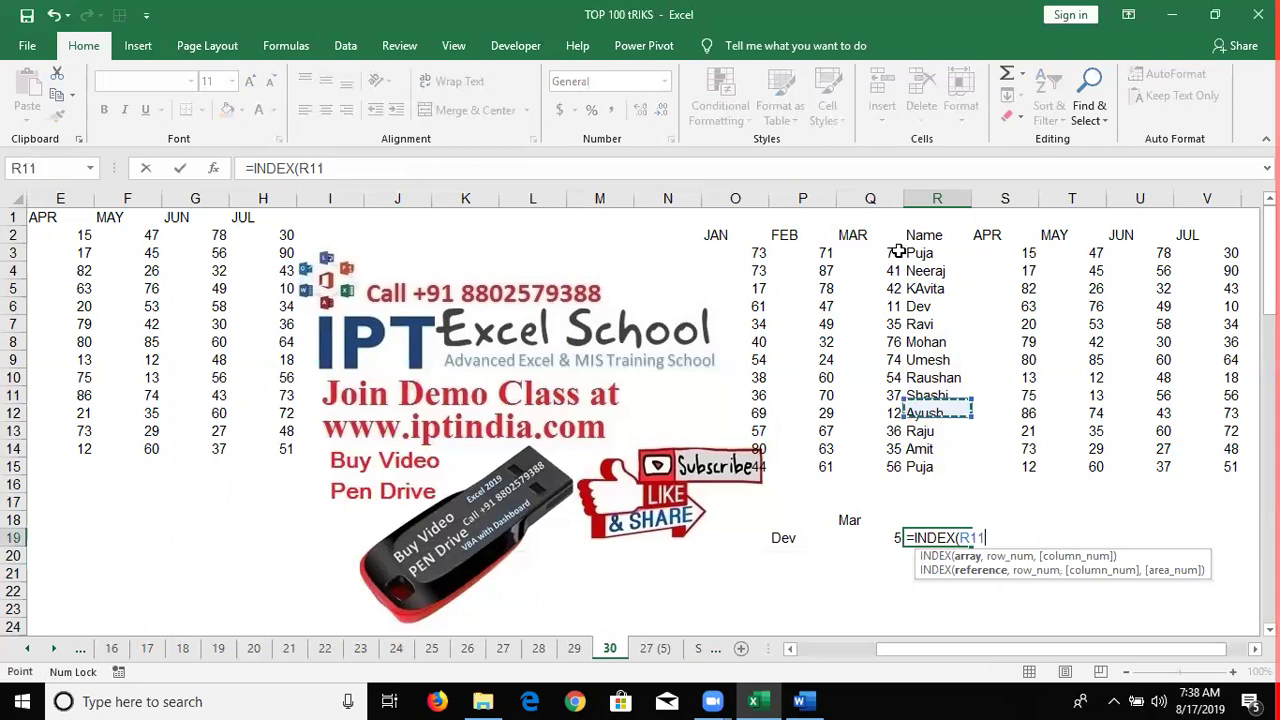
pyautogui.press('Up')
pyautogui.press('Up')
pyautogui.press('Up')
pyautogui.press('Left')
pyautogui.press('Left')
pyautogui.press('Left')
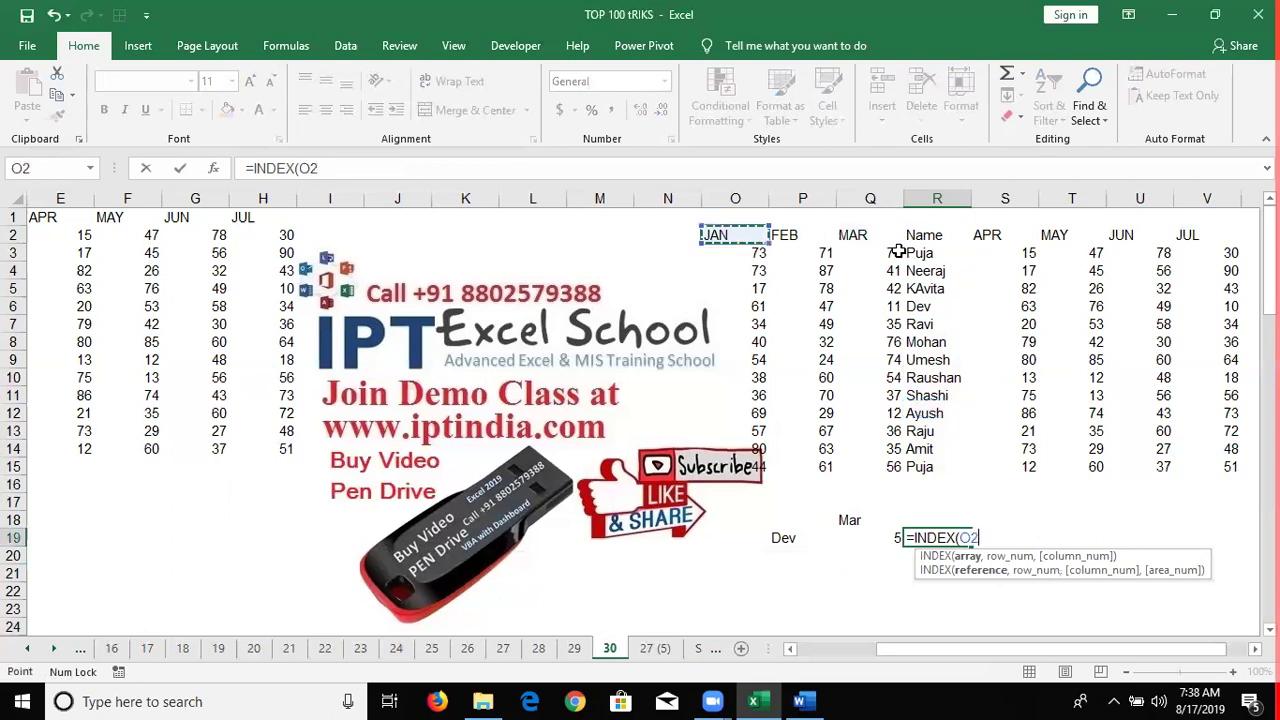
pyautogui.hotkey('ctrl', 'shift', 'Right')
pyautogui.hotkey('ctrl', 'shift', 'Down')
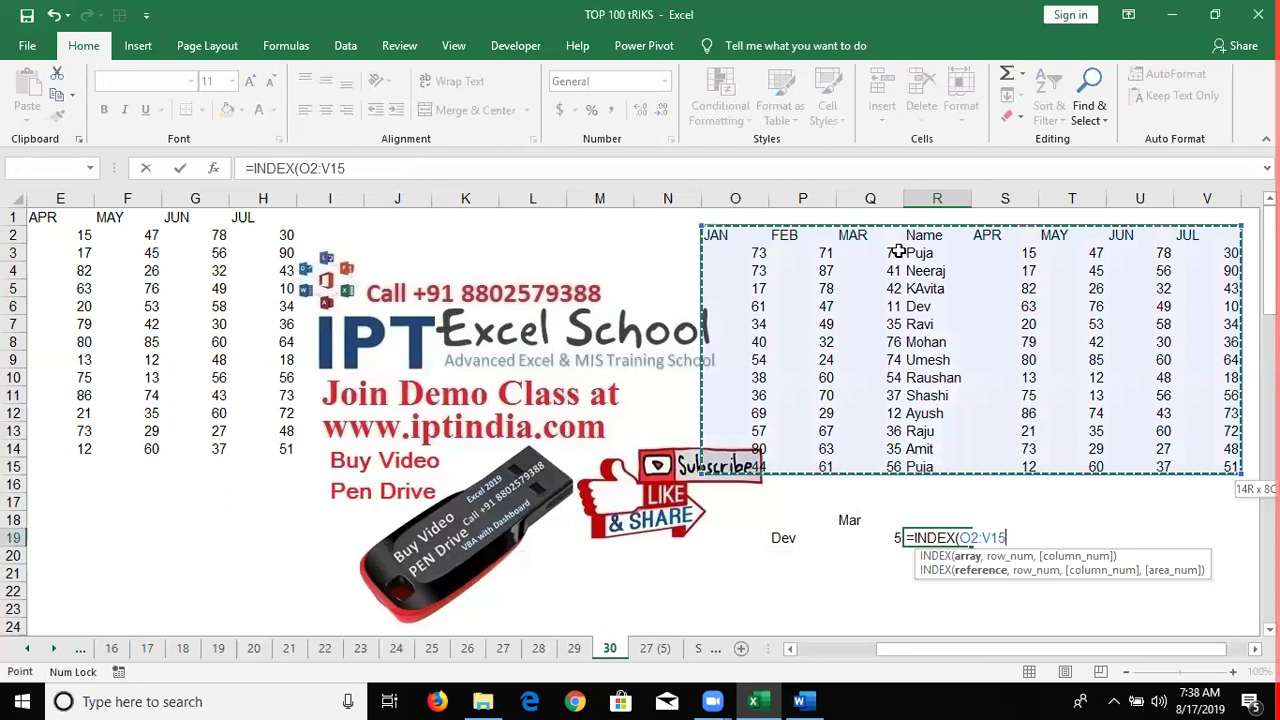
pyautogui.write(',')
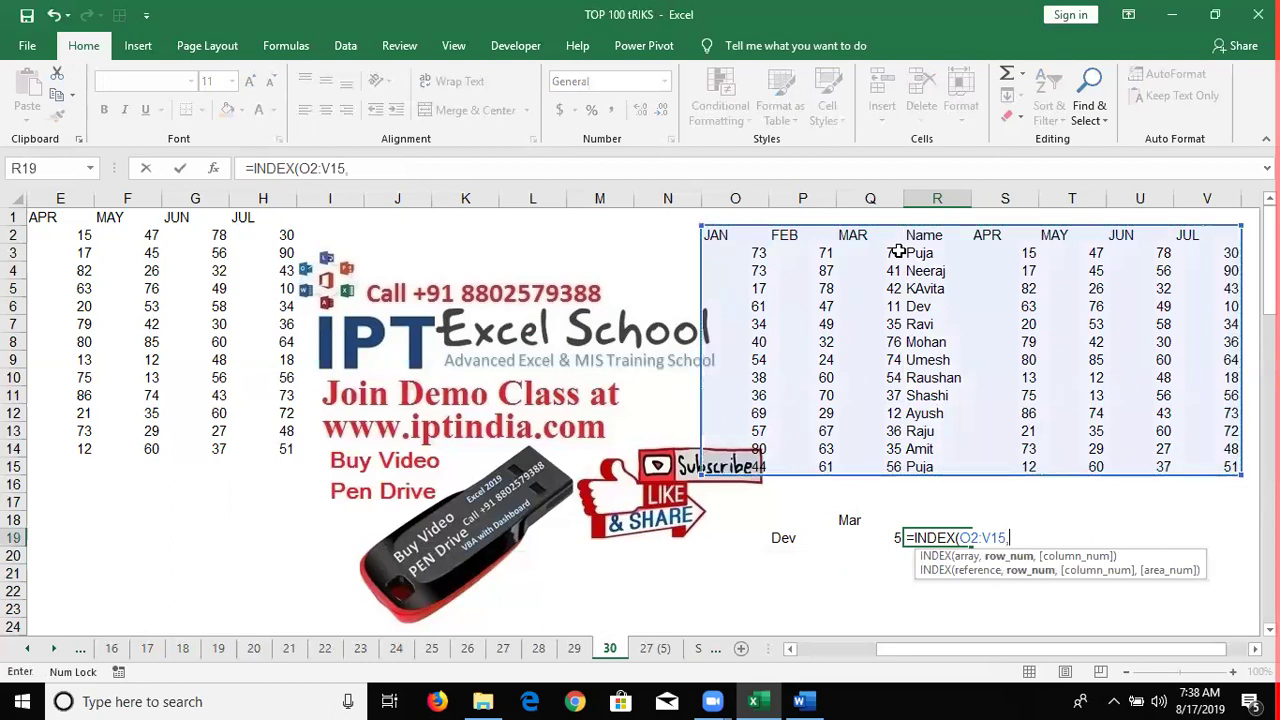
pyautogui.click(853, 534)
pyautogui.write(',')
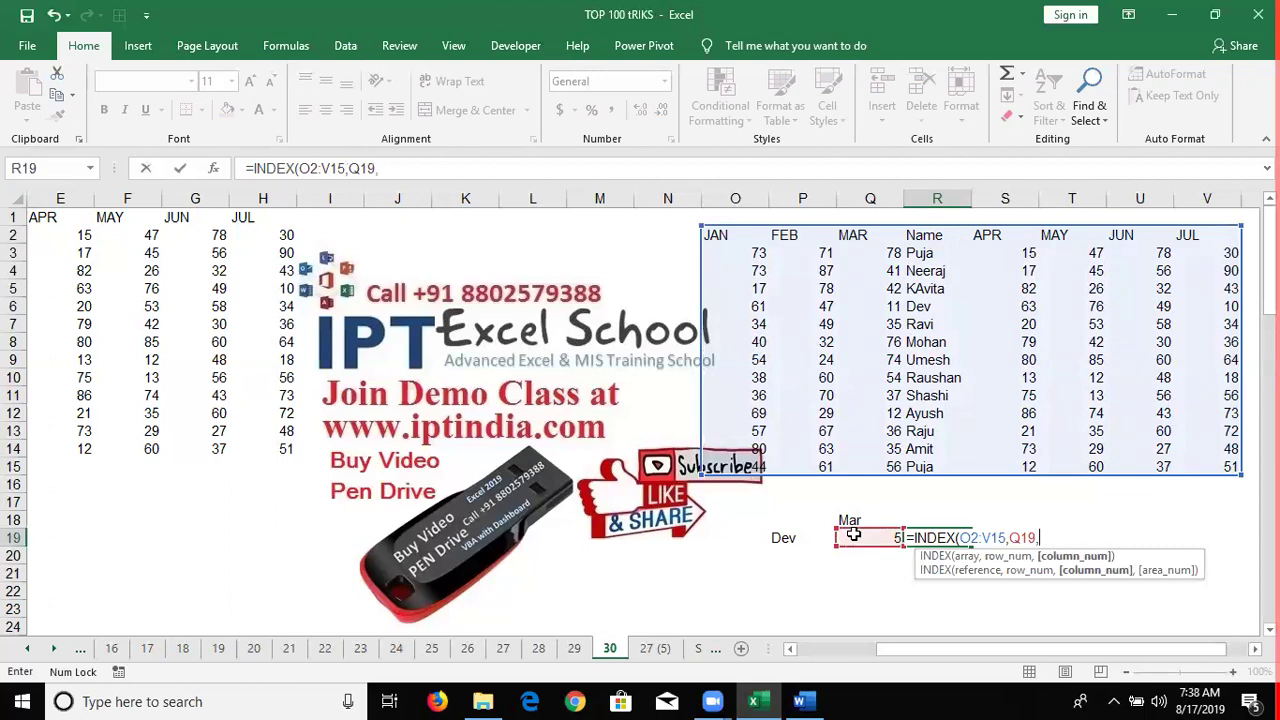
pyautogui.write('4)')
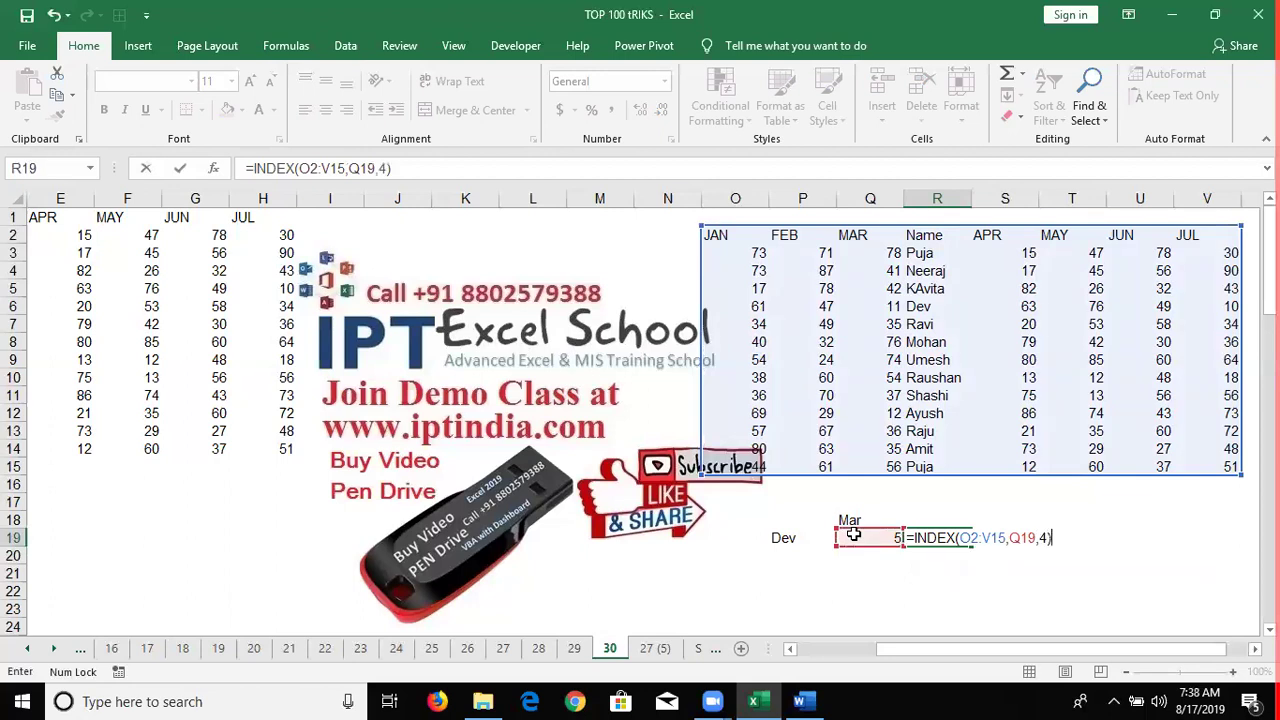
pyautogui.hotkey('ctrl', 'Return')
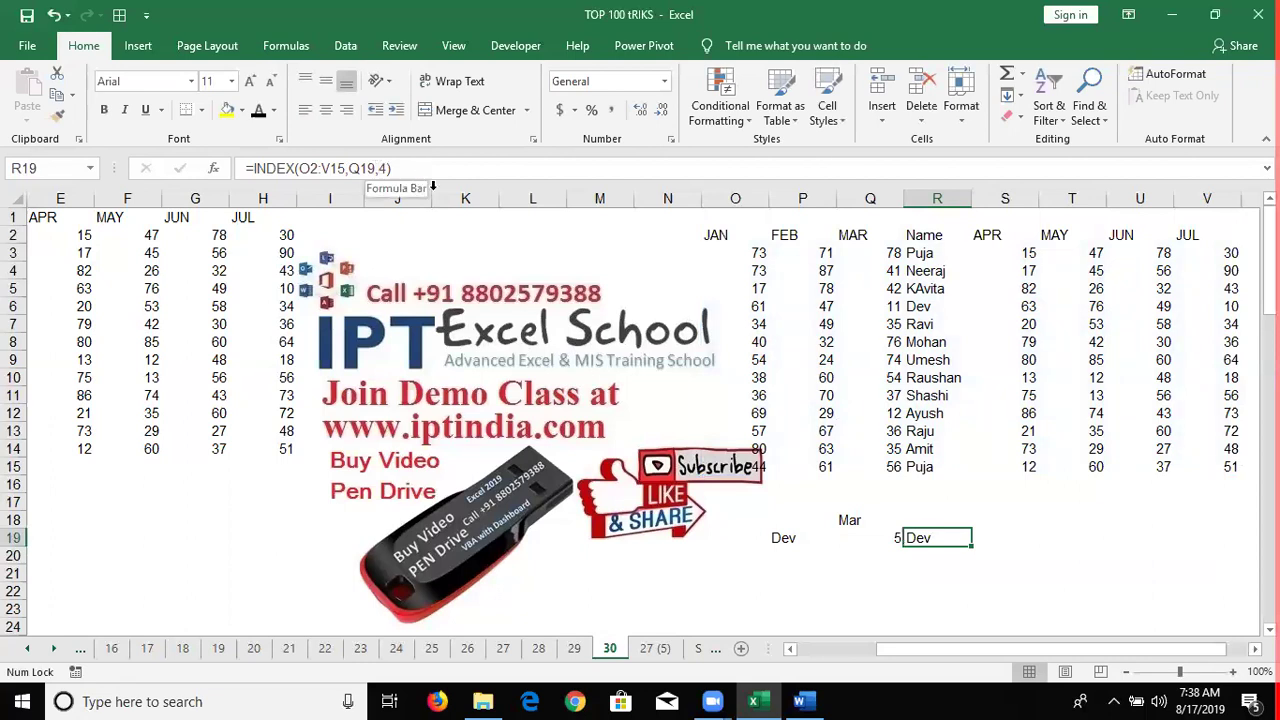
# Step: Change the INDEX column argument to 3 so R19 returns Dev's MAR value, 11
pyautogui.press('F2')
pyautogui.press('BackSpace')
pyautogui.press('BackSpace')
pyautogui.write('3)')
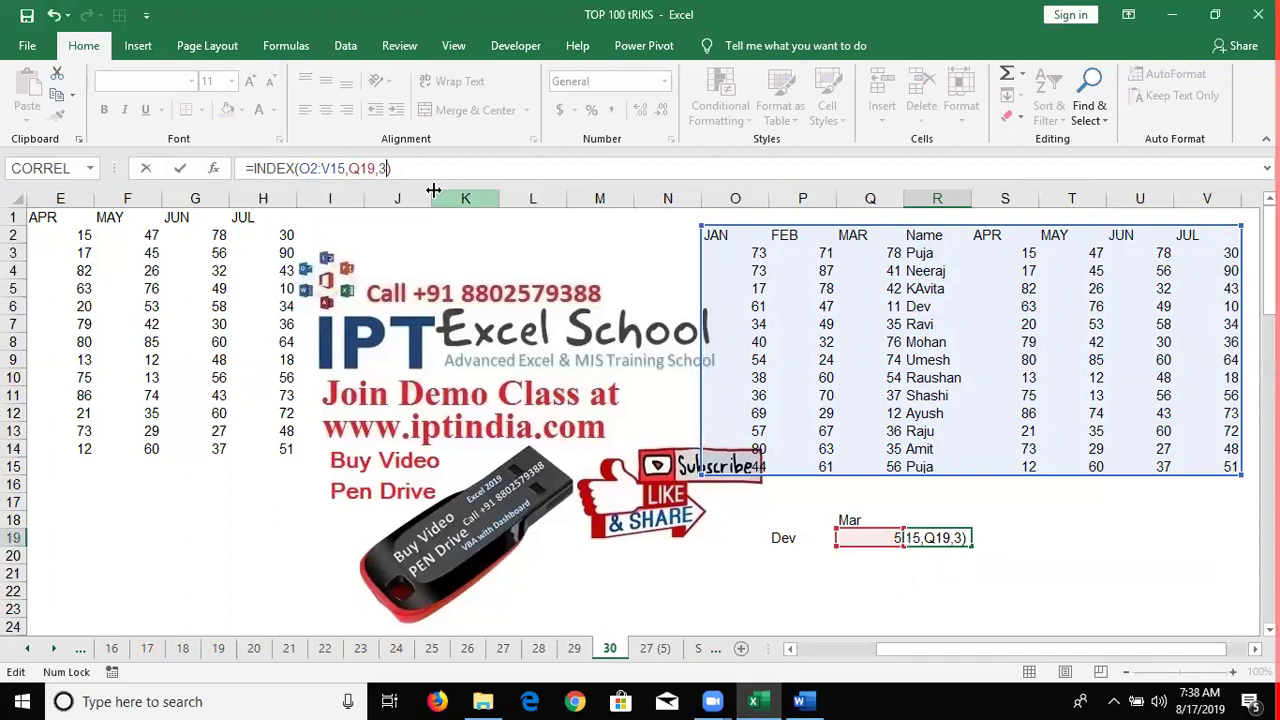
pyautogui.press('Return')
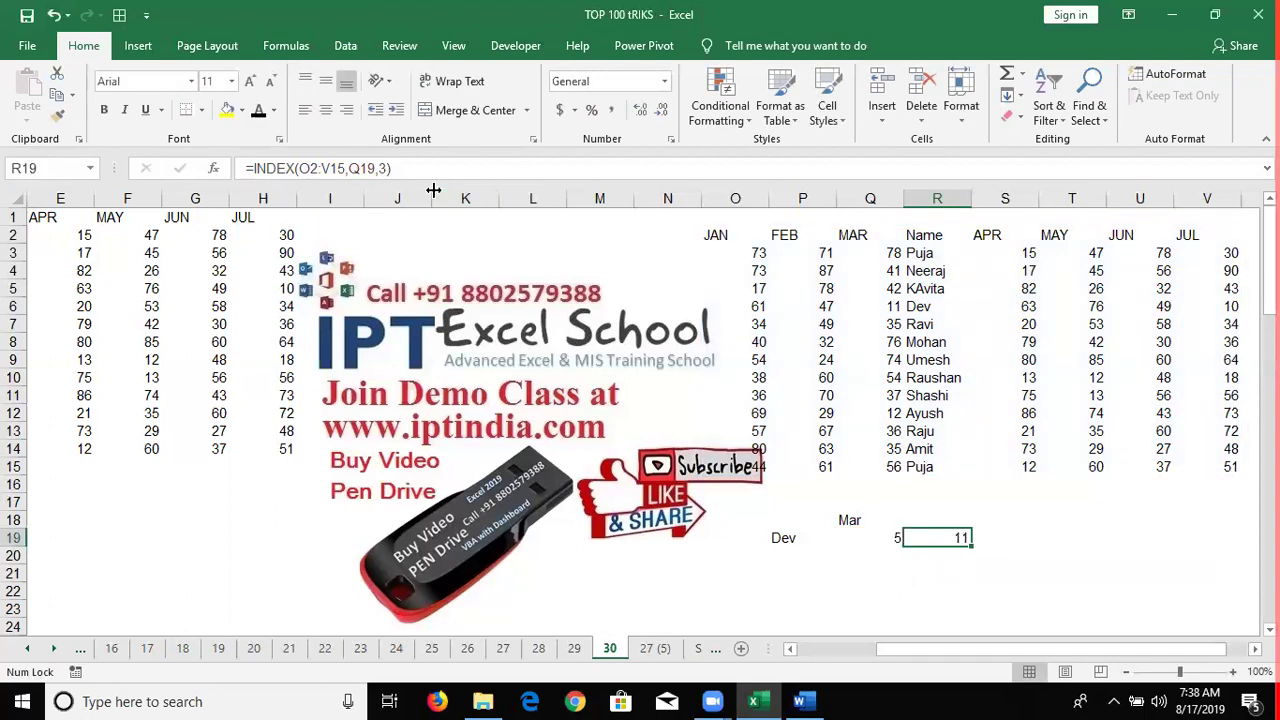